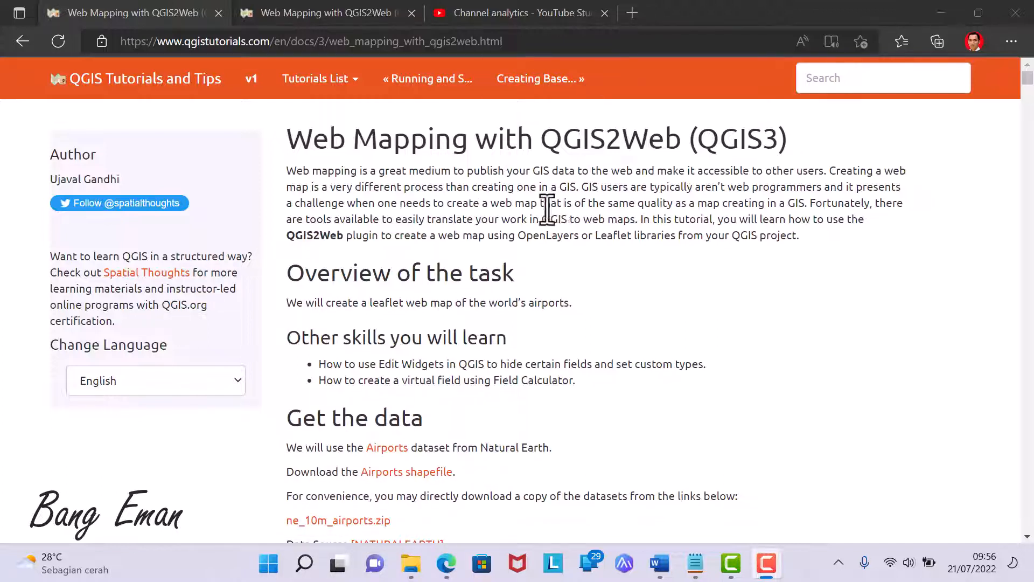
Launch QGIS Desktop 3.22.8 and start a new empty project.
click(304, 563)
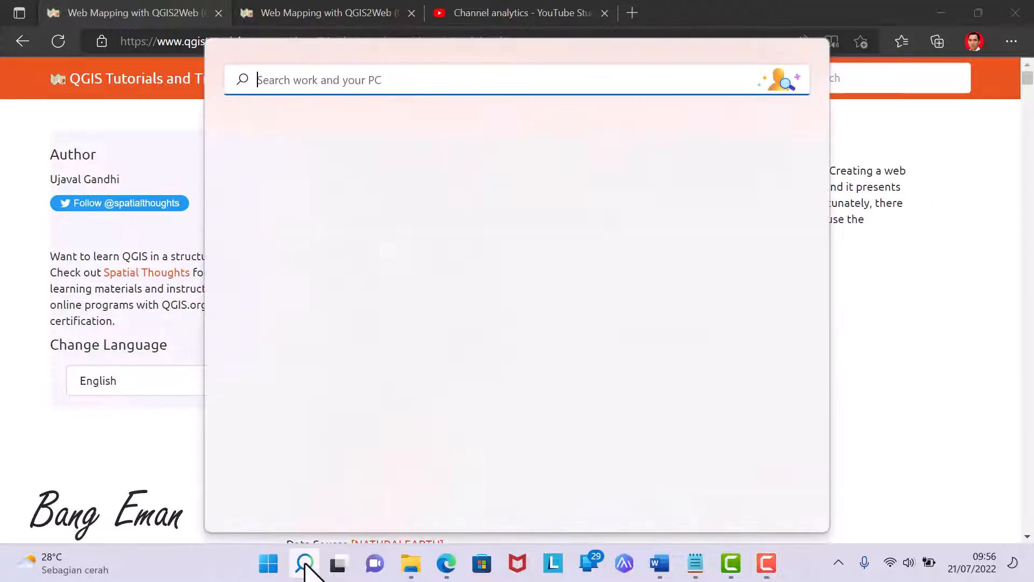
text(qgi)
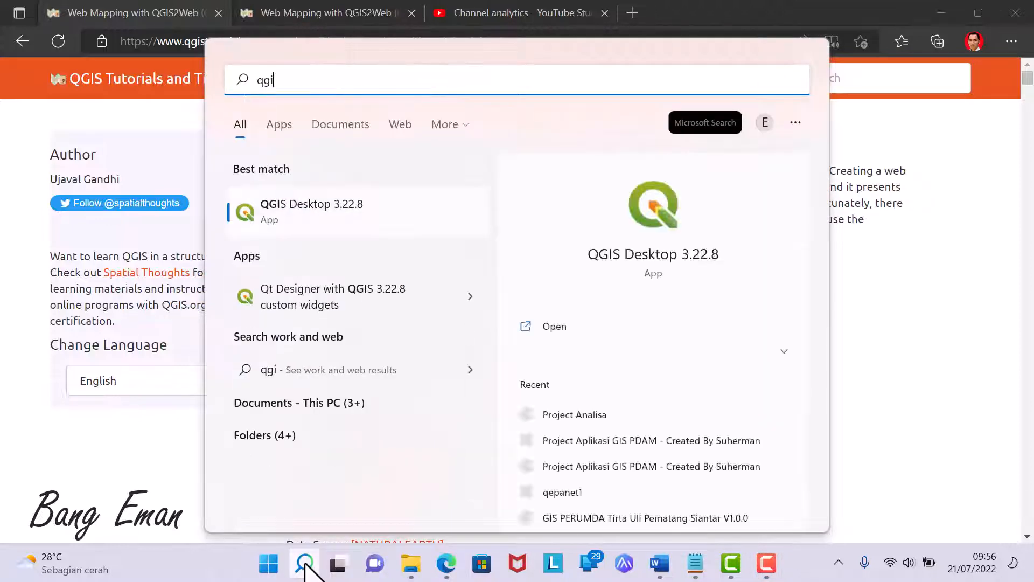
click(638, 269)
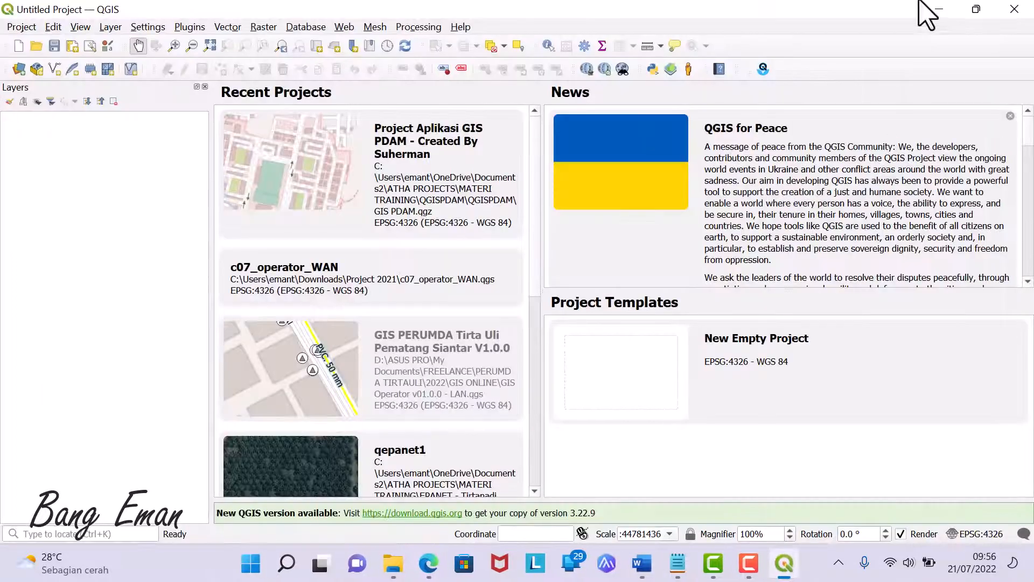
click(940, 9)
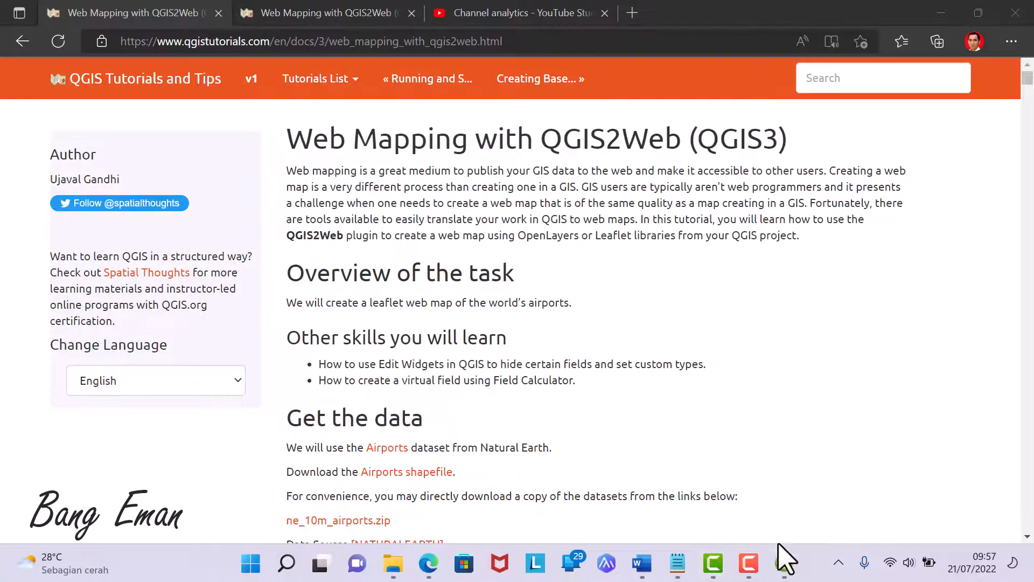
click(784, 561)
click(18, 46)
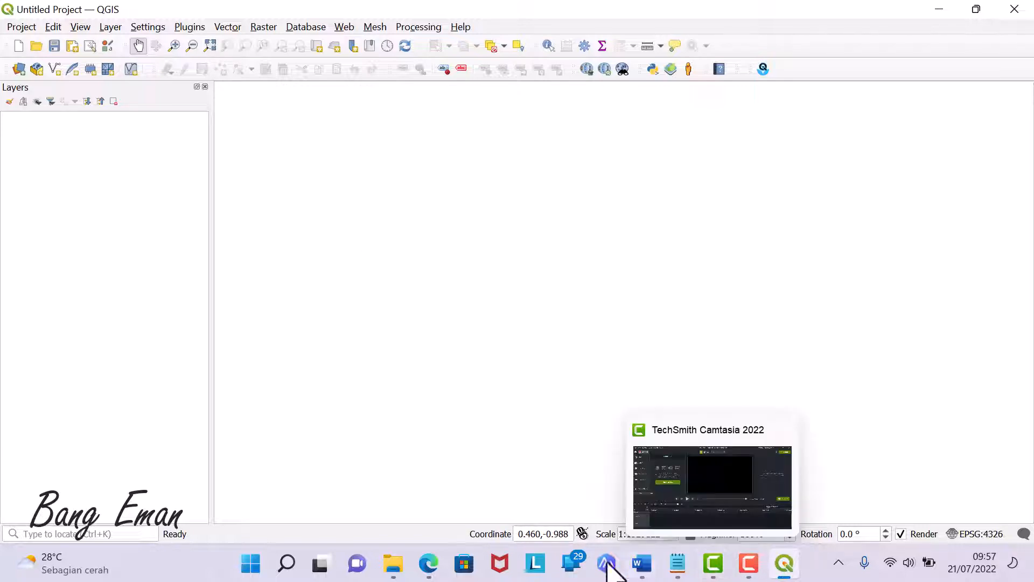
Review the web tutorial's Get the data section, then inspect the local ne_10m_airports folder inside DATA in File Explorer.
click(429, 564)
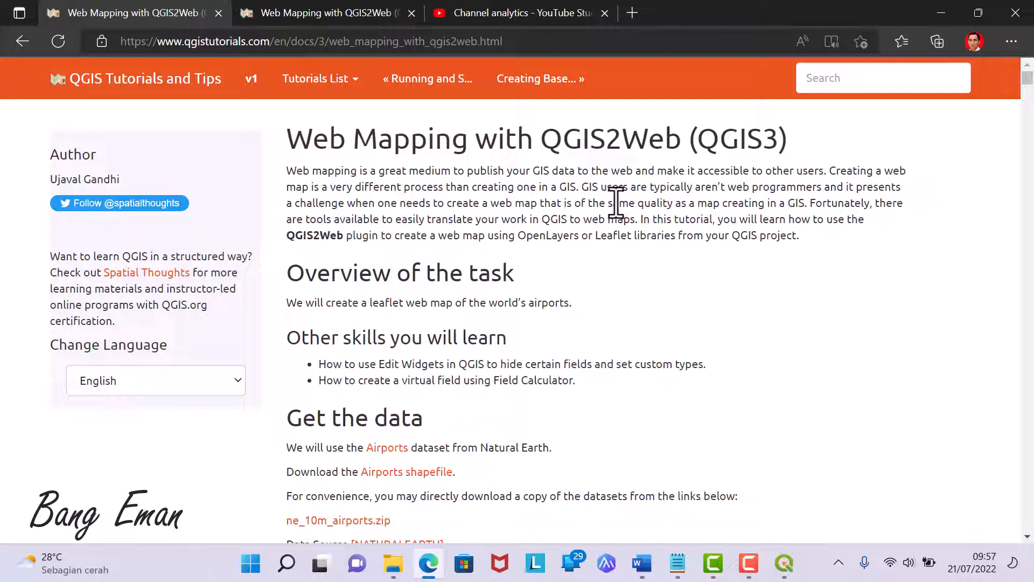
click(745, 575)
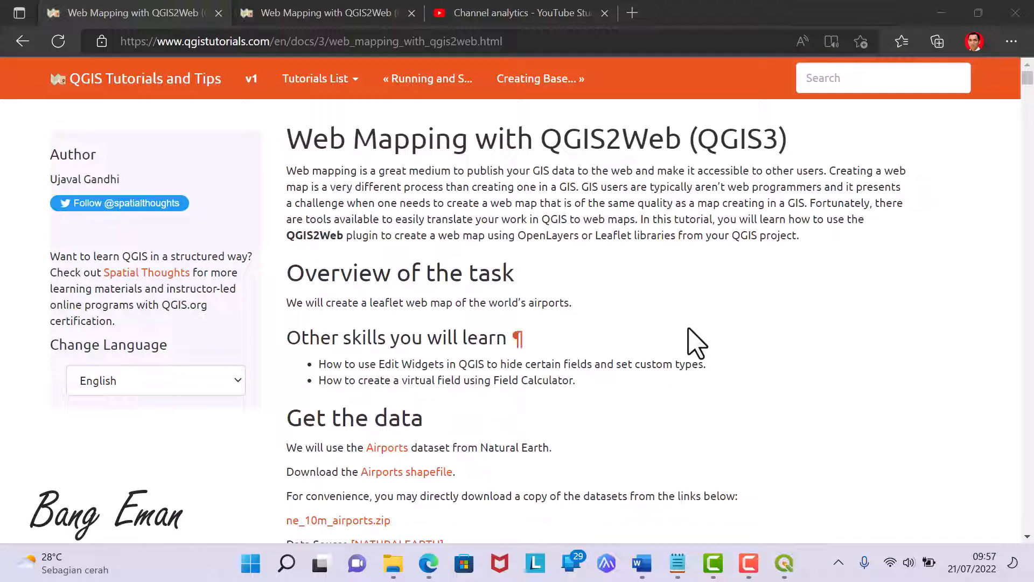
scroll(527, 331, down, 4)
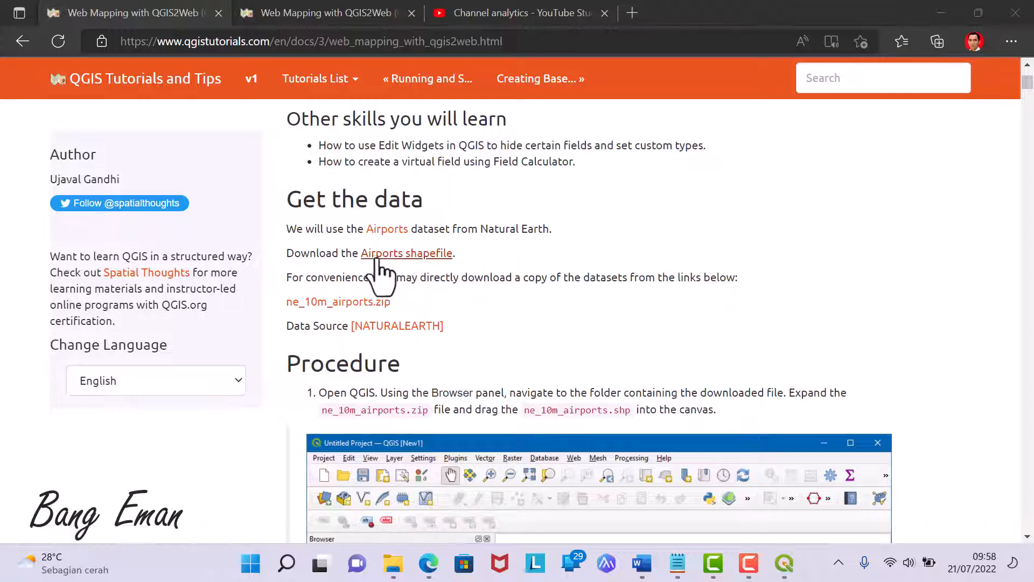
click(396, 577)
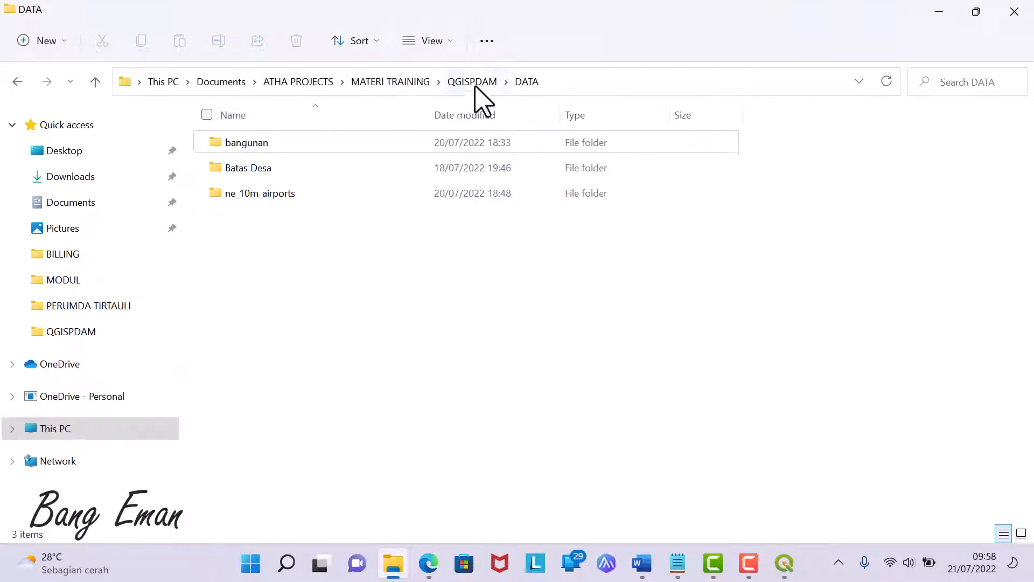
click(270, 193)
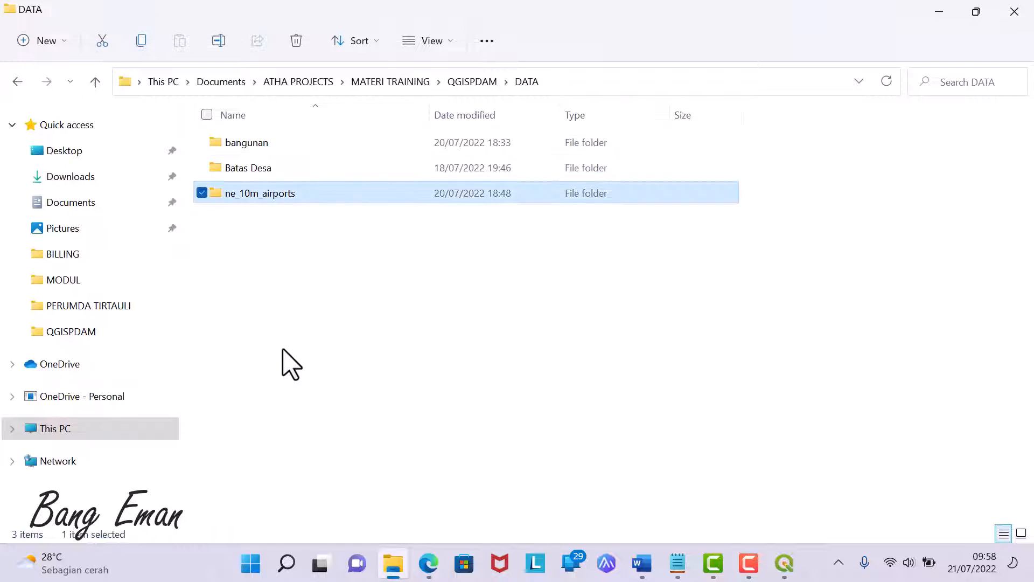
double_click(268, 193)
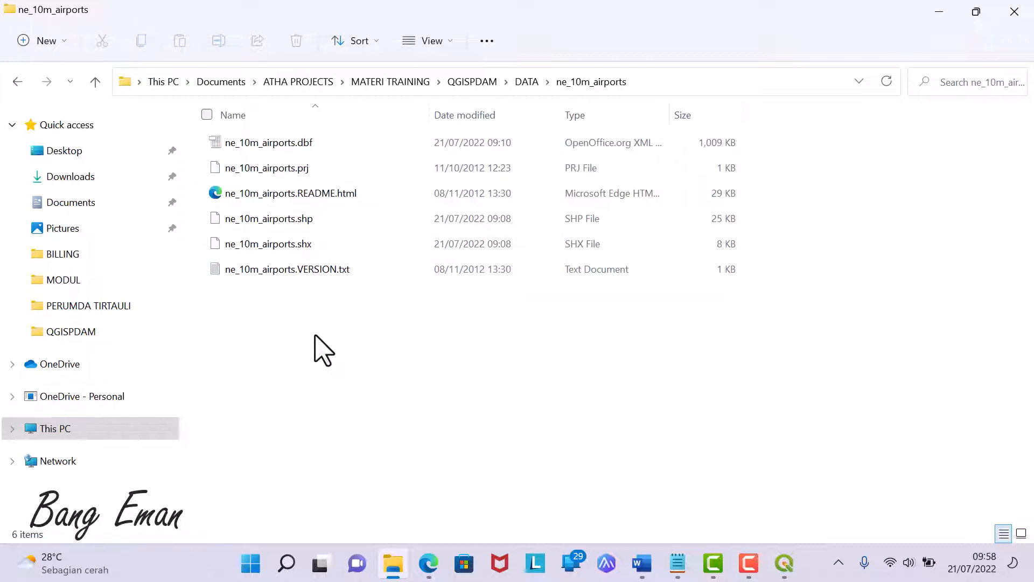
click(939, 12)
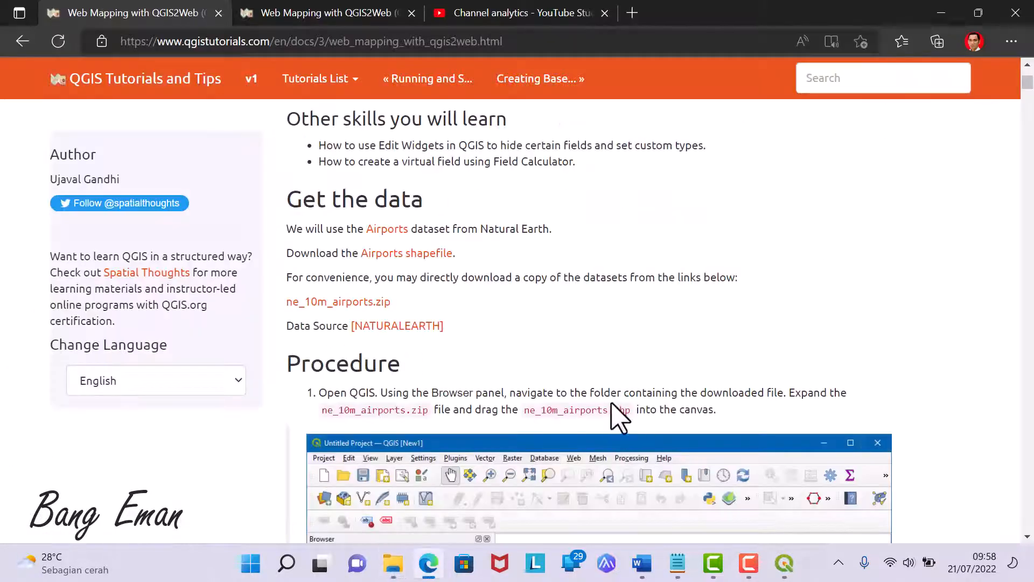
click(784, 563)
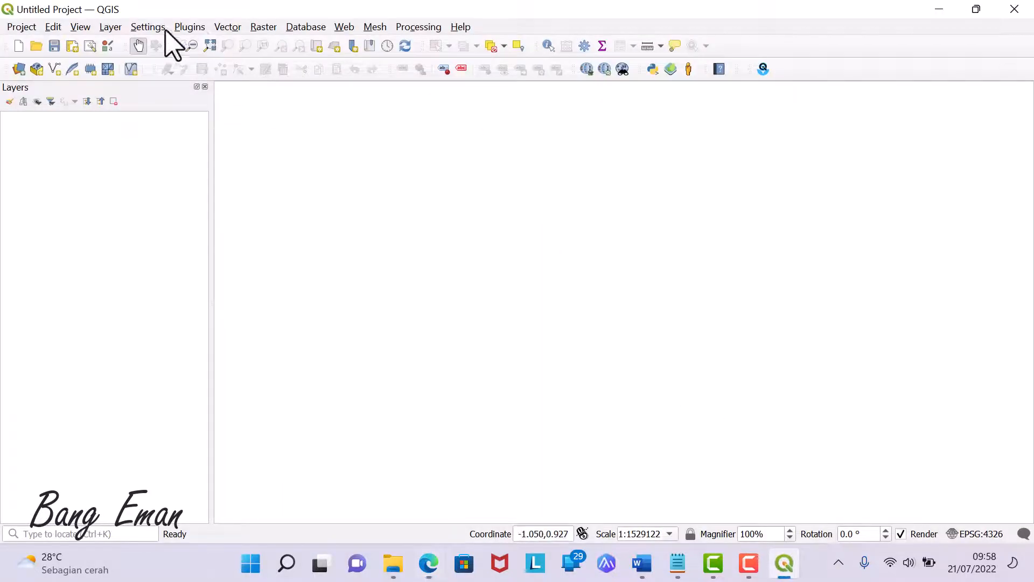
click(113, 27)
mouse_move(135, 85)
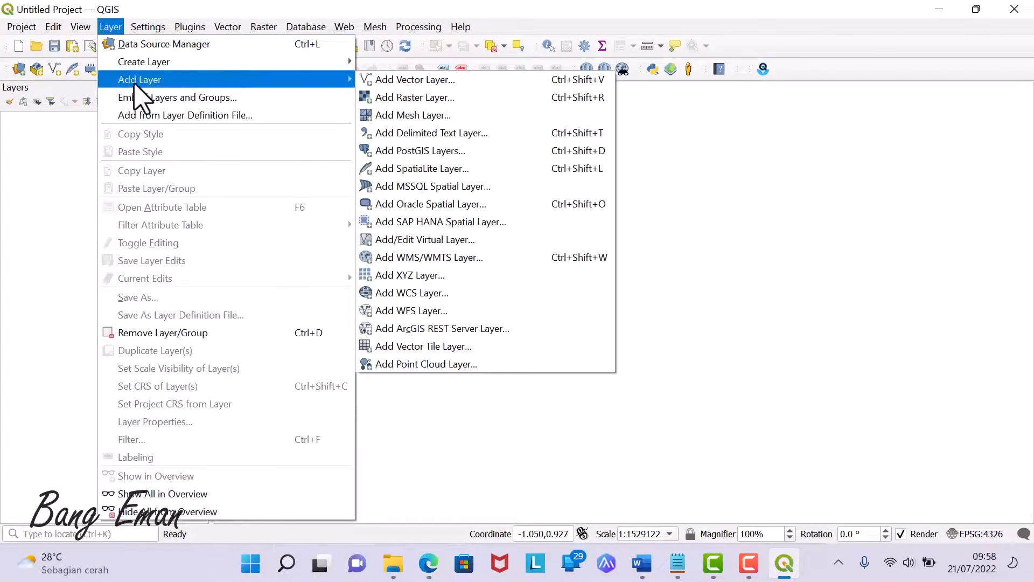
click(735, 396)
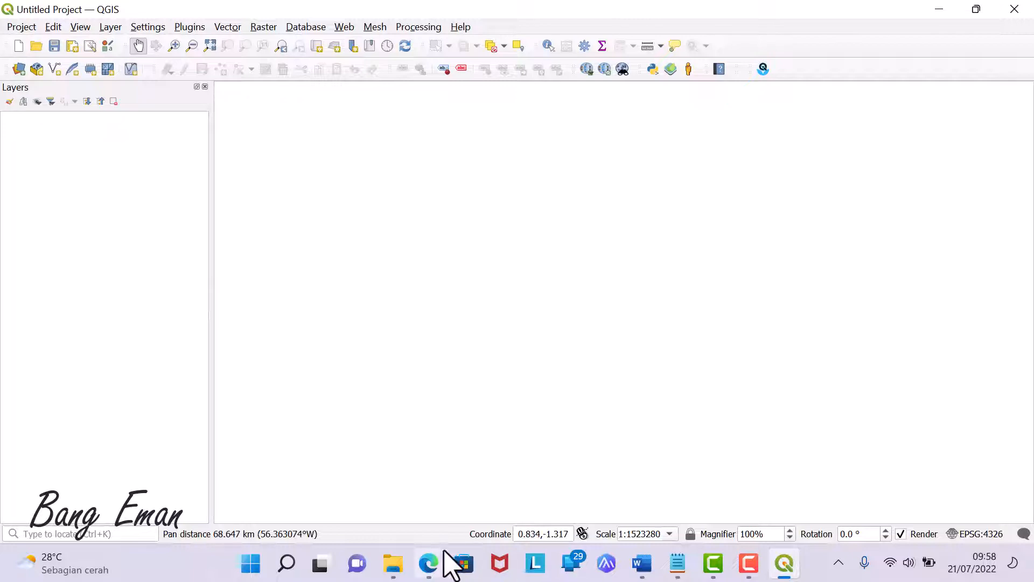
Check the tutorial's first procedure step in the web browser, then show the Browser panel in QGIS and enlarge it.
click(429, 563)
scroll(528, 309, down, 6)
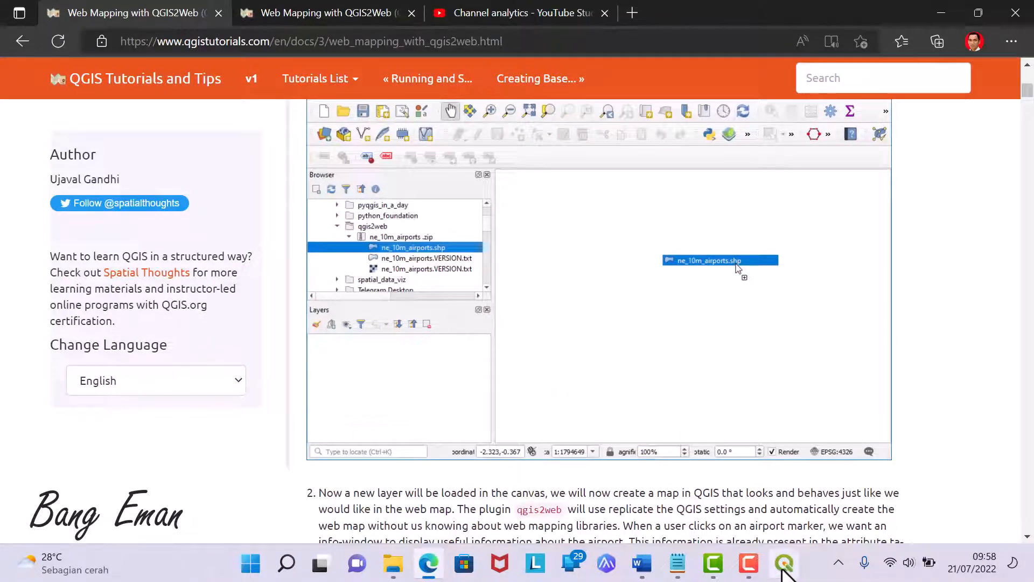
click(785, 565)
click(81, 28)
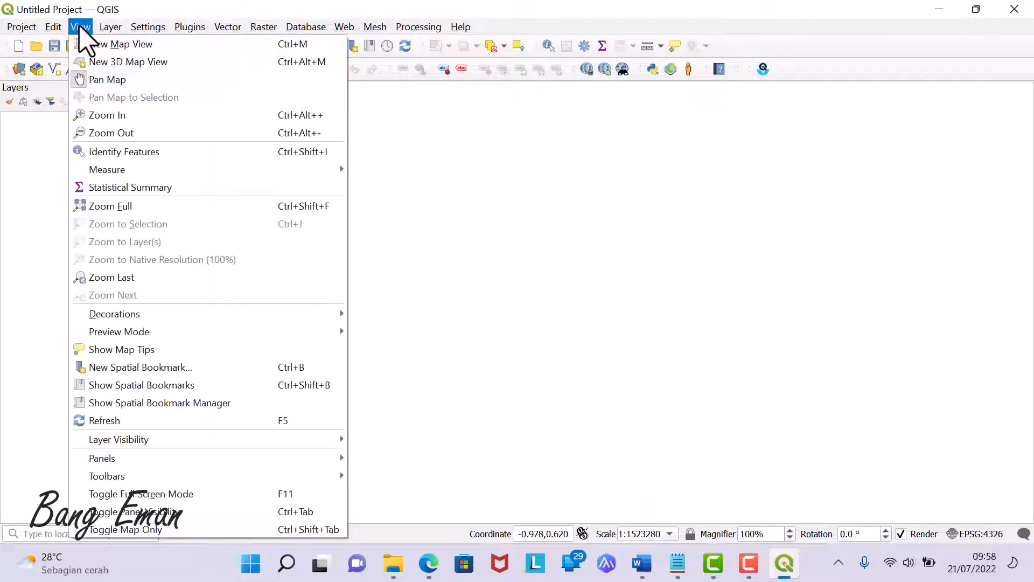
mouse_move(129, 458)
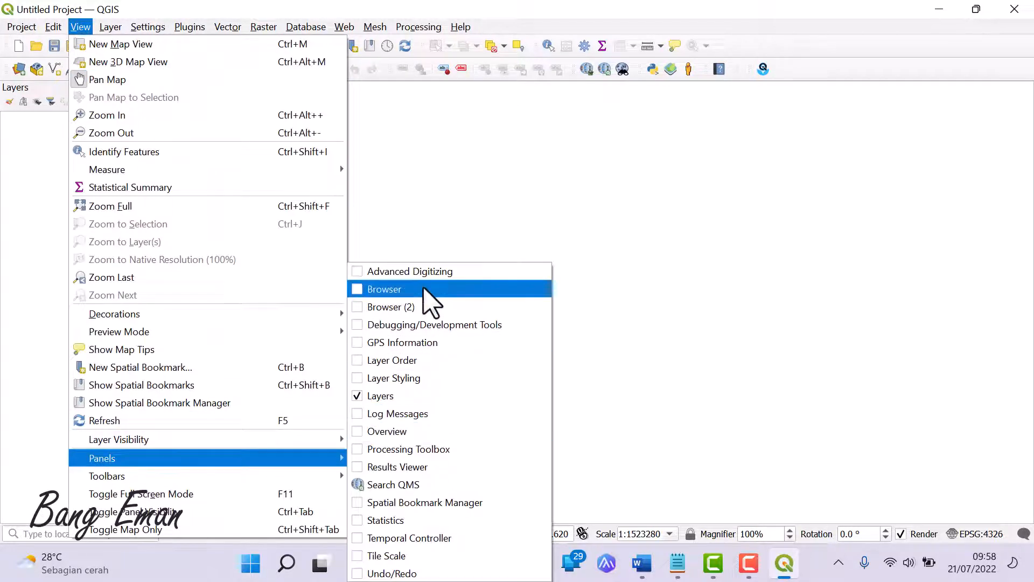
click(424, 290)
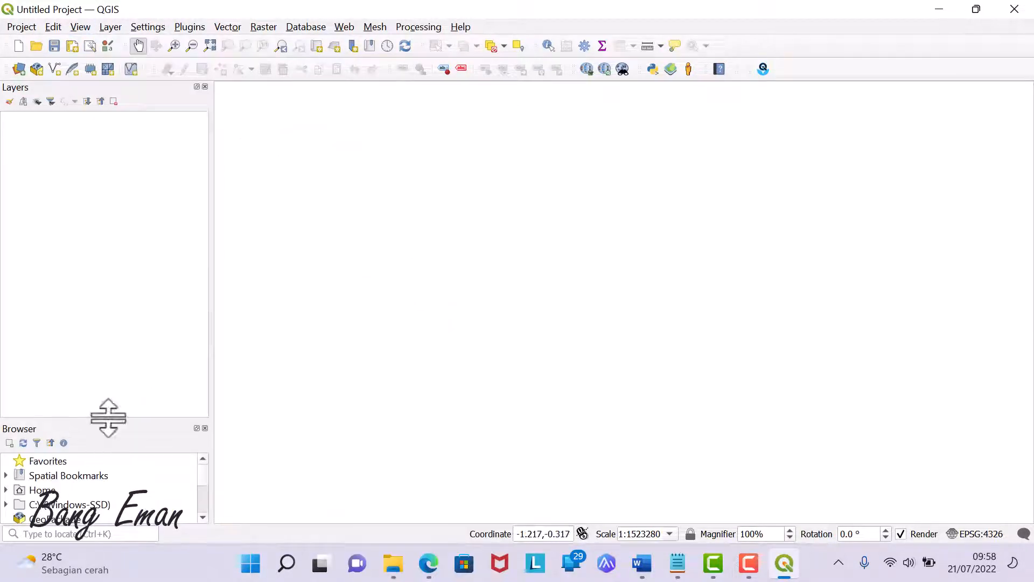
drag(108, 417, 137, 265)
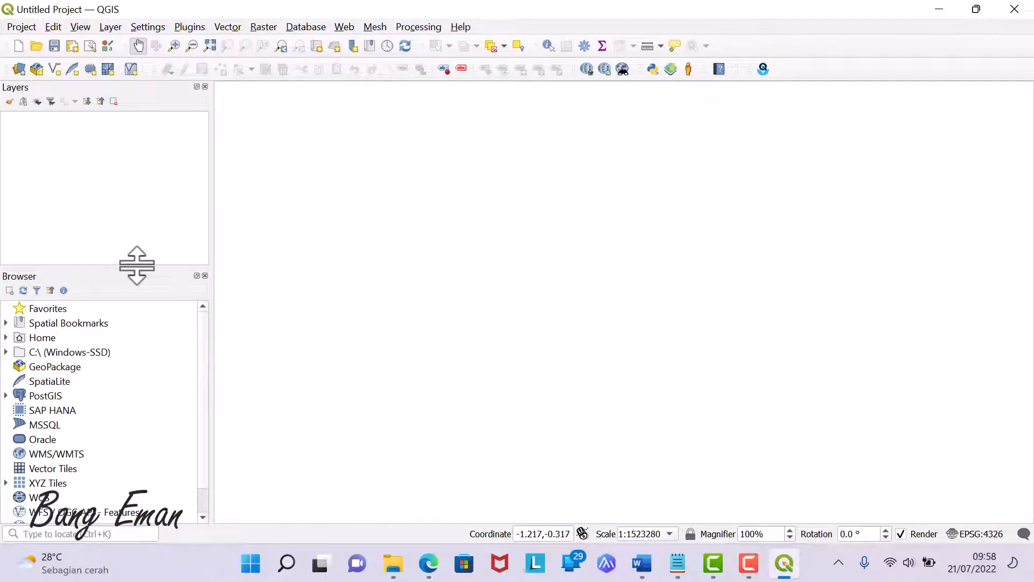
Add the ne_10m_airports.shp file from the ne_10m_airports folder to the project as a vector layer with default options.
click(105, 29)
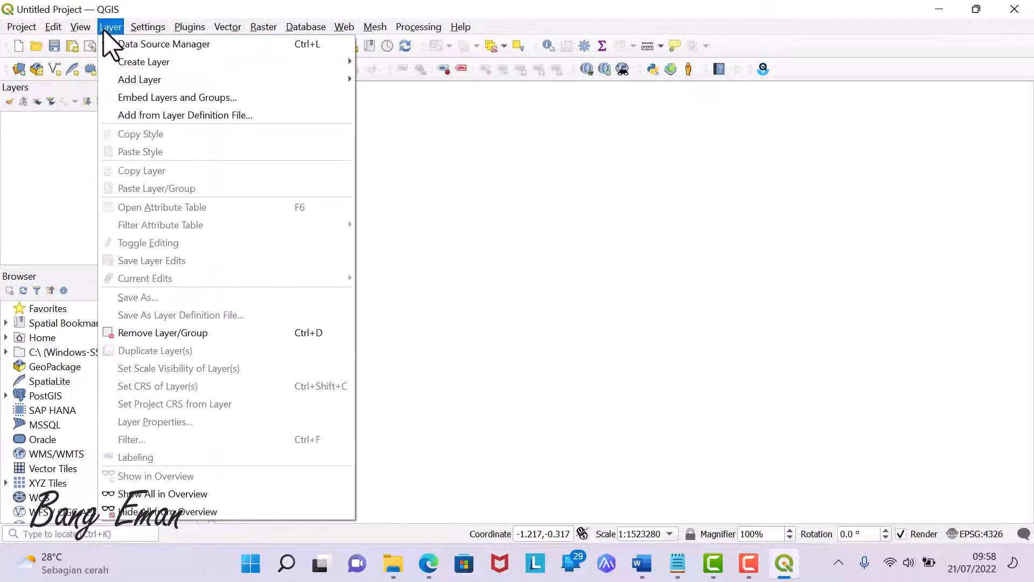
mouse_move(147, 81)
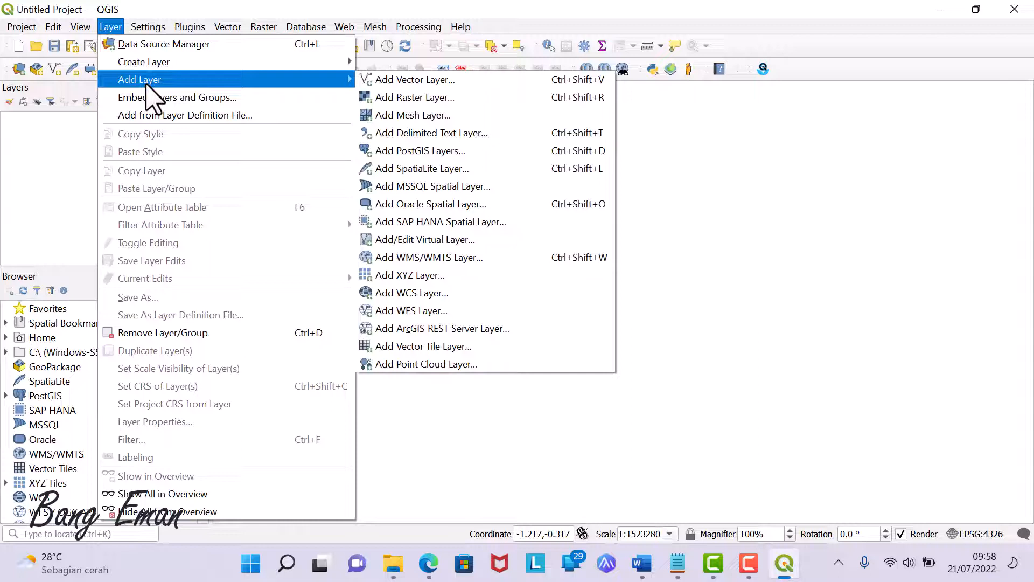
click(416, 81)
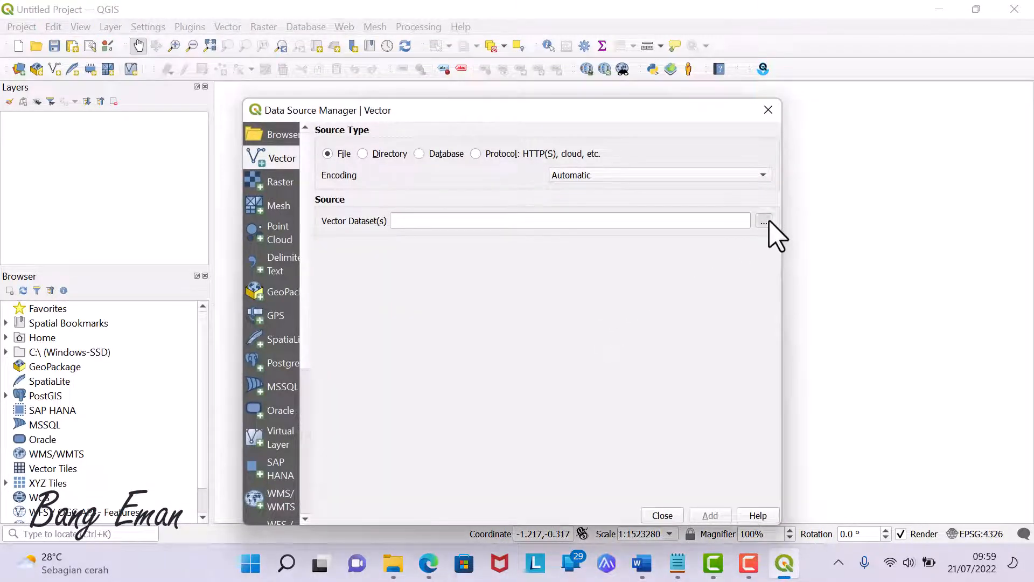
click(765, 222)
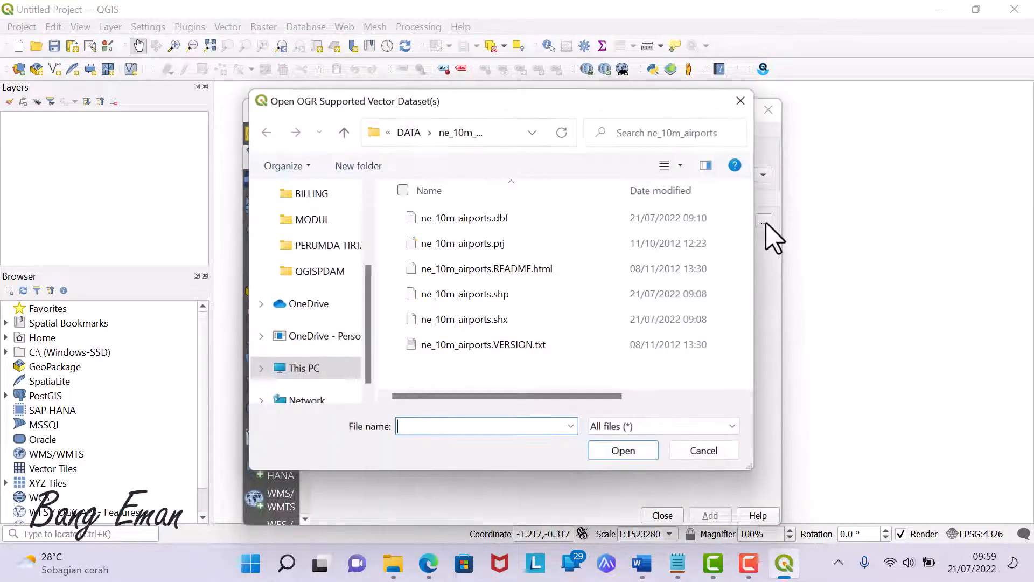
click(487, 294)
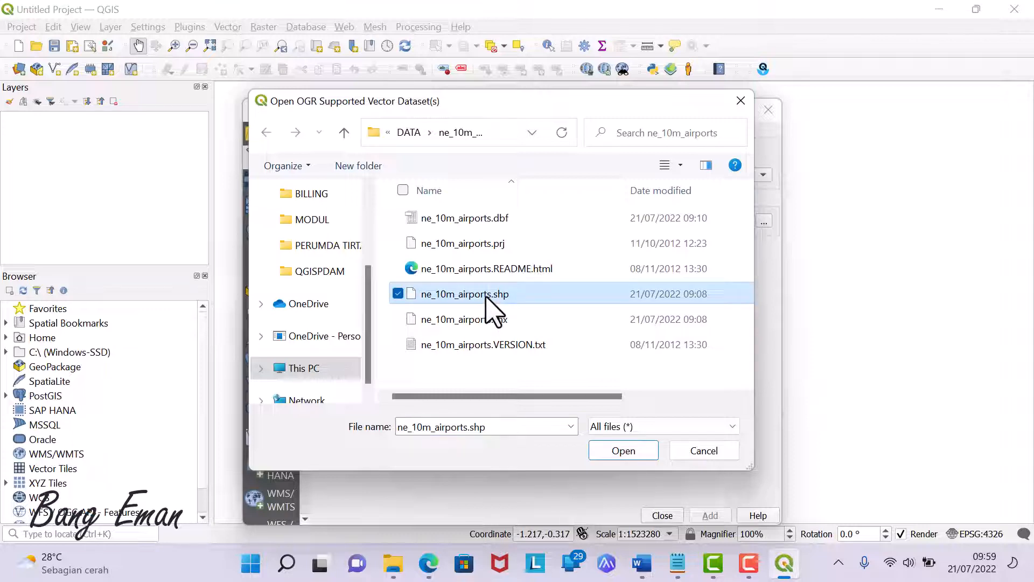
click(609, 455)
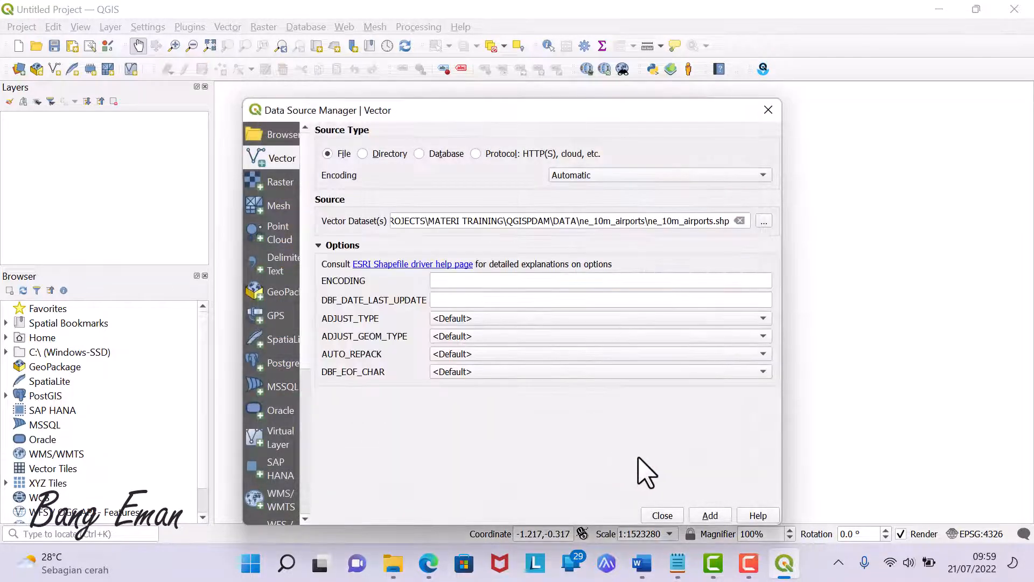
click(710, 516)
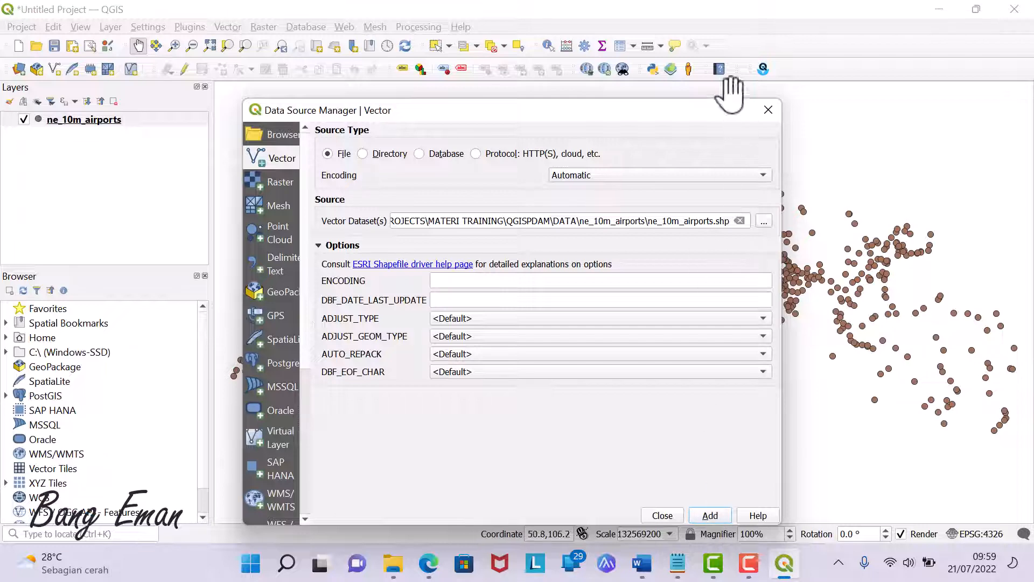
click(768, 110)
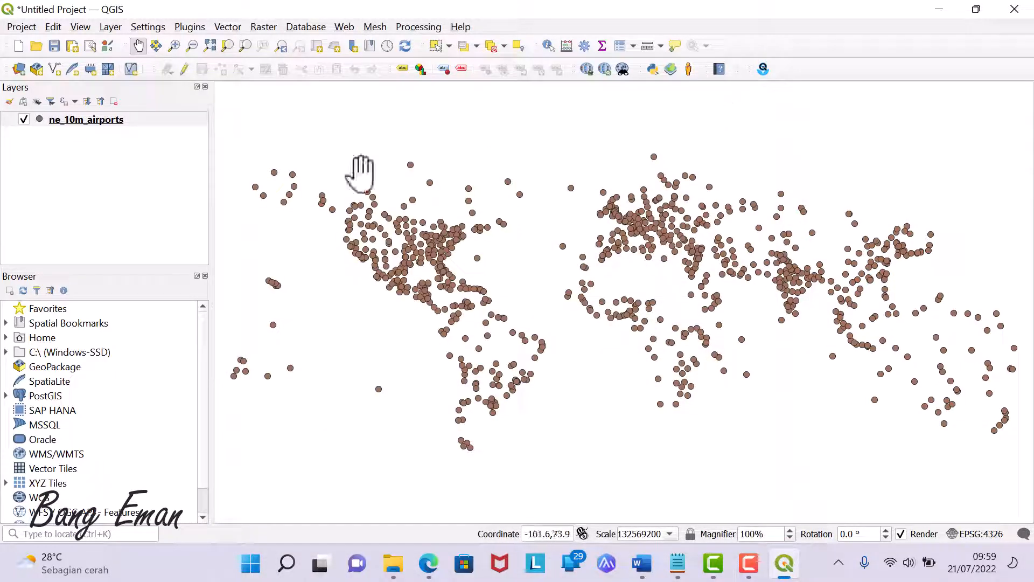
Close the Browser panel and select the ne_10m_airports layer.
click(204, 275)
drag(573, 284, 533, 290)
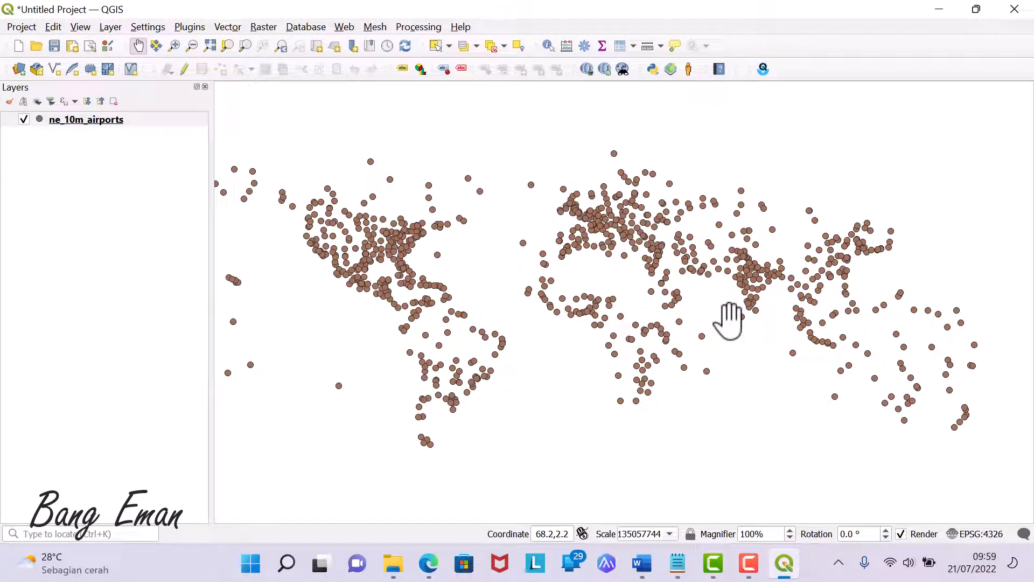
click(99, 121)
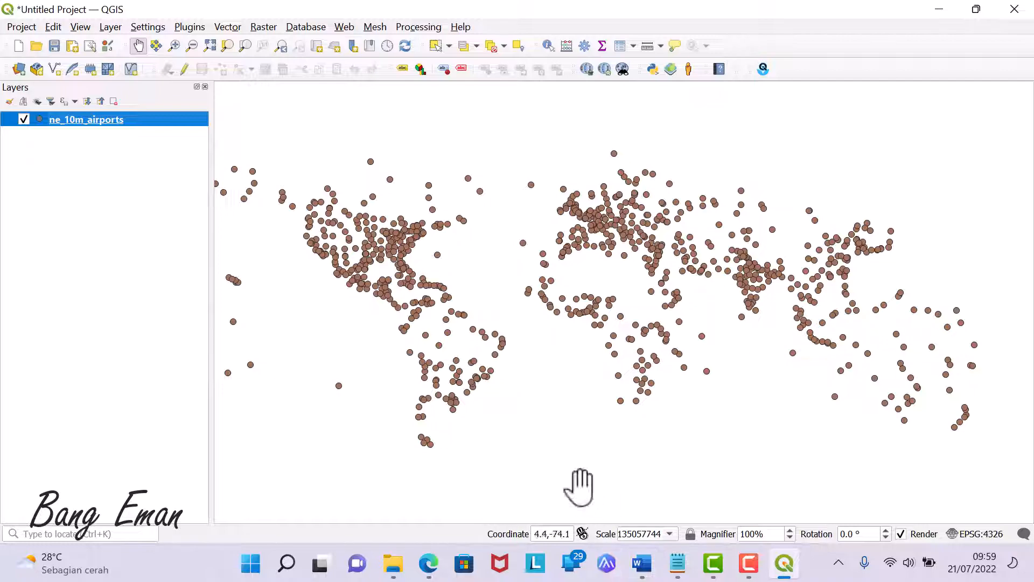
Switch to the web browser and read the tutorial's second step about opening the ne_10m_airports layer properties.
click(429, 563)
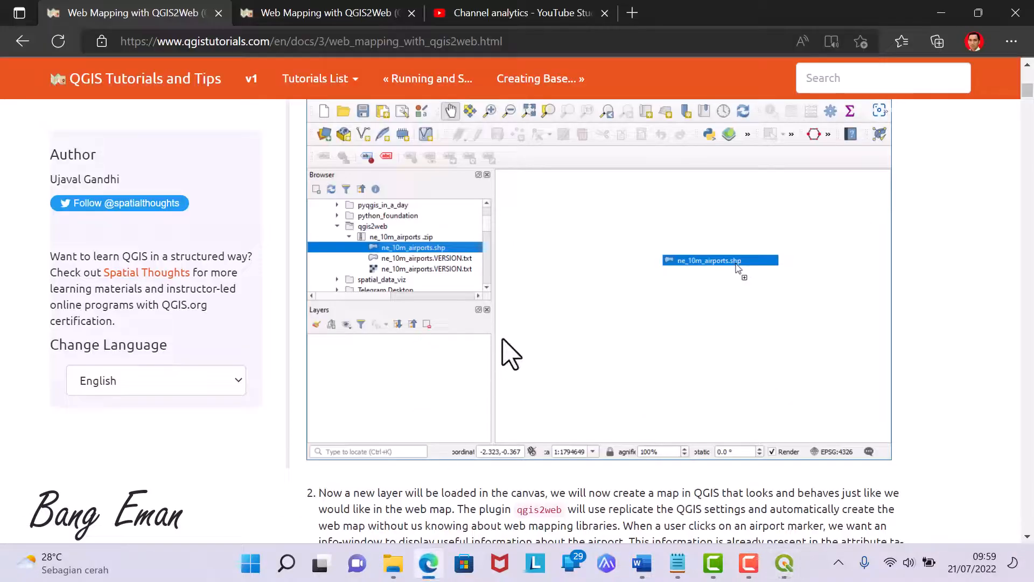
scroll(510, 354, down, 6)
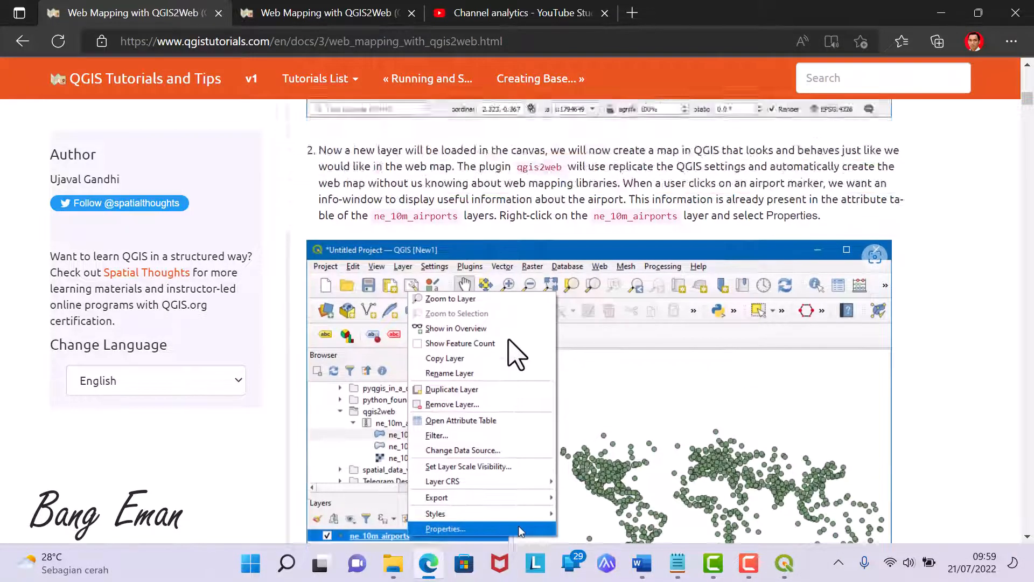
scroll(516, 355, up, 9)
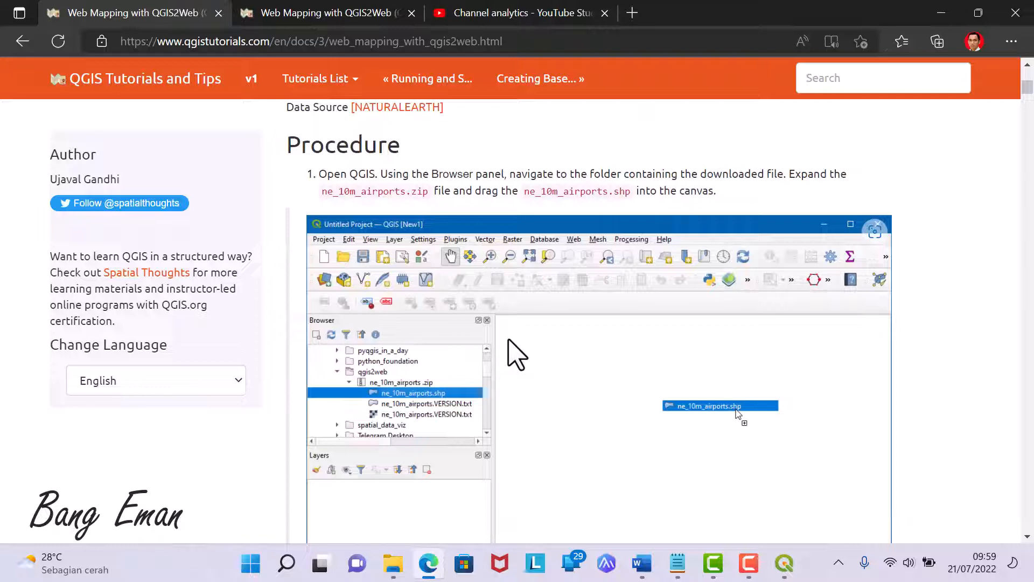
scroll(516, 354, down, 3)
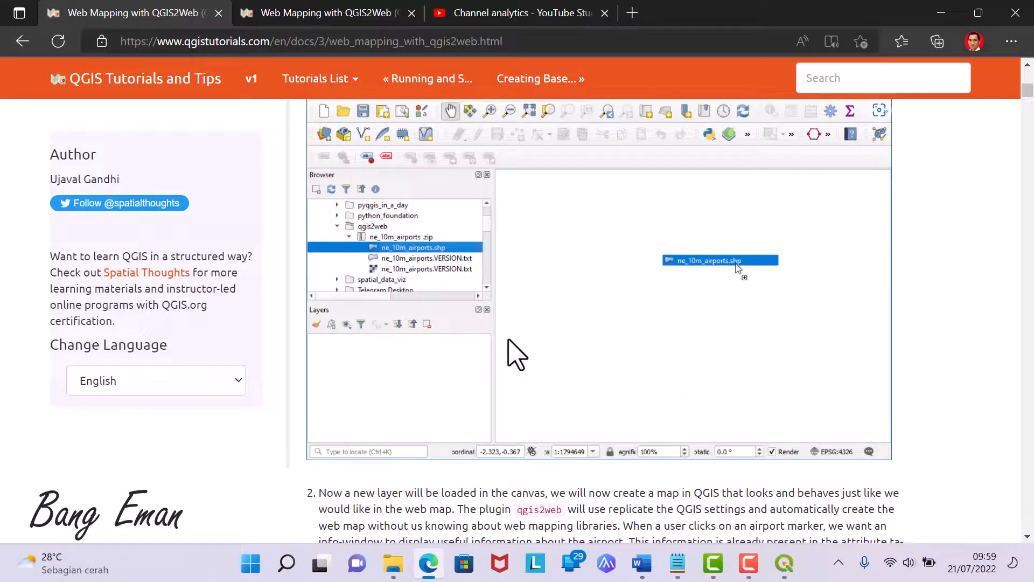
scroll(507, 340, down, 9)
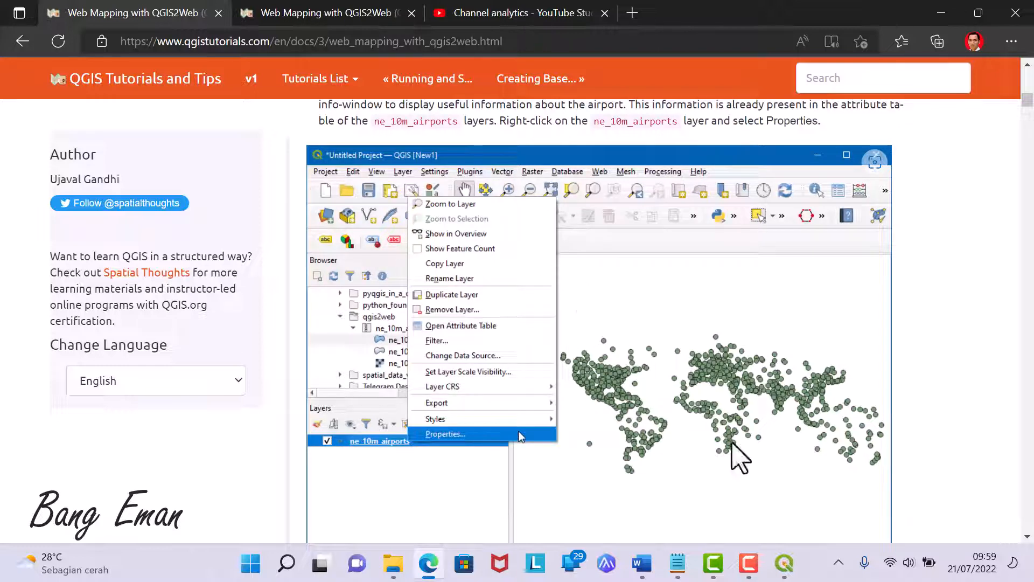
Switch to QGIS and look up the qgis2web plugin in the plugin manager by searching for qgis2, enlarging the dialog to read its details.
click(787, 574)
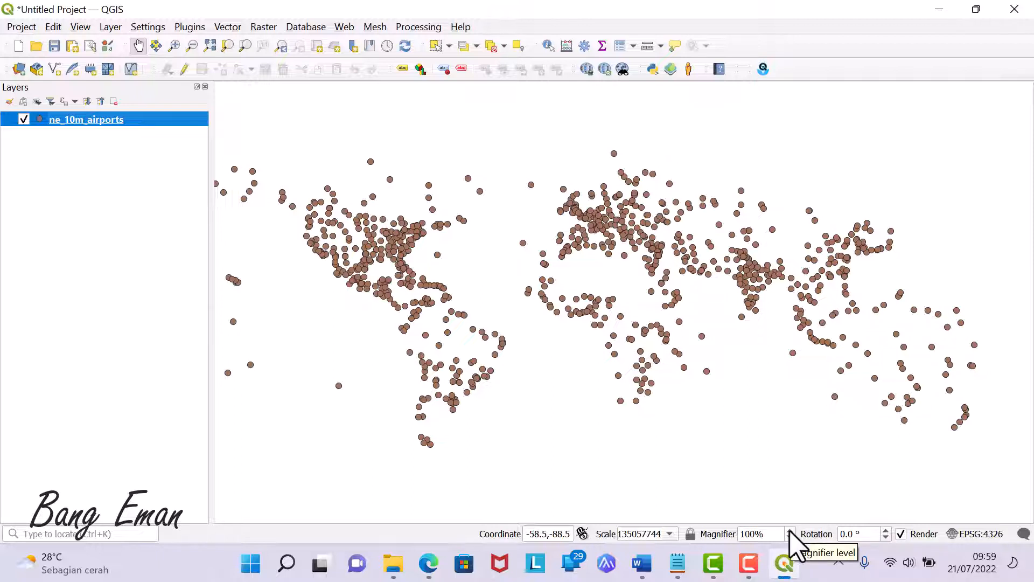
click(194, 27)
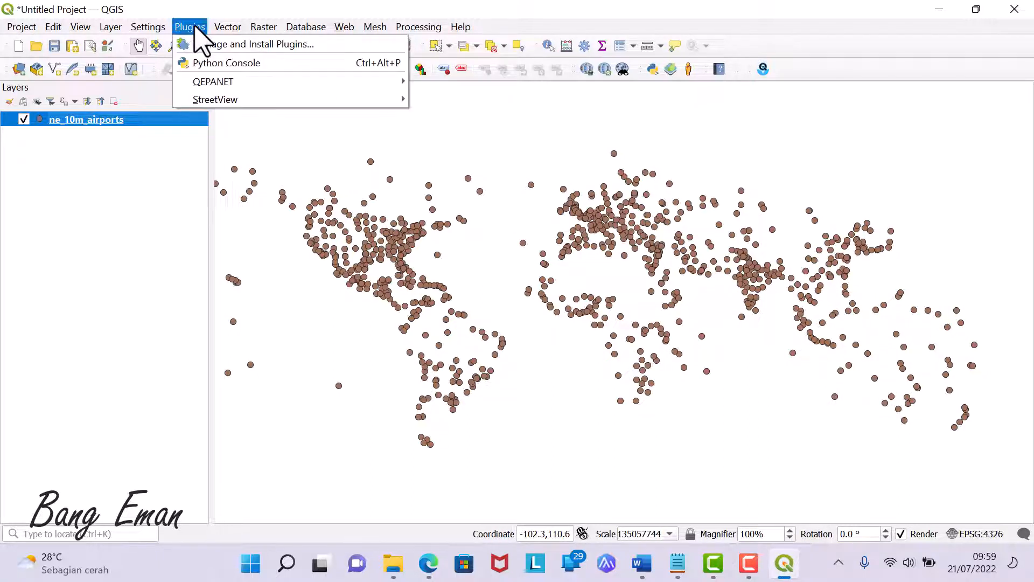
click(209, 46)
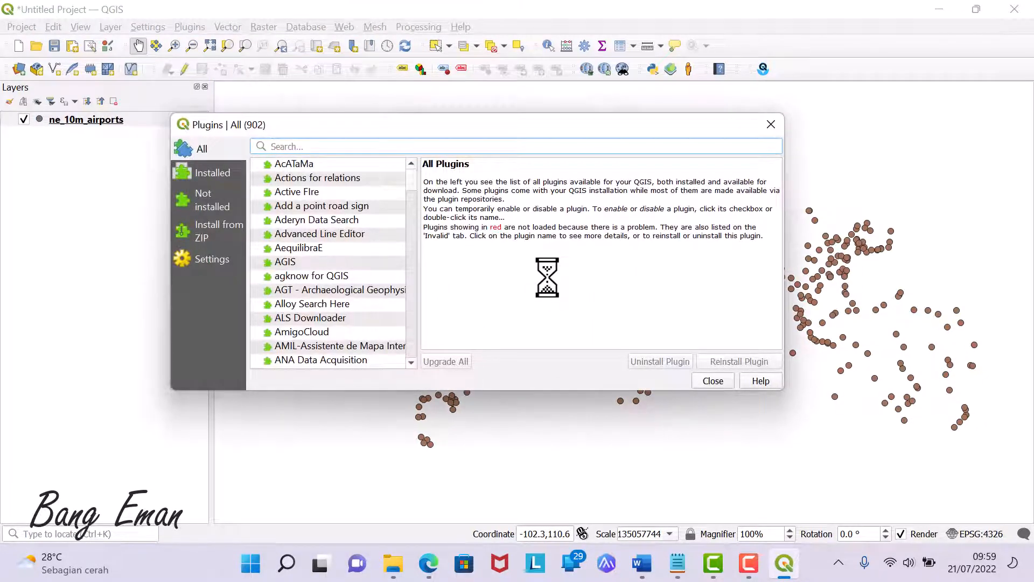
text(qgis2)
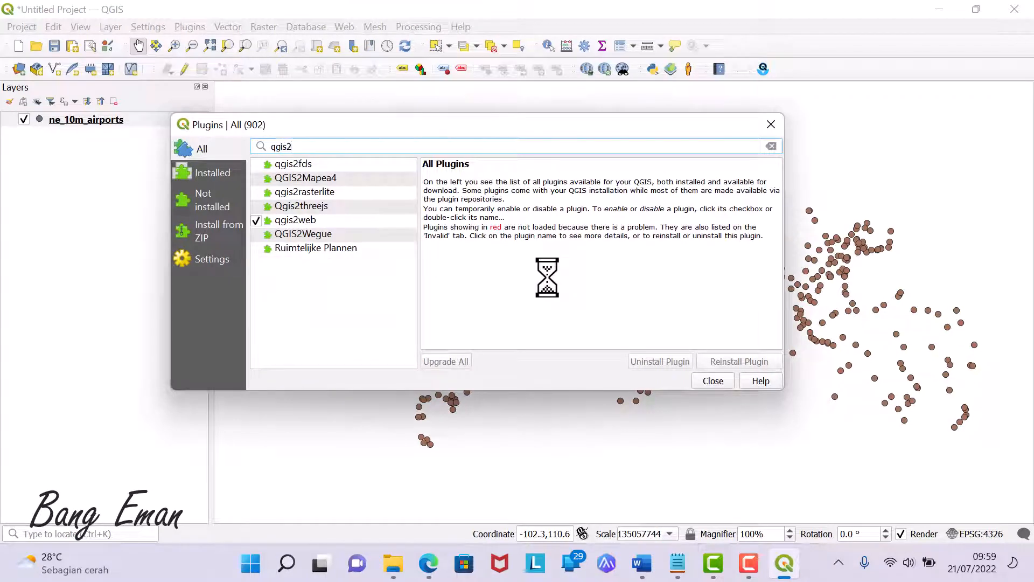
click(304, 219)
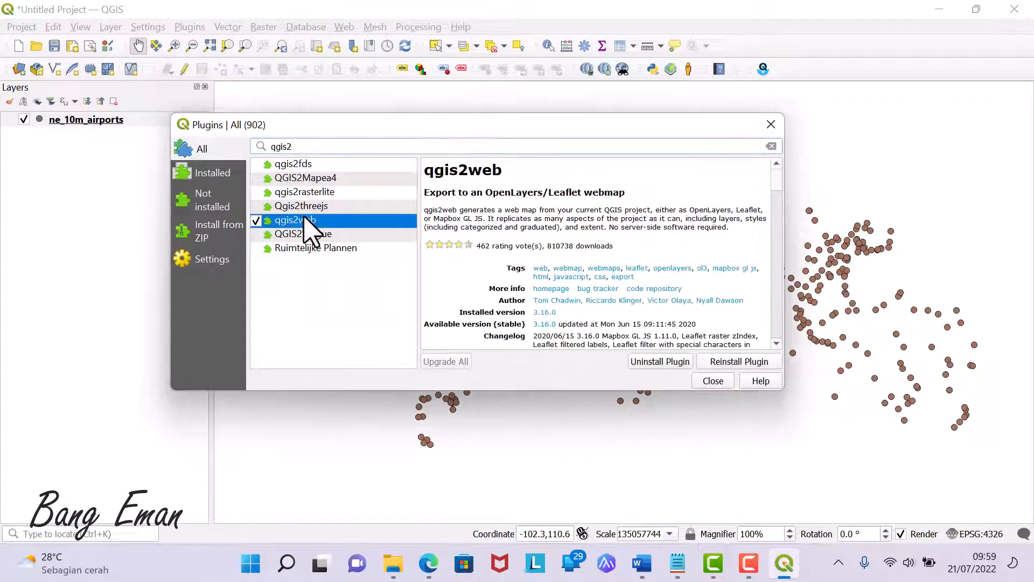
drag(595, 390, 593, 521)
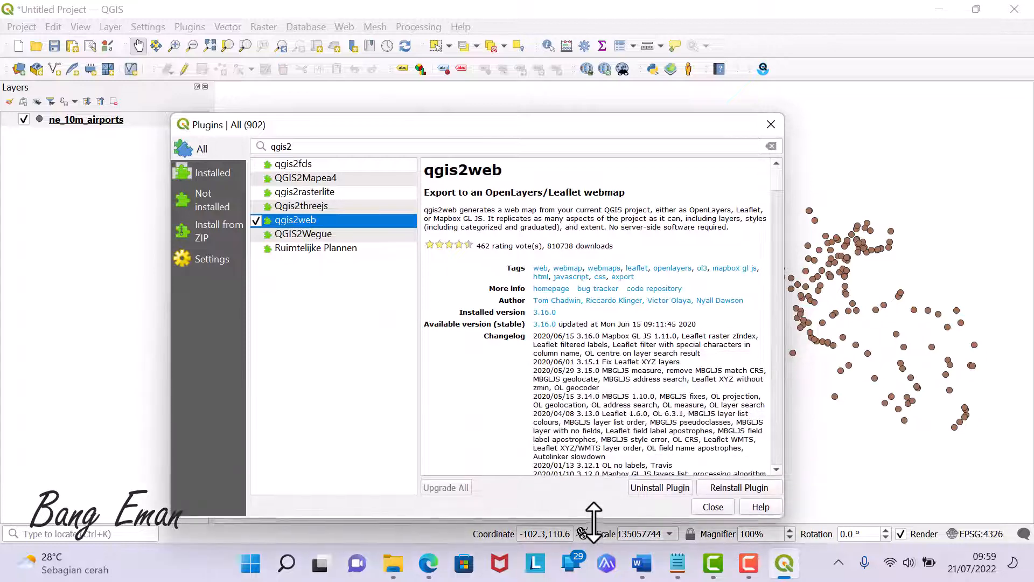
drag(523, 128, 552, 27)
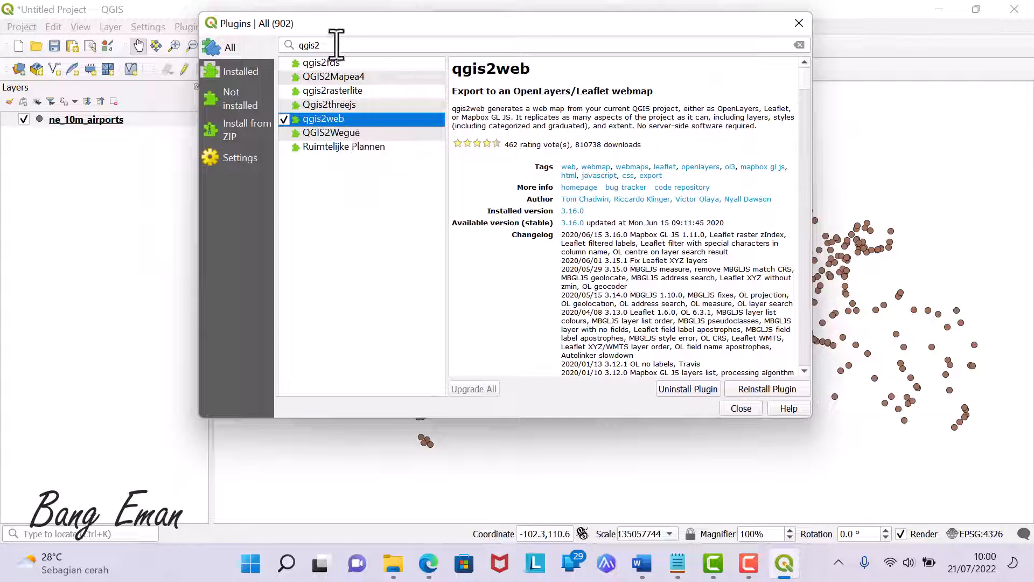
Search the plugins for quick, check the QuickMapServices plugin's details, and close the plugin manager.
double_click(331, 46)
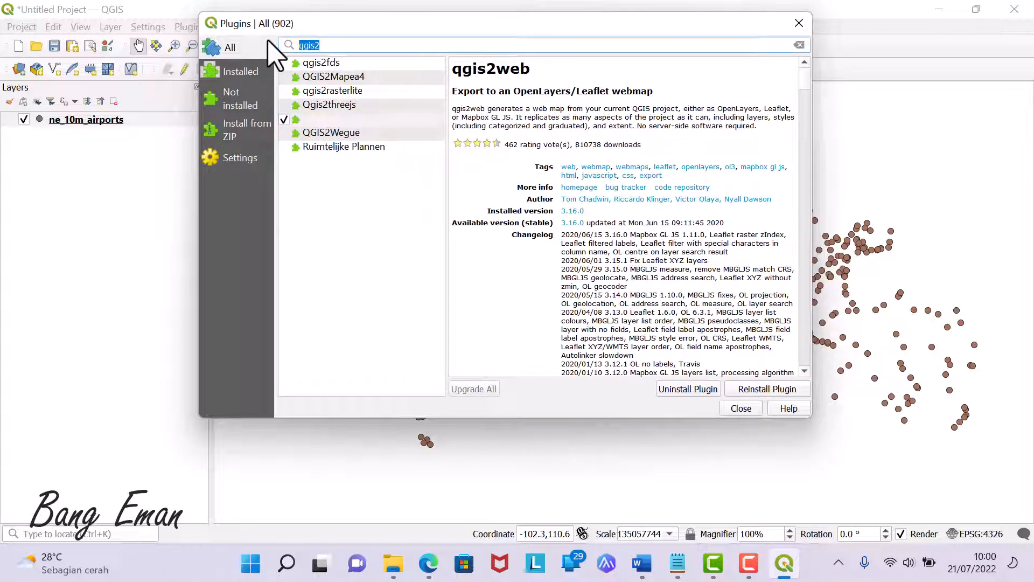
text(quick)
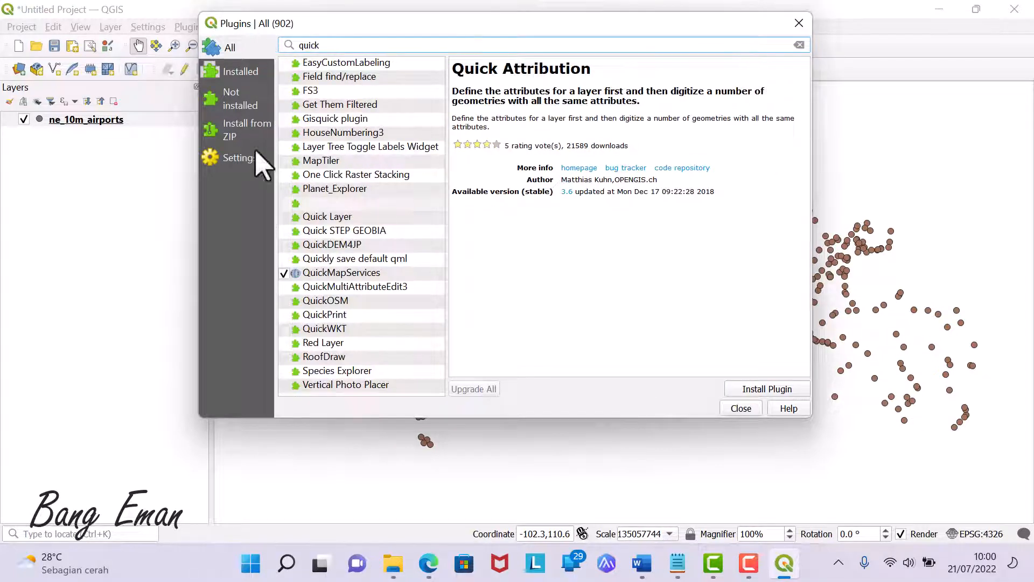
click(323, 274)
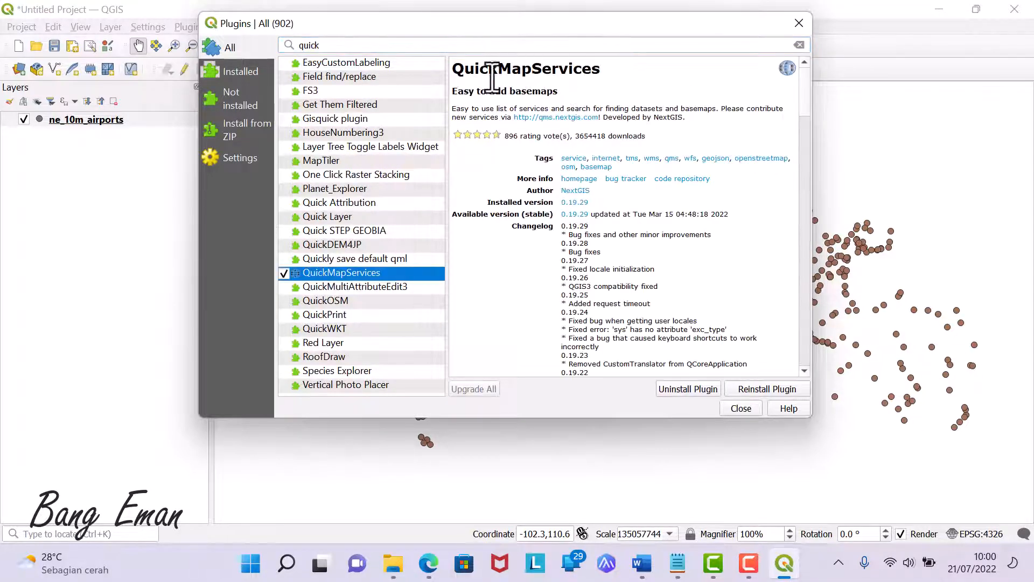
drag(452, 69, 626, 72)
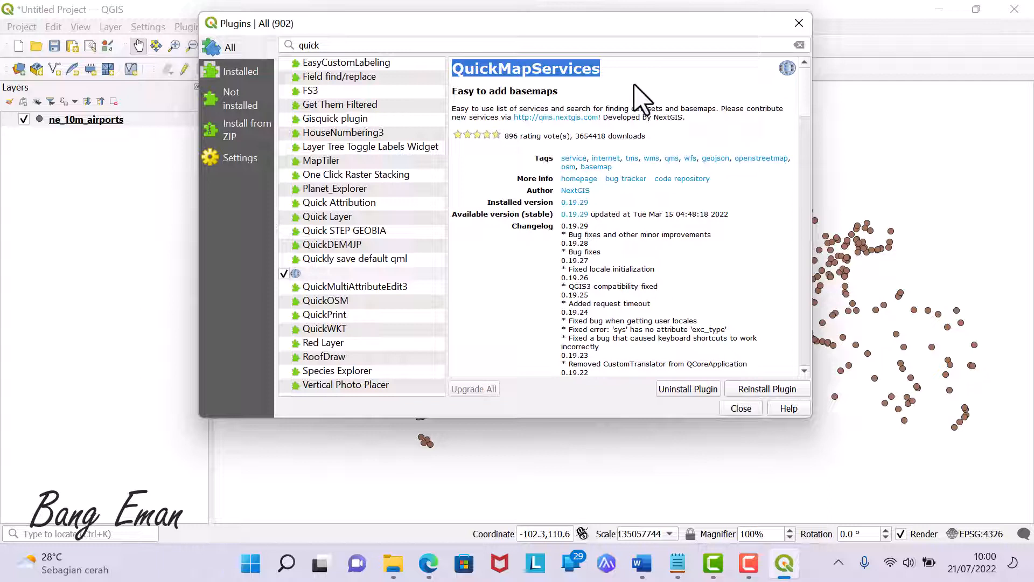
click(799, 23)
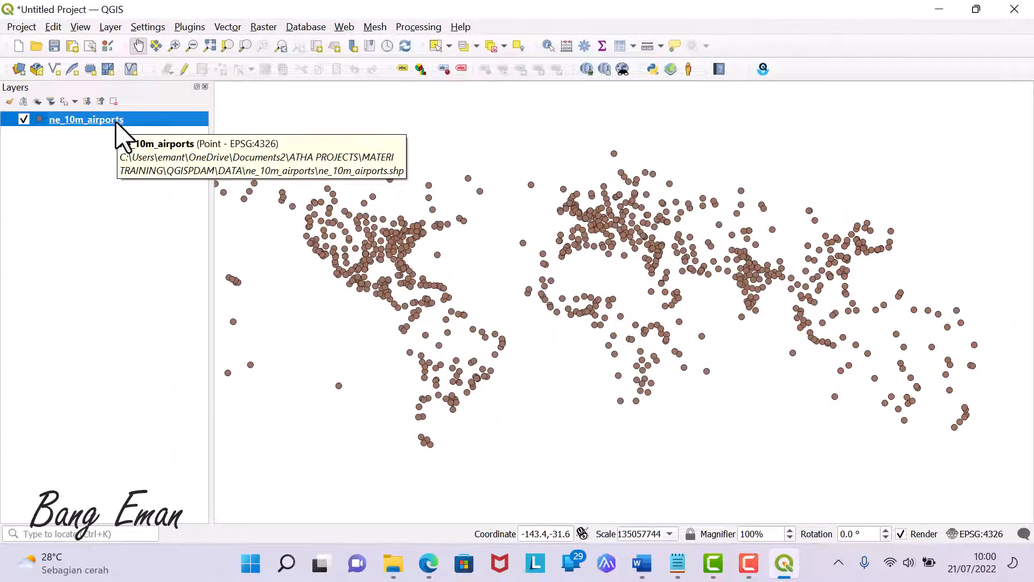
Add the OSM Standard basemap from QuickMapServices to the project.
drag(628, 323, 640, 322)
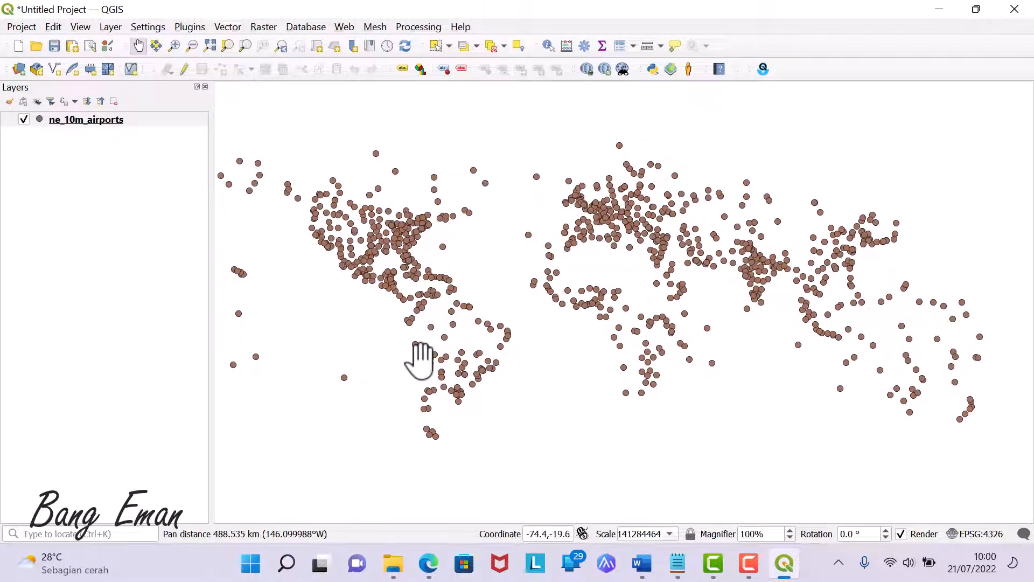
click(347, 27)
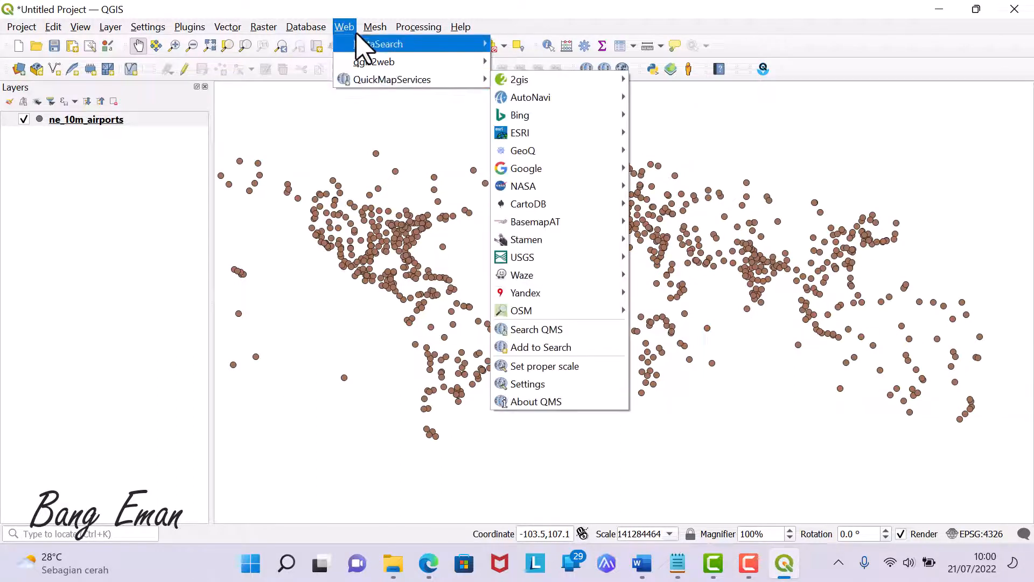
mouse_move(355, 81)
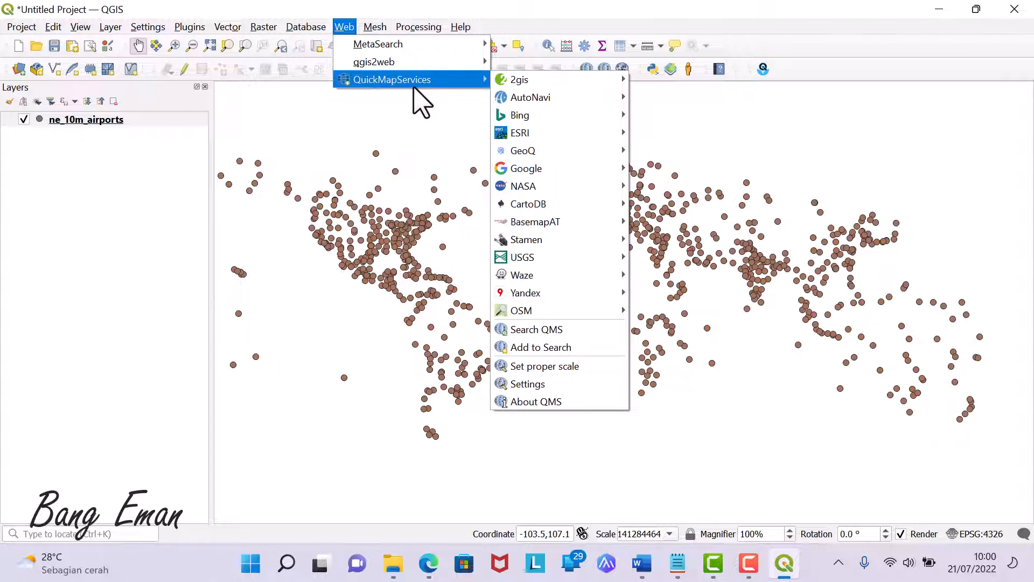
mouse_move(620, 313)
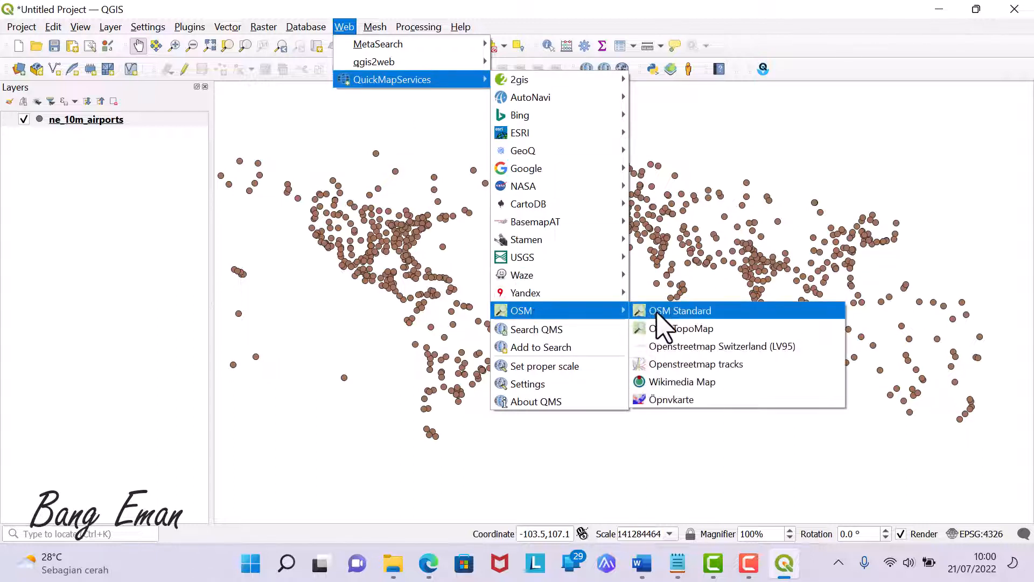
click(680, 311)
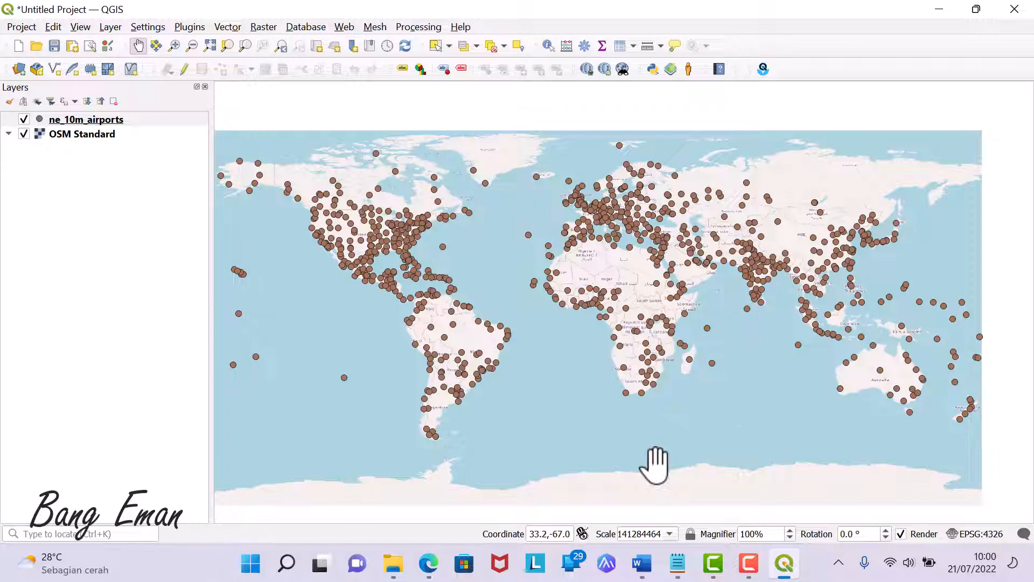
Switch to the web browser and read the tutorial's third step about the Attributes Form of the layer properties.
click(428, 563)
scroll(649, 348, down, 6)
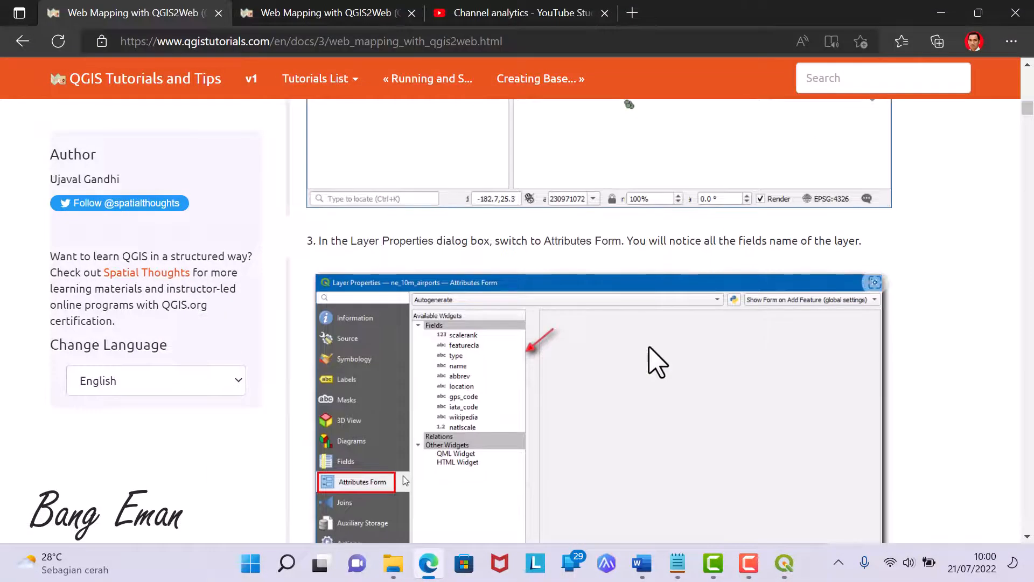
scroll(657, 362, up, 3)
scroll(657, 361, down, 7)
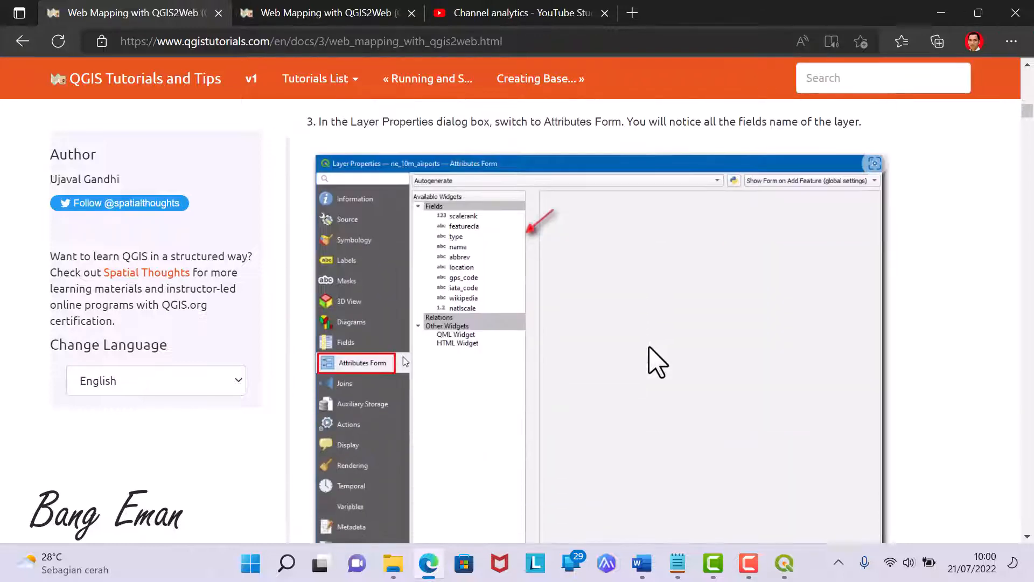
scroll(657, 362, up, 3)
scroll(653, 363, down, 2)
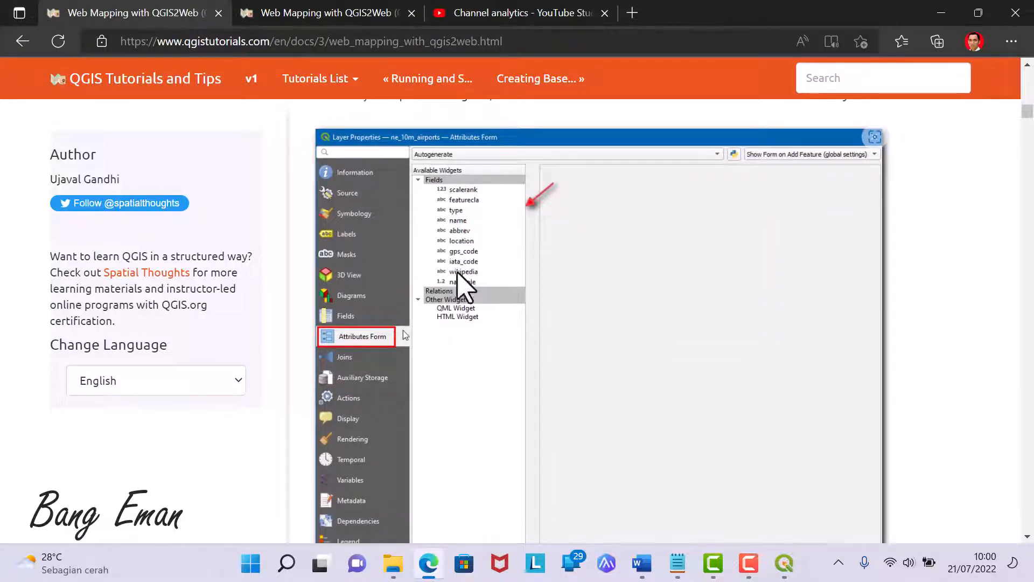
scroll(462, 291, down, 3)
scroll(462, 291, up, 1)
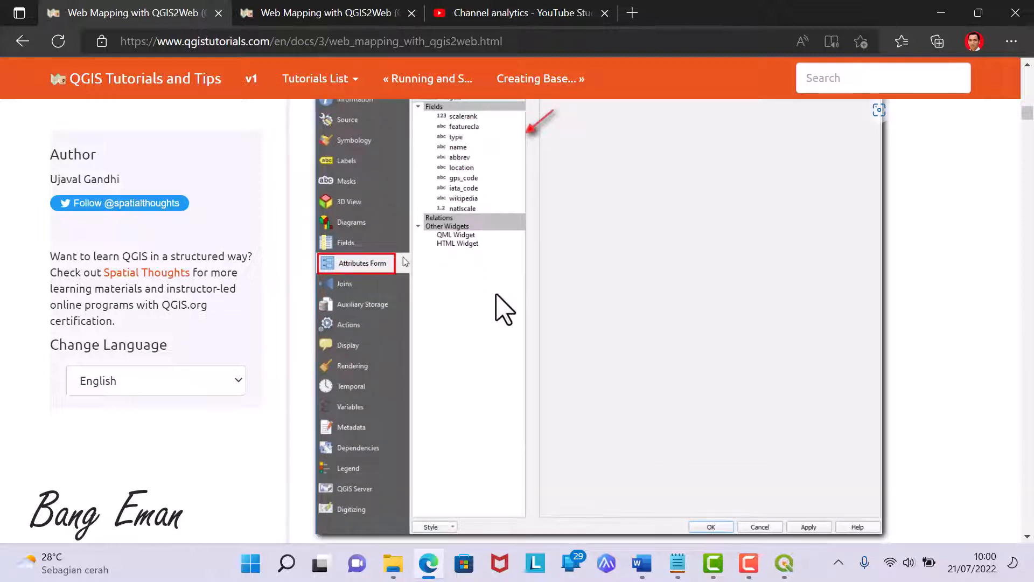
Return to QGIS, open the ne_10m_airports layer properties at the Fields list, and widen the Name column.
click(785, 563)
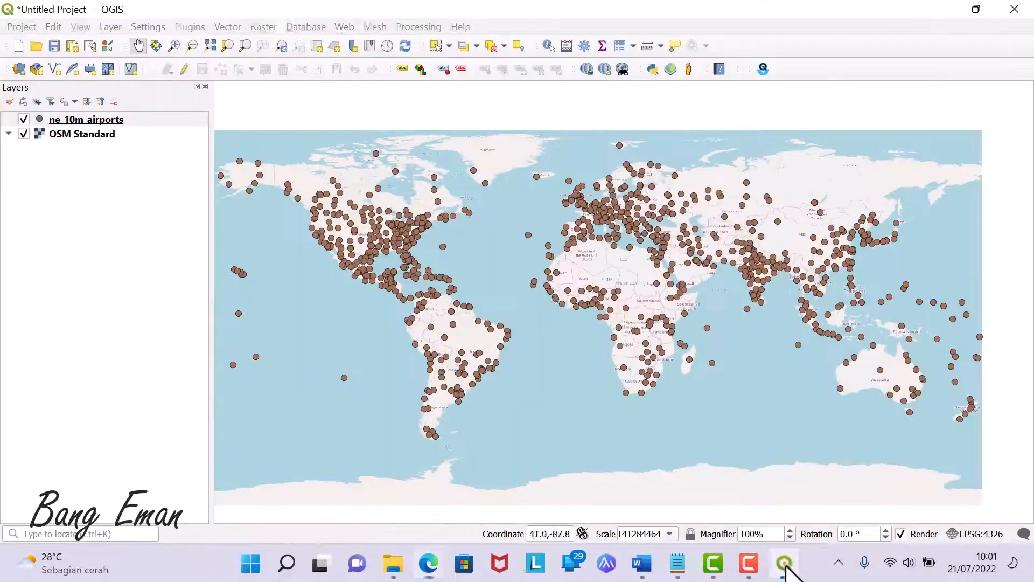
click(82, 119)
right_click(81, 117)
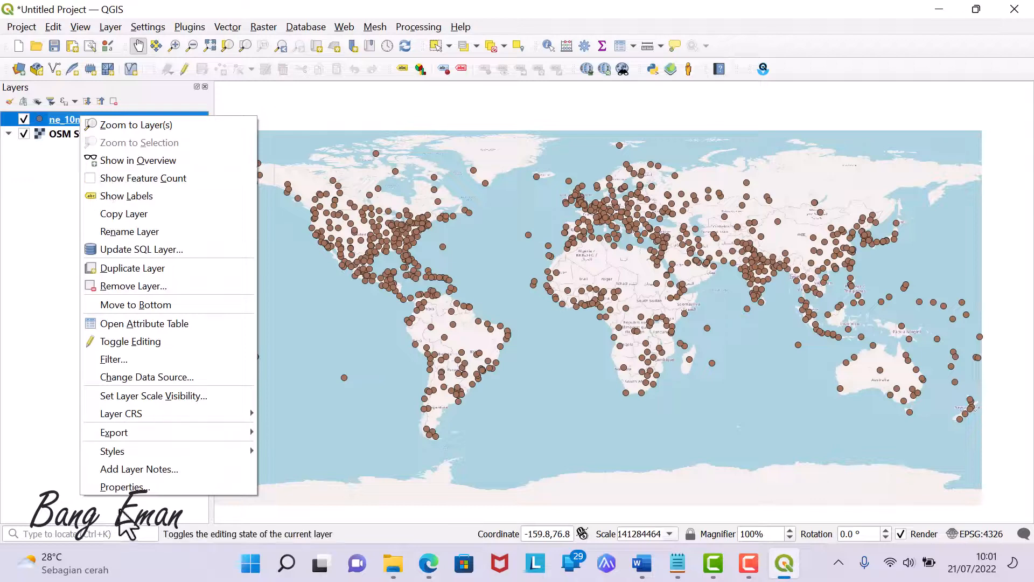
click(124, 487)
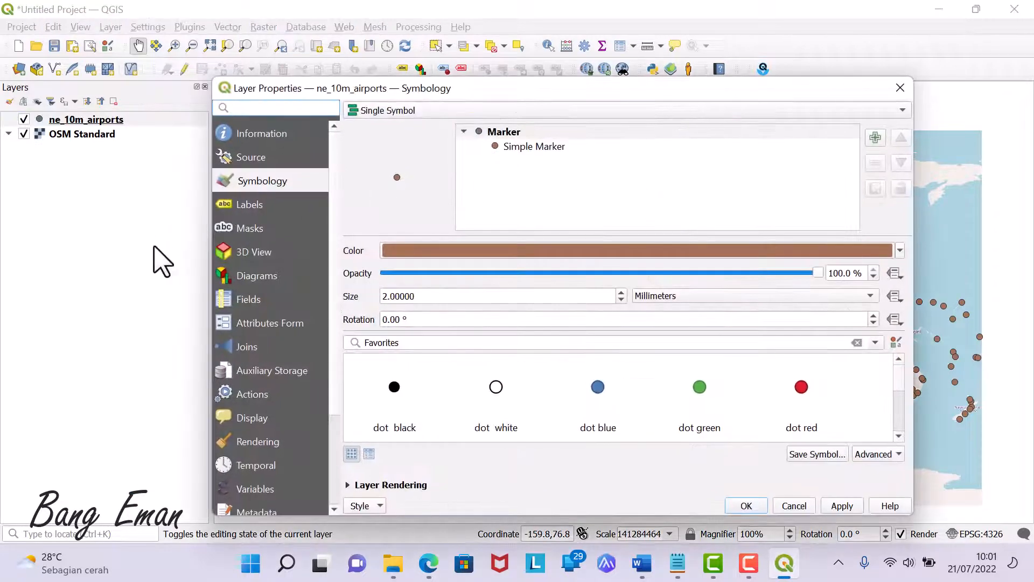
click(249, 300)
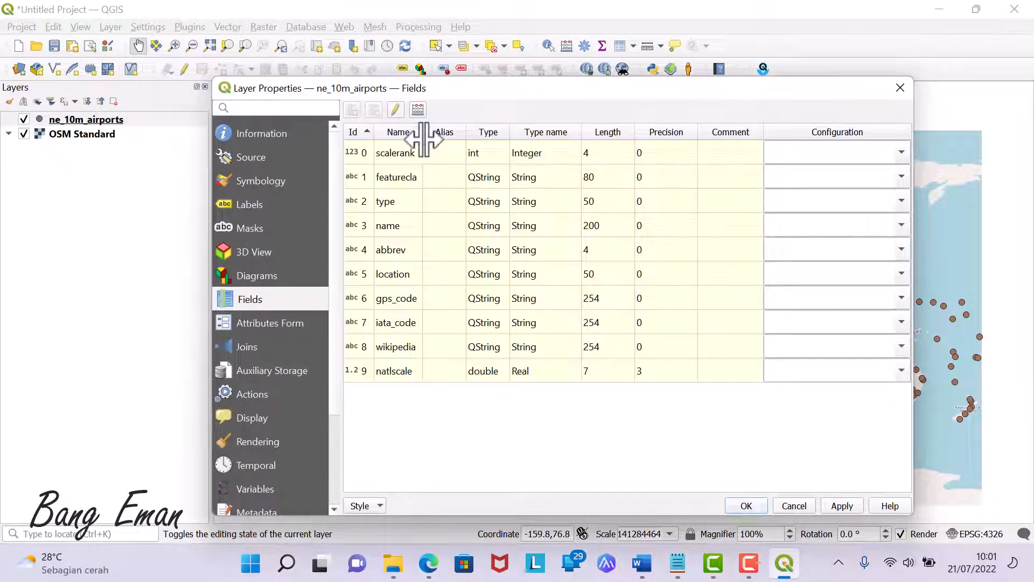
drag(423, 132, 448, 132)
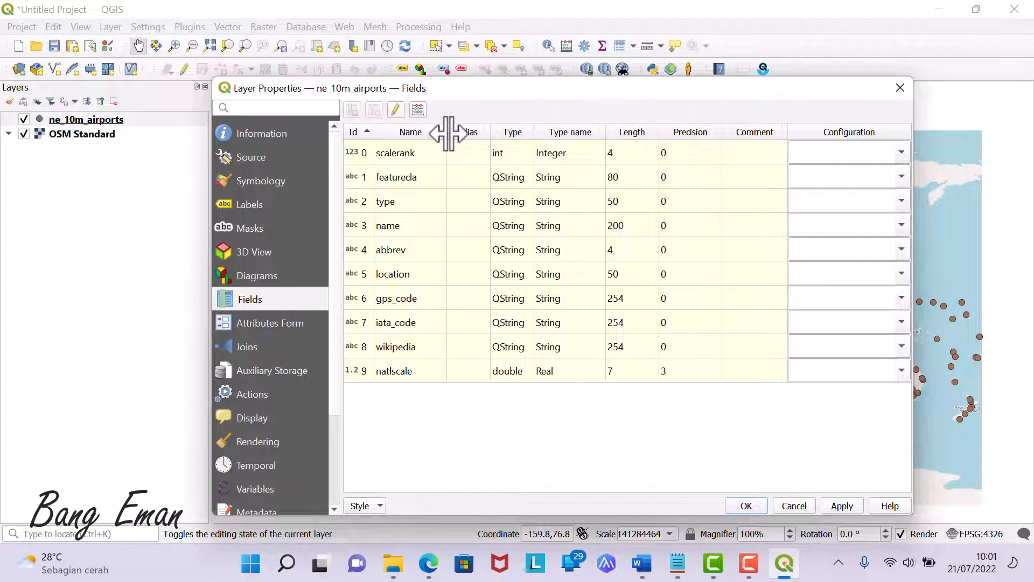
Examine the ne_10m_airports fields one by one from scalerank to natlscale, then review type, name, iata_code and wikipedia again.
click(419, 156)
click(418, 180)
click(420, 202)
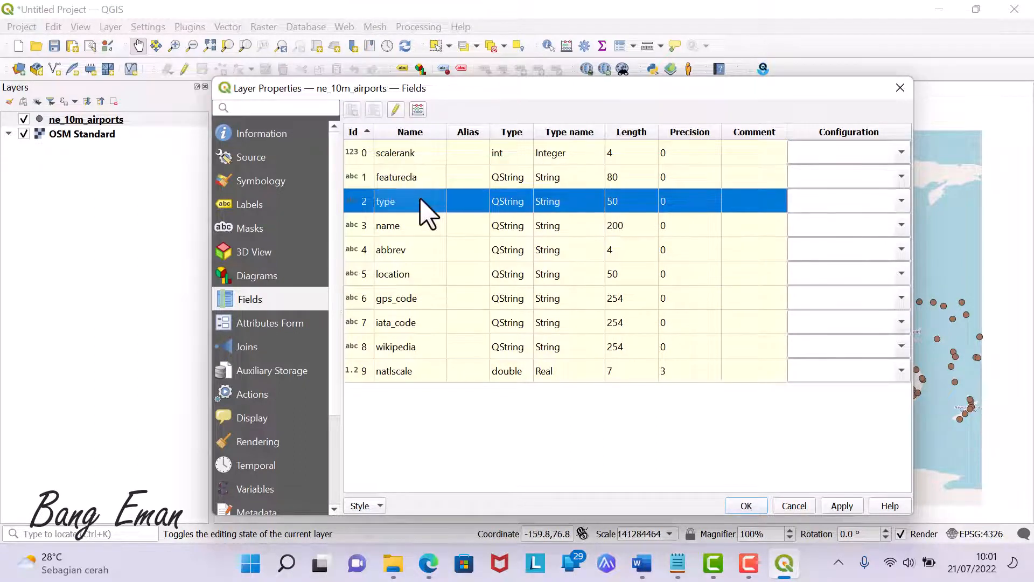
click(413, 235)
click(420, 253)
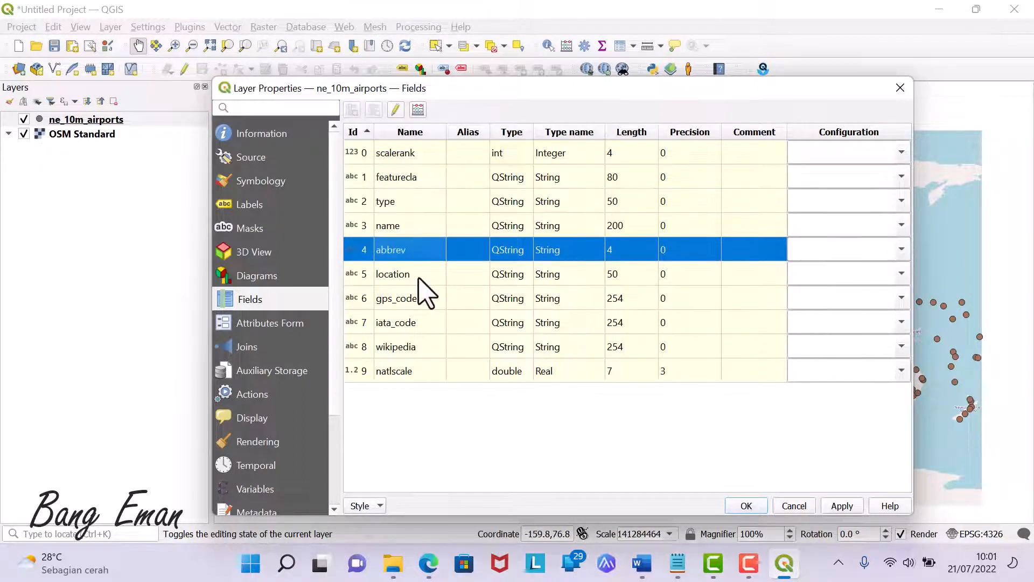
click(423, 277)
click(425, 301)
click(428, 325)
click(424, 347)
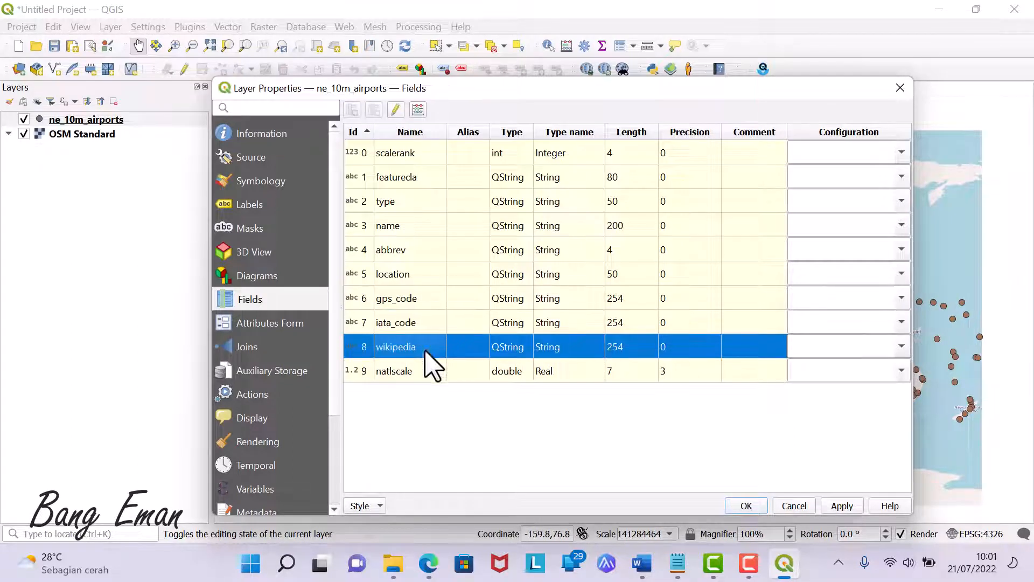
click(424, 373)
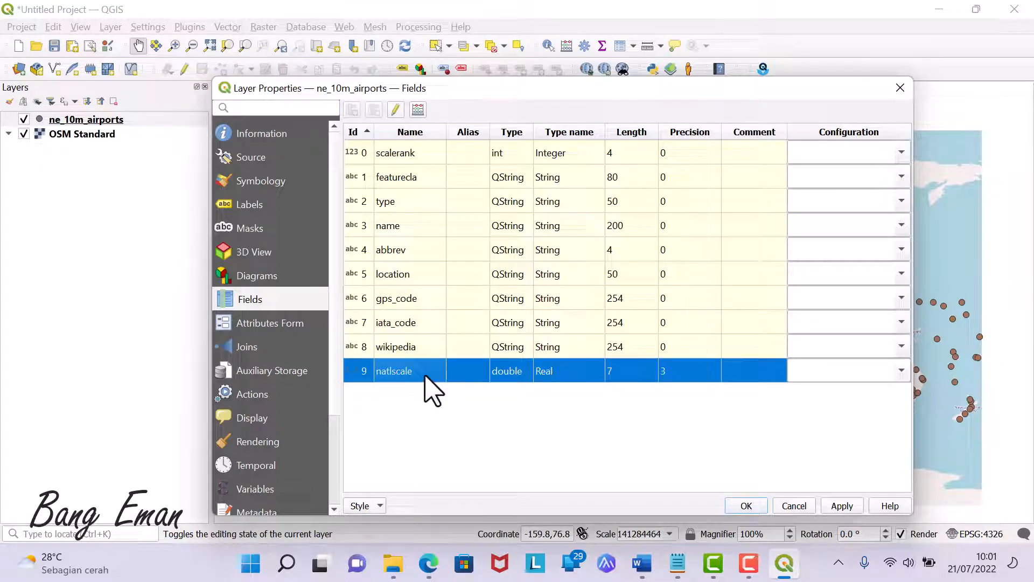
click(401, 201)
click(414, 226)
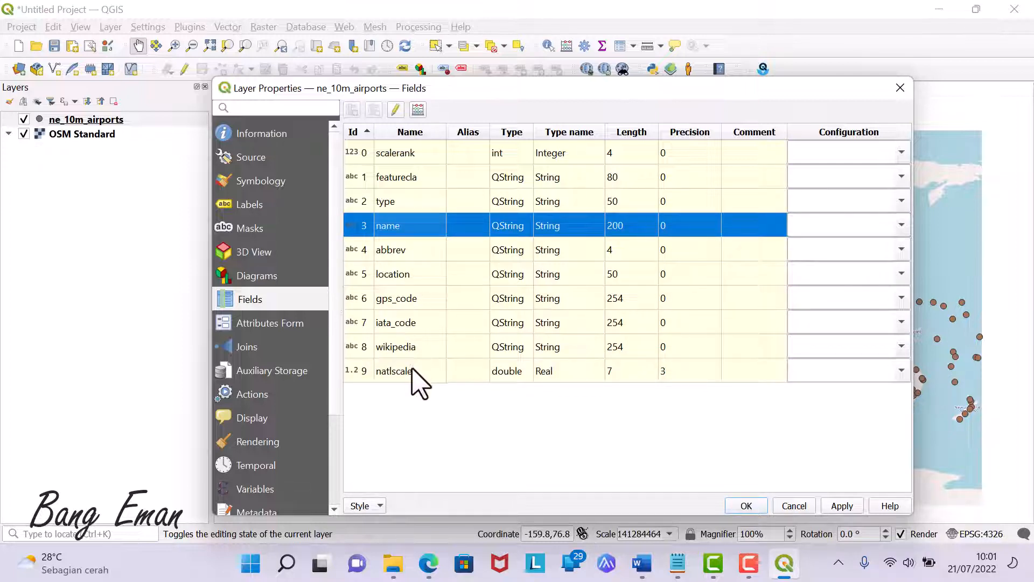
click(413, 325)
click(411, 348)
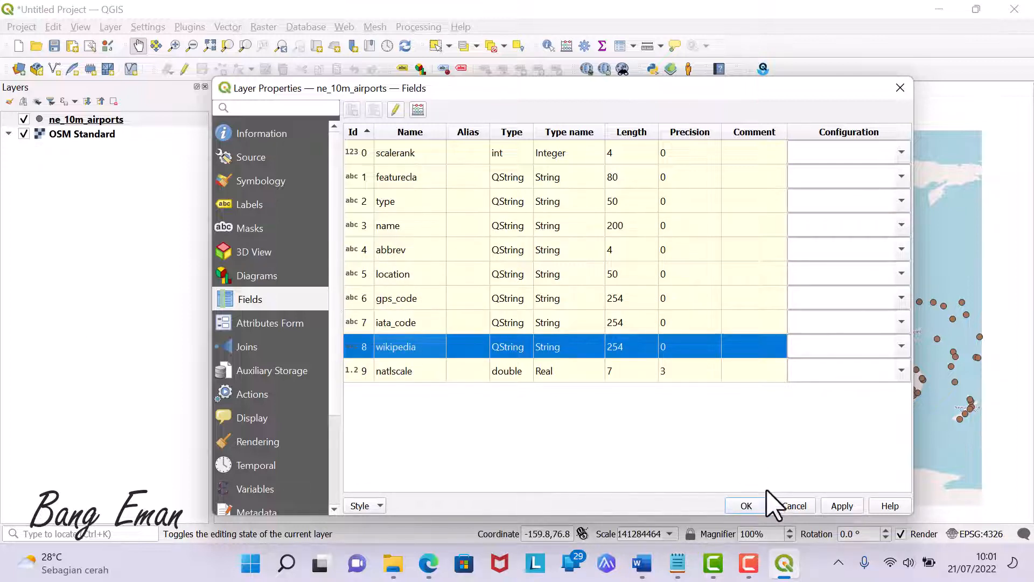
In the Attributes Form of ne_10m_airports, set the widget type of the scalerank and featurecla fields to Hidden.
click(271, 325)
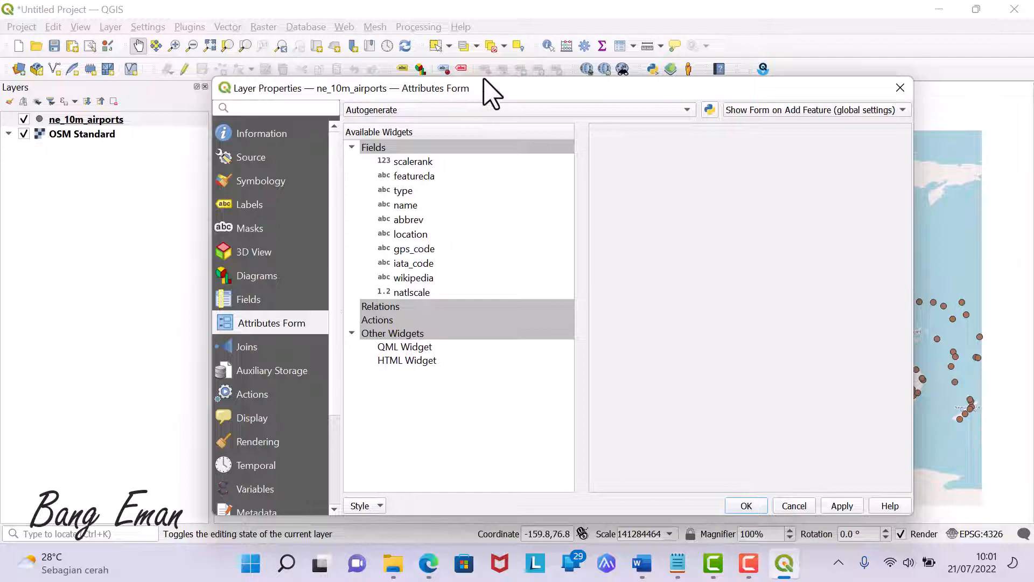
drag(483, 84, 496, 55)
click(423, 135)
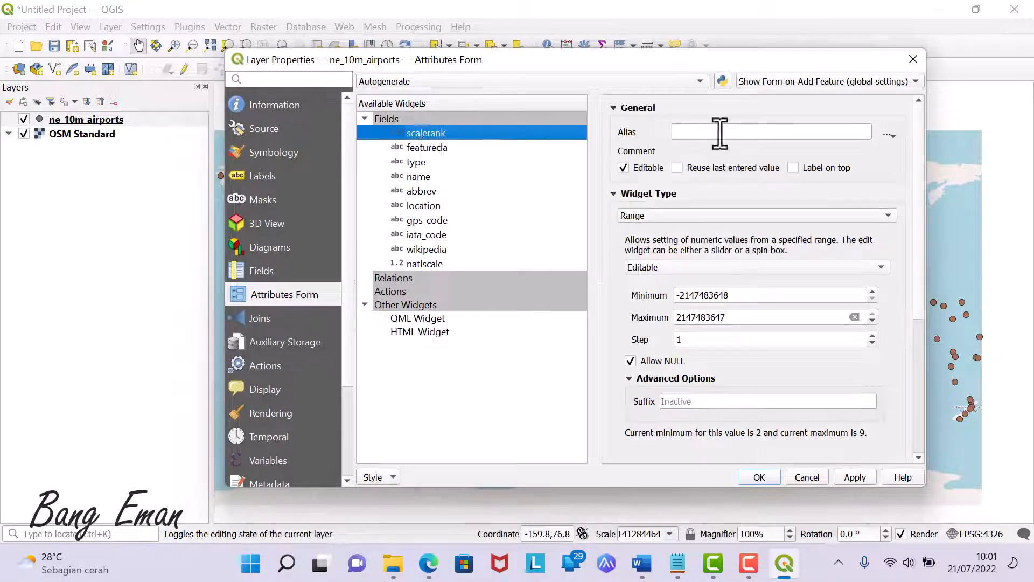
click(674, 216)
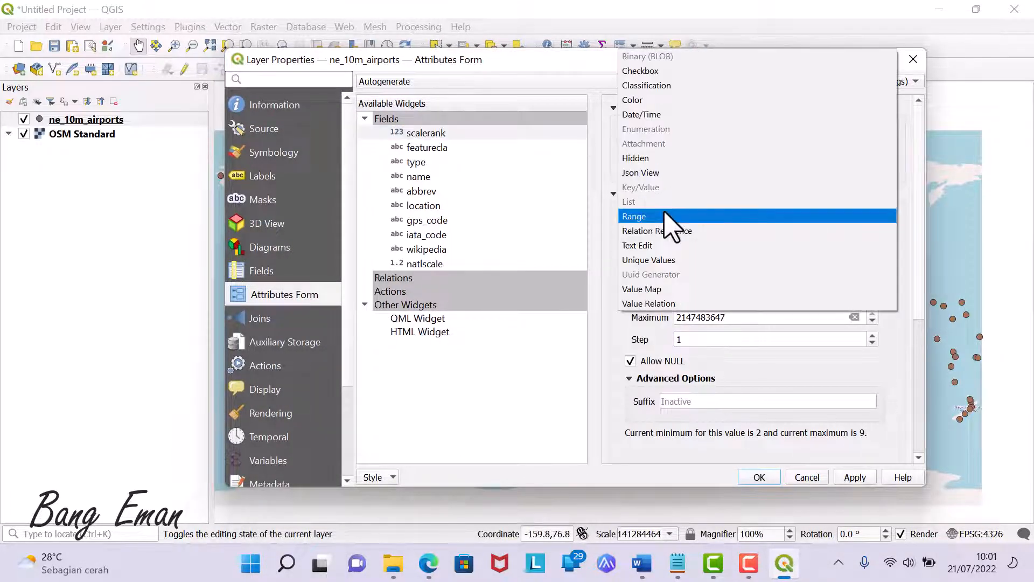
click(668, 158)
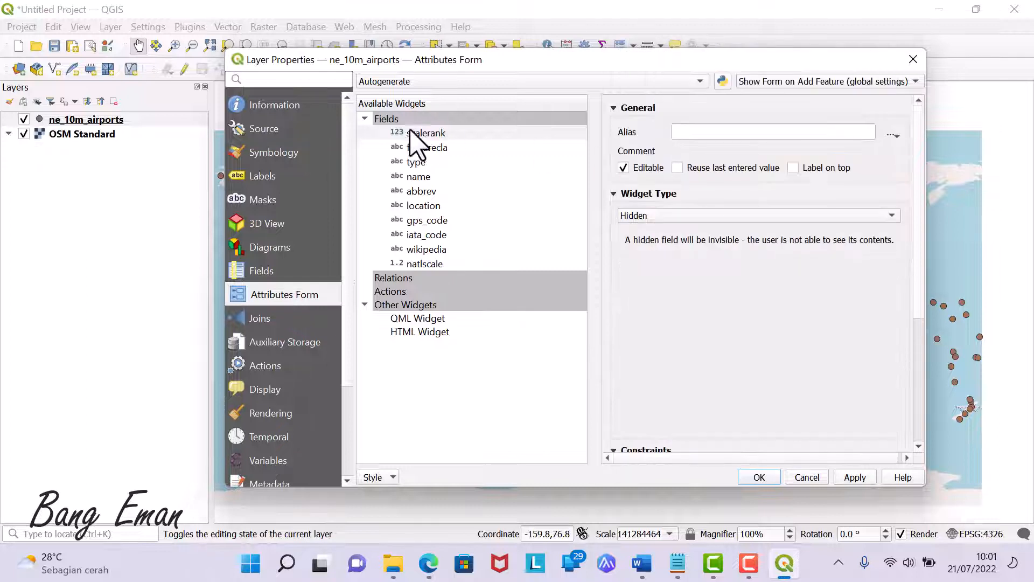
click(429, 148)
click(659, 216)
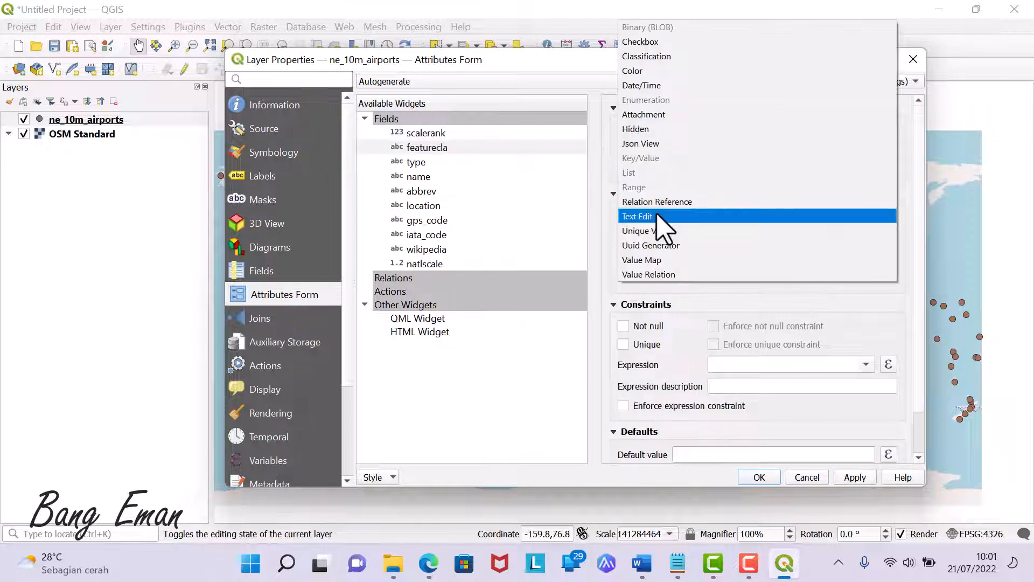
click(657, 130)
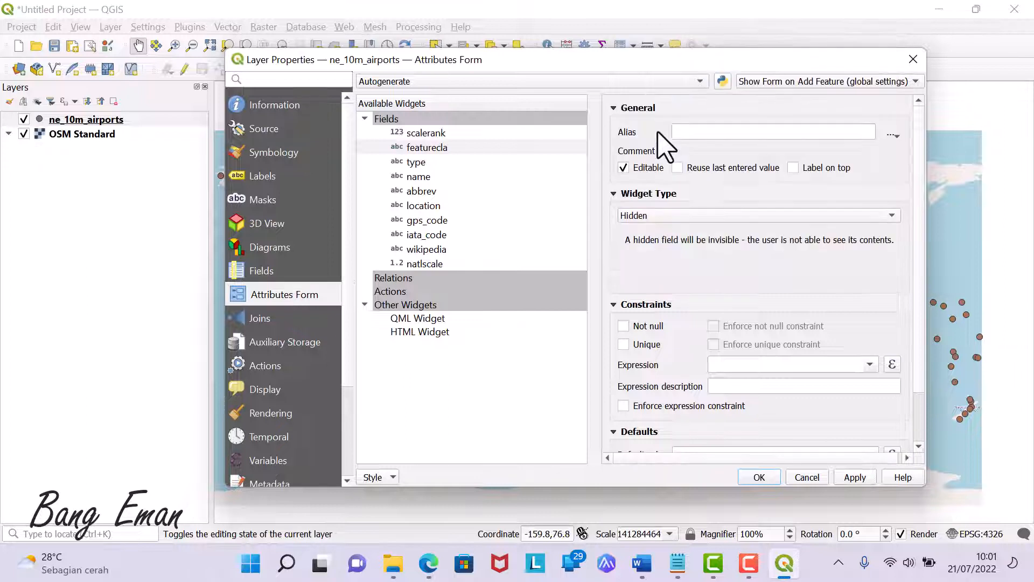
Set the widget type of the abbrev, location and gps_code fields to Hidden, leaving type and name as Text Edit.
click(416, 162)
click(426, 179)
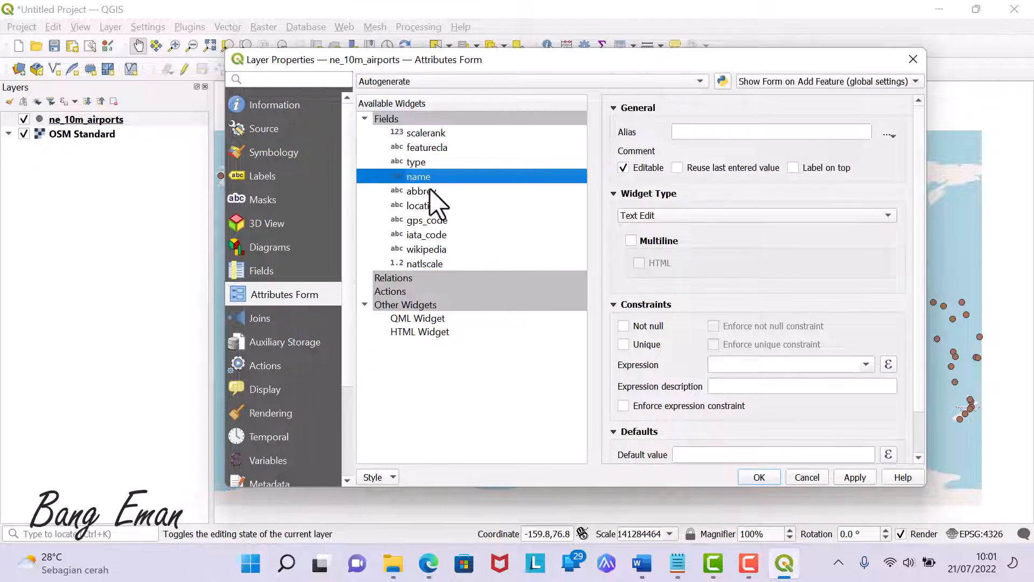
click(690, 215)
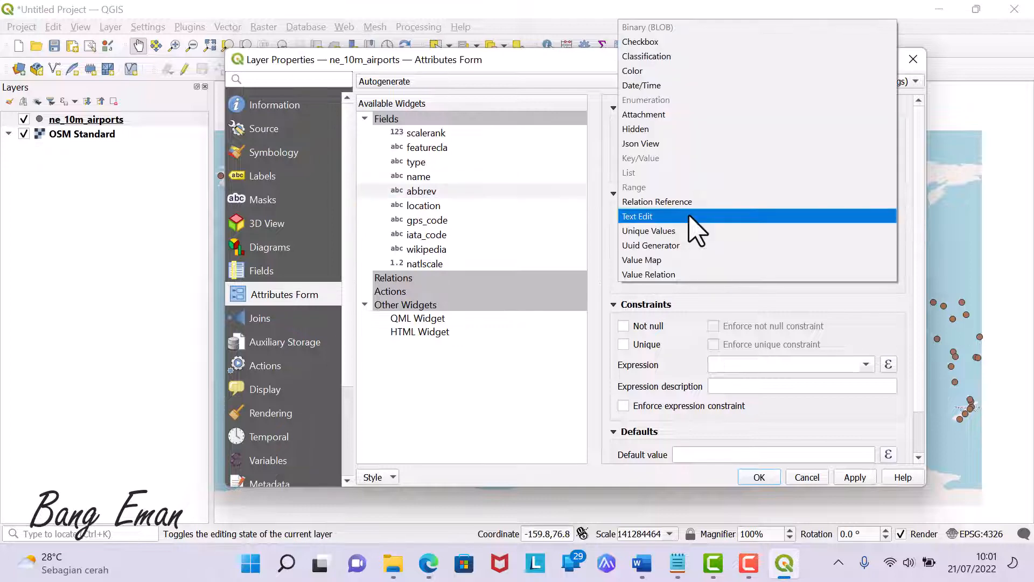
click(684, 129)
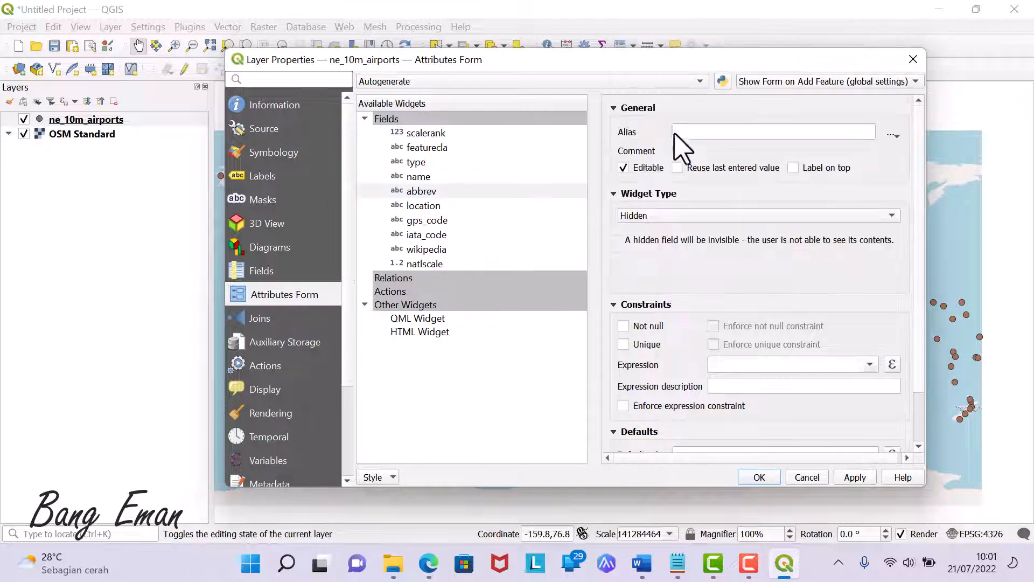
click(430, 207)
click(693, 216)
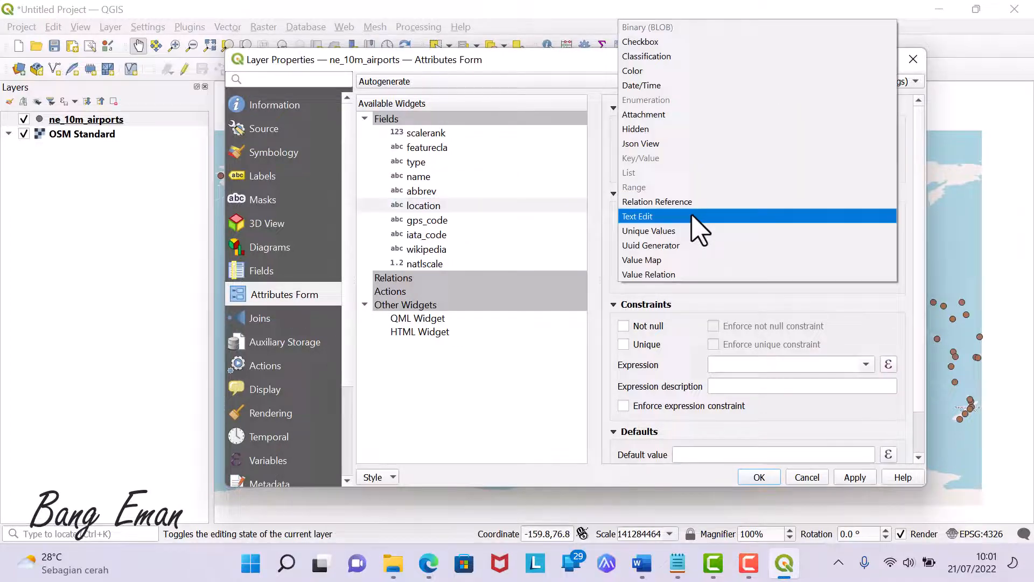
click(670, 129)
click(423, 206)
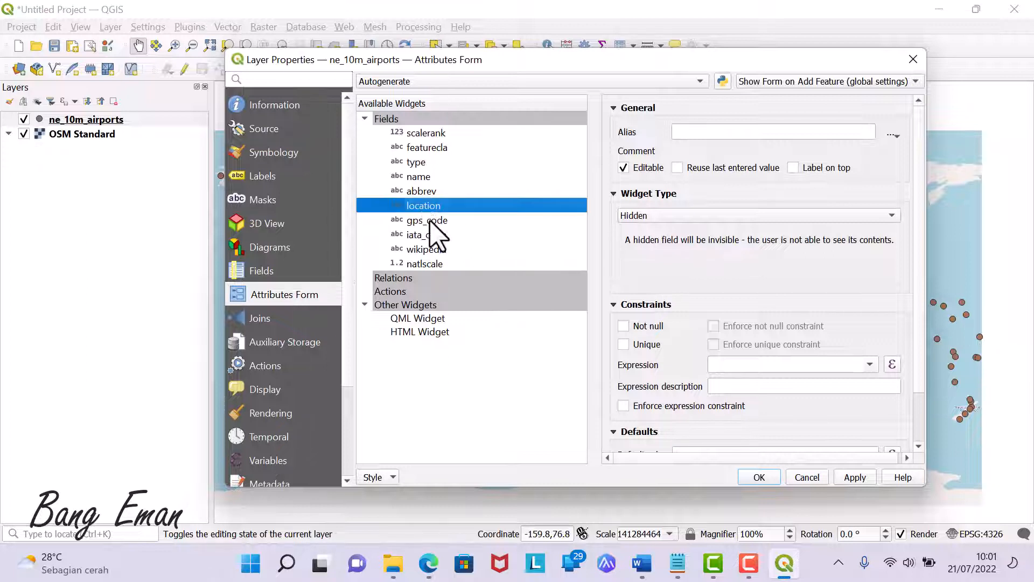
click(430, 220)
click(693, 217)
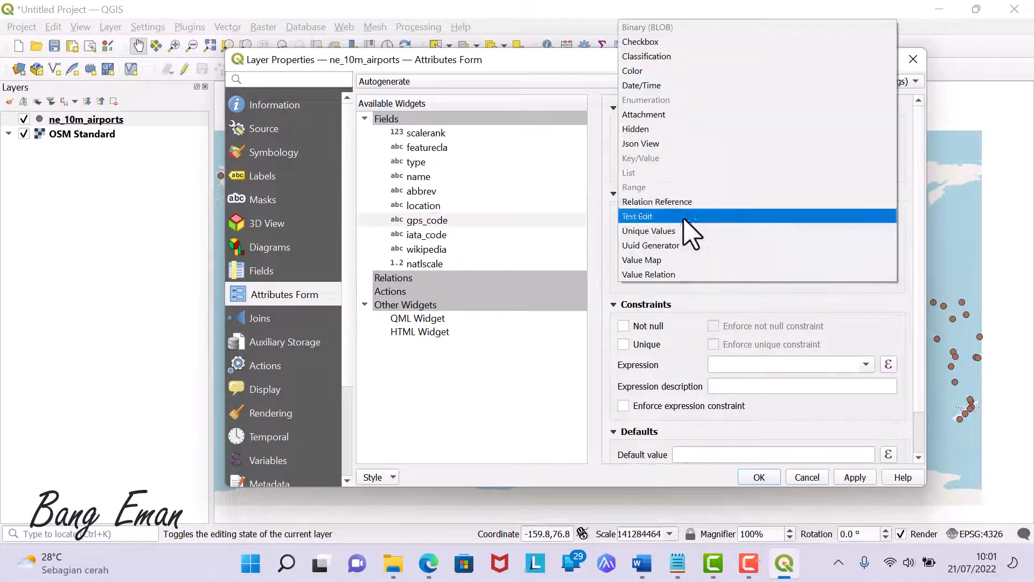
click(671, 128)
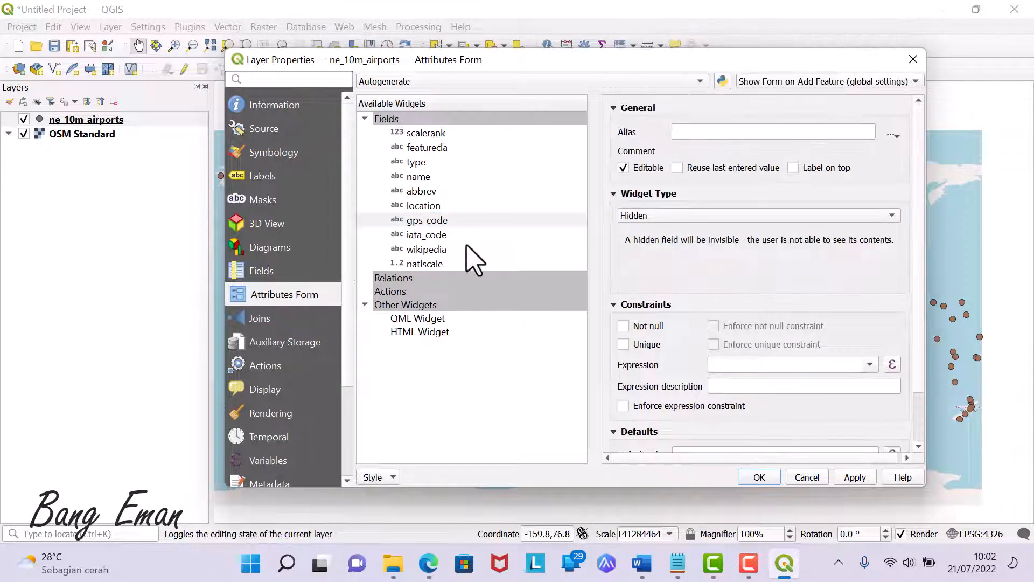
Enable the Multiline and HTML options for the wikipedia field's Text Edit widget.
click(431, 236)
click(439, 250)
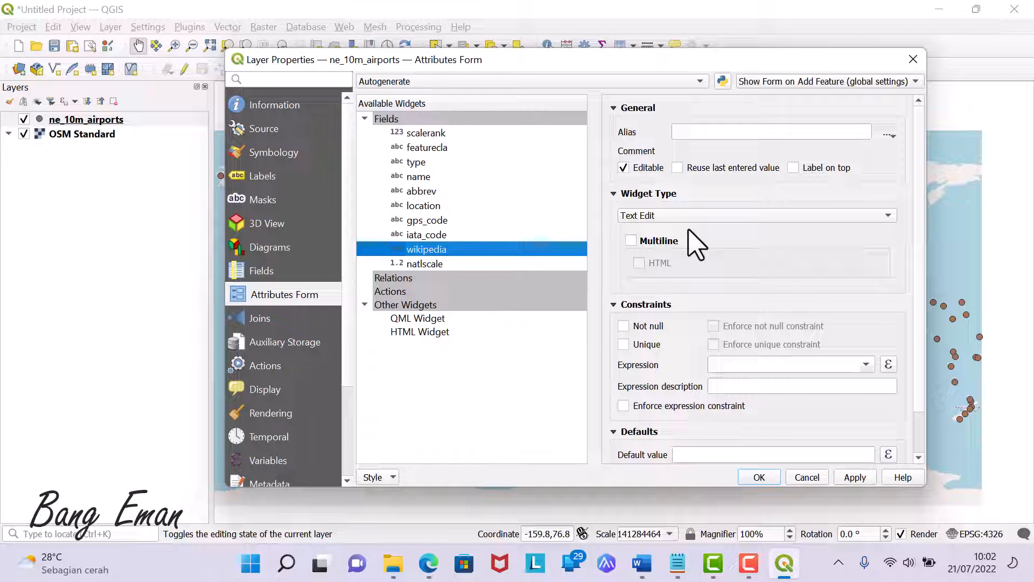
click(660, 242)
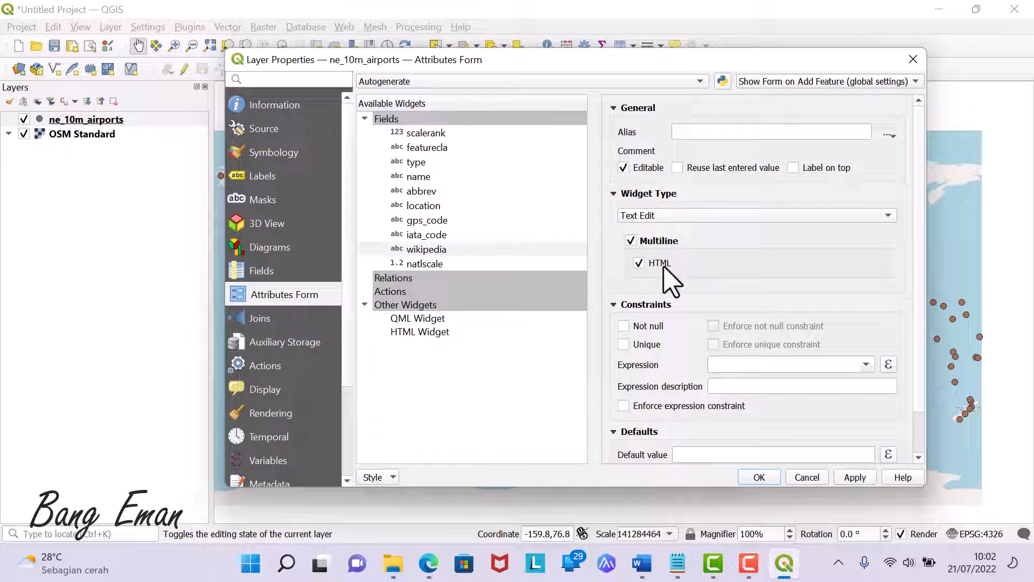
Set the natlscale field's widget type to Hidden and accept the layer properties.
click(428, 263)
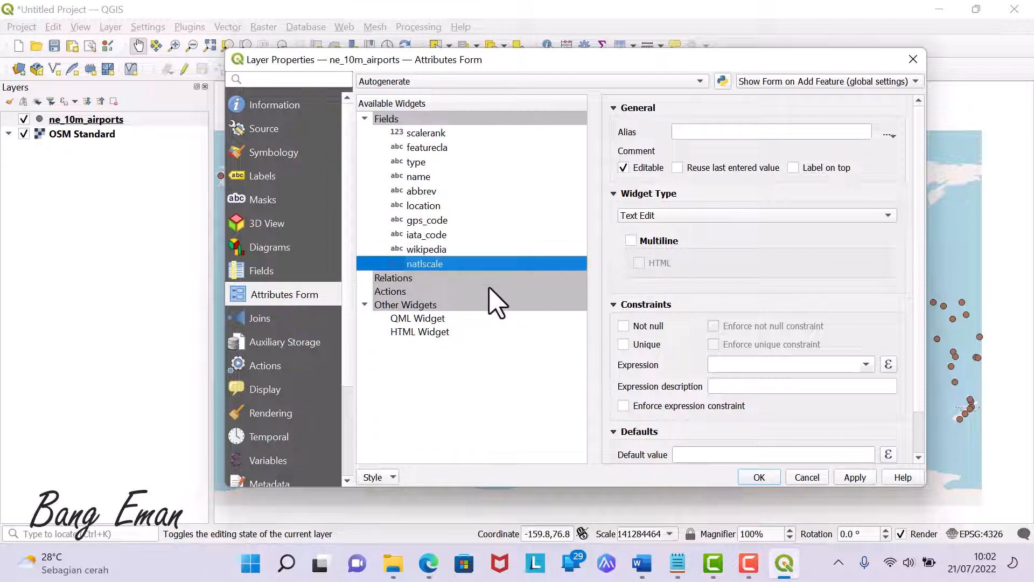
click(703, 216)
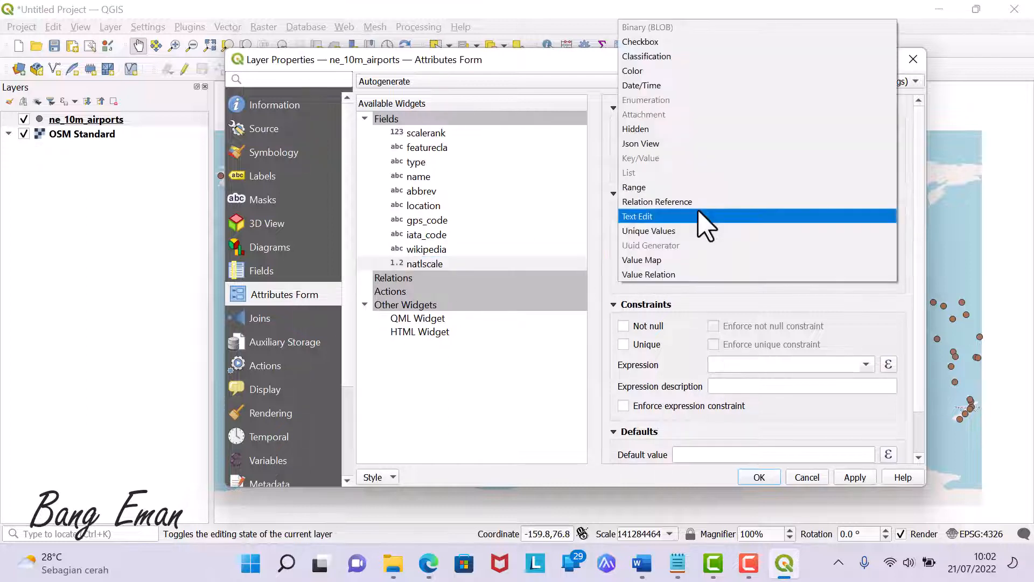
click(676, 129)
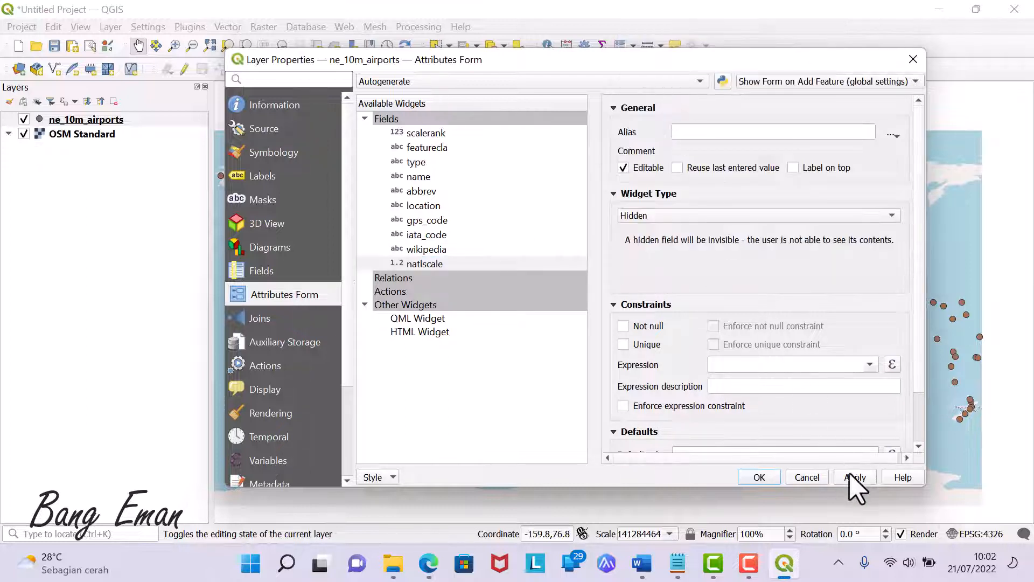
click(757, 477)
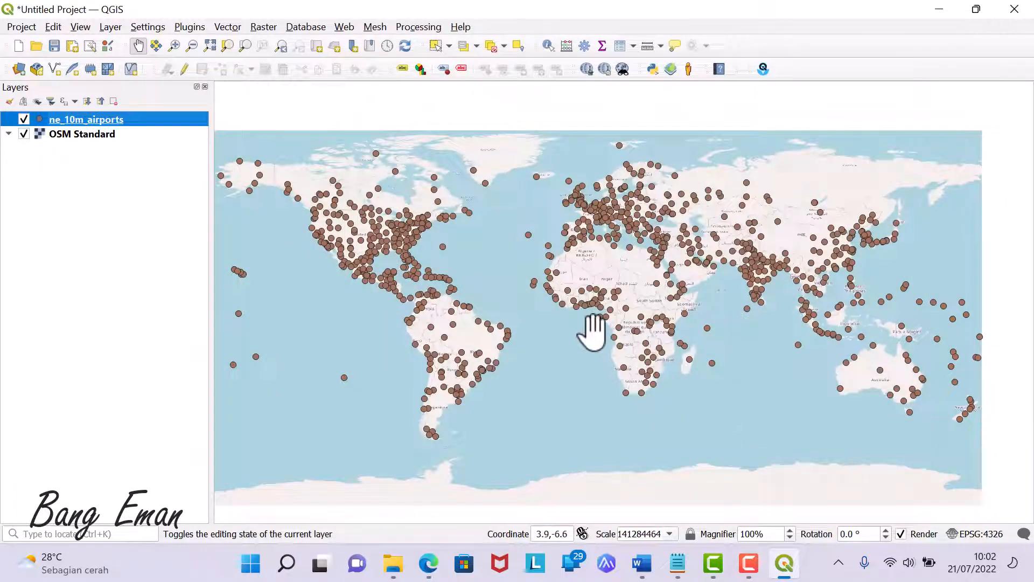
Open the ne_10m_airports attribute table, check its columns and wikipedia links, and close it.
right_click(76, 119)
click(124, 321)
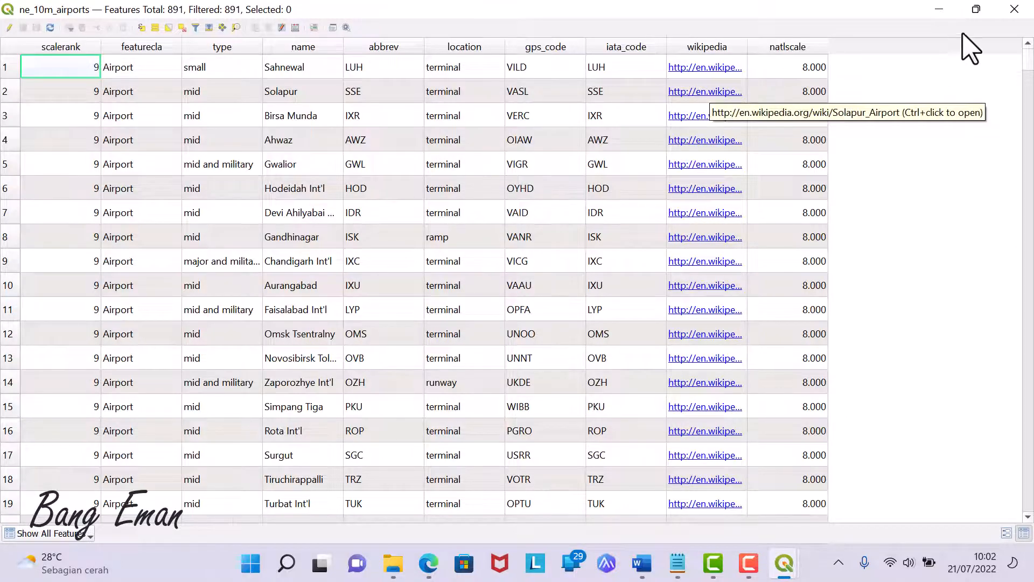
click(1015, 9)
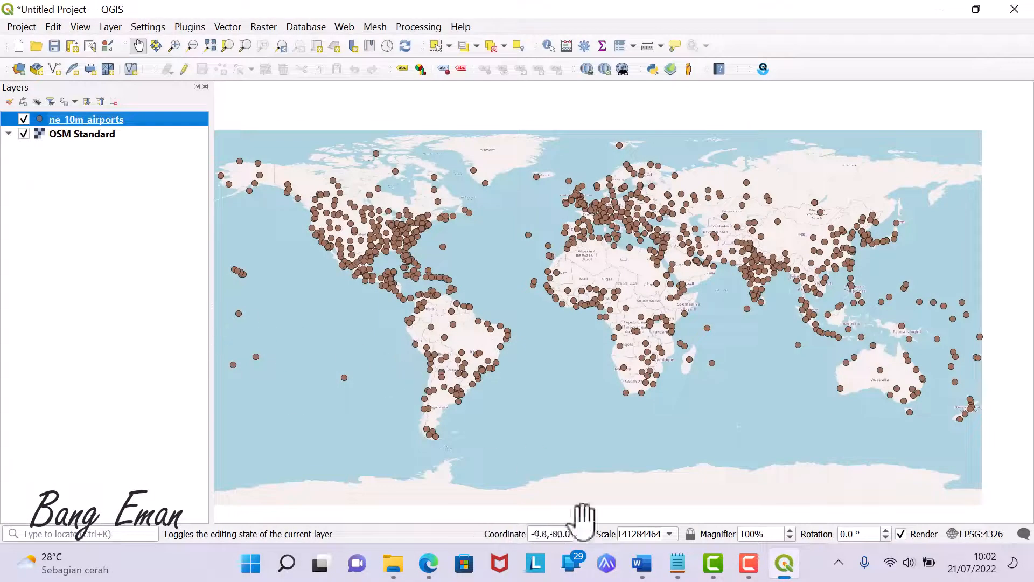
Switch to the web browser and read the tutorial from step 5 on the wikipedia field to step 7 on identifying airports.
click(429, 563)
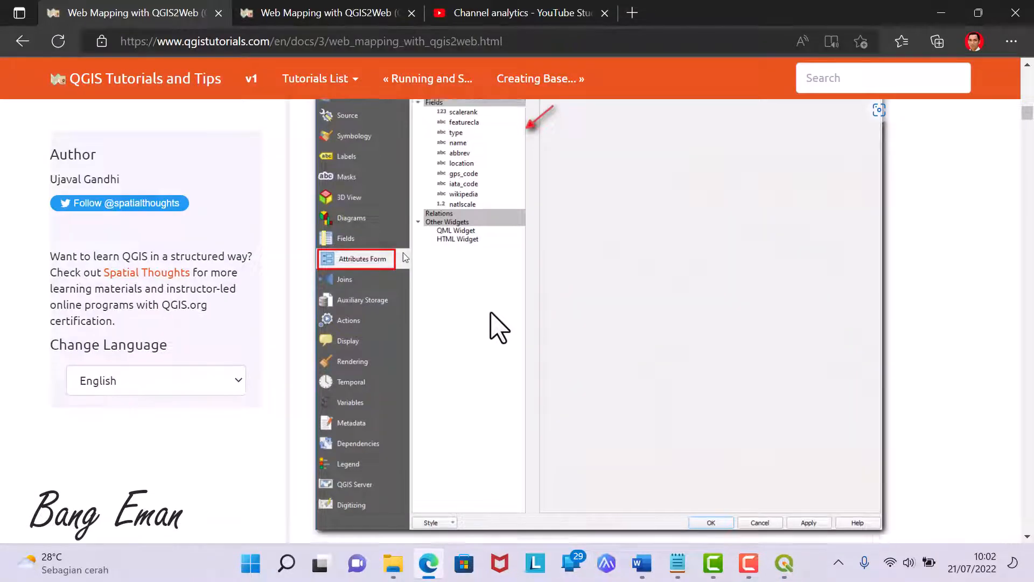
scroll(495, 326, down, 5)
scroll(499, 328, down, 8)
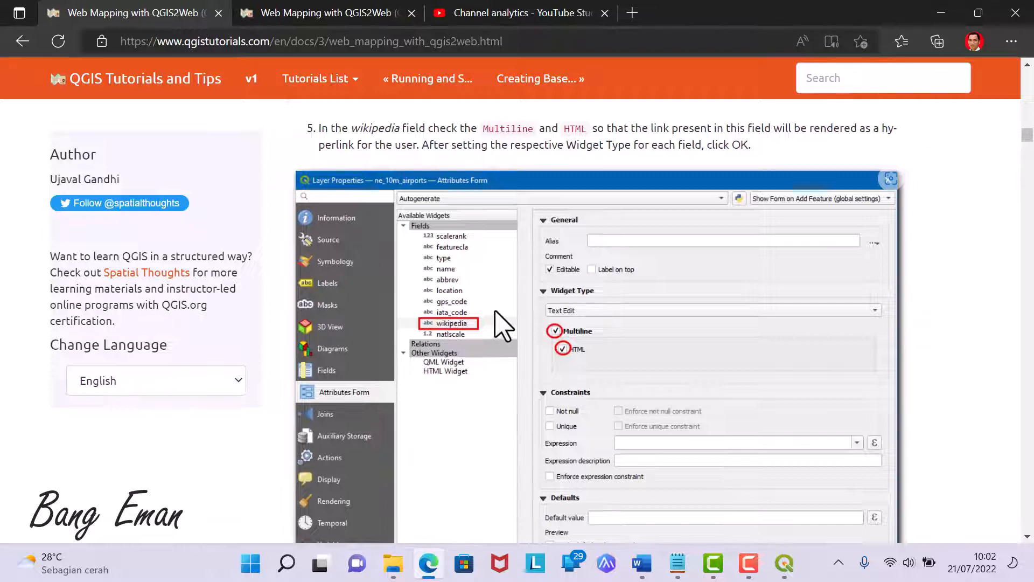
scroll(496, 318, down, 7)
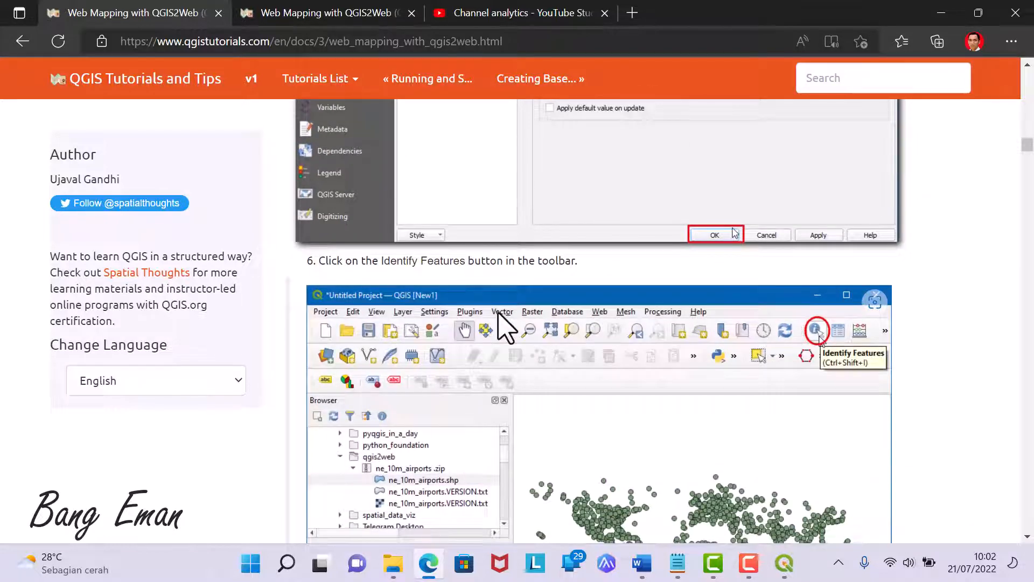
scroll(498, 323, down, 5)
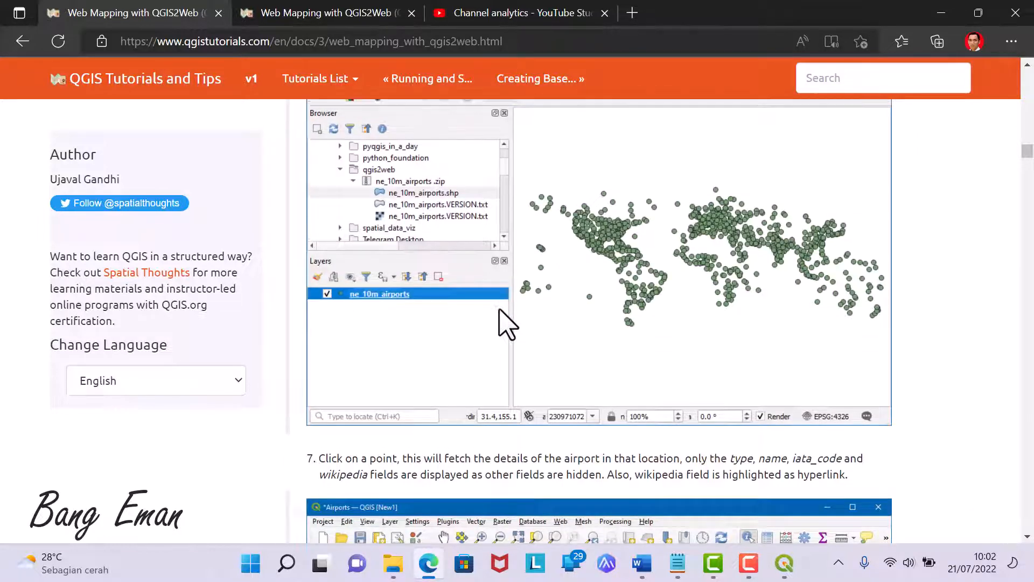
scroll(499, 322, up, 2)
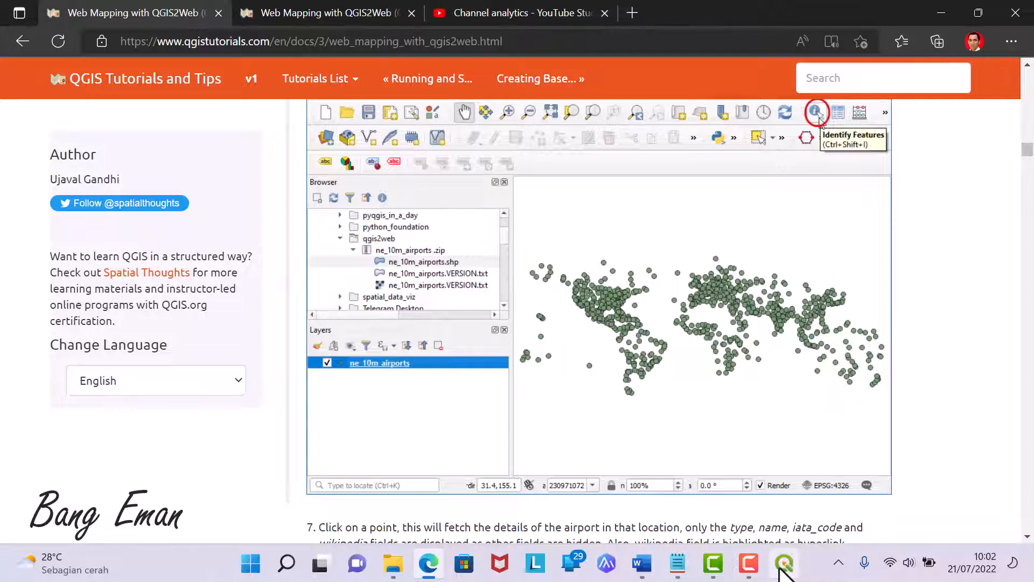
Return to QGIS, use Identify Features on the Bouake airport point in Côte d'Ivoire, review its form, and close it.
click(785, 563)
scroll(573, 291, up, 3)
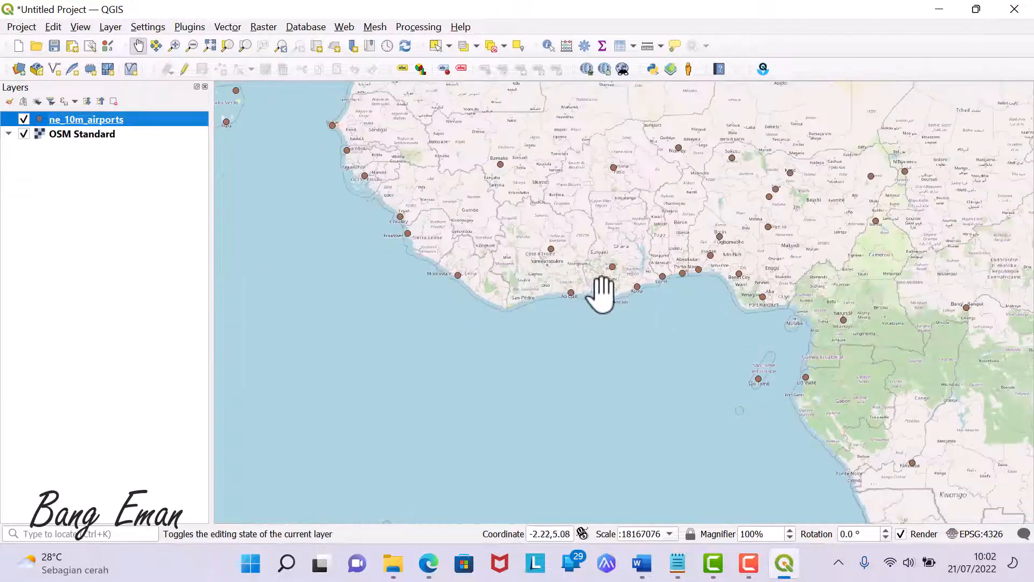
scroll(597, 262, up, 1)
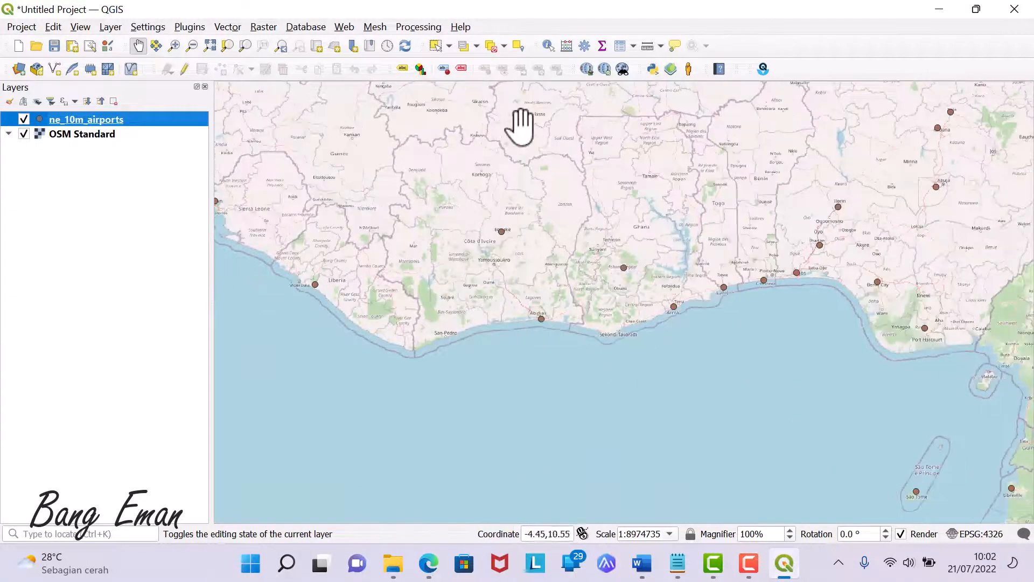
click(551, 47)
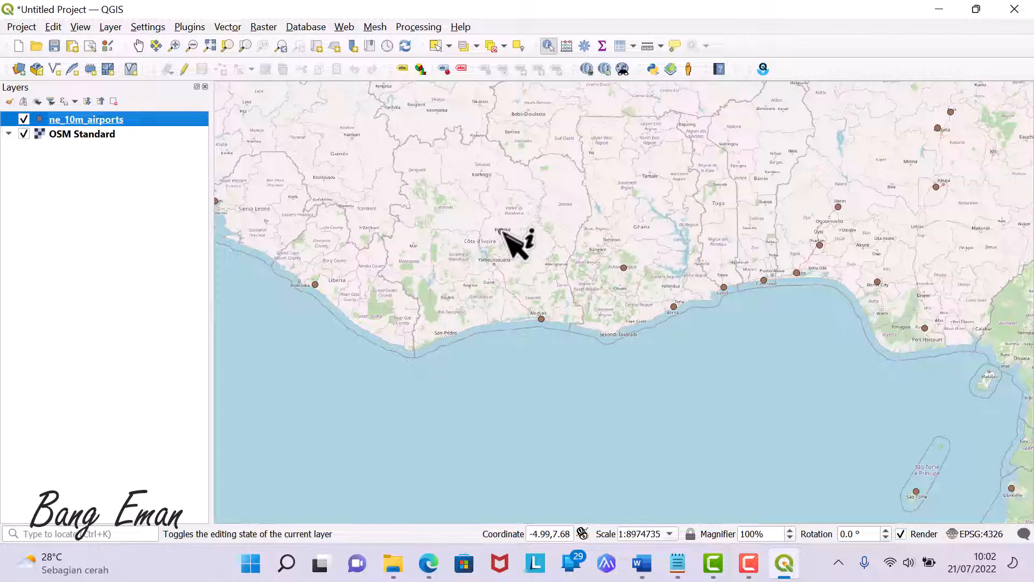
click(501, 231)
drag(617, 261, 734, 122)
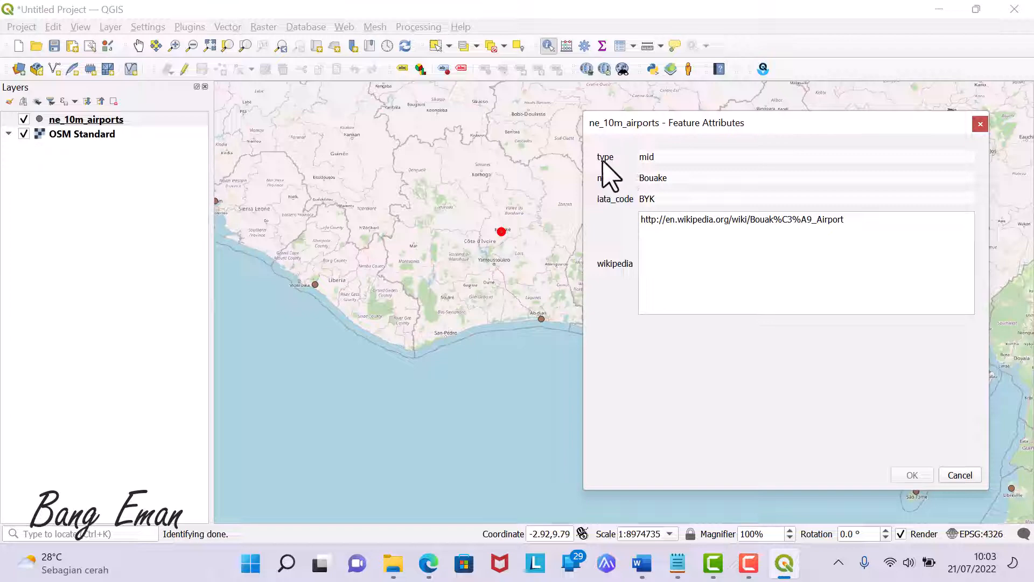
click(981, 124)
Reopen the ne_10m_airports attribute table to compare its full set of fields with the identify form, then close it.
click(112, 121)
right_click(111, 121)
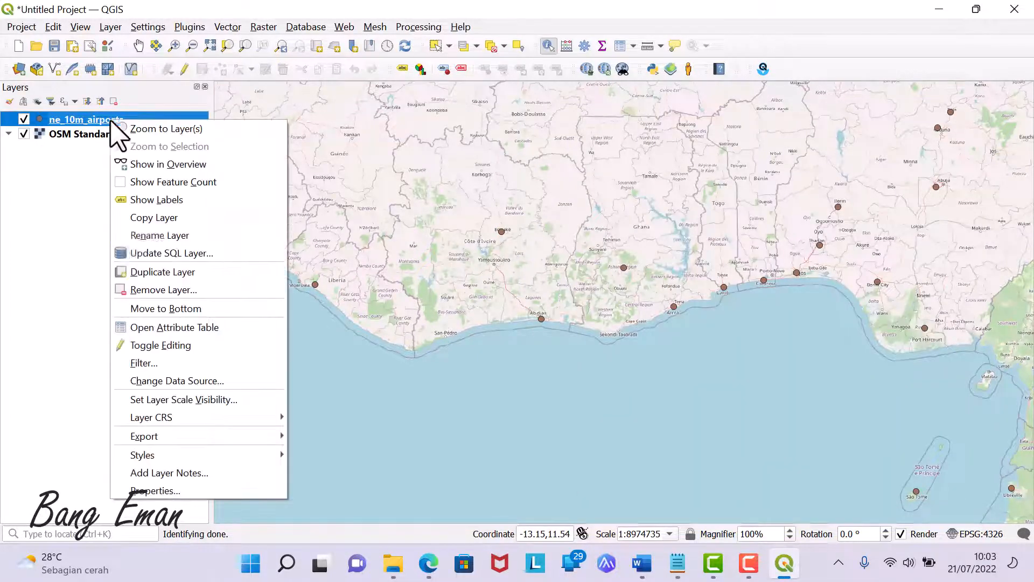
click(138, 326)
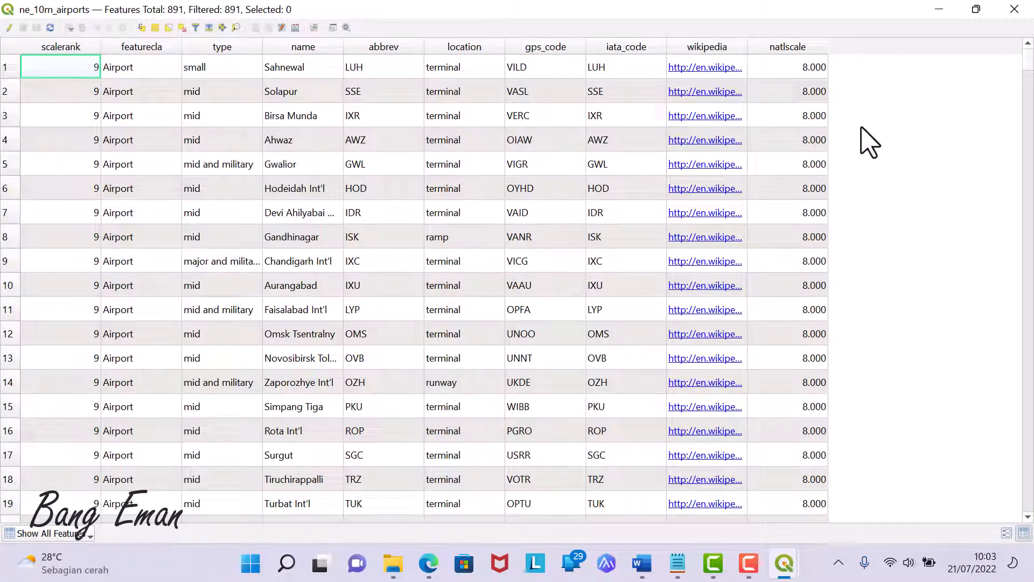
click(1014, 9)
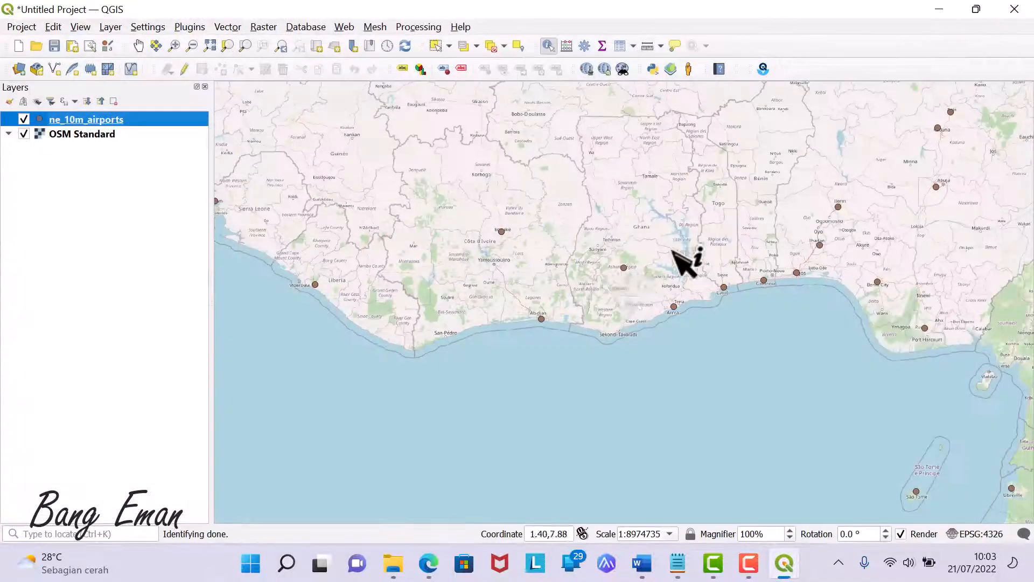
Switch to the web browser and read tutorial steps 7 to 9 on adding a class field with the Field Calculator.
click(427, 563)
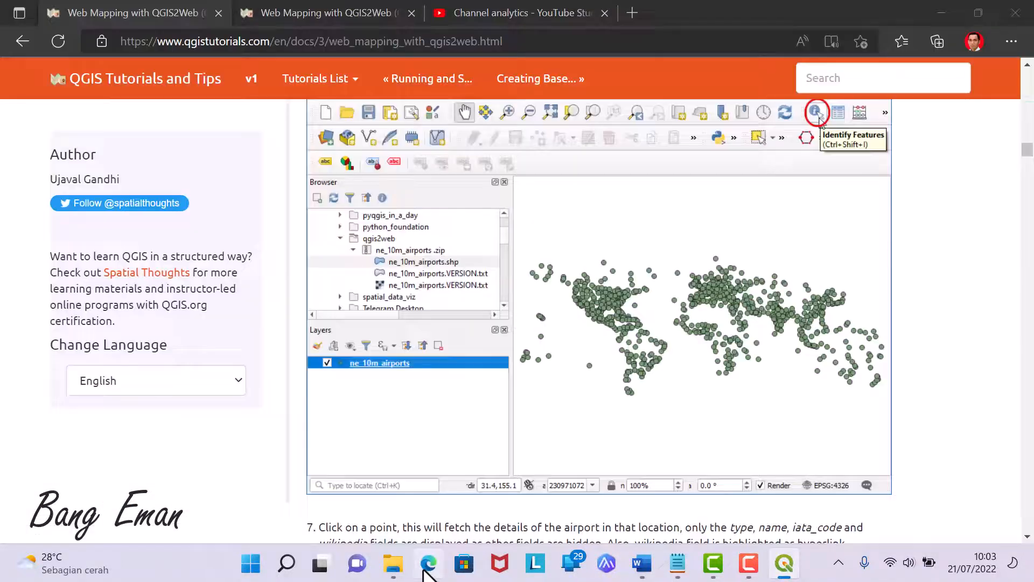
scroll(575, 314, down, 5)
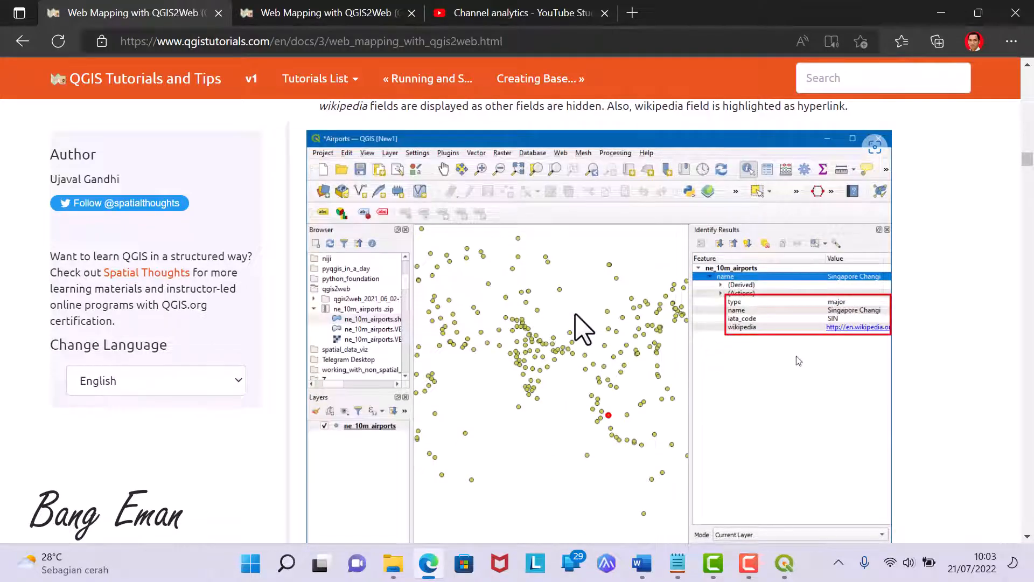
scroll(575, 314, down, 8)
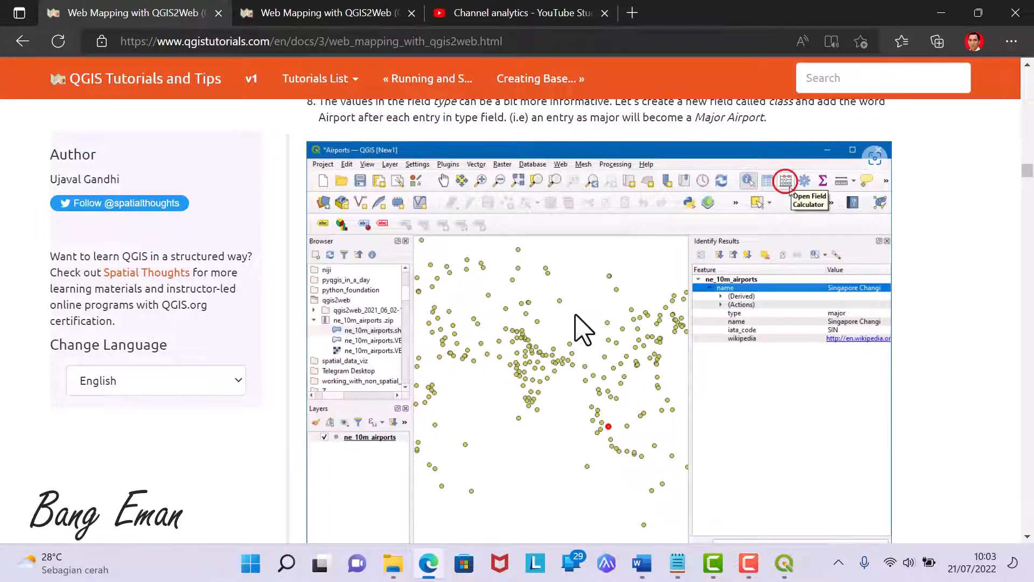
scroll(577, 317, up, 1)
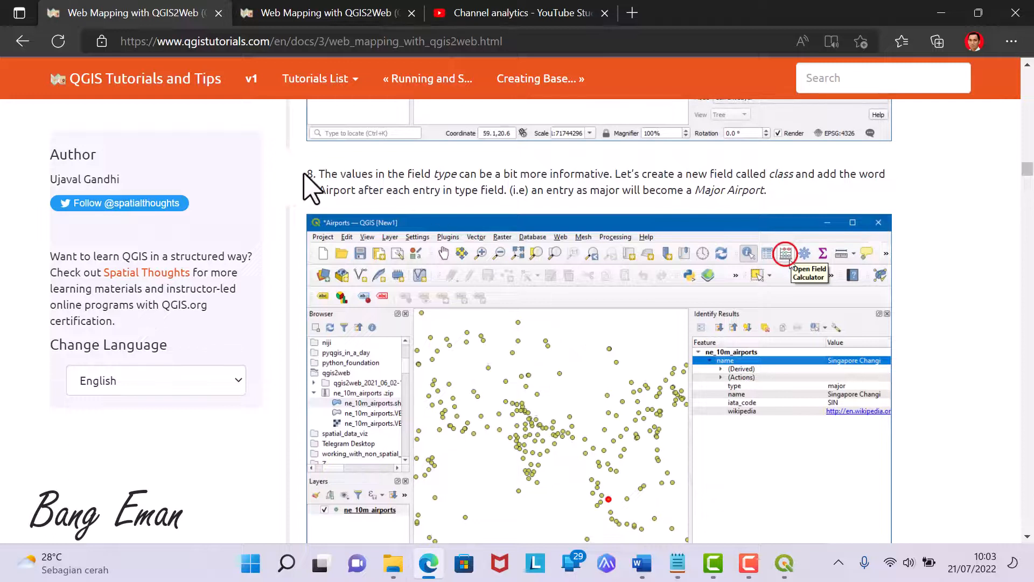
double_click(328, 174)
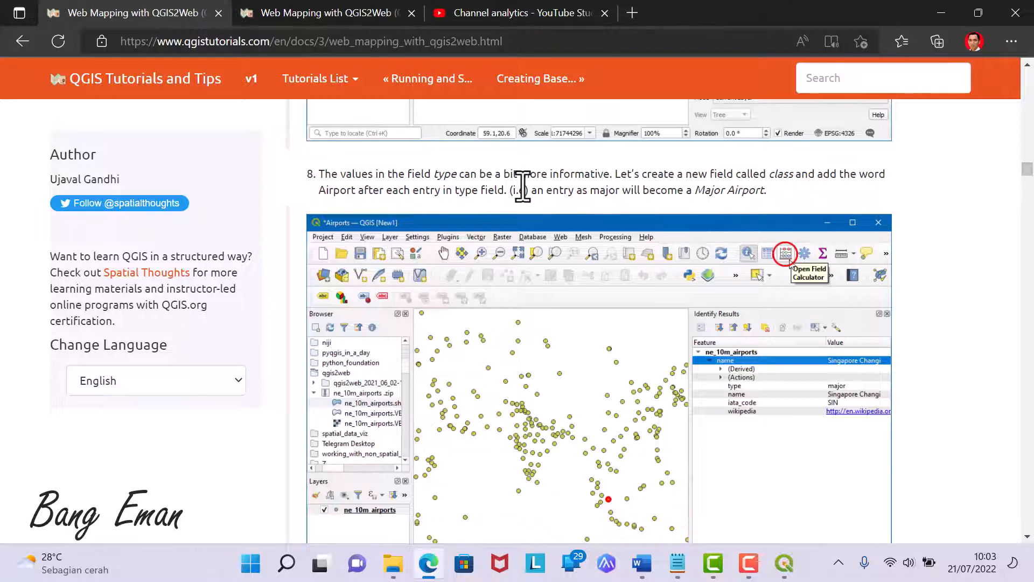
scroll(530, 190, down, 4)
scroll(577, 196, down, 6)
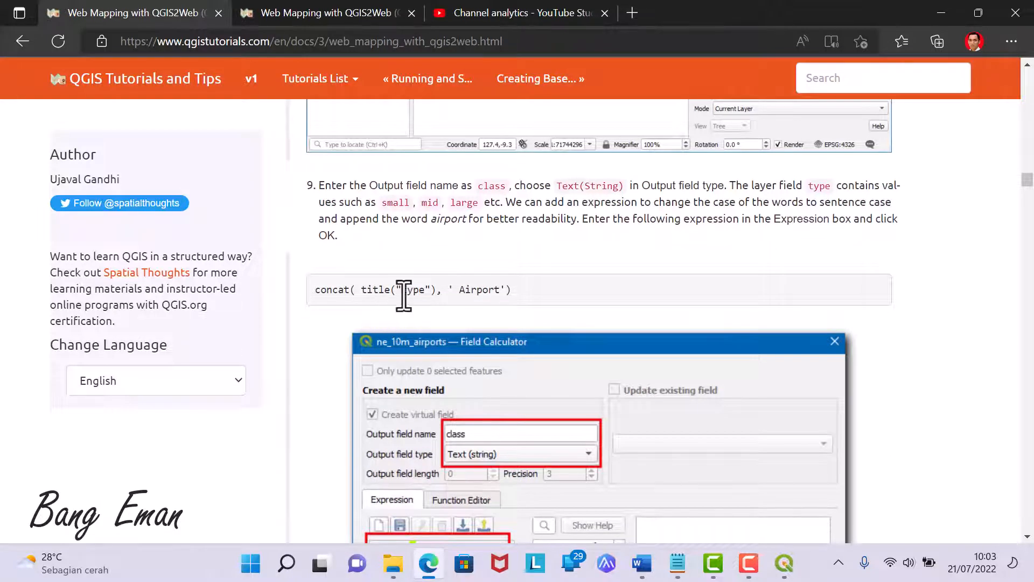
double_click(477, 289)
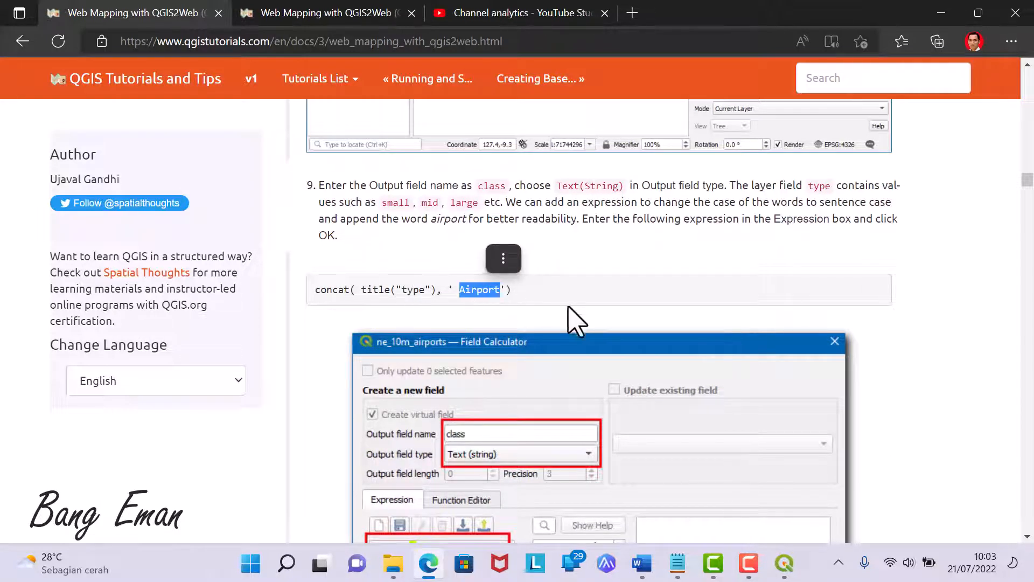
click(591, 289)
scroll(585, 291, down, 4)
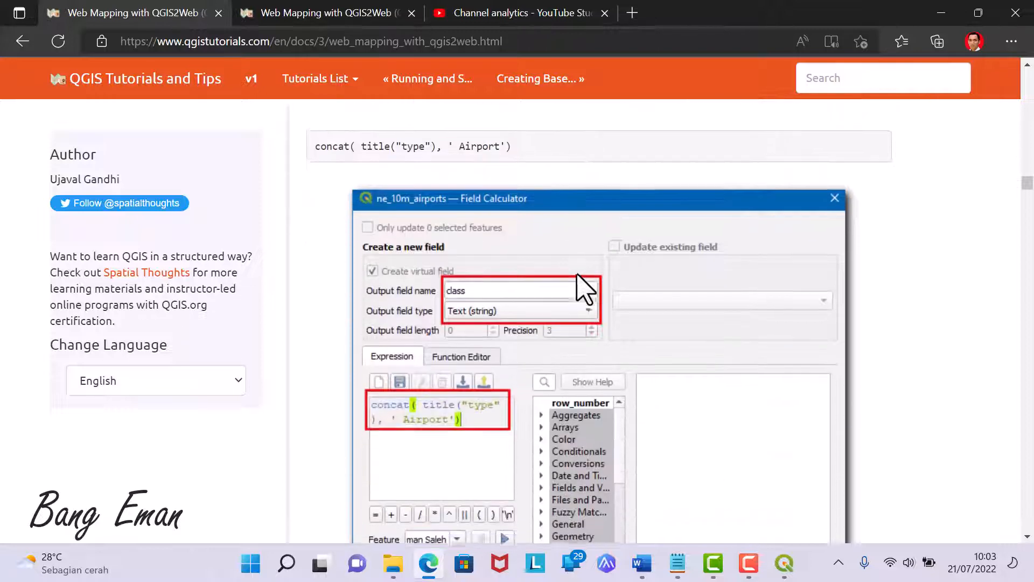
Return to QGIS, identify the Bouake airport point in Côte d'Ivoire to check its type value, and close the form.
click(784, 563)
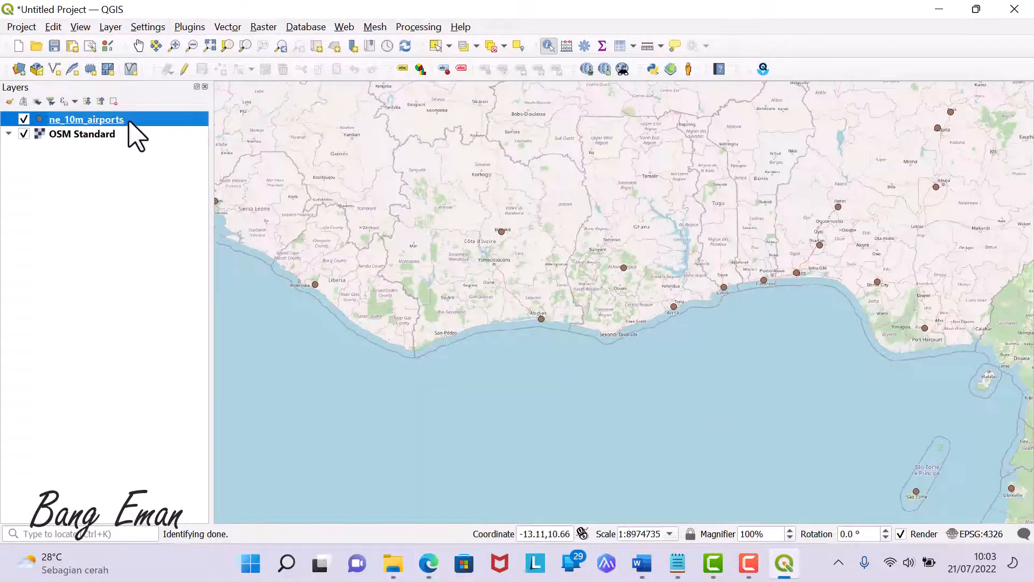
click(502, 232)
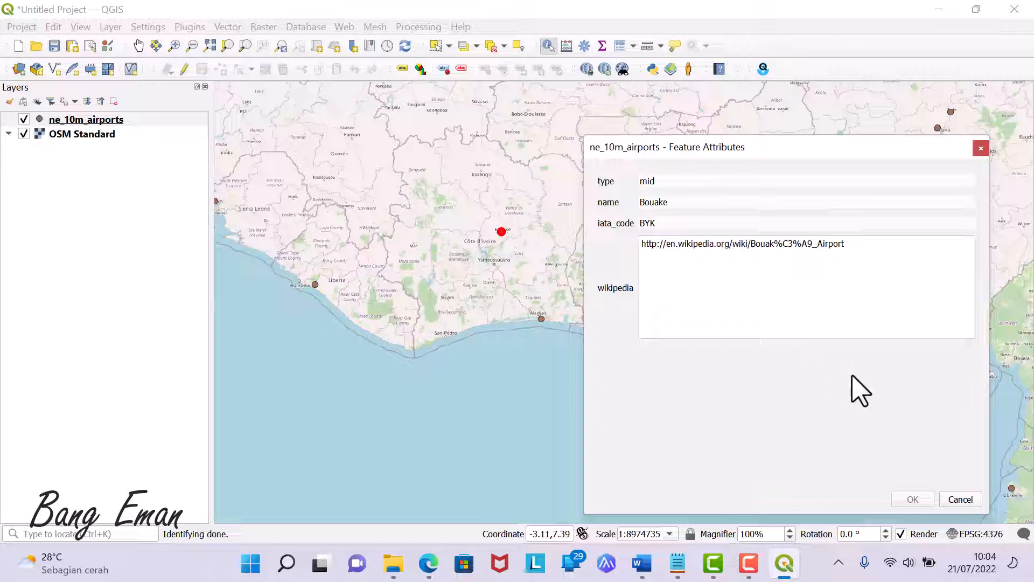
click(961, 499)
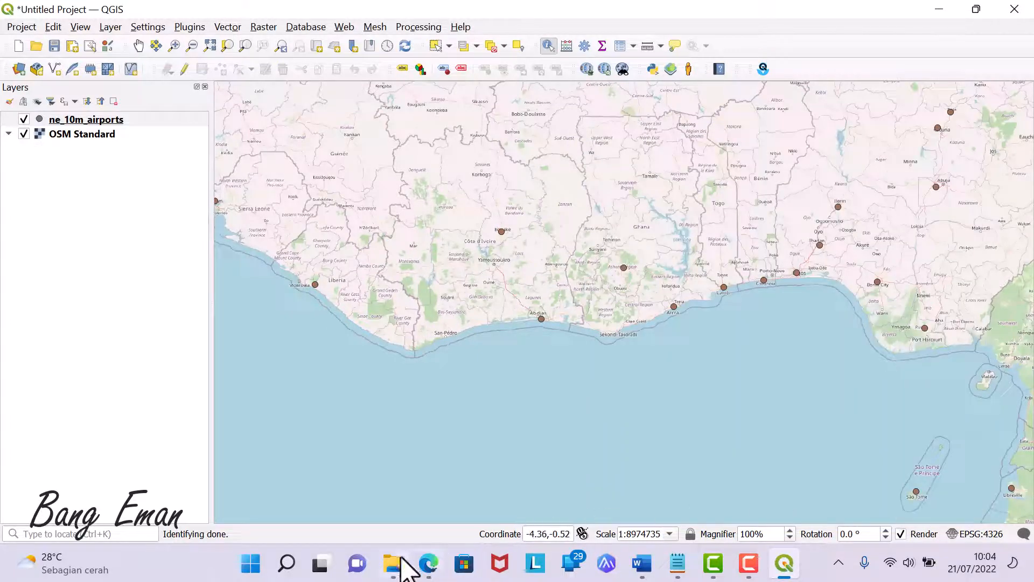
Check the tutorial's Field Calculator example in the browser, then in QGIS set up a new ne_10m_airports field named class as Text (string).
click(430, 566)
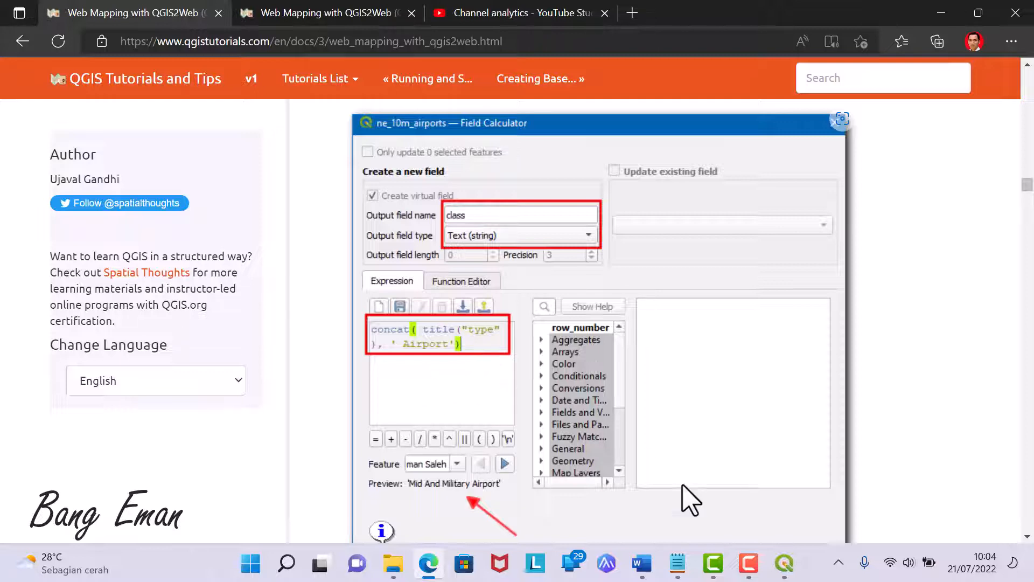
click(785, 564)
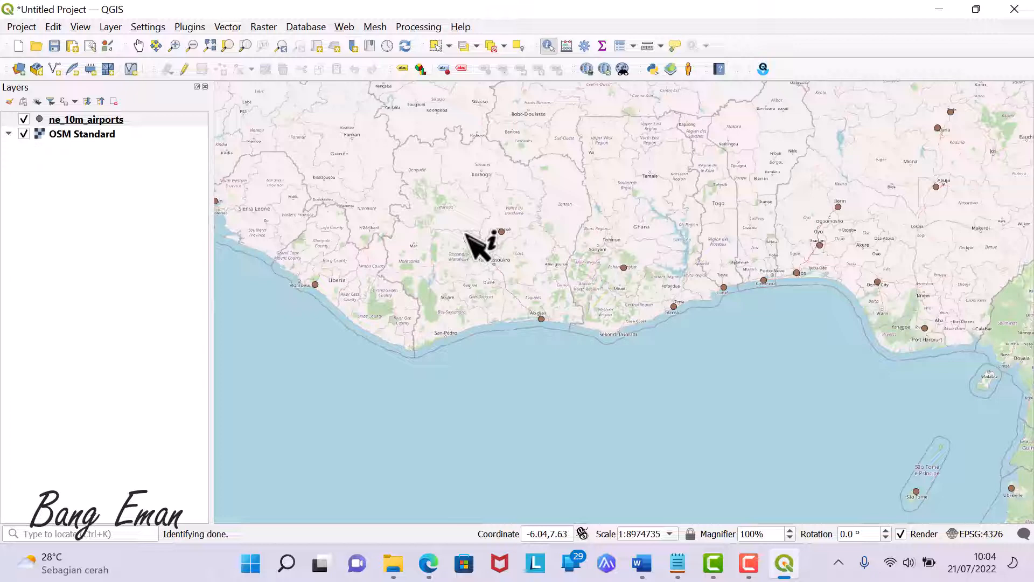
click(564, 50)
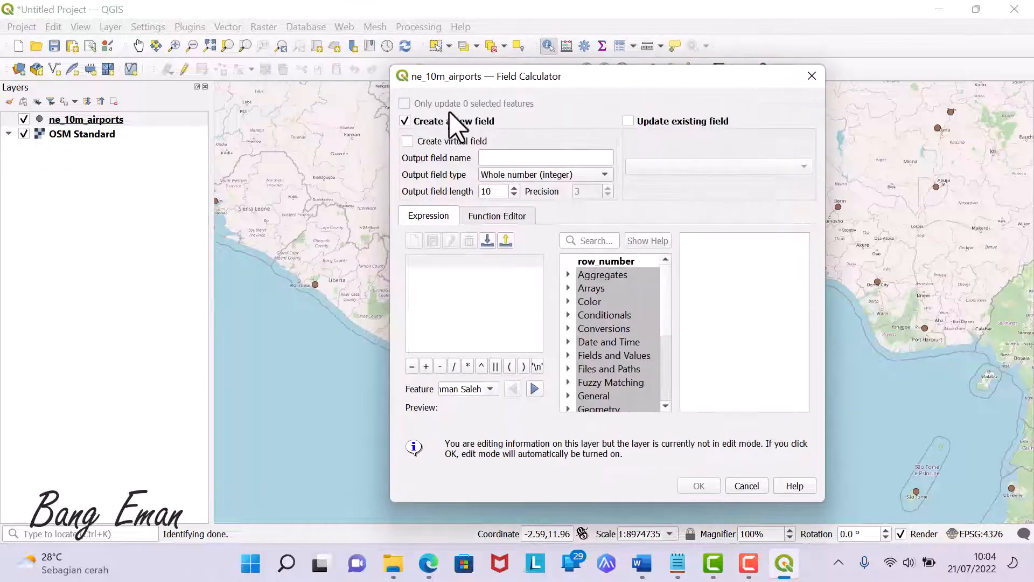
click(510, 160)
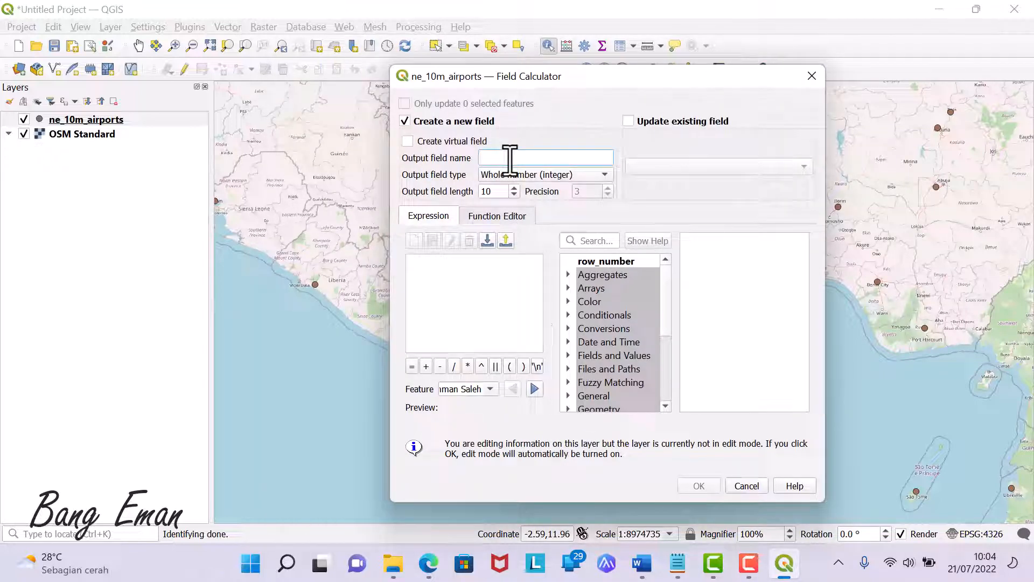
text(class)
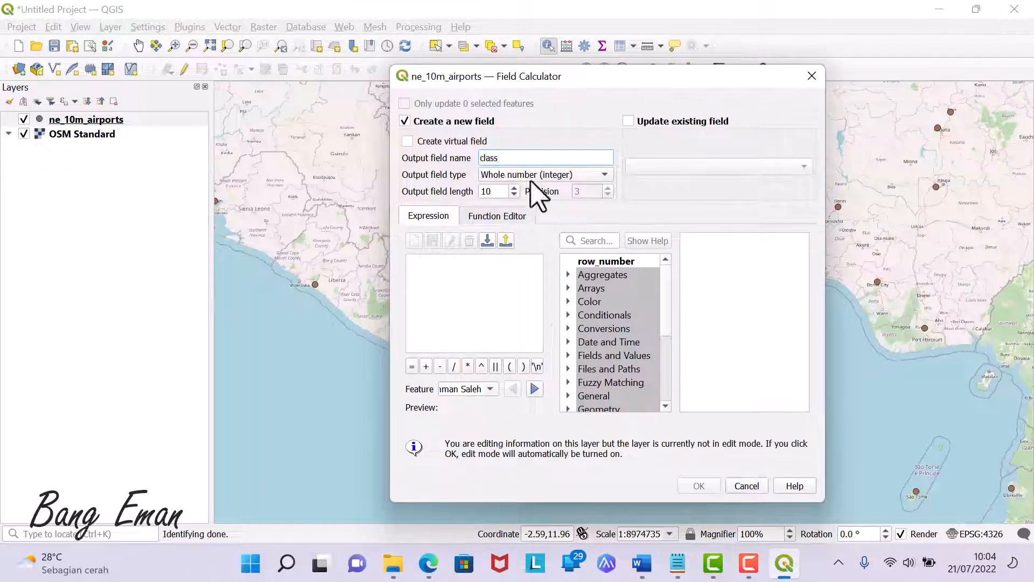
click(533, 176)
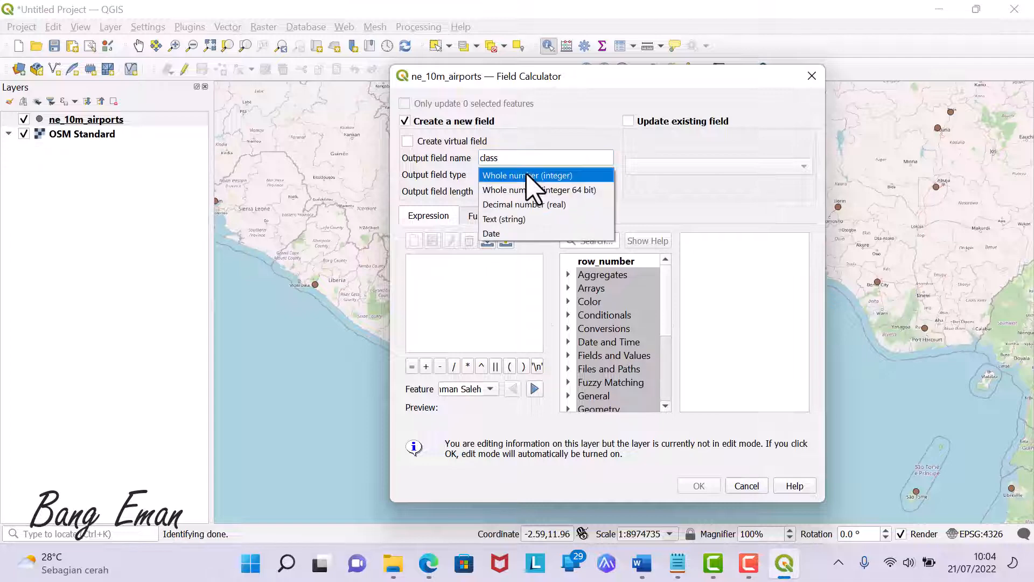
click(530, 218)
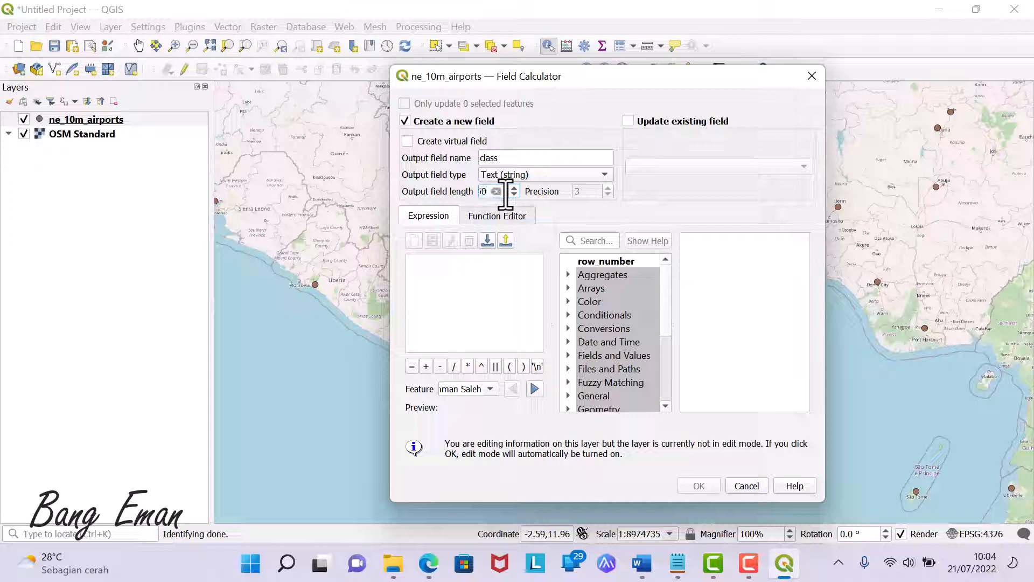
click(465, 291)
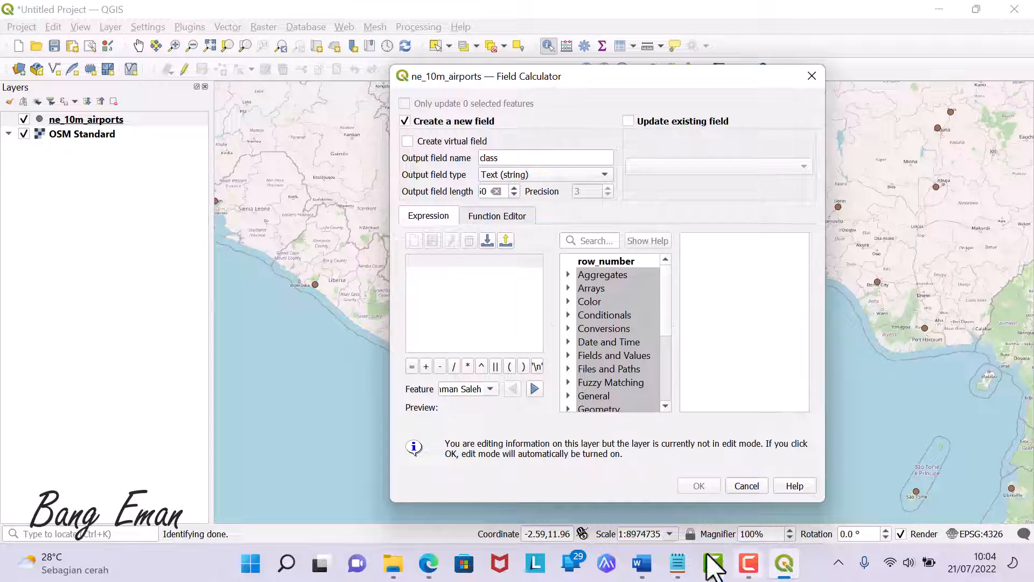
Copy the expression concat( title("type"), ' Airport') from the browser tutorial into the QGIS Field Calculator for the class field.
click(429, 562)
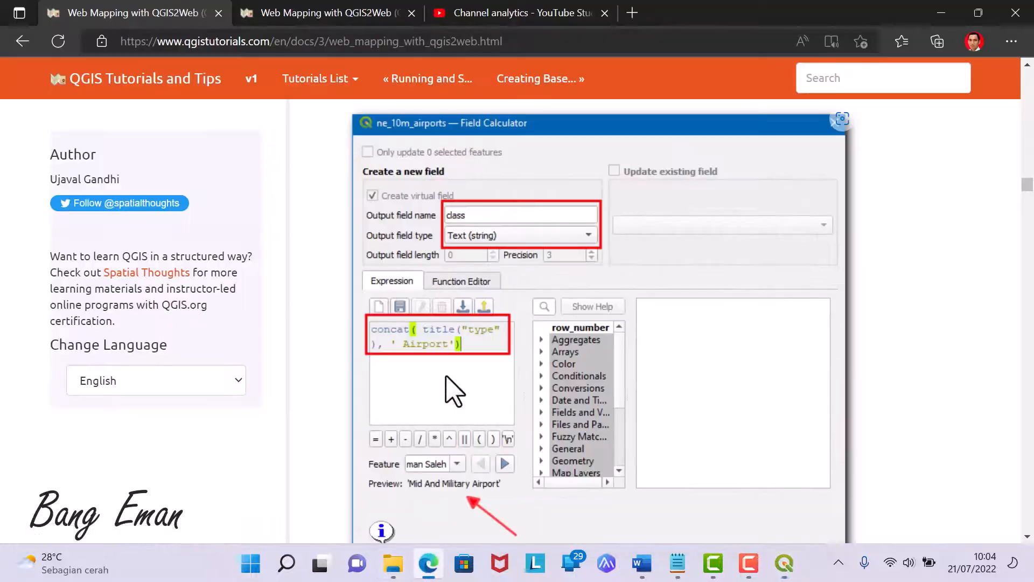
scroll(462, 377, up, 4)
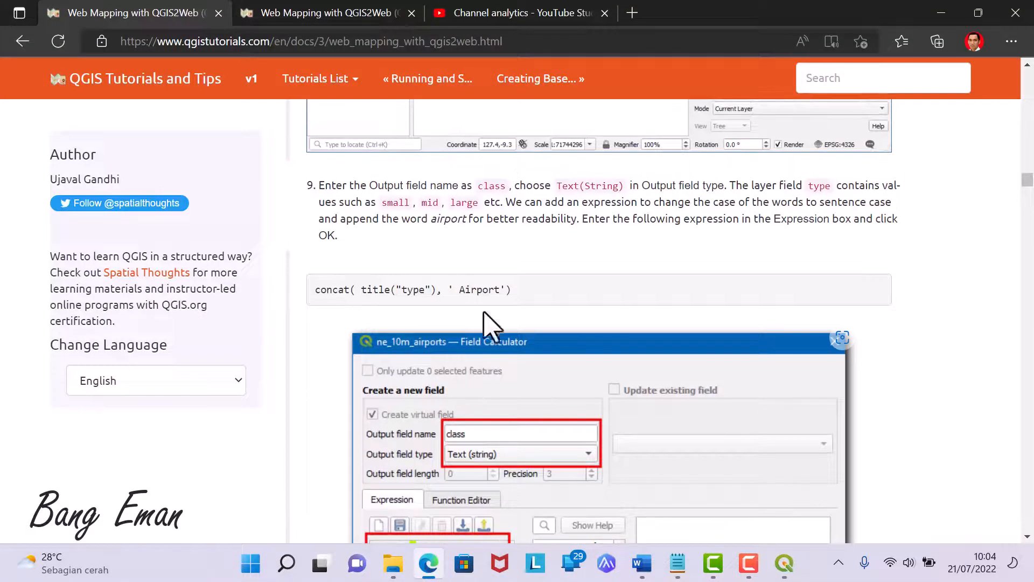
drag(513, 289, 308, 292)
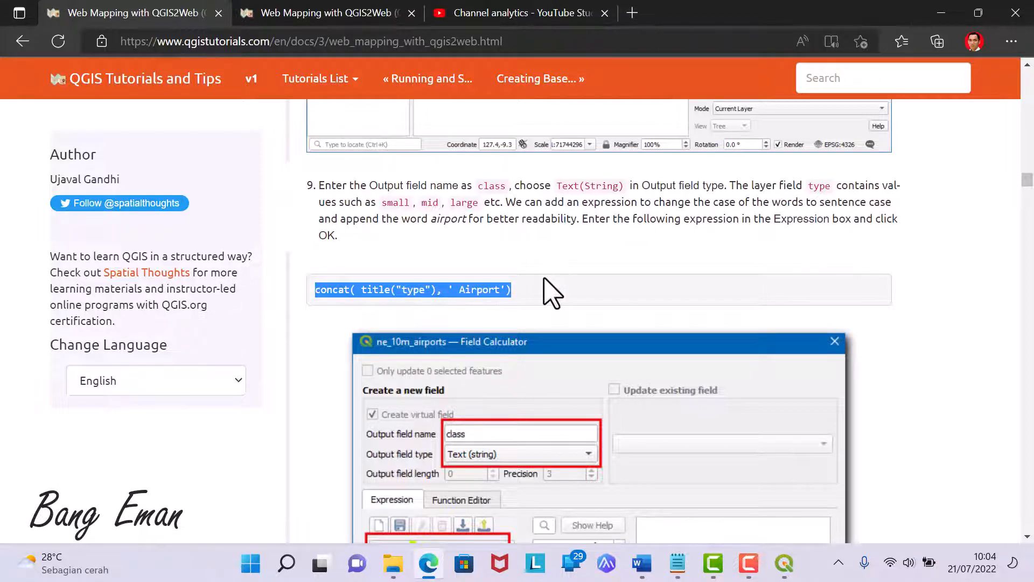
click(784, 563)
text(concat( title("type"), ' Airport'))
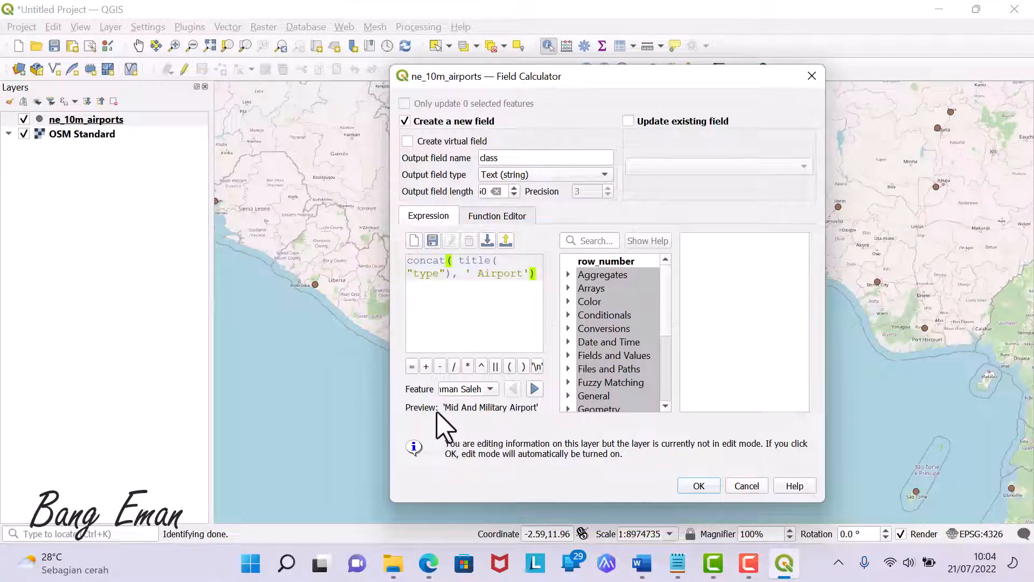
Preview the class expression on the next five airport features, then create the field.
click(535, 389)
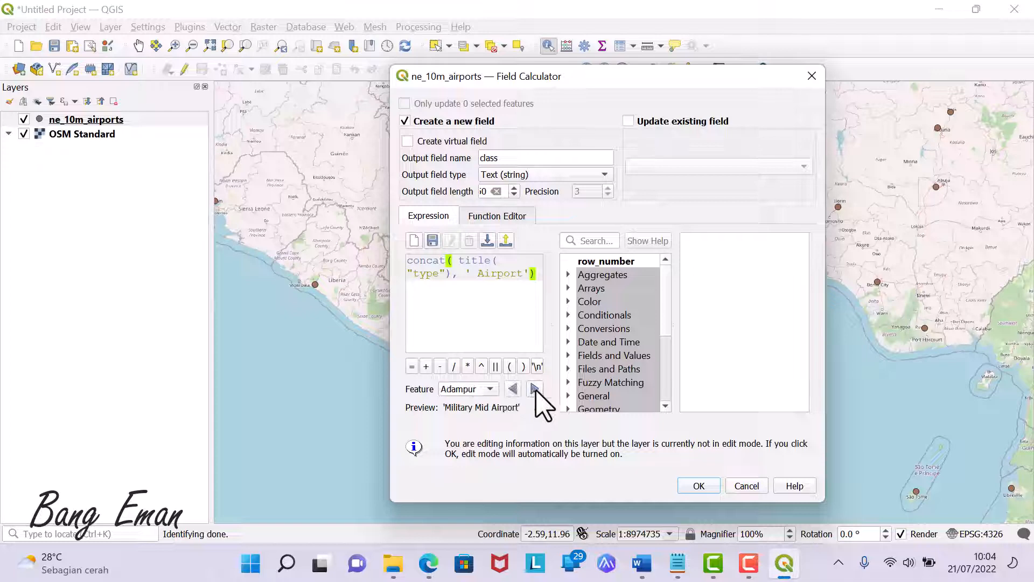
click(535, 389)
click(535, 389)
click(534, 389)
click(535, 388)
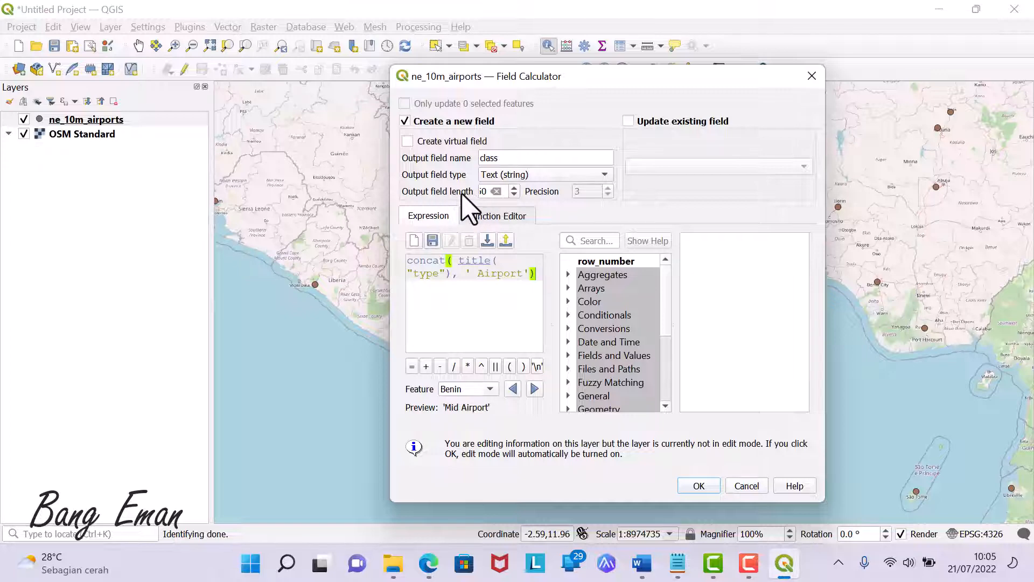
mouse_move(467, 206)
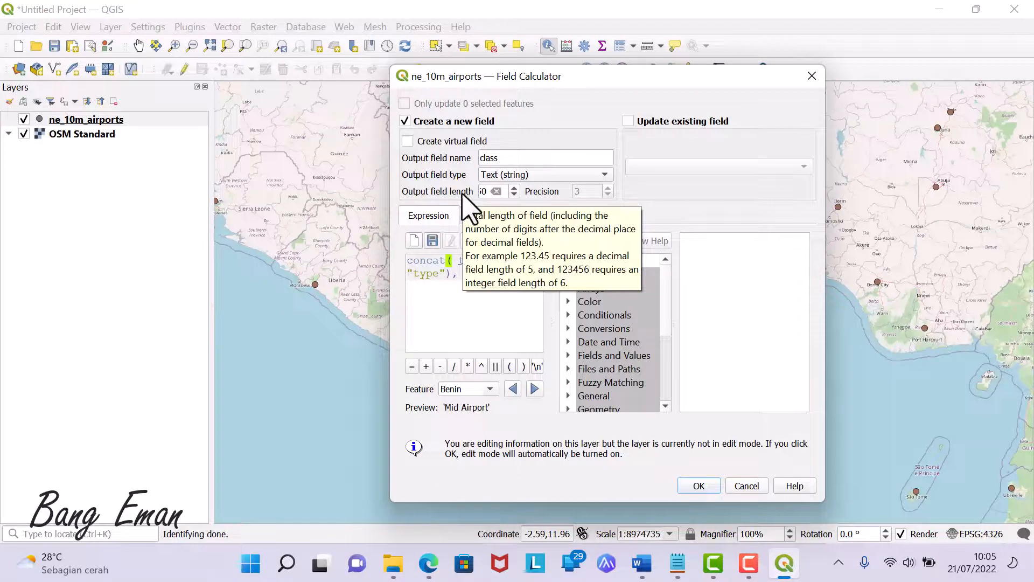
click(699, 486)
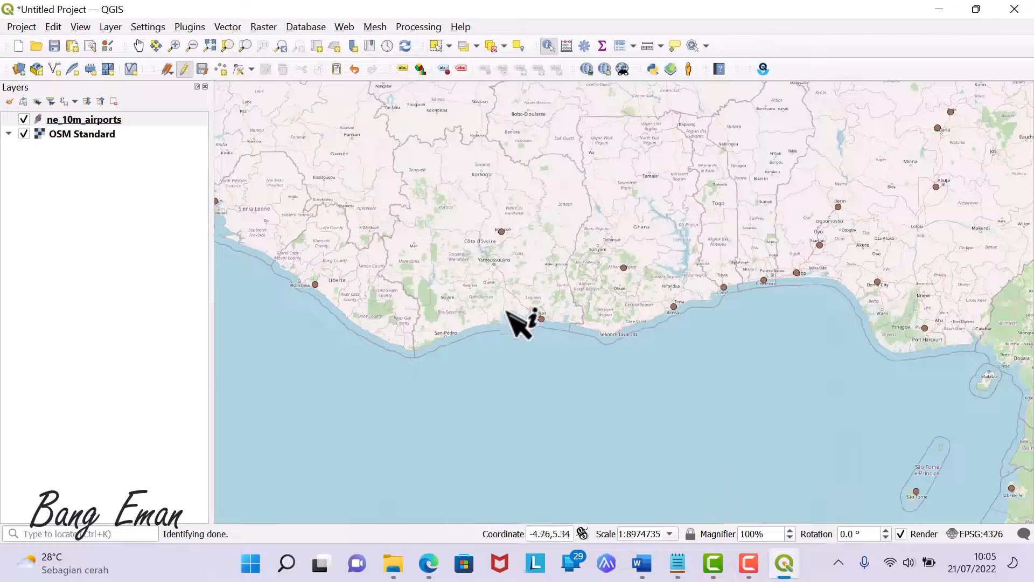
Identify the Abidjan Port Bouet and Ilorin Int'l airports to check their class values, then end editing on ne_10m_airports.
click(541, 316)
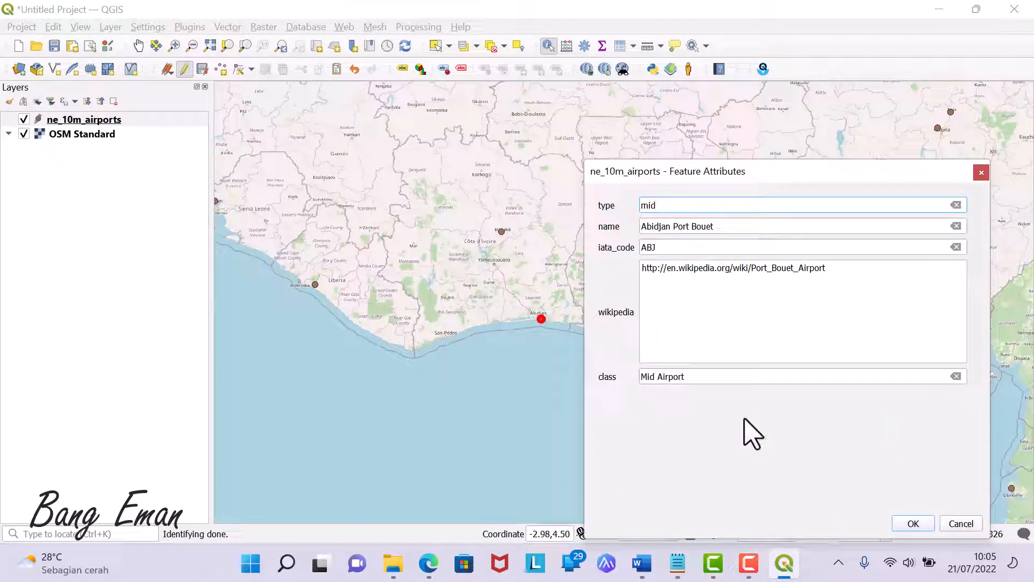
click(916, 524)
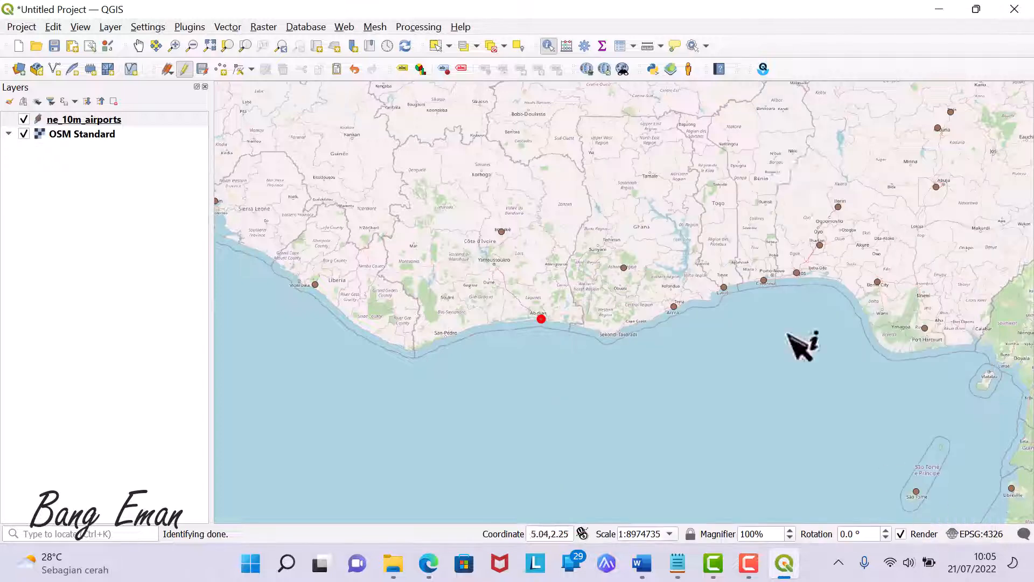
click(838, 206)
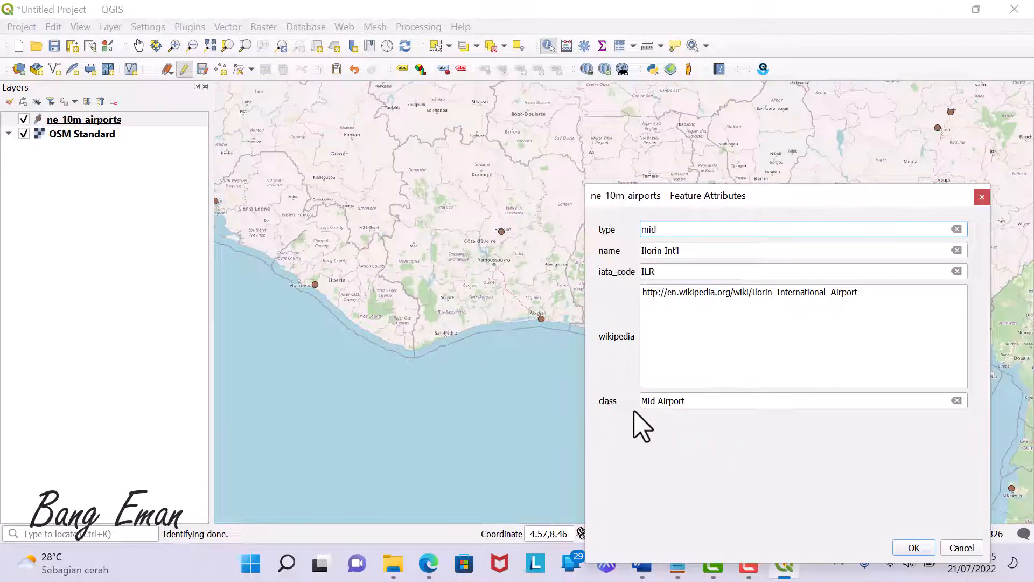
click(914, 548)
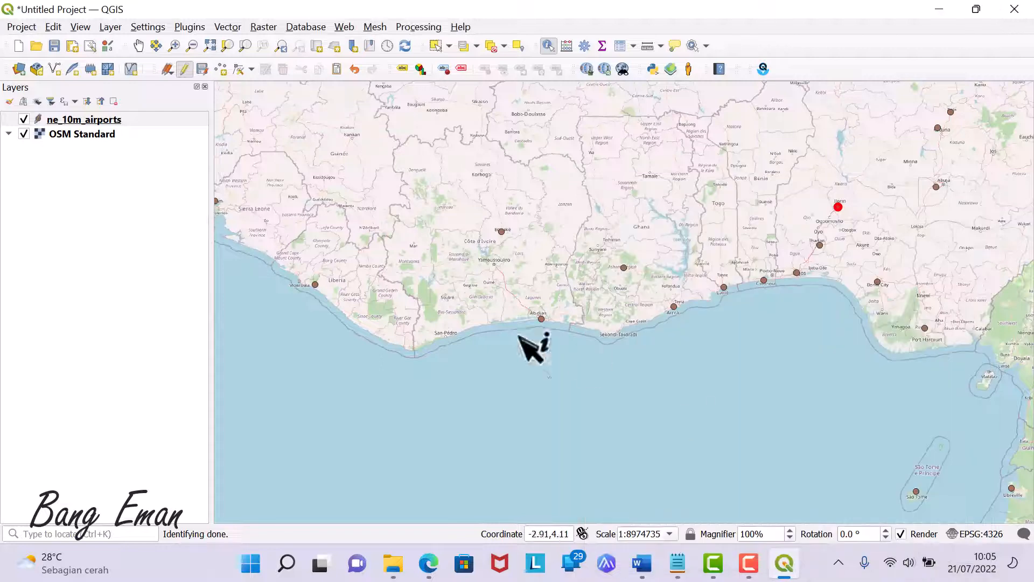
click(185, 69)
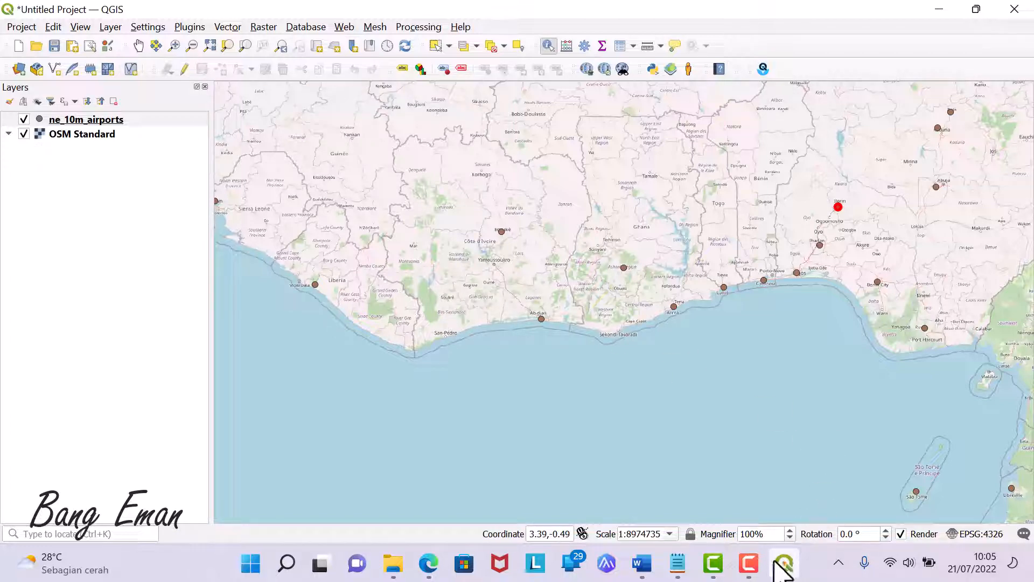
Switch to the web browser and read tutorial step 10 on hiding the type field in the attributes form.
click(429, 563)
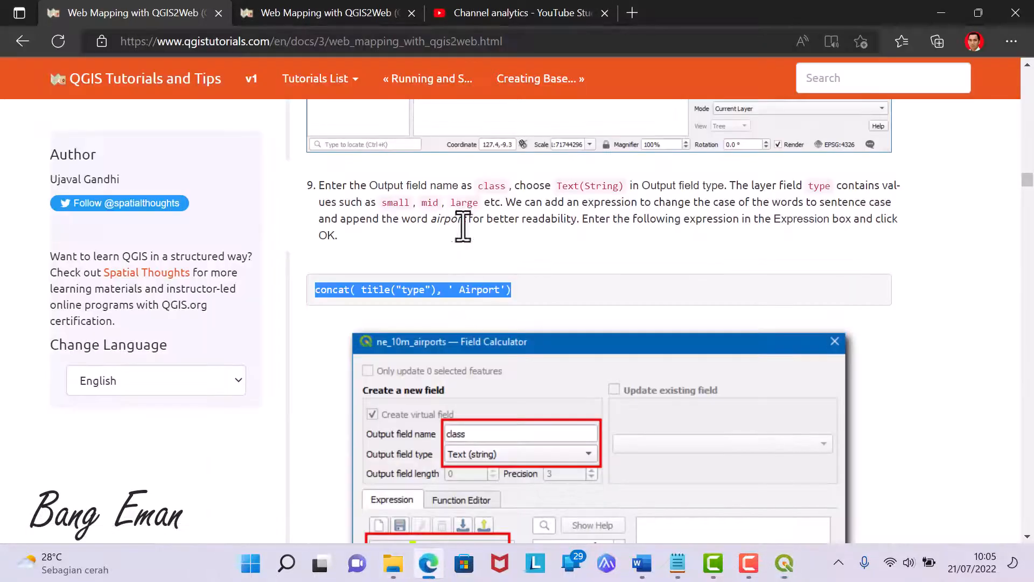
scroll(463, 226, down, 14)
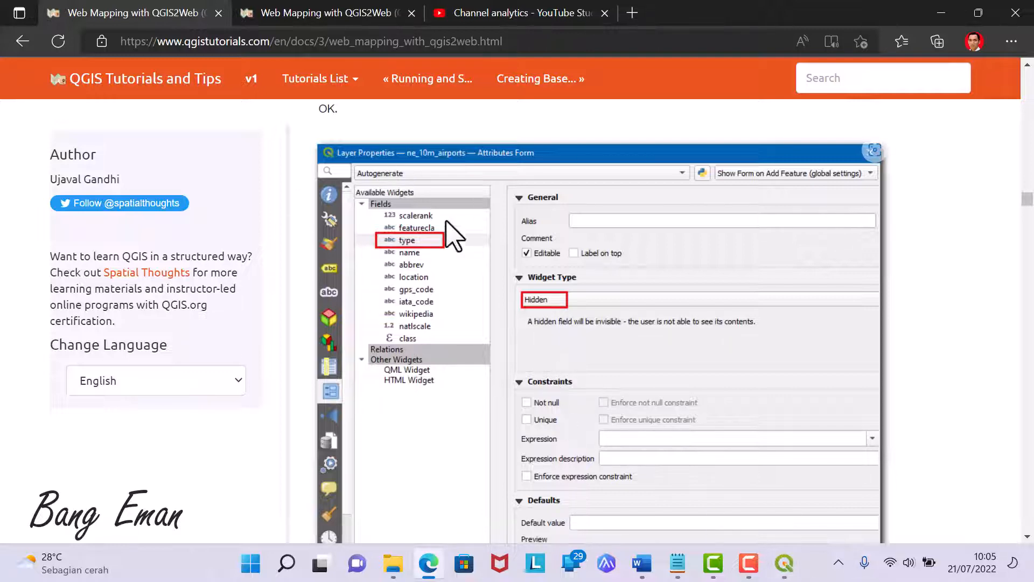
scroll(450, 231, up, 3)
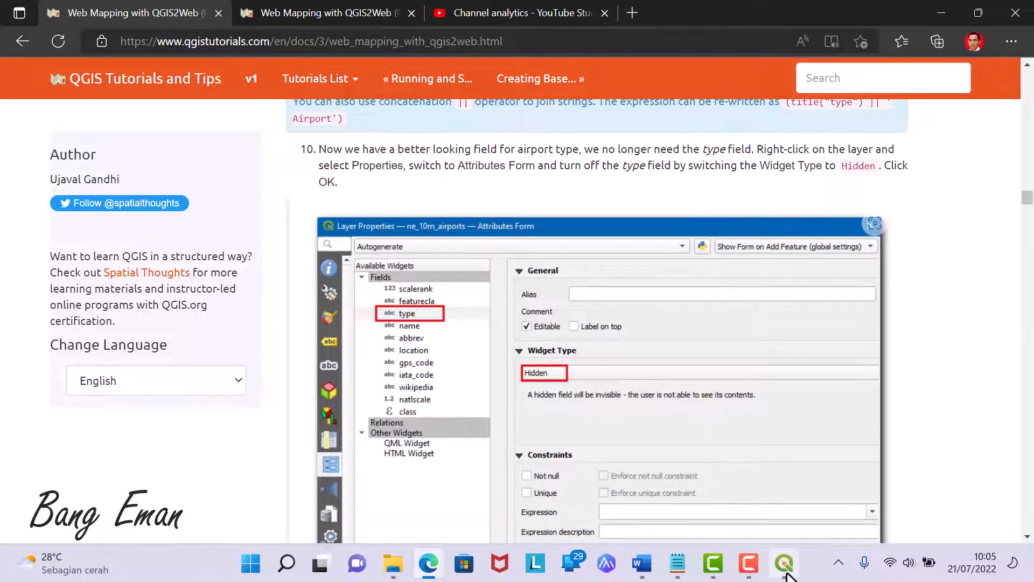
Switch to QGIS and set the type field's widget type to Hidden in the ne_10m_airports attributes form, then apply the layer properties.
click(784, 563)
right_click(98, 116)
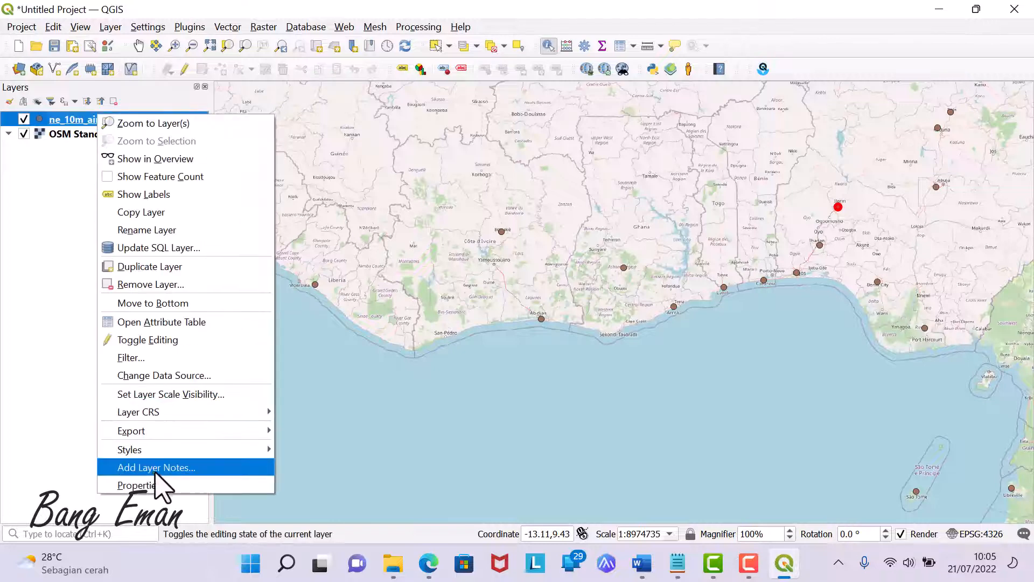
click(160, 483)
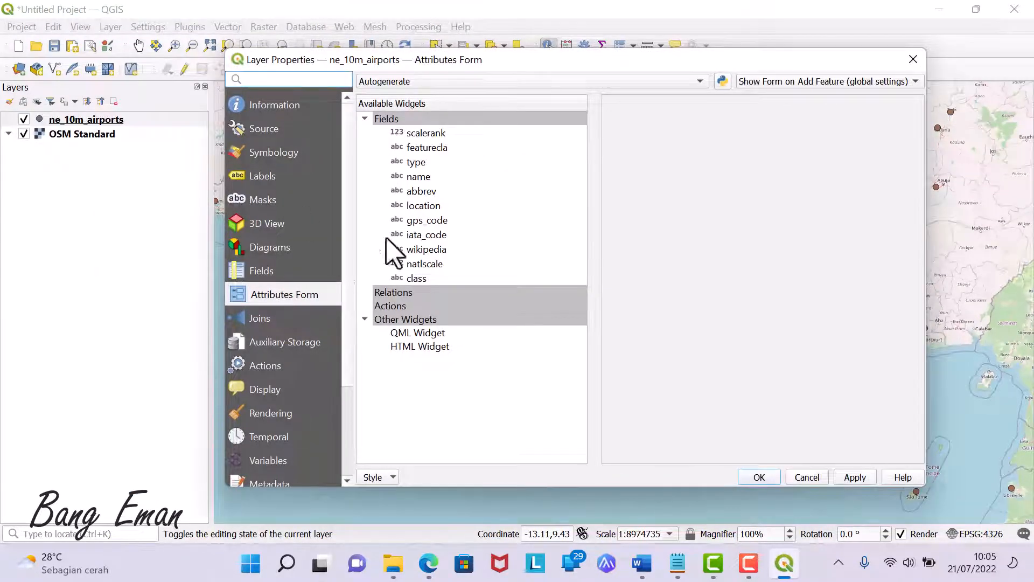
click(418, 163)
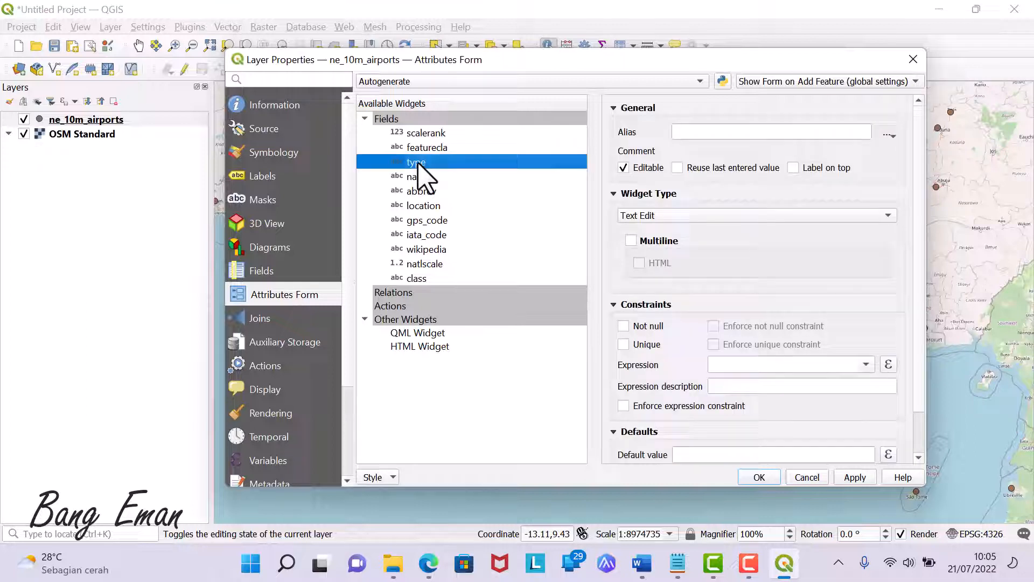
click(682, 216)
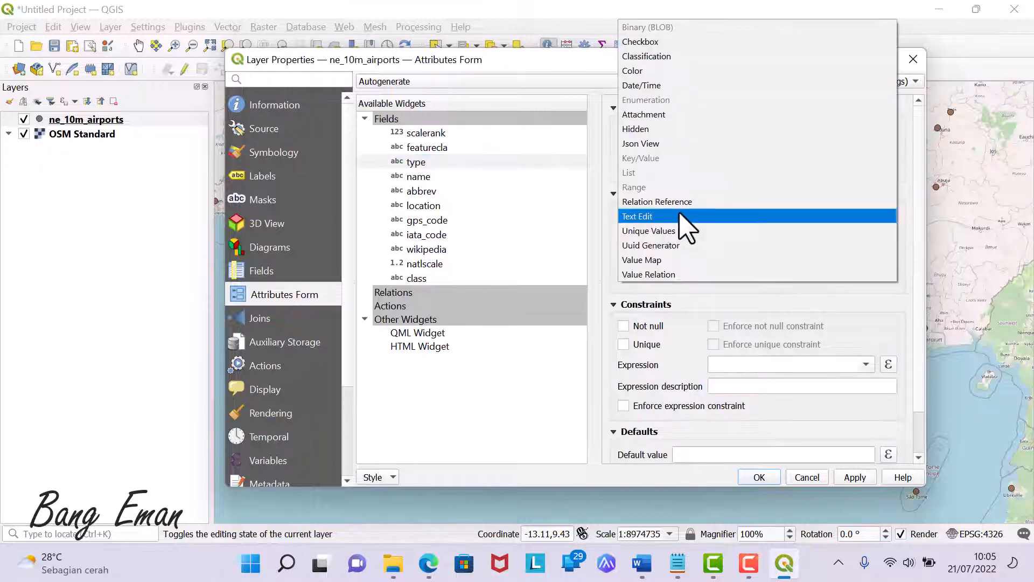
click(673, 132)
click(759, 477)
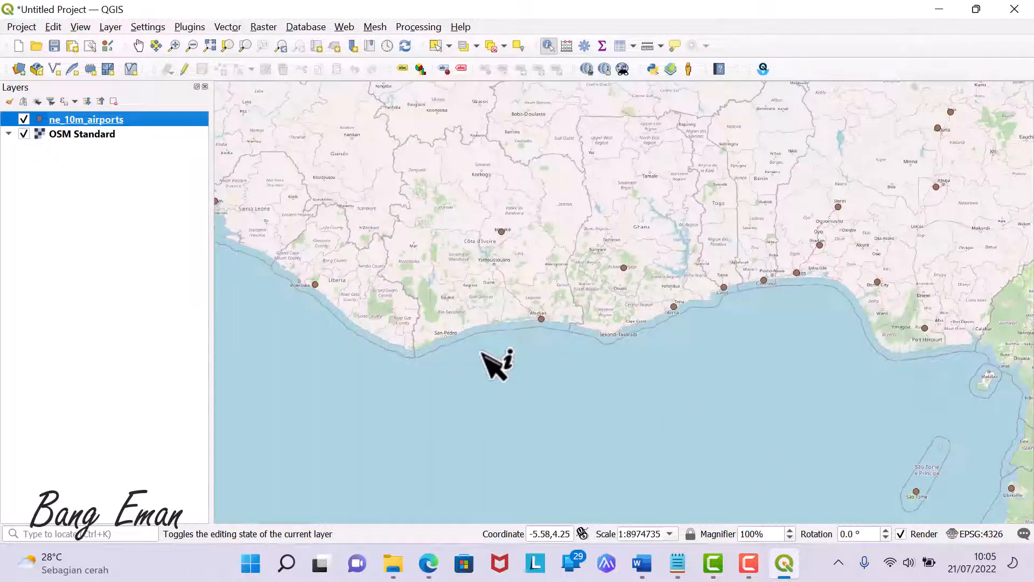
Switch to the web browser and read tutorial steps 11 and 12 on identifying airports and styling the layer by class.
click(429, 564)
scroll(517, 393, down, 5)
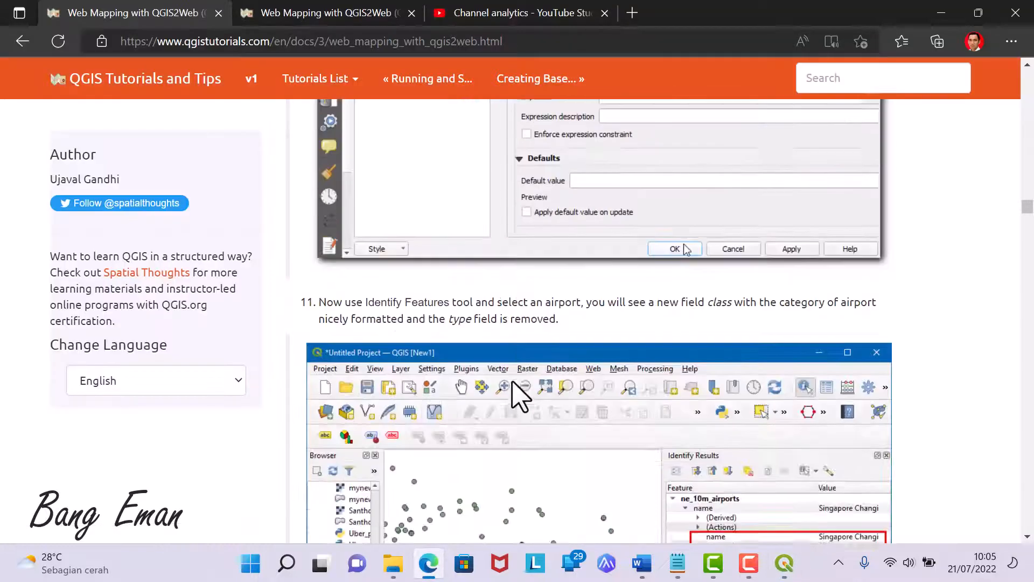
scroll(517, 396, down, 3)
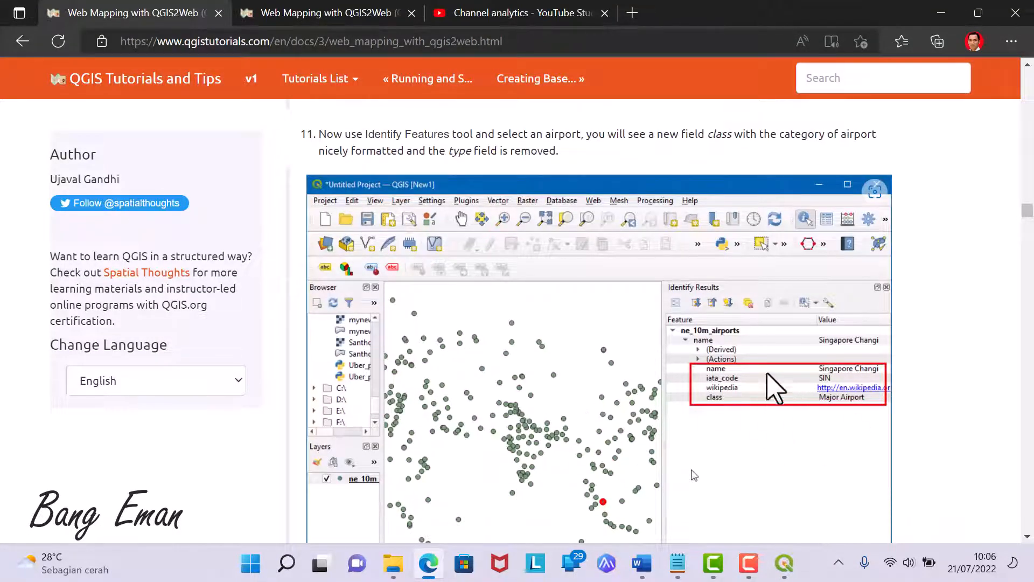
scroll(731, 359, down, 1)
scroll(695, 434, down, 7)
scroll(694, 434, down, 4)
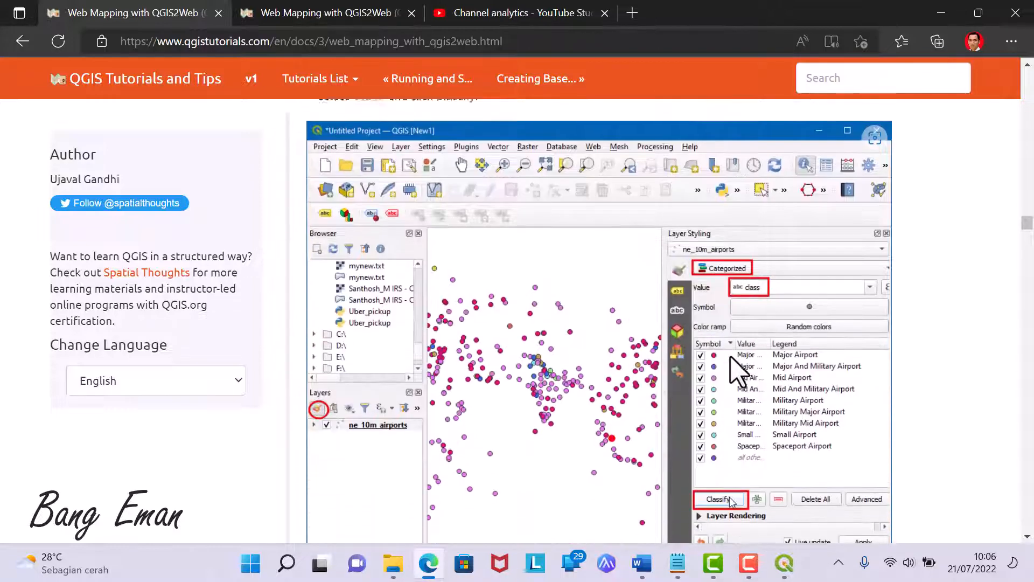
scroll(731, 356, down, 2)
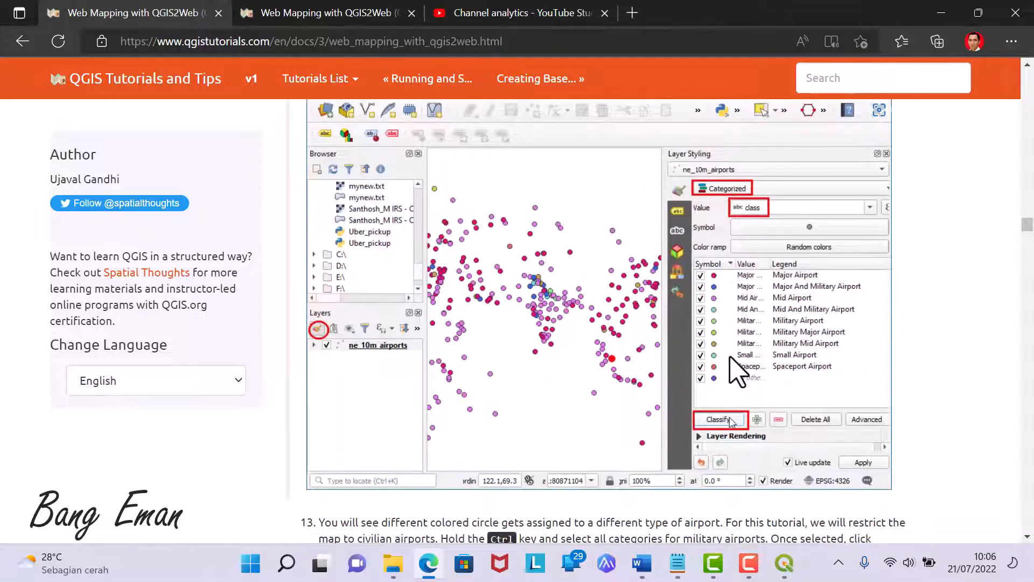
scroll(731, 357, up, 4)
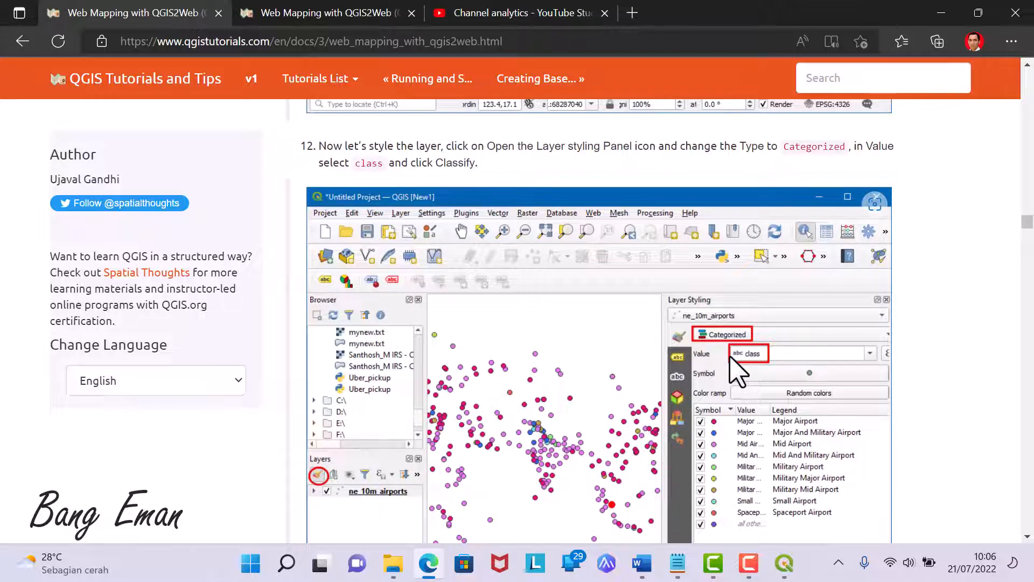
scroll(736, 370, down, 6)
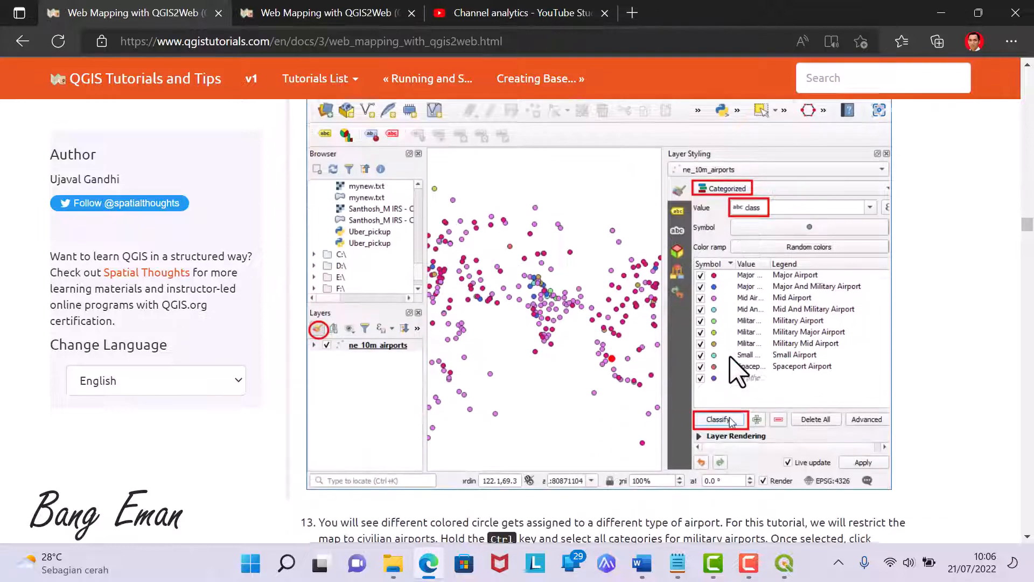
scroll(738, 371, up, 10)
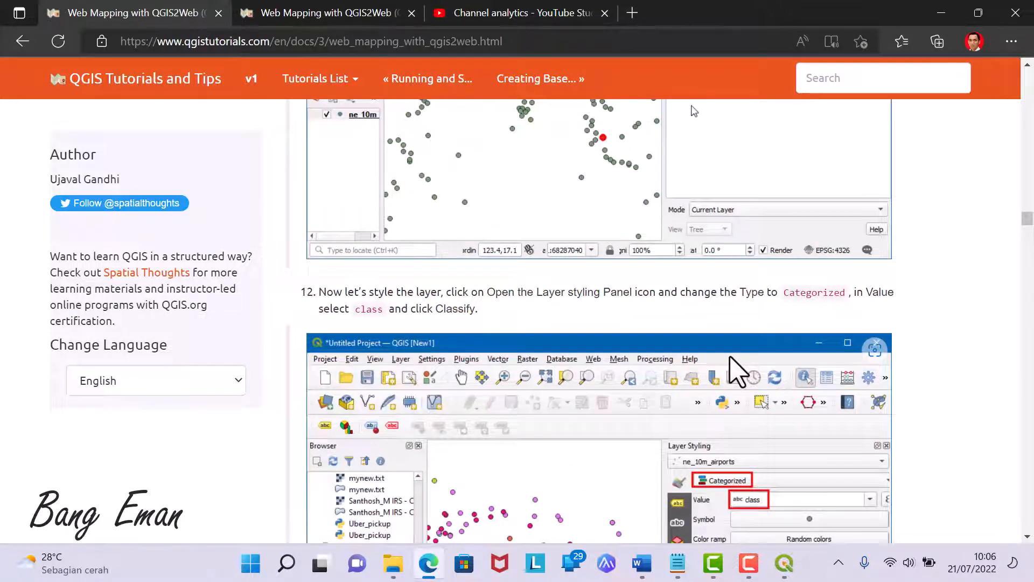
scroll(738, 372, down, 5)
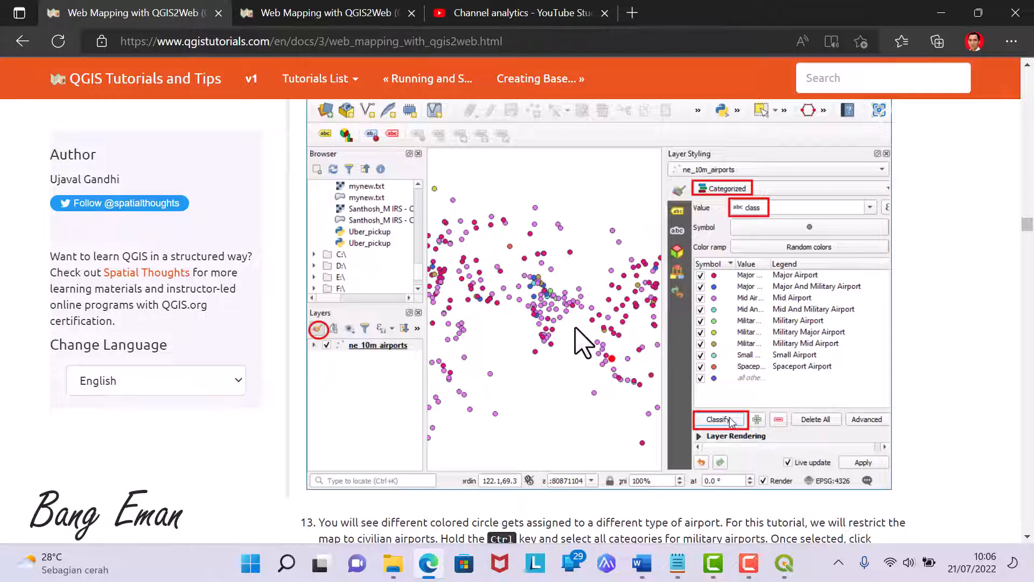
Switch to QGIS and show the Layer Styling panel for the ne_10m_airports layer, then close it.
click(784, 563)
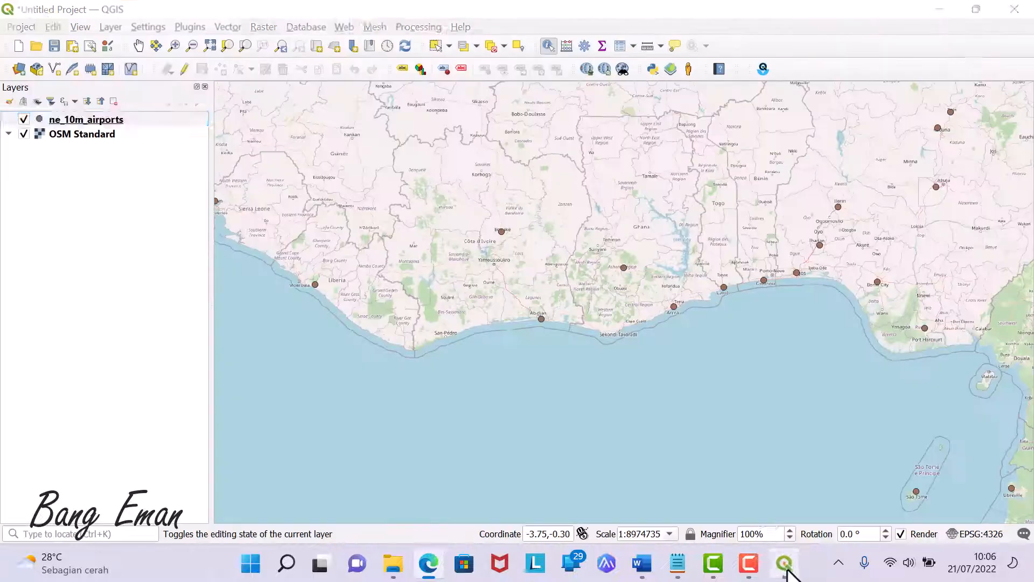
click(170, 119)
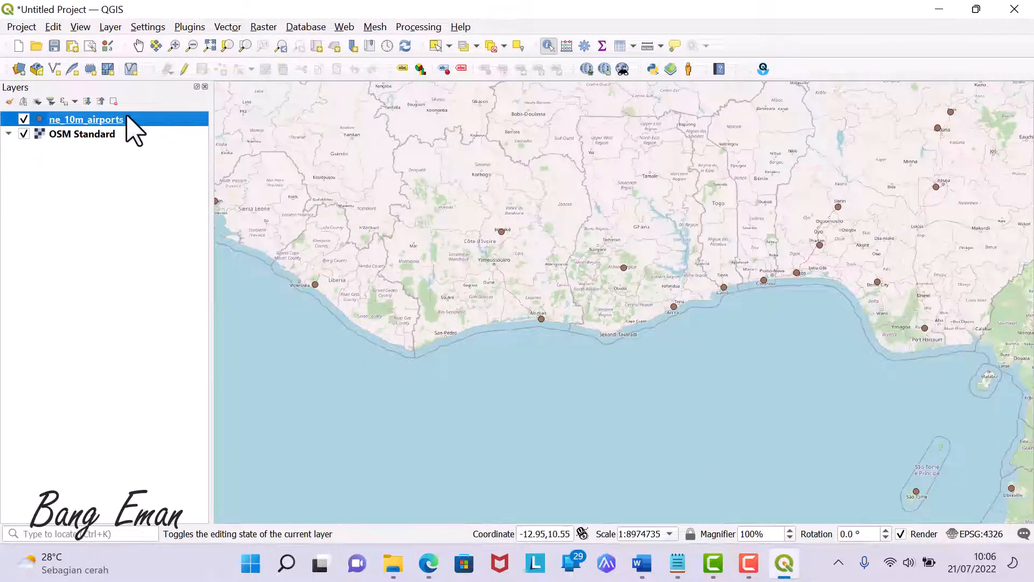
click(83, 28)
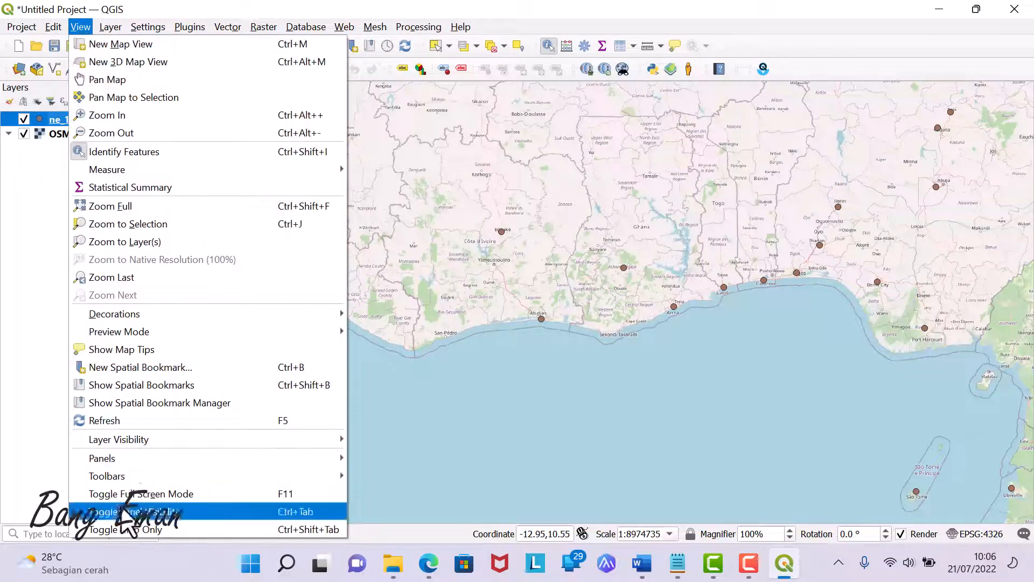
mouse_move(129, 458)
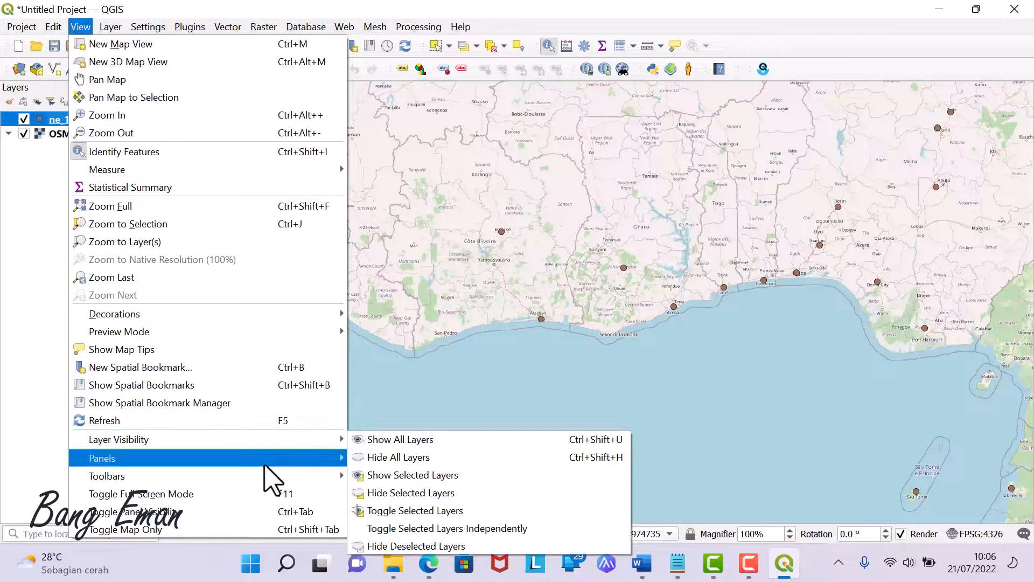
mouse_move(265, 464)
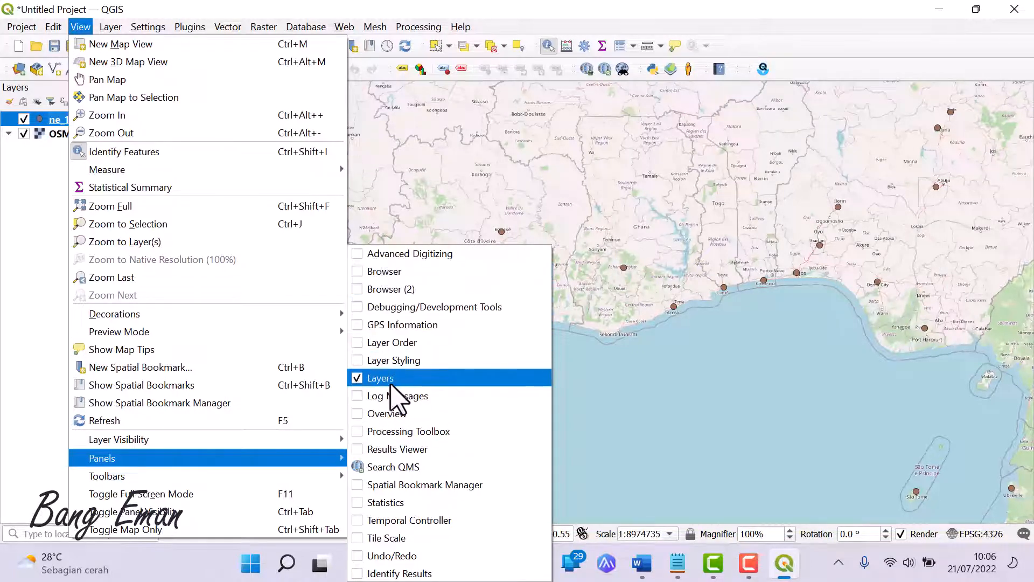
click(399, 360)
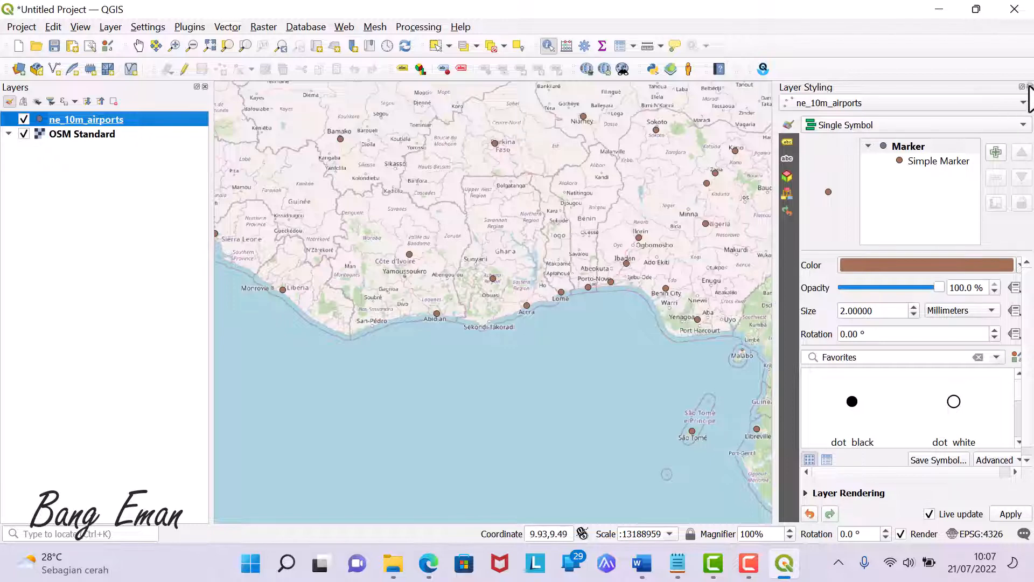
click(1029, 87)
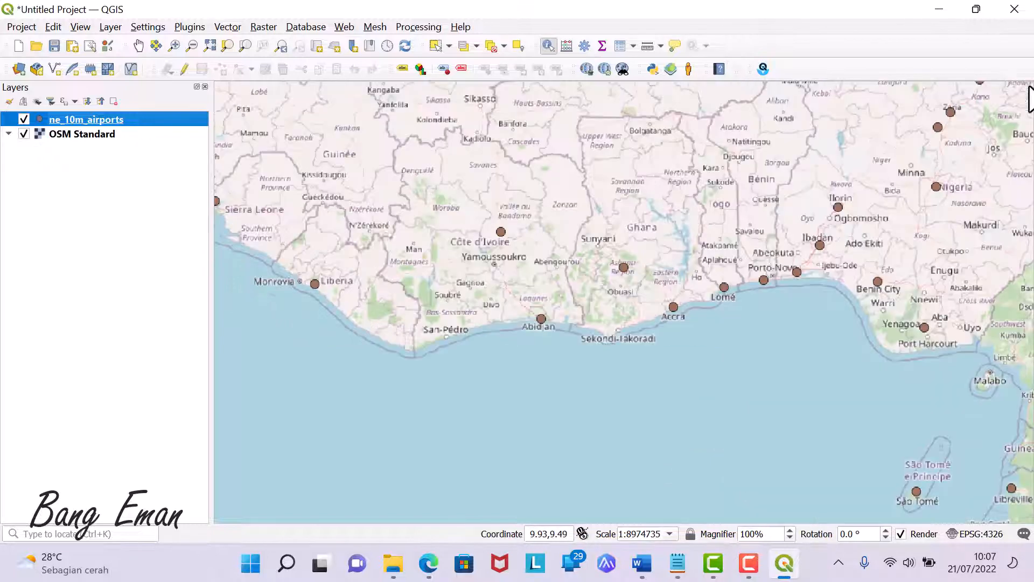
Set the ne_10m_airports symbology to Categorized with class as the value and classify it in the layer properties.
right_click(119, 122)
click(161, 491)
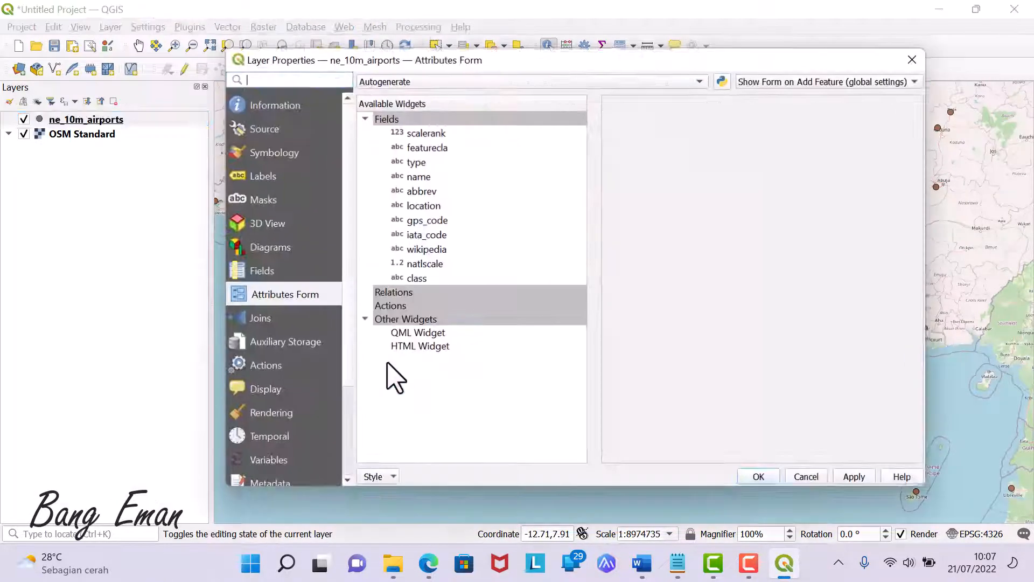
click(255, 156)
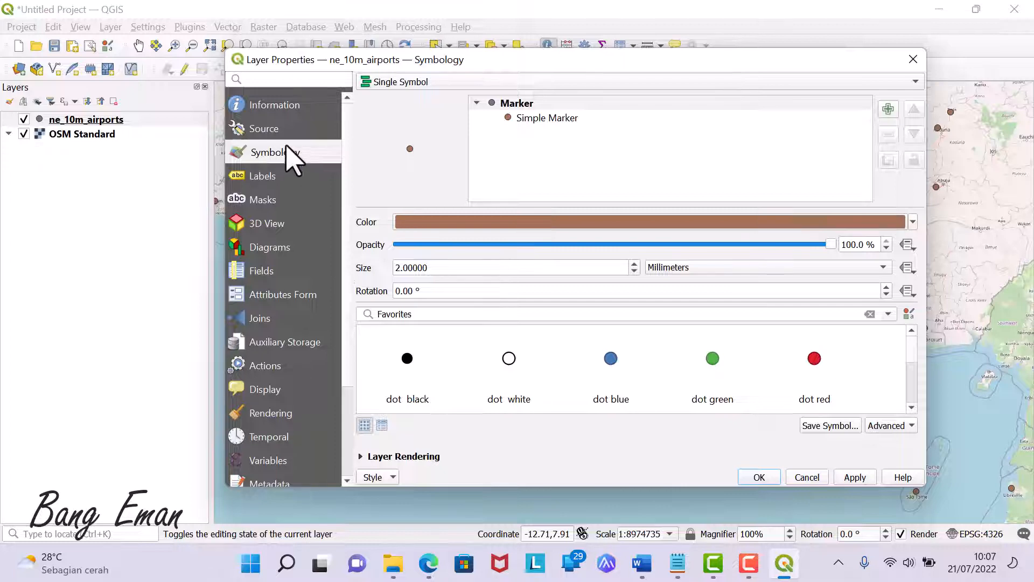
click(452, 83)
click(466, 103)
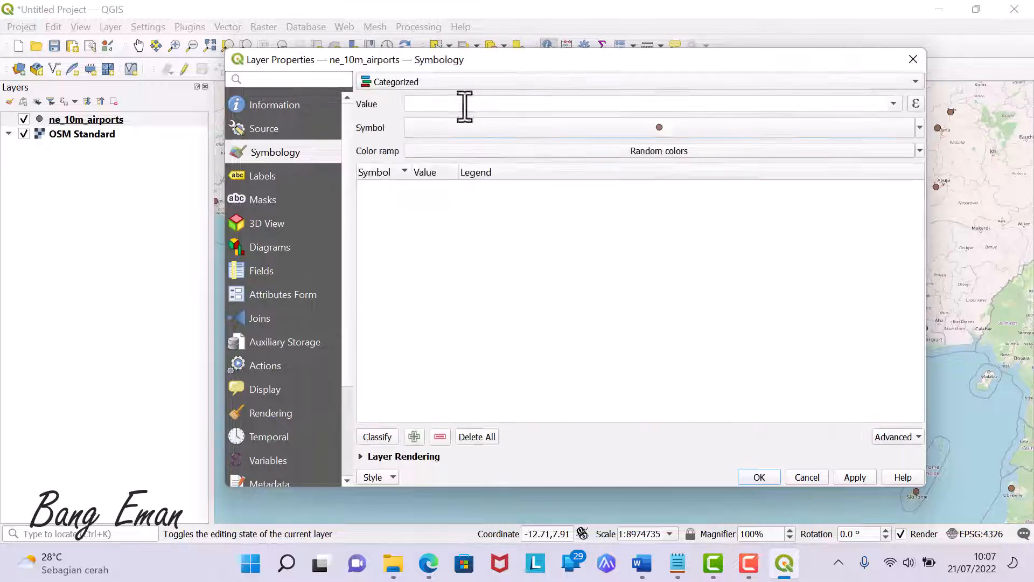
click(892, 104)
scroll(450, 296, down, 1)
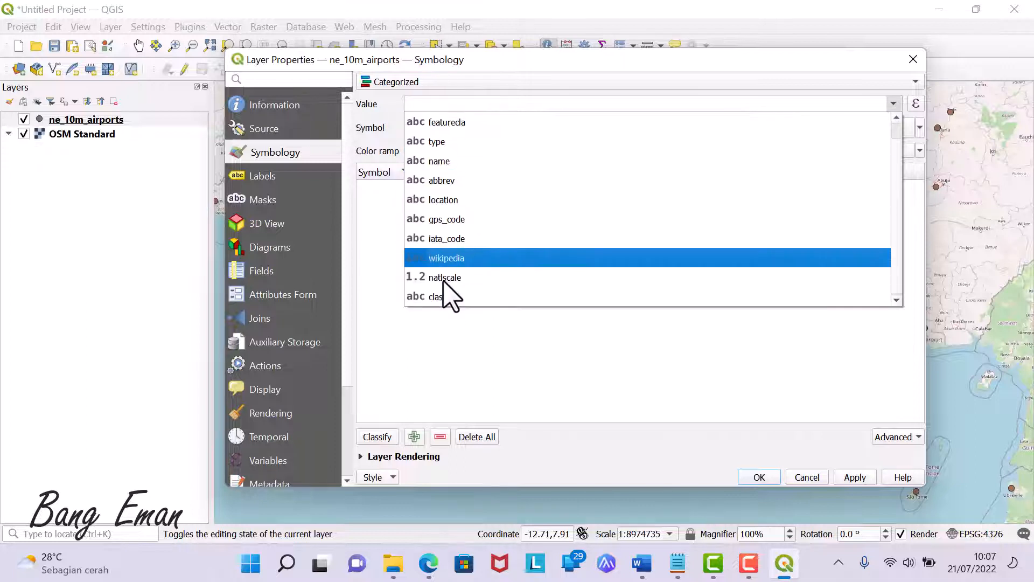
click(439, 297)
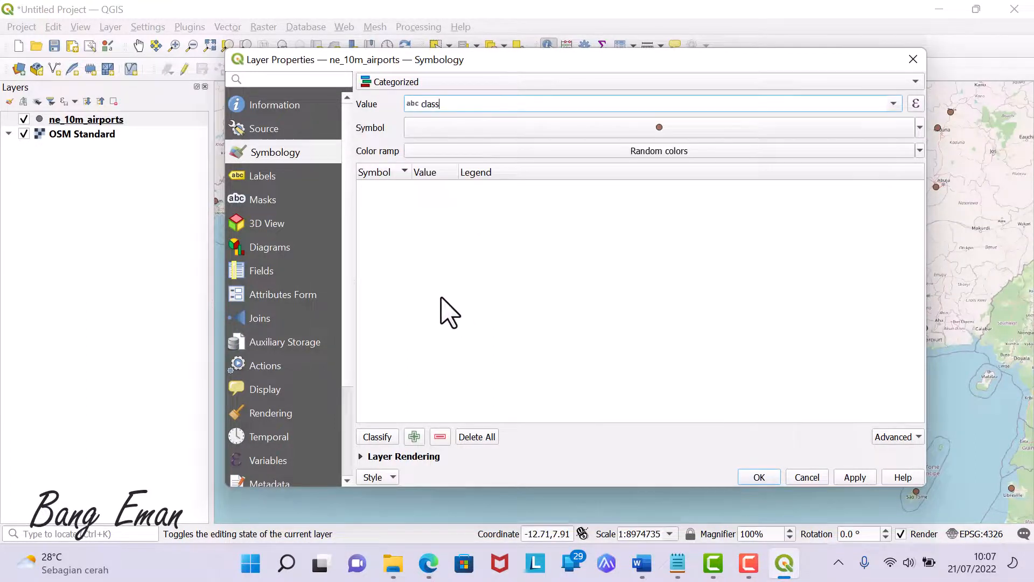
click(379, 437)
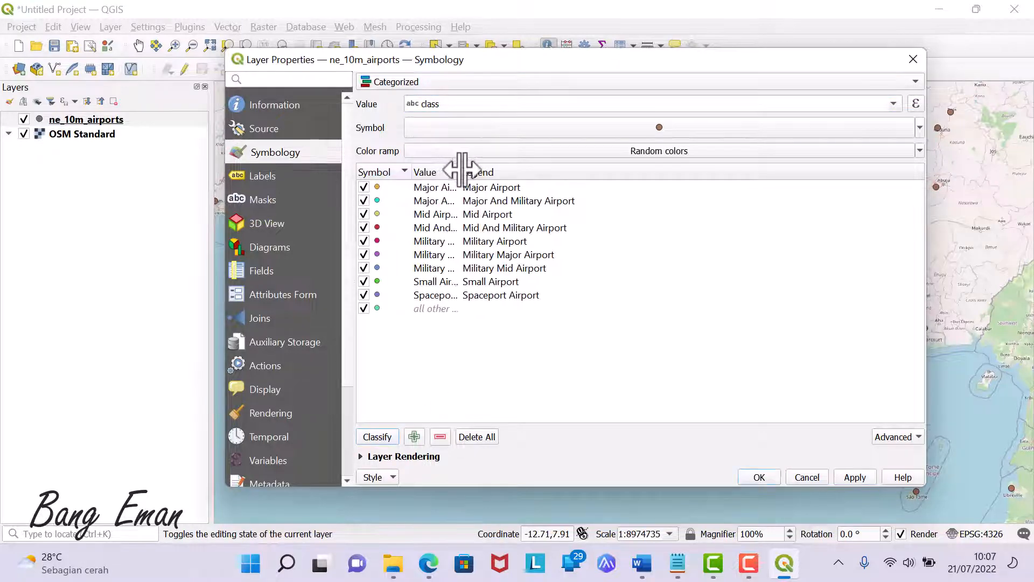
Widen the Value column, delete the "all other values" category and apply the categorized symbology.
drag(462, 169, 529, 169)
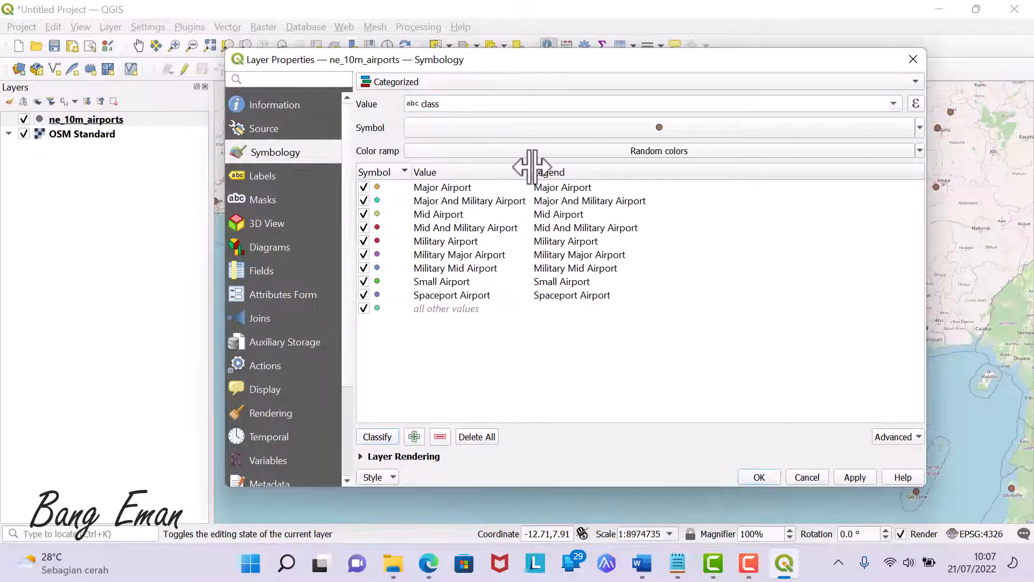
click(447, 310)
click(440, 436)
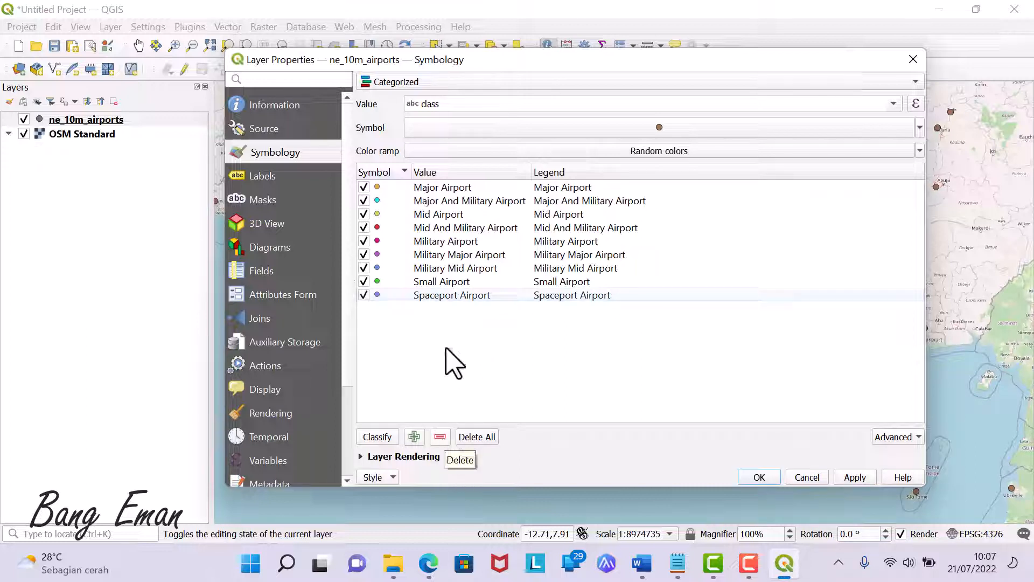
click(760, 477)
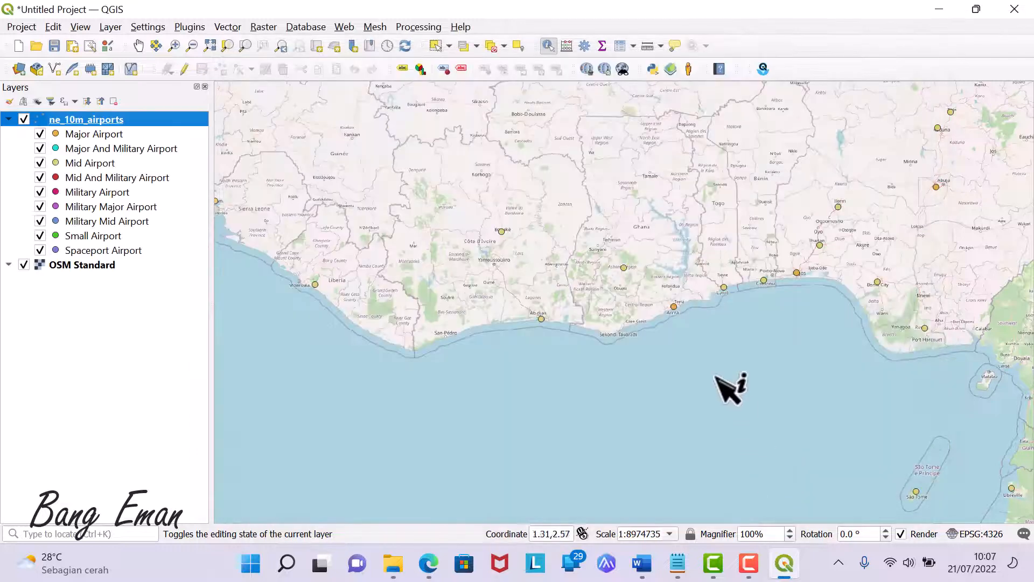
Zoom out and pan the map across the Americas, Europe and Africa to examine the categorized airport points.
scroll(717, 323, down, 3)
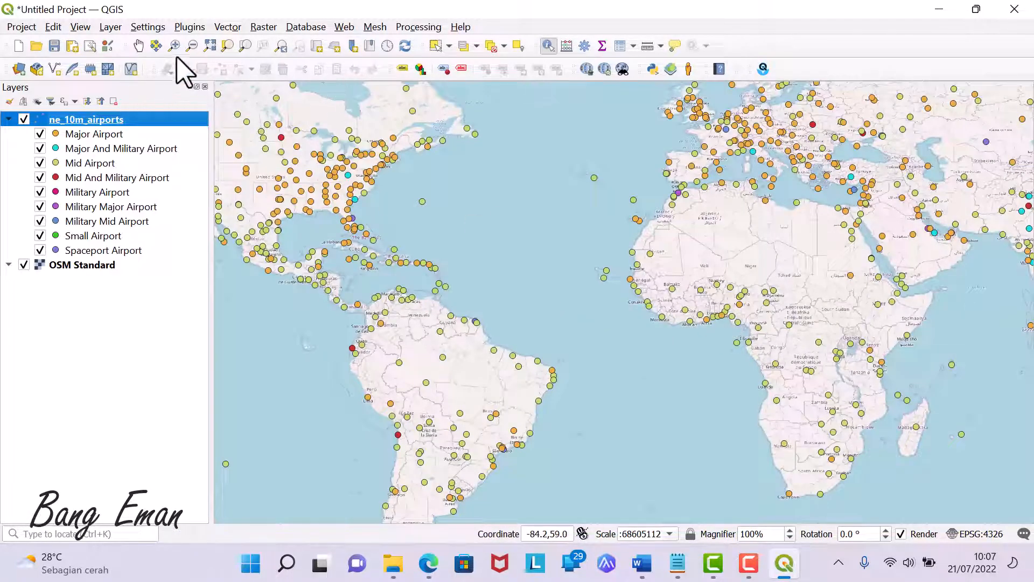
click(138, 46)
drag(434, 254, 688, 321)
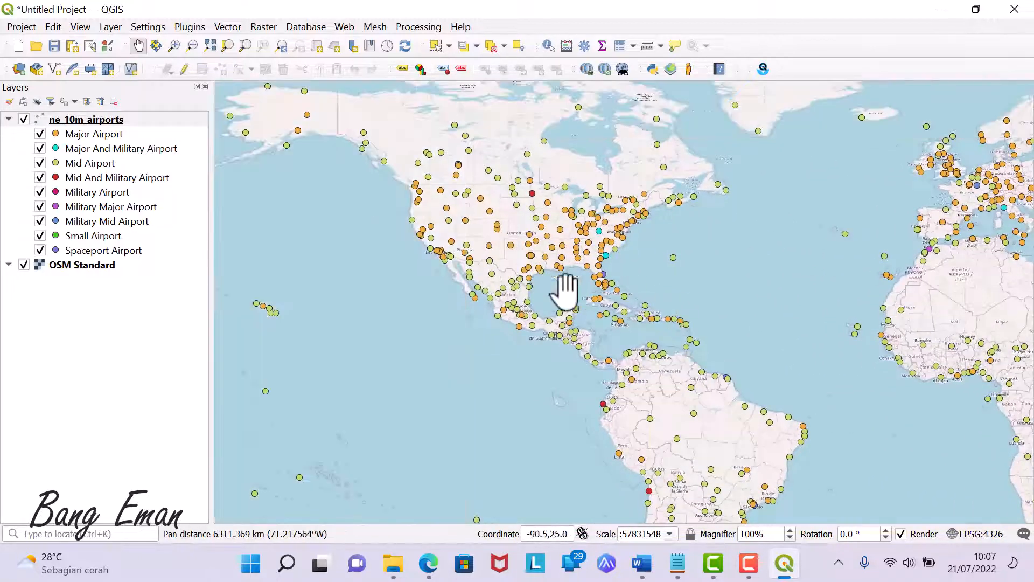
drag(753, 341, 536, 354)
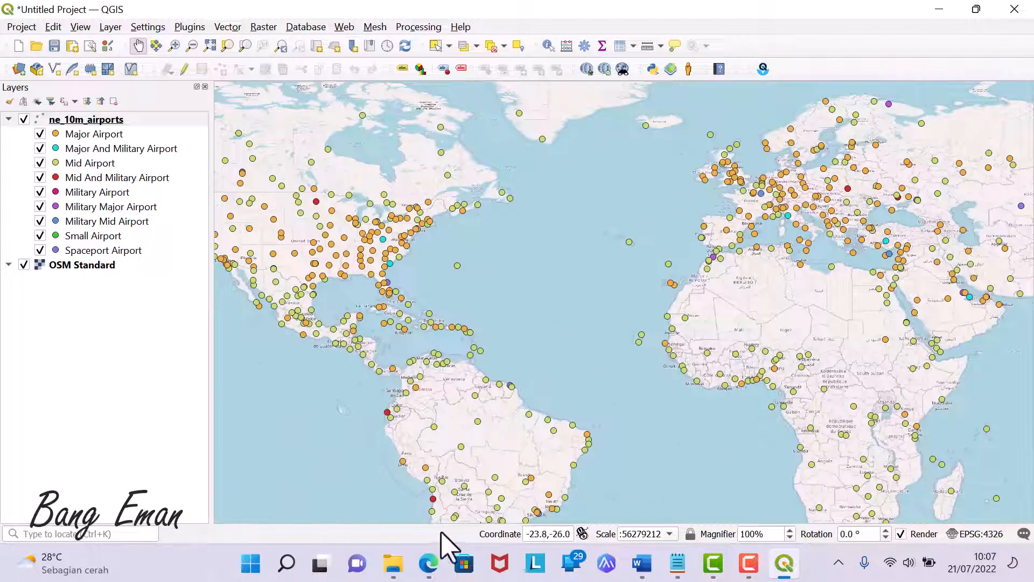
Switch to the web browser and read tutorial step 13 on deleting the military airport categories.
click(429, 563)
scroll(472, 341, down, 8)
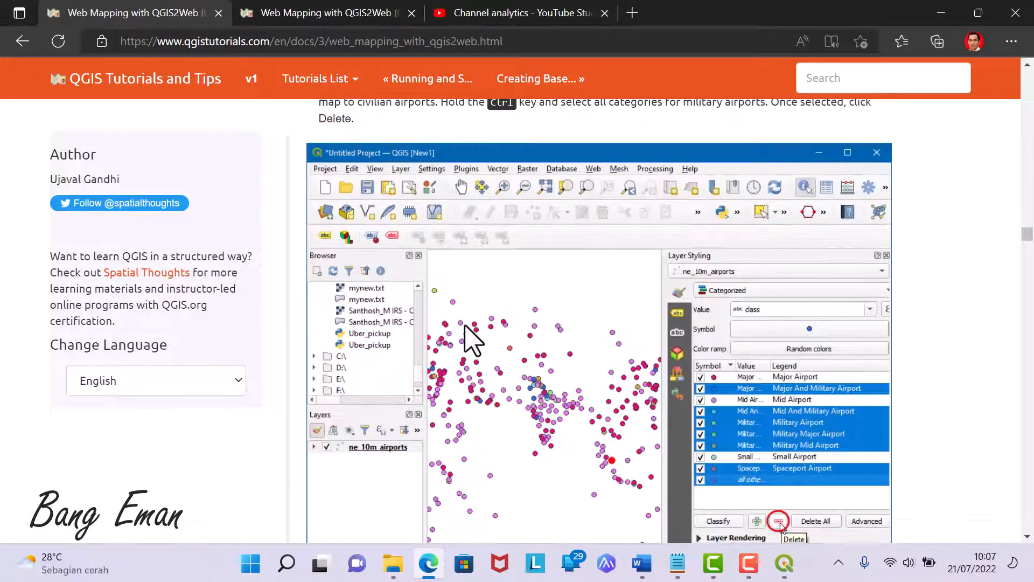
scroll(473, 341, up, 2)
scroll(472, 340, up, 1)
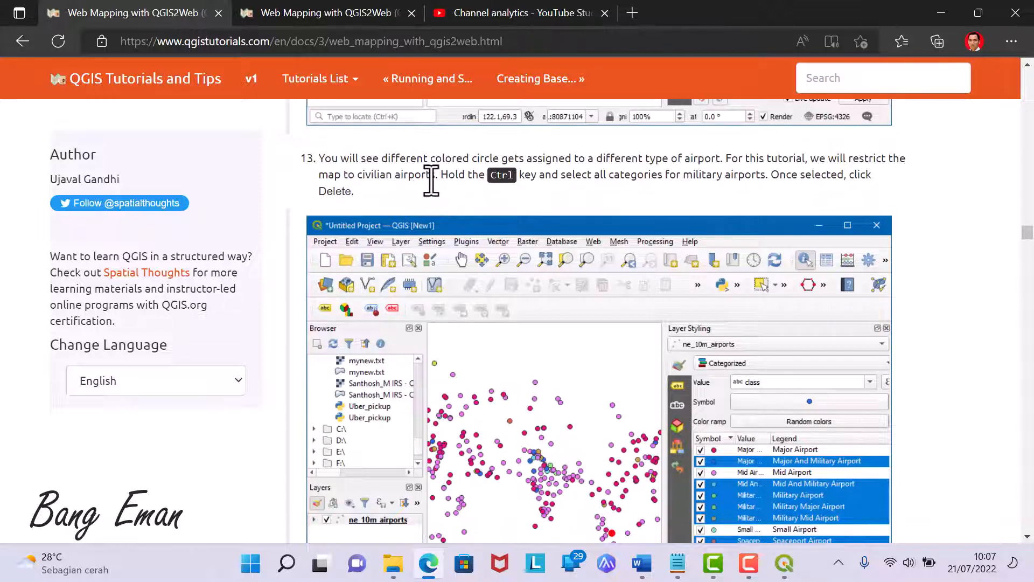
scroll(430, 182, down, 2)
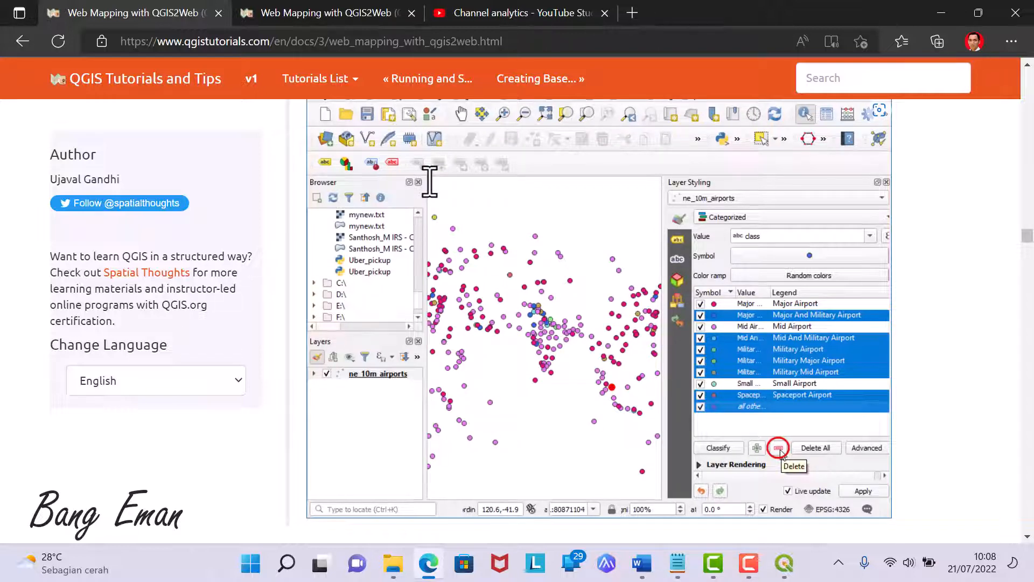
Switch to QGIS and delete the Major And Military, Mid And Military, Military Major, Military Mid and Spaceport Airport categories from the ne_10m_airports symbology.
click(784, 563)
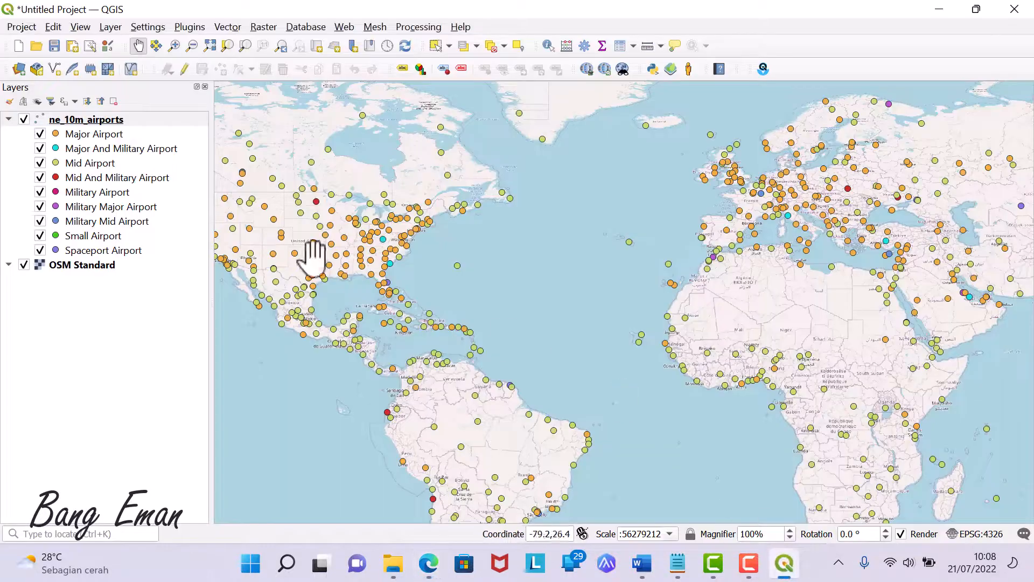
right_click(96, 123)
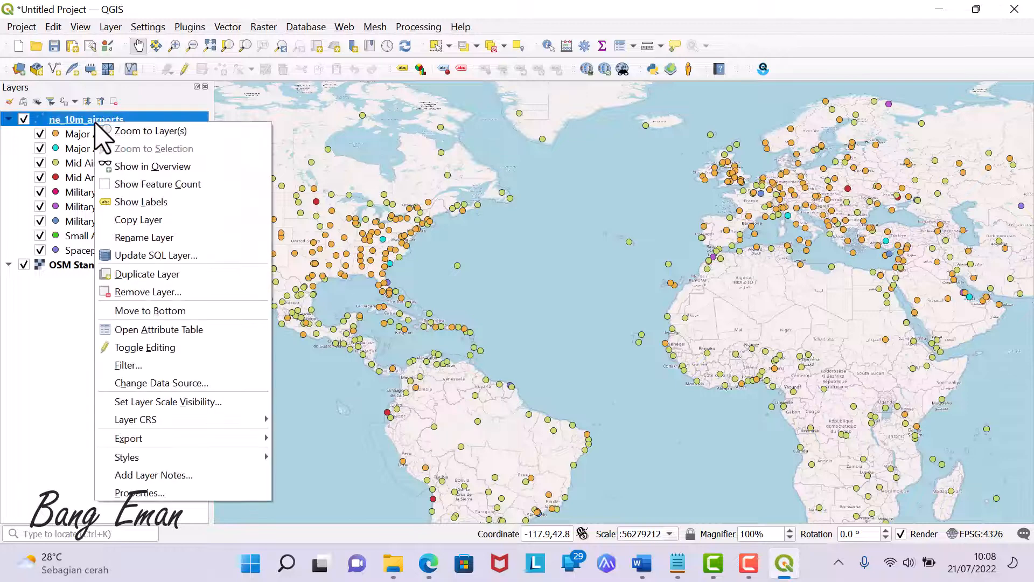
click(140, 491)
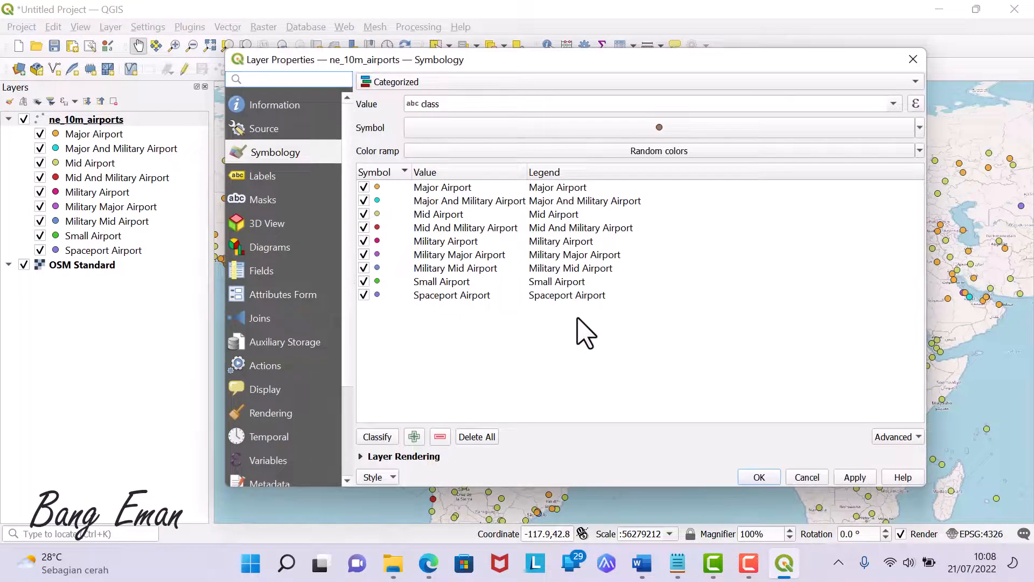
drag(526, 172, 549, 173)
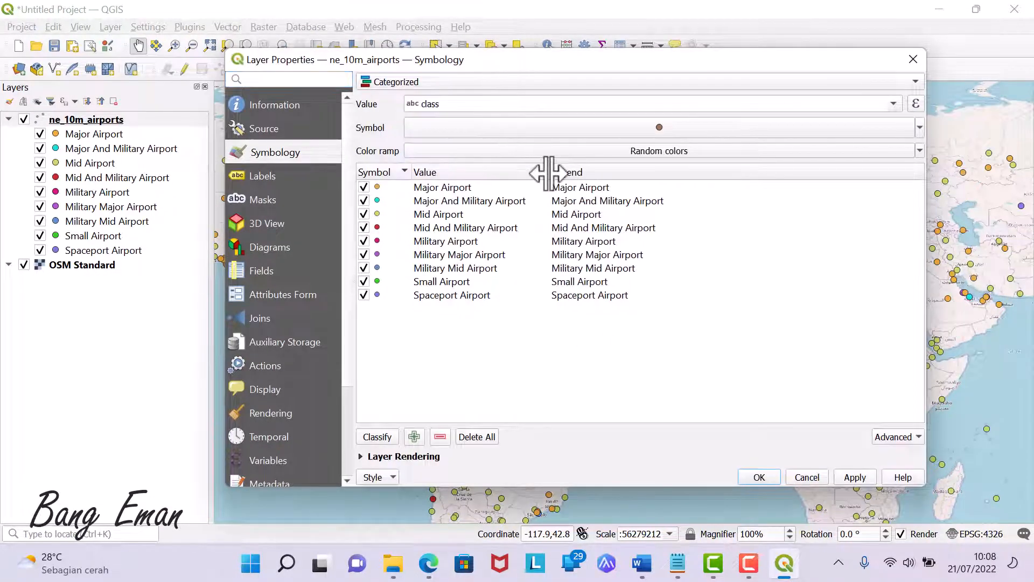
click(501, 213)
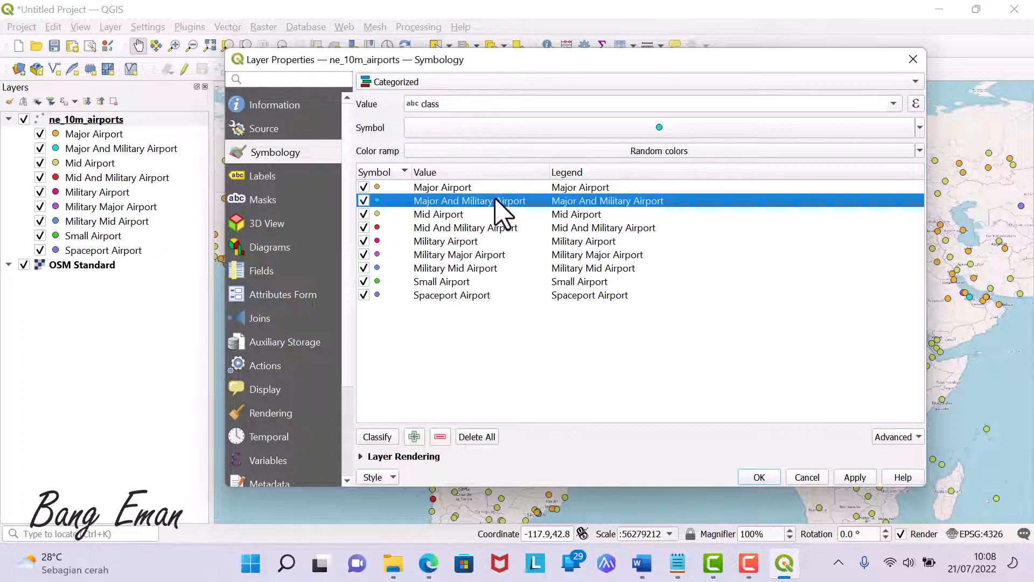
ctrl+click(498, 229)
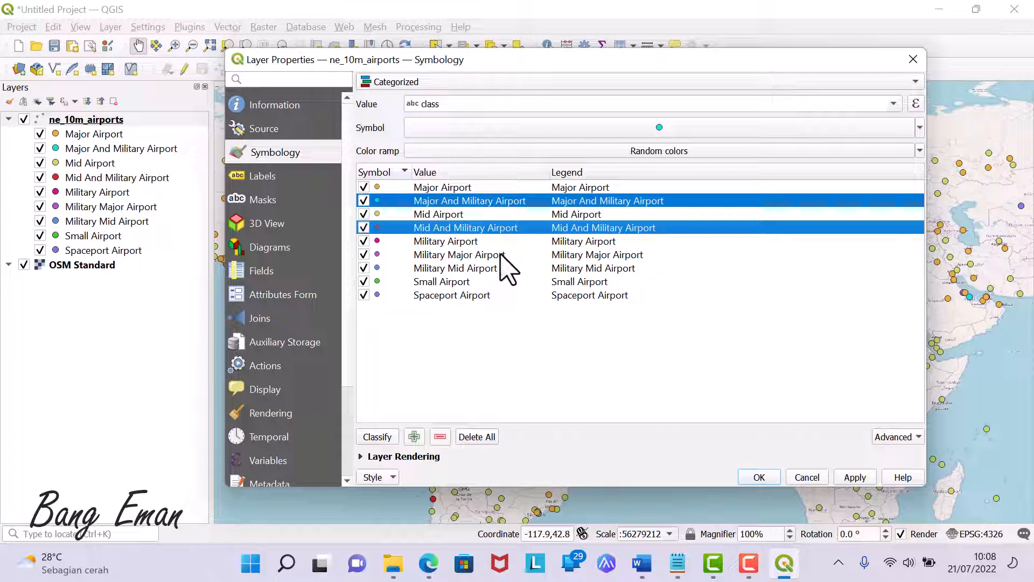
ctrl+click(501, 255)
ctrl+click(500, 269)
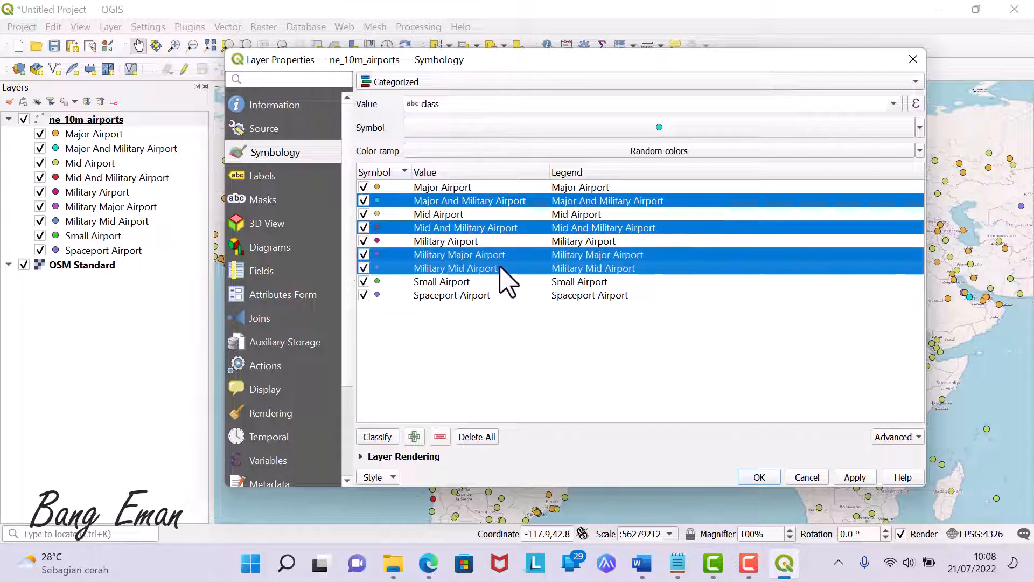
ctrl+click(494, 296)
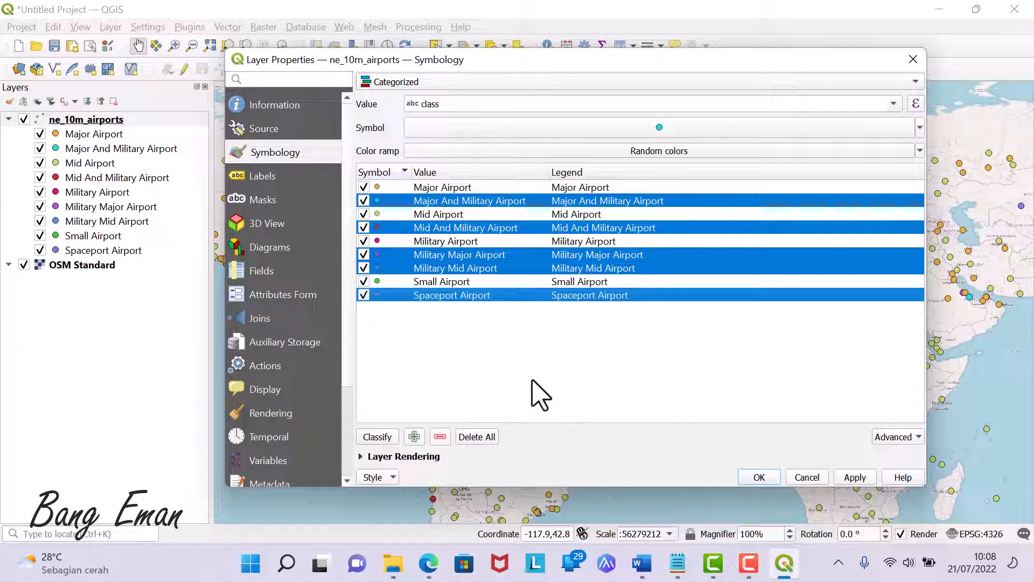
click(440, 437)
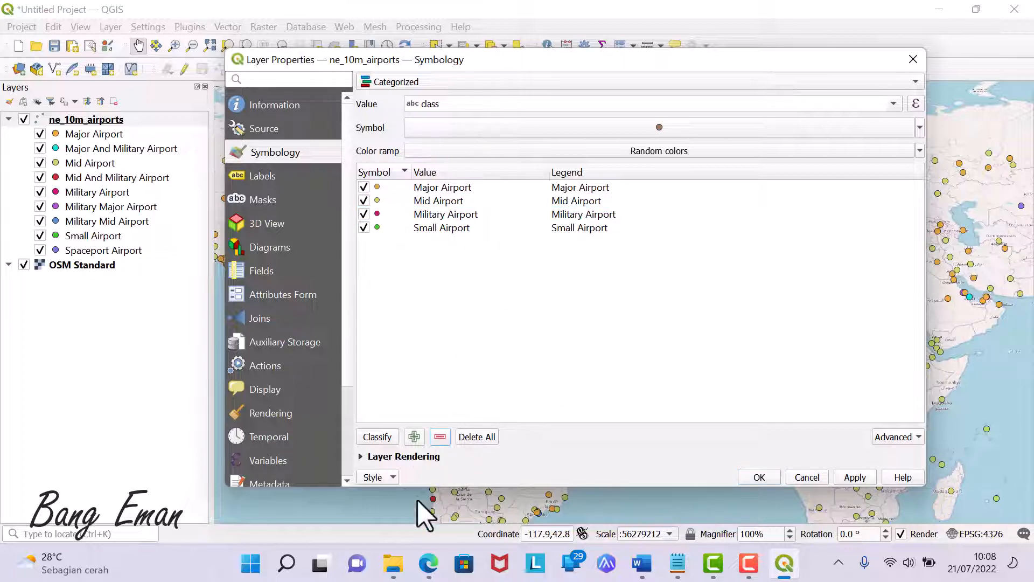
Switch to the web browser and read tutorial steps 14 and 15 on changing the symbol sizes of the airport categories.
click(429, 563)
scroll(453, 395, down, 7)
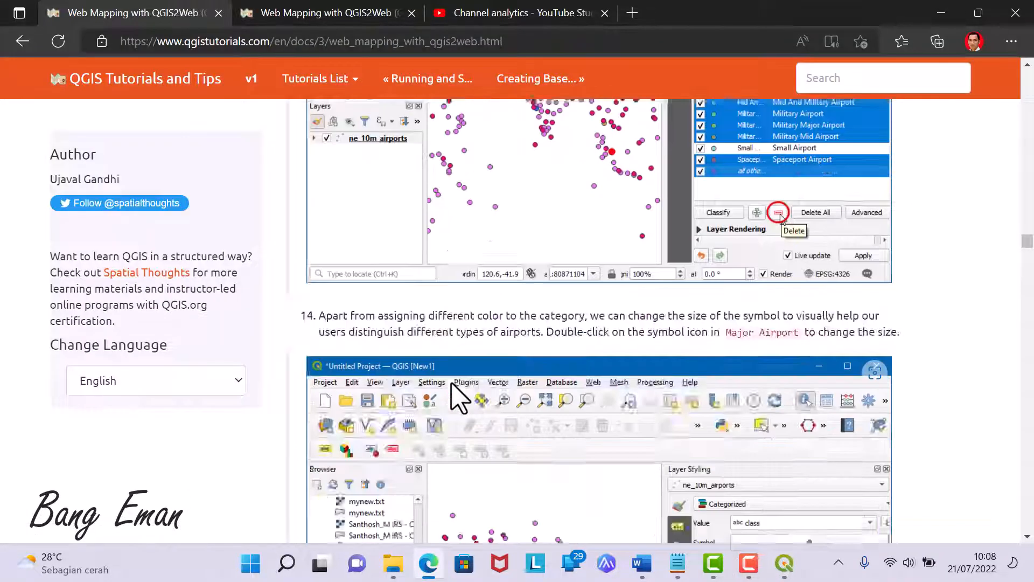
scroll(457, 396, down, 3)
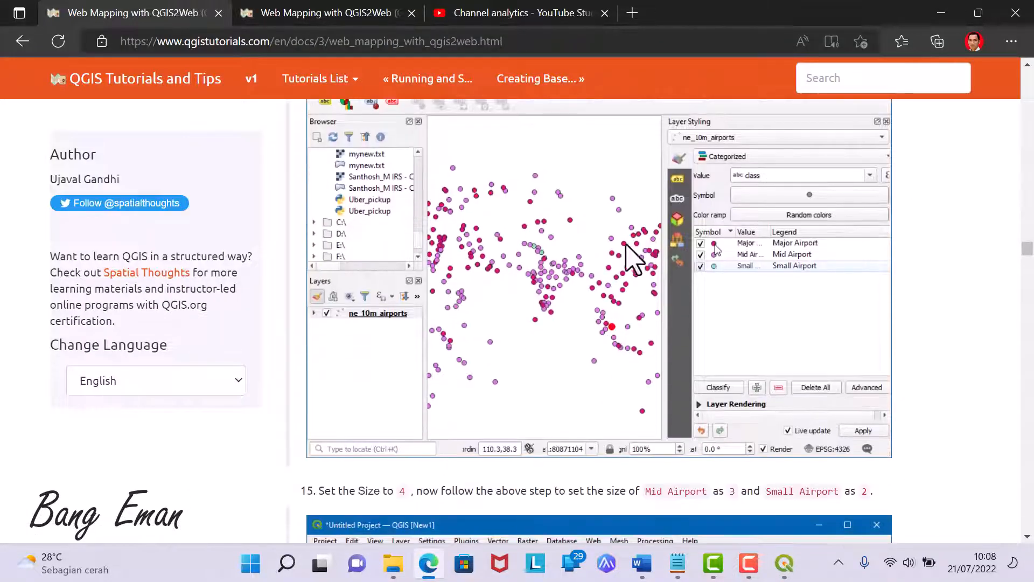
scroll(633, 260, down, 4)
scroll(633, 260, down, 5)
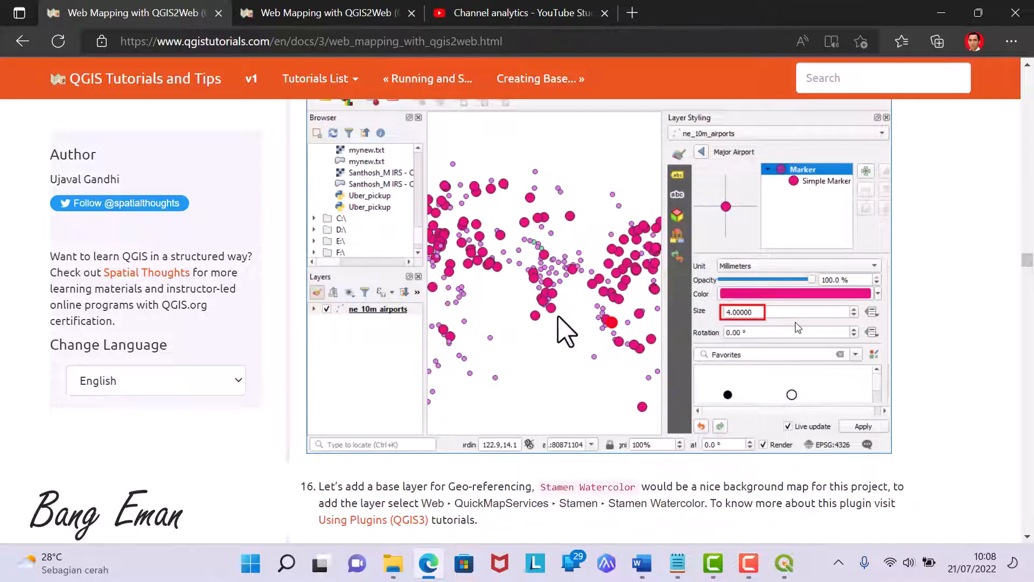
scroll(560, 325, up, 4)
scroll(561, 331, up, 1)
scroll(561, 331, down, 3)
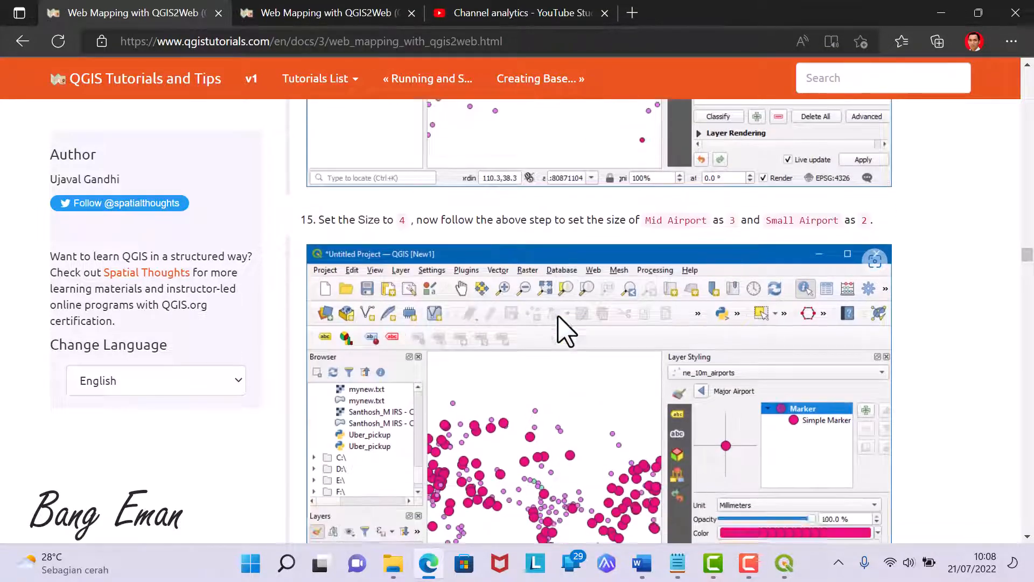
Return to QGIS and delete the remaining Military Airport category from the ne_10m_airports symbology.
click(939, 16)
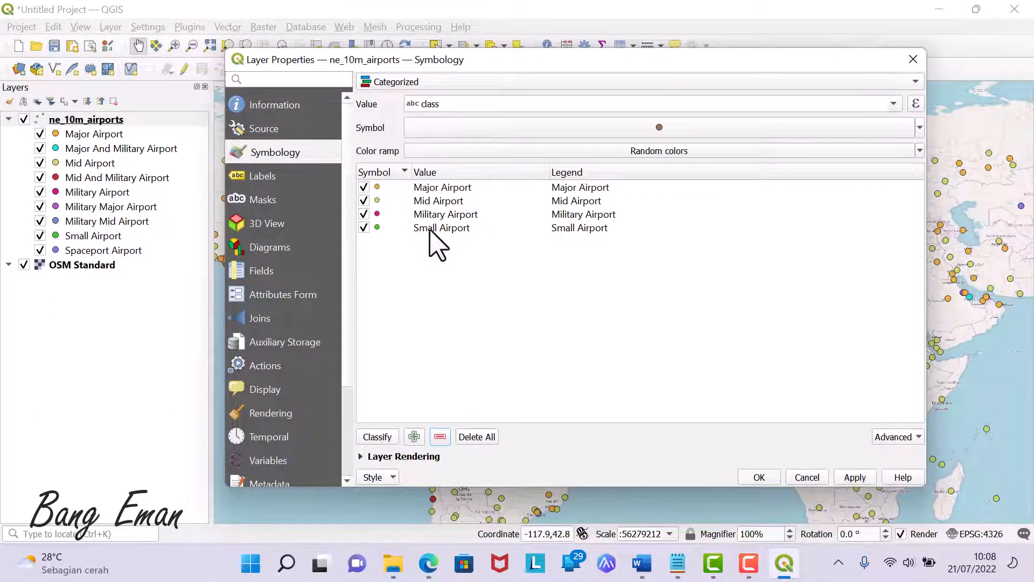
click(450, 214)
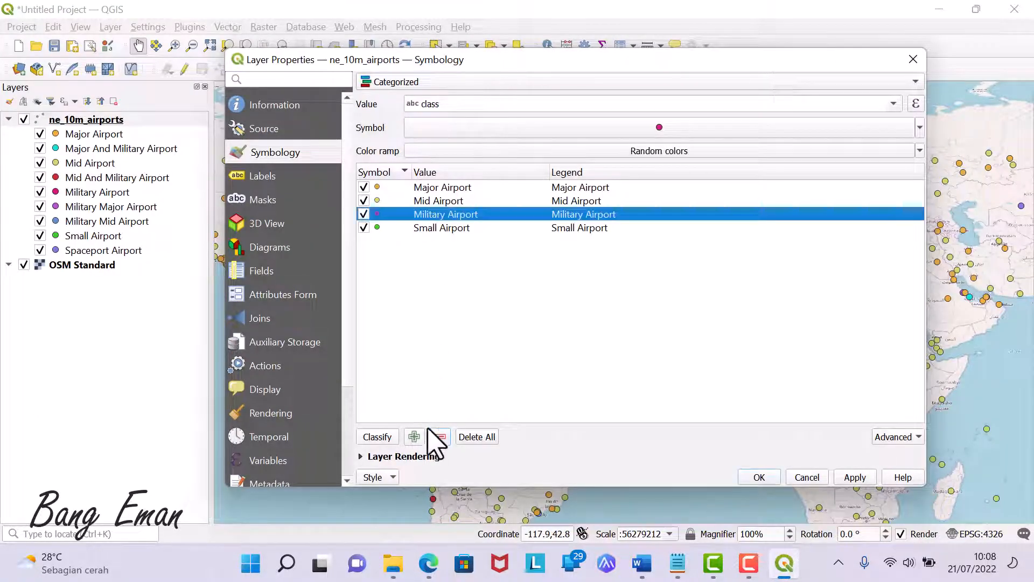
click(440, 437)
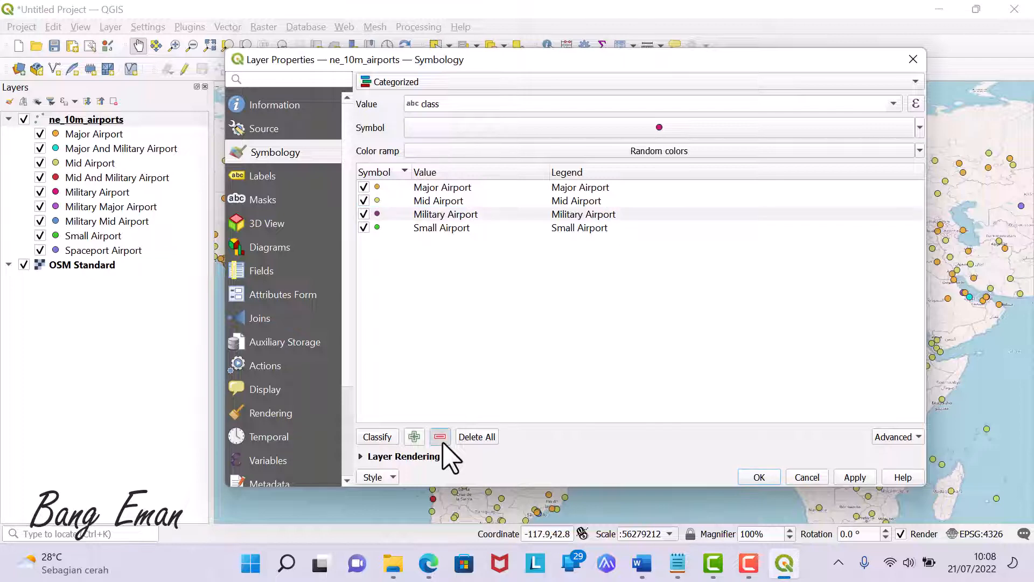
Set the symbol size of the Major Airport category to 4 millimeters.
click(439, 189)
double_click(377, 188)
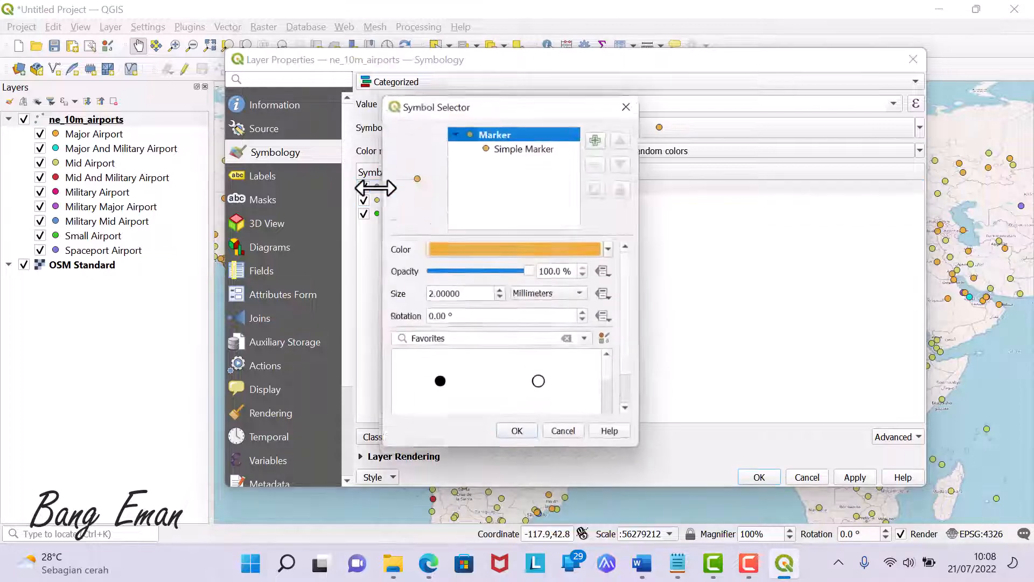
double_click(490, 296)
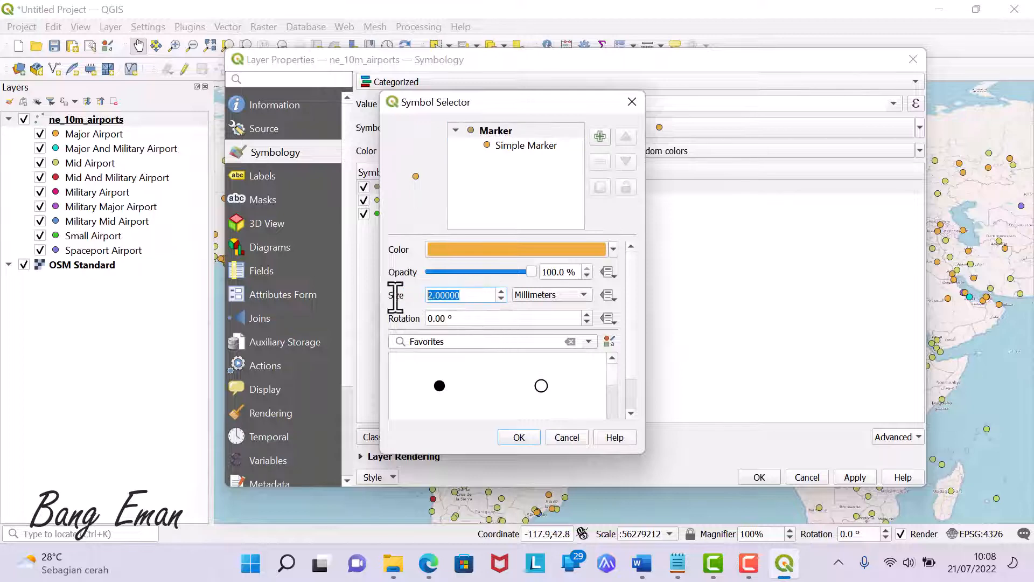
text(4)
click(520, 437)
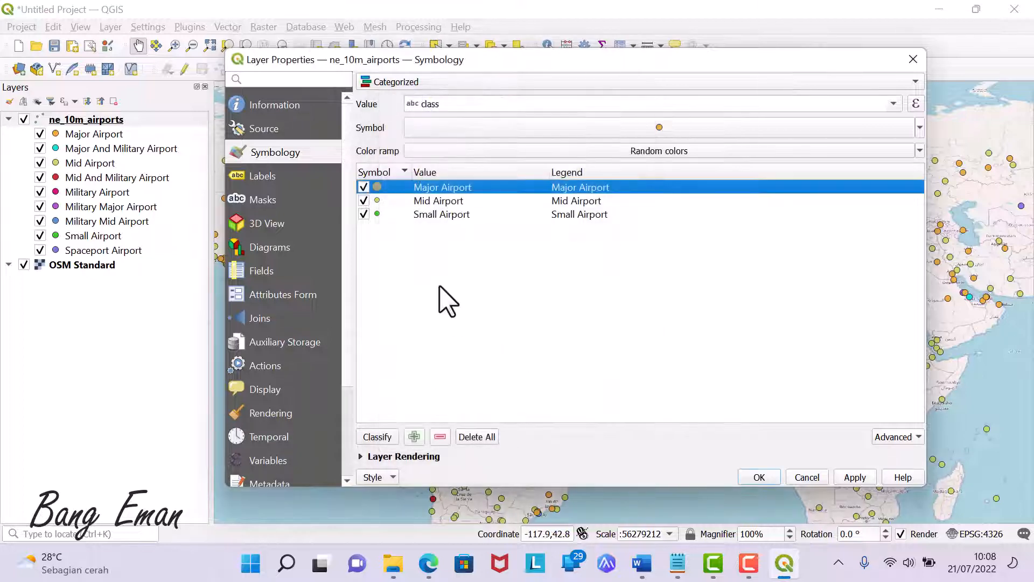
Set the symbol size of the Mid Airport category to 3 millimeters.
double_click(377, 201)
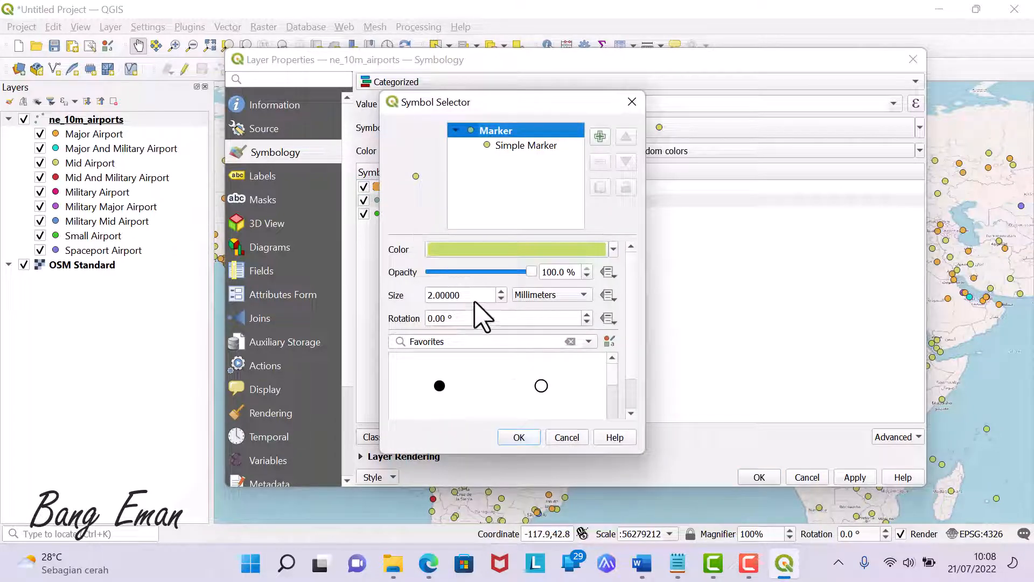
click(477, 295)
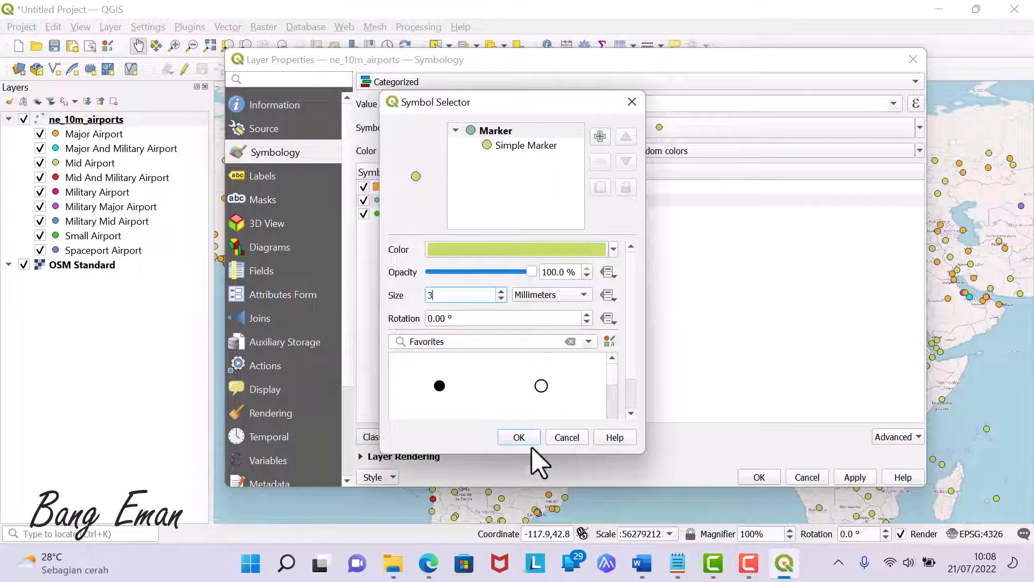
click(525, 437)
Accept the Small Airport symbol at size 2 millimeters and apply the symbology to the ne_10m_airports layer.
click(384, 215)
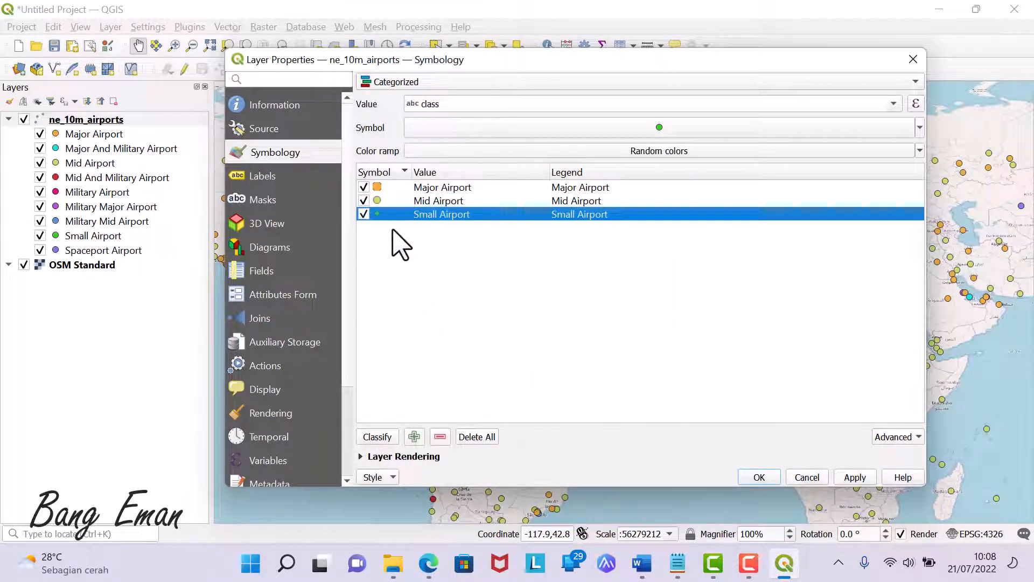
double_click(388, 215)
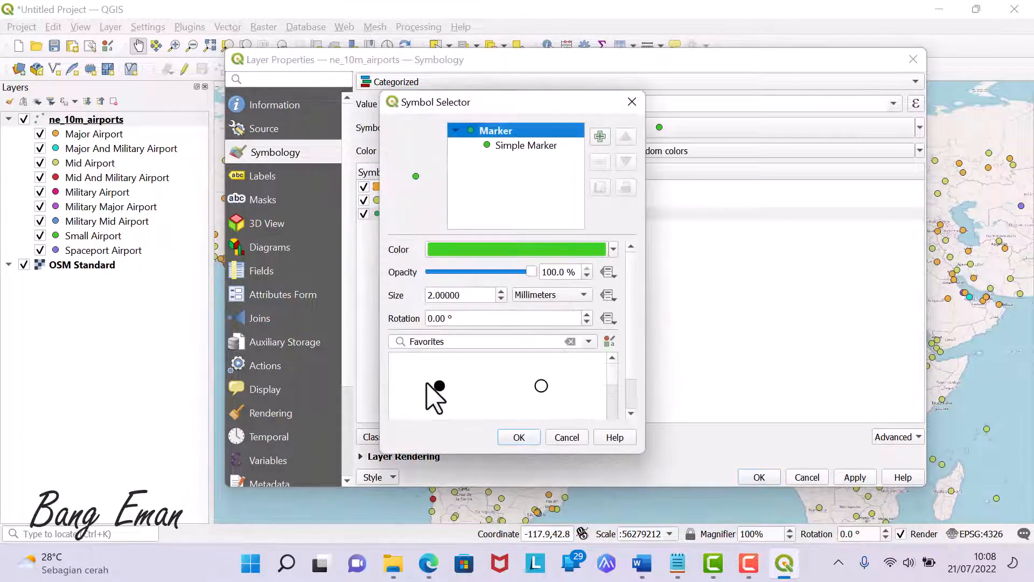
click(518, 437)
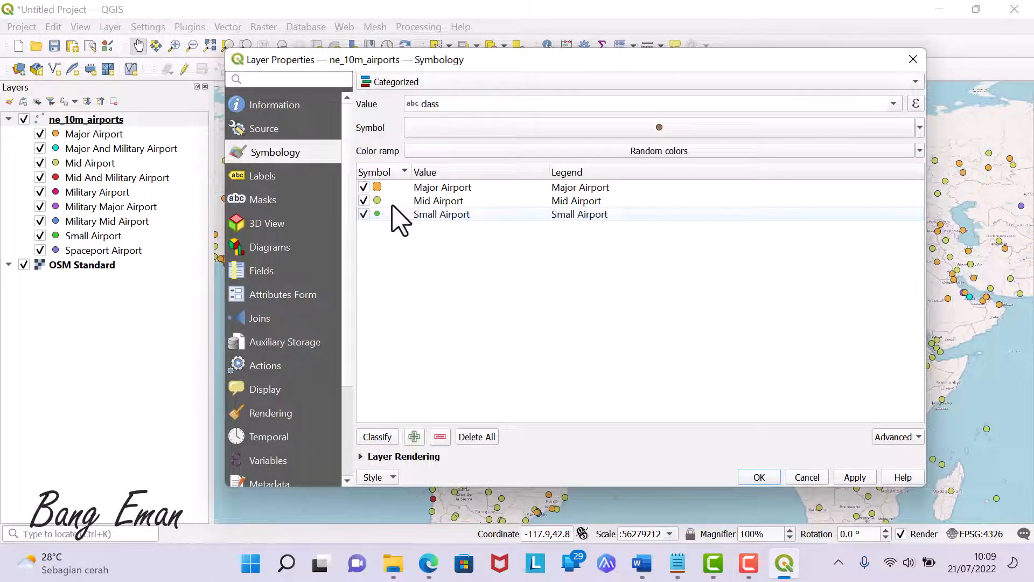
click(759, 476)
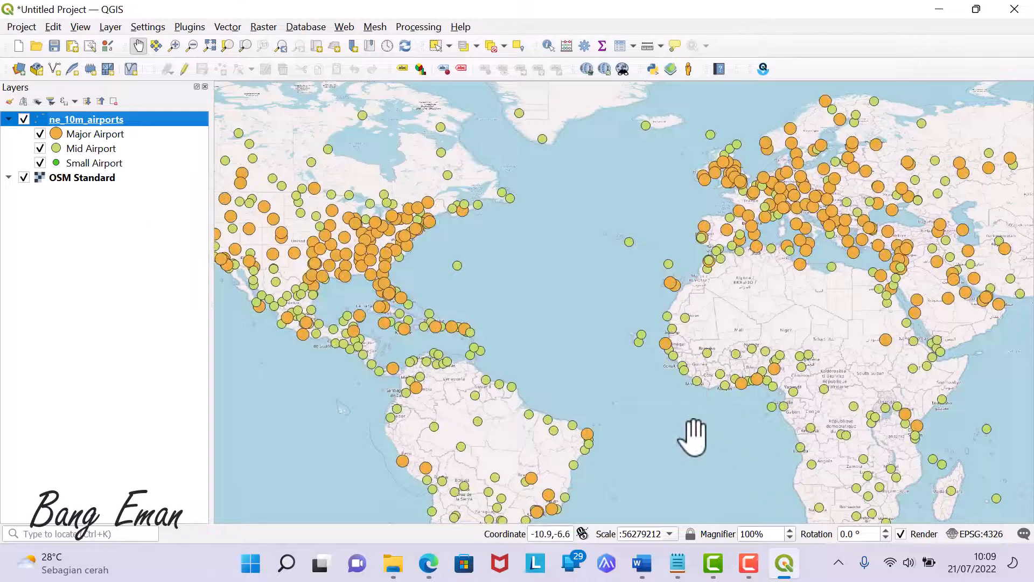
Zoom and pan the map from the Caribbean to the Middle East to examine the resized airport symbols.
scroll(452, 360, up, 2)
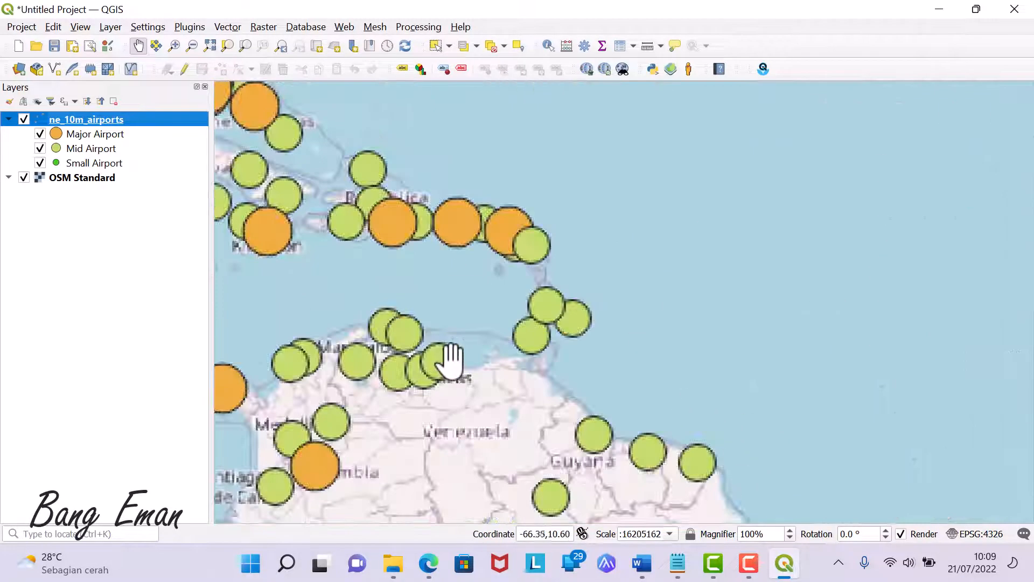
scroll(451, 359, down, 2)
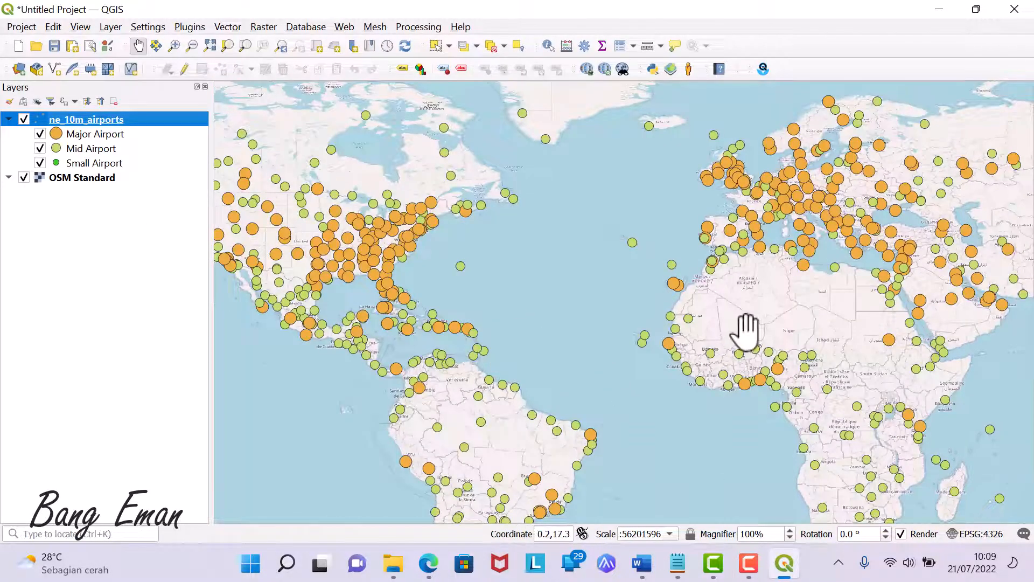
drag(746, 331, 508, 373)
scroll(721, 330, up, 2)
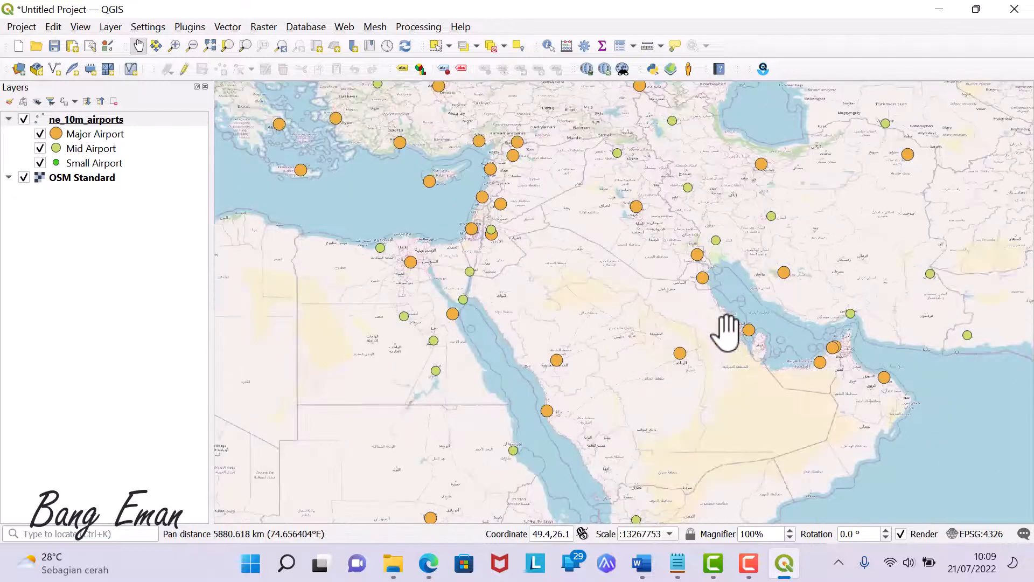
drag(554, 307, 649, 300)
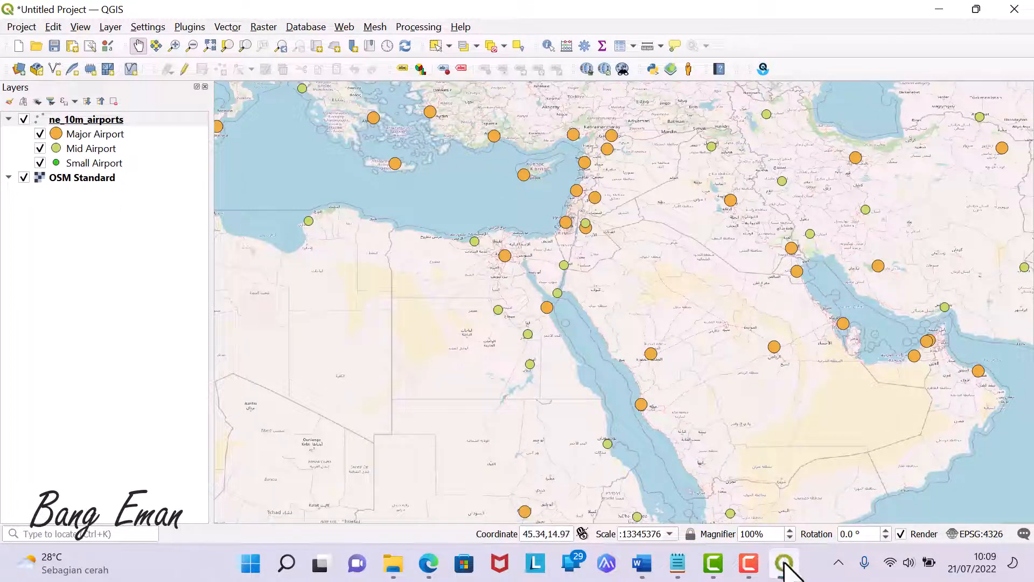
Switch to the web browser and read tutorial step 16 on adding the Stamen Watercolor base layer.
click(429, 565)
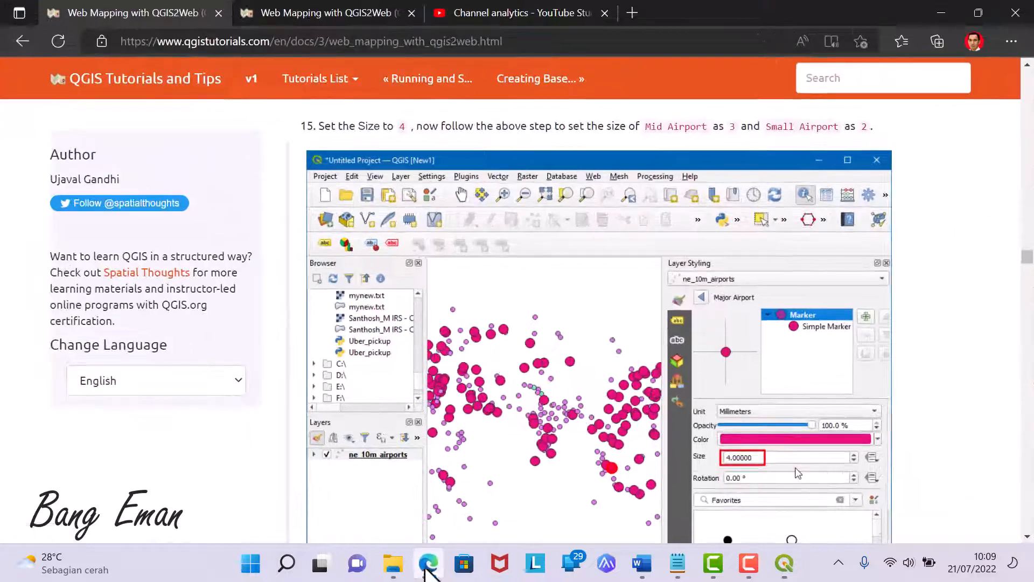
scroll(446, 264, down, 10)
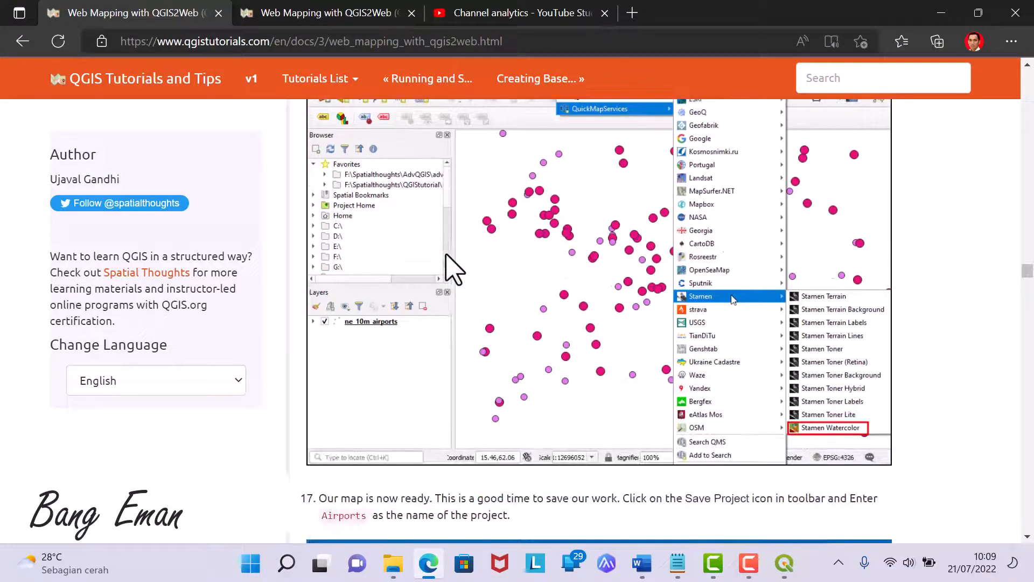
Return to QGIS and examine the airports over the OSM Standard base map around the Mediterranean, comparing with the tutorial's base layer step.
click(783, 566)
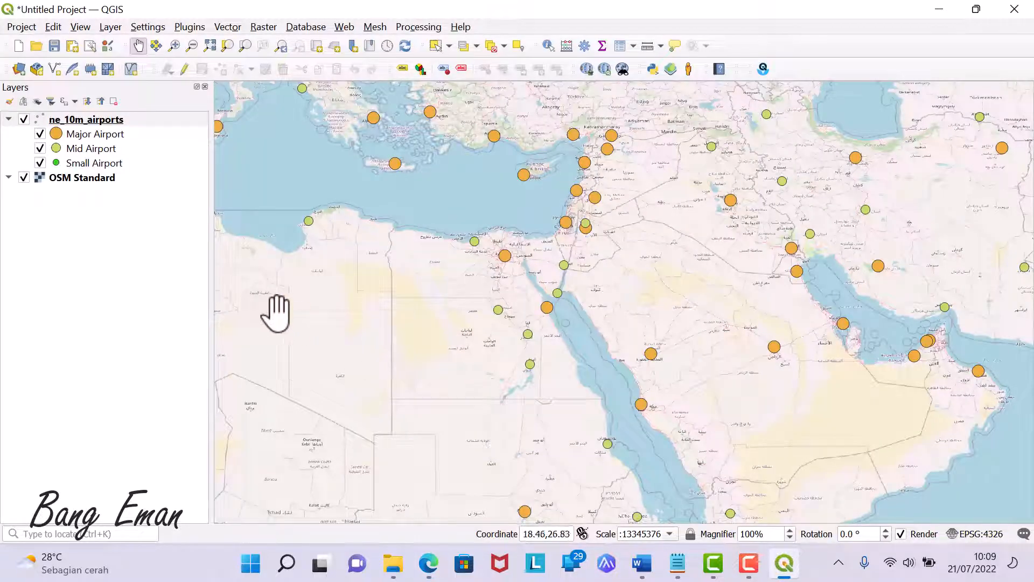
drag(407, 331, 503, 381)
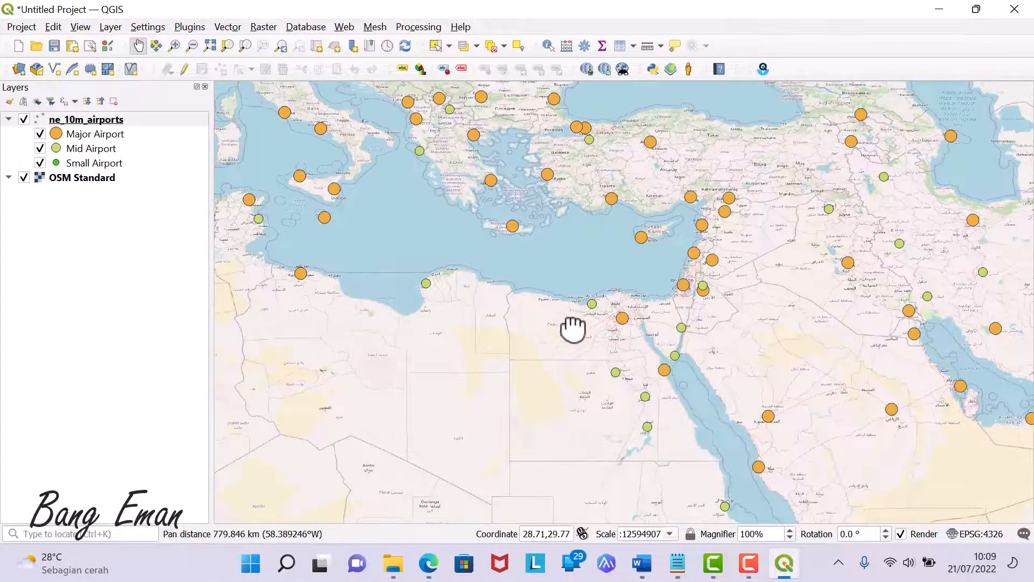
click(571, 325)
click(430, 565)
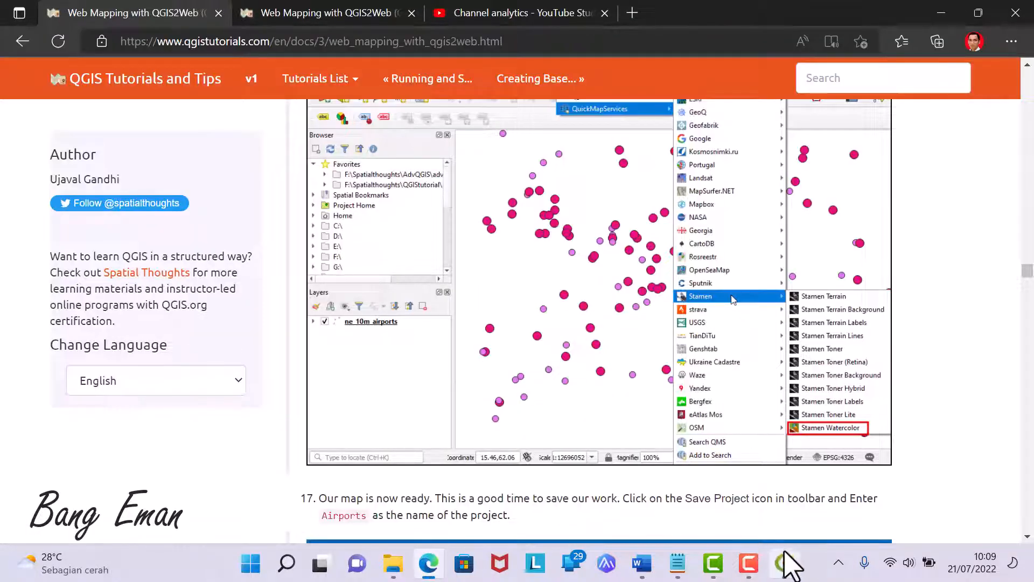
click(791, 563)
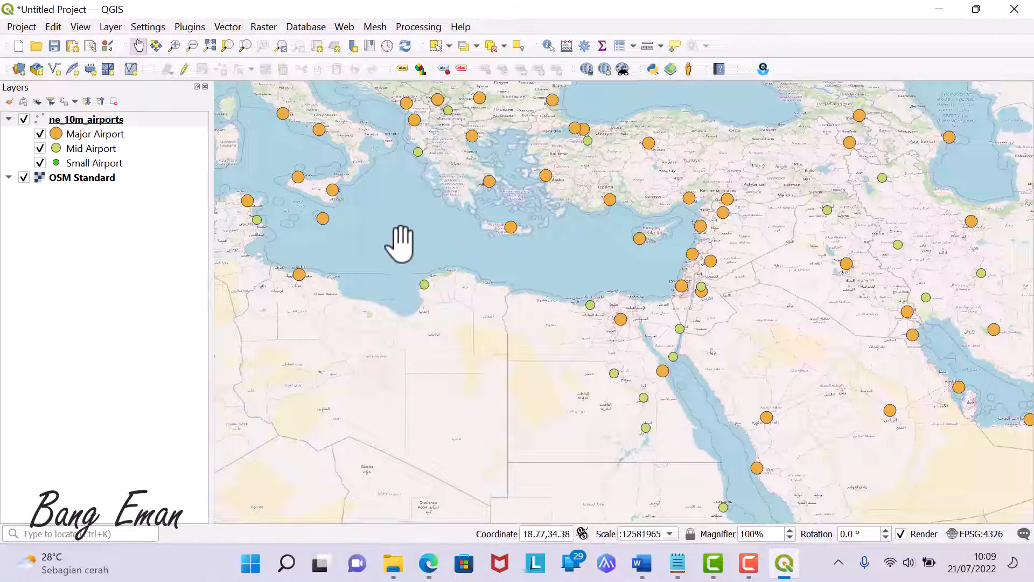
scroll(408, 241, down, 1)
drag(404, 238, 485, 459)
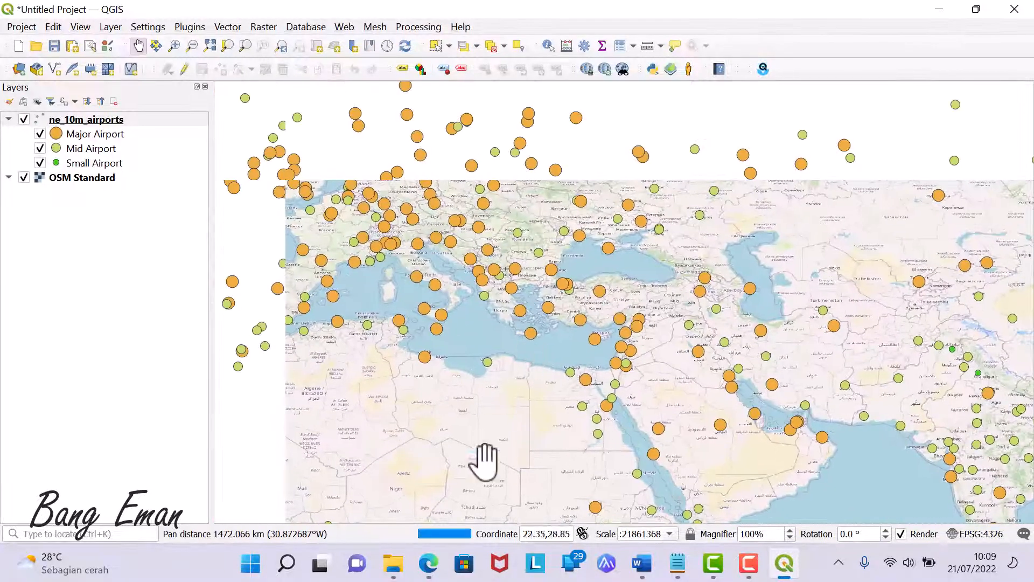
Switch to the web browser and read tutorial steps 17 and 18 on saving the project and creating the web map with qgis2web.
click(423, 572)
scroll(463, 296, down, 5)
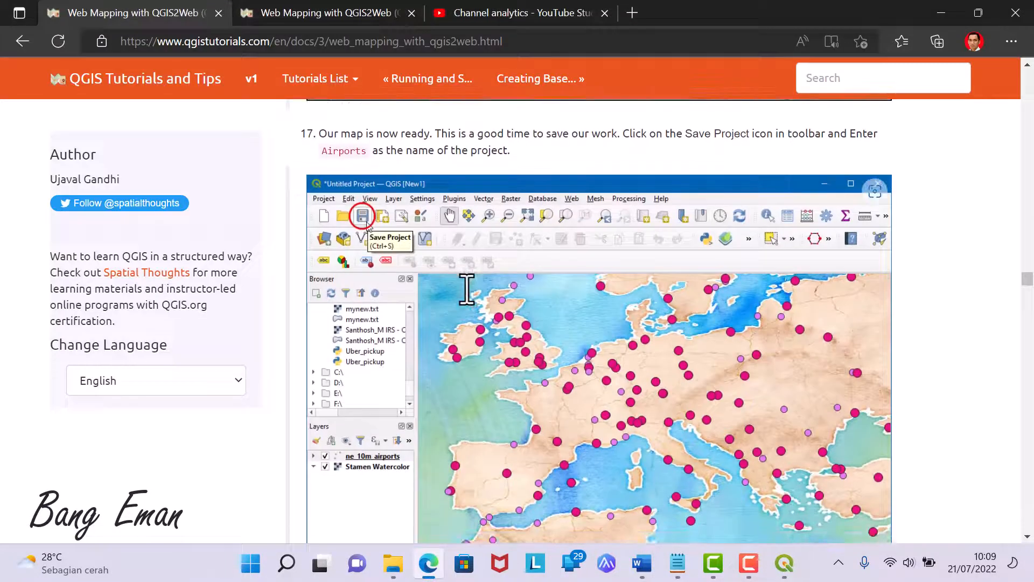
scroll(466, 291, down, 7)
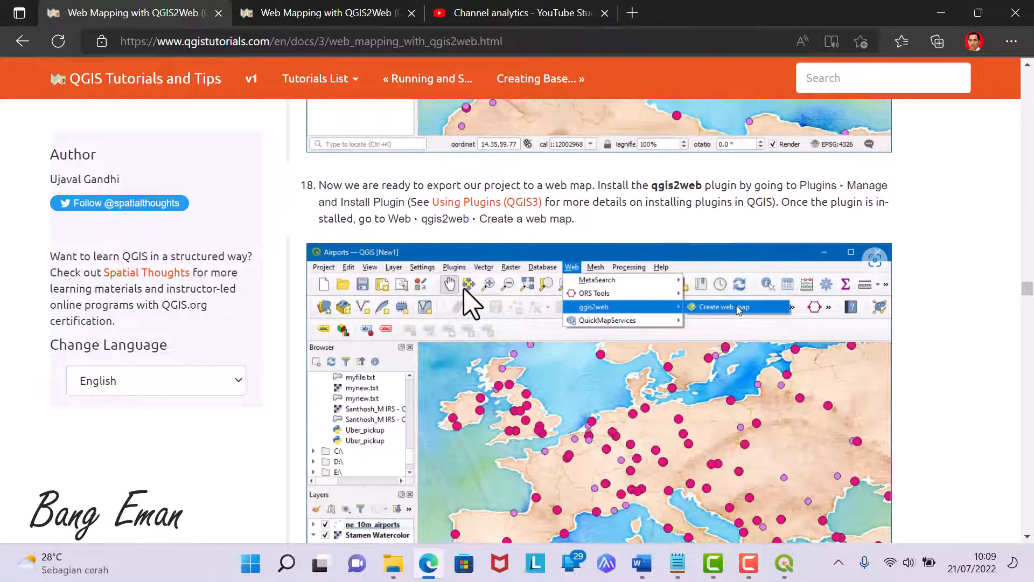
Switch to QGIS and save the airports project as qgis2web in the QGIS2WEB folder inside LATIHAN.
scroll(463, 296, up, 7)
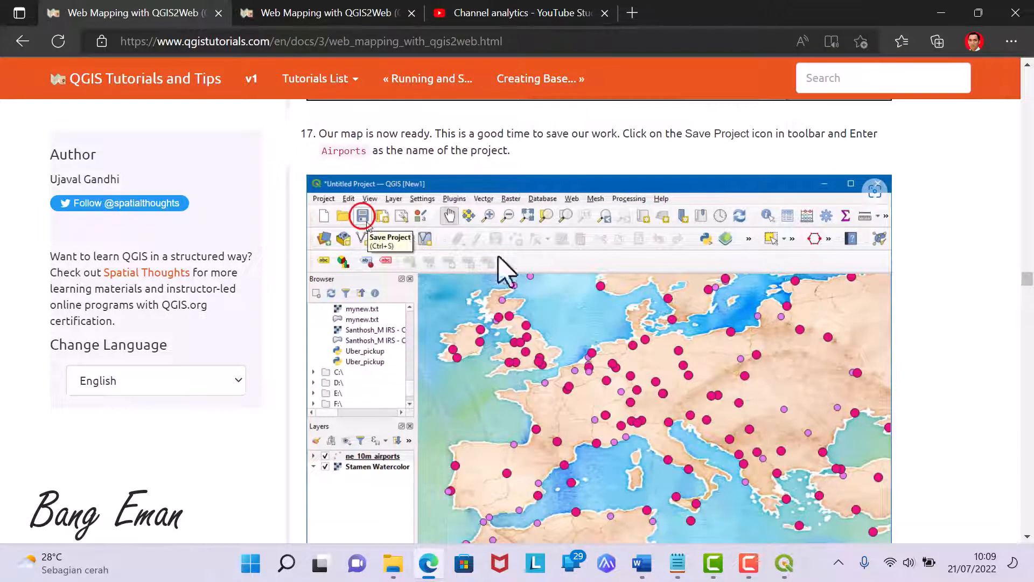
click(782, 572)
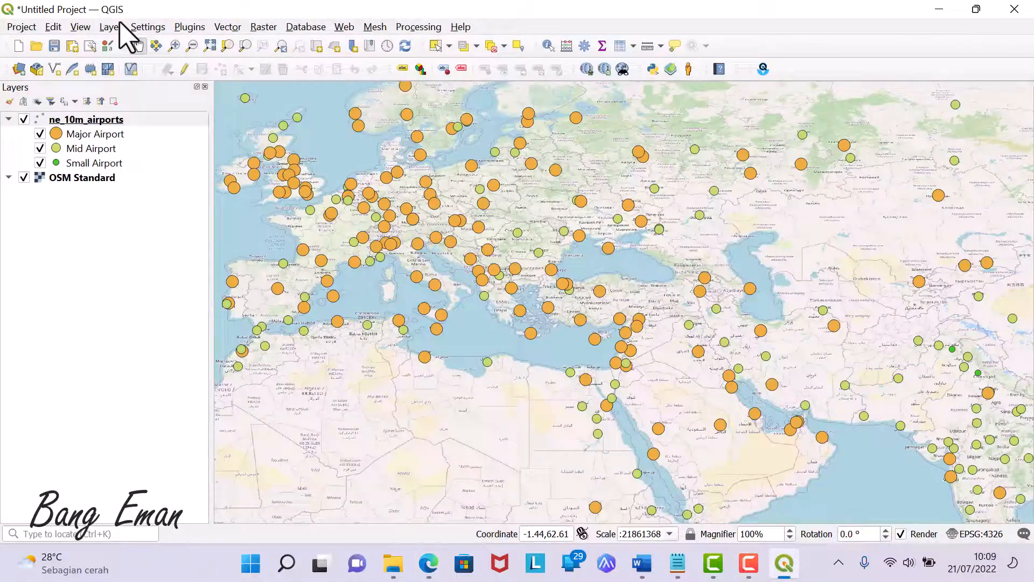
click(52, 44)
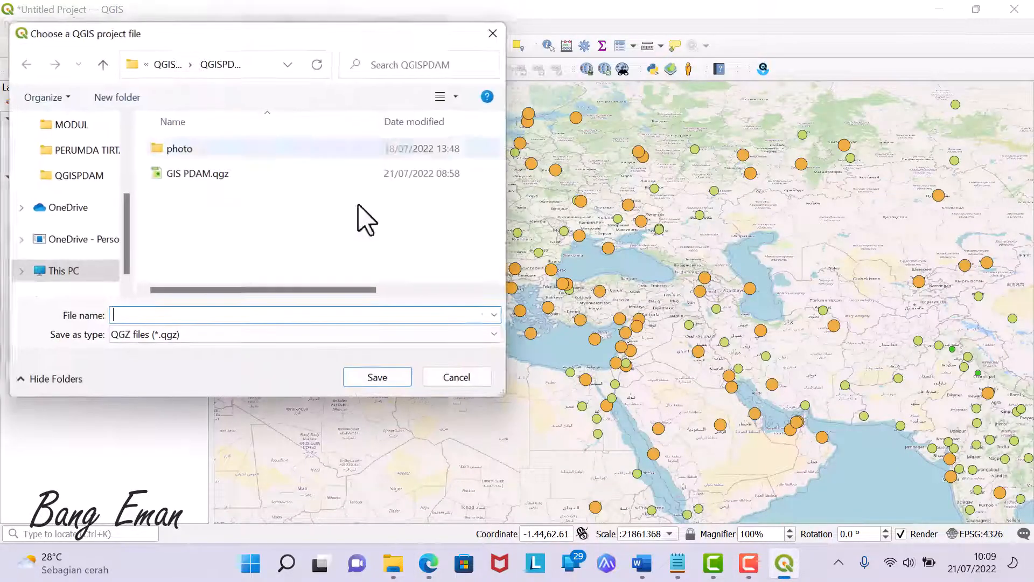
click(169, 62)
double_click(187, 229)
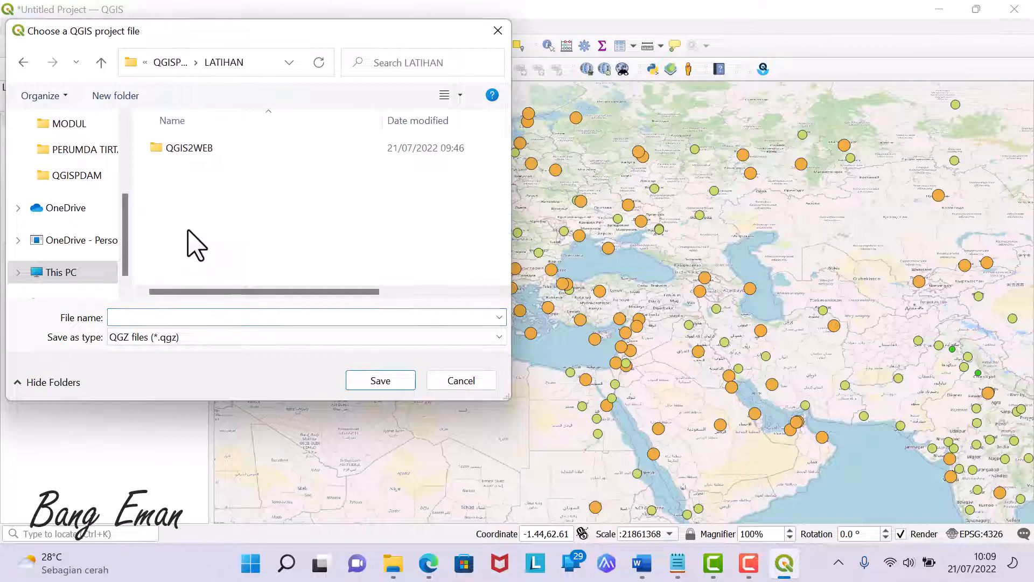
click(256, 318)
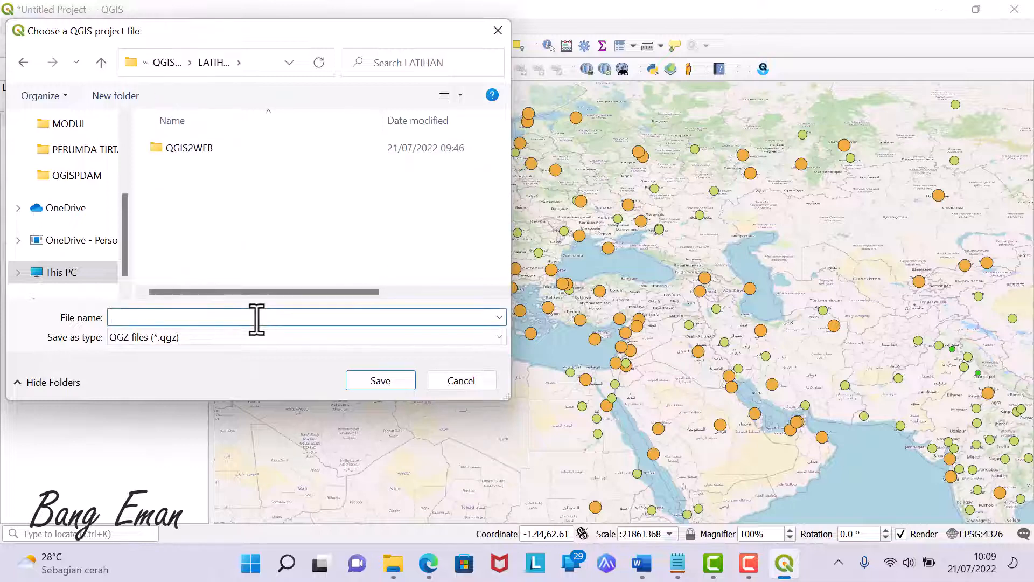
text(qgis)
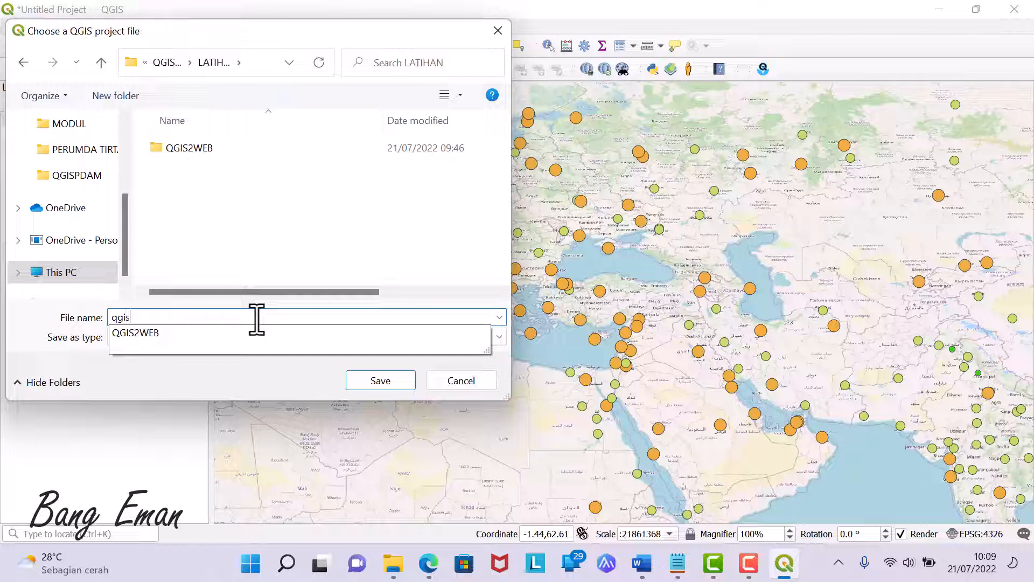
text(2web)
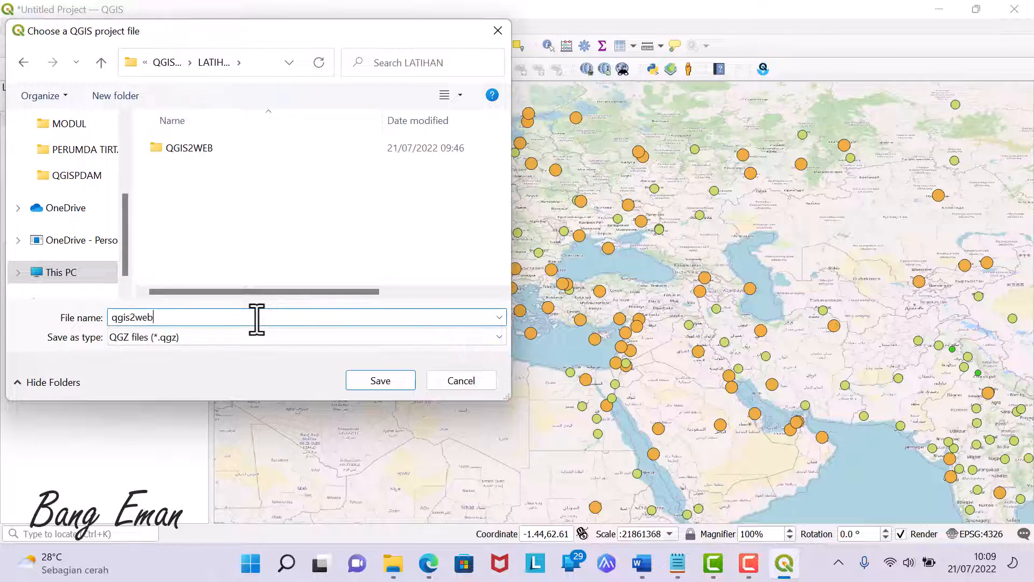
click(381, 380)
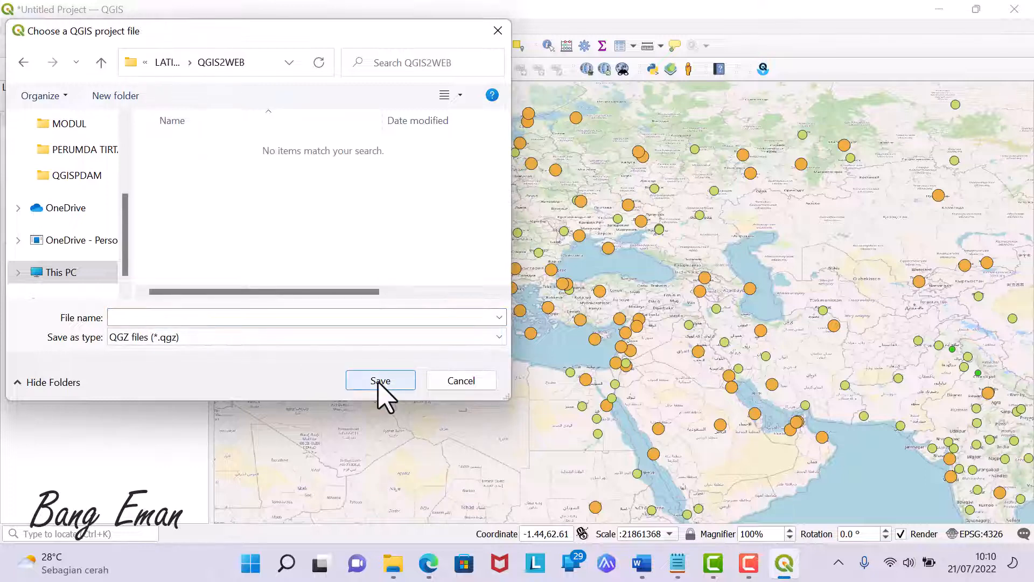
click(167, 62)
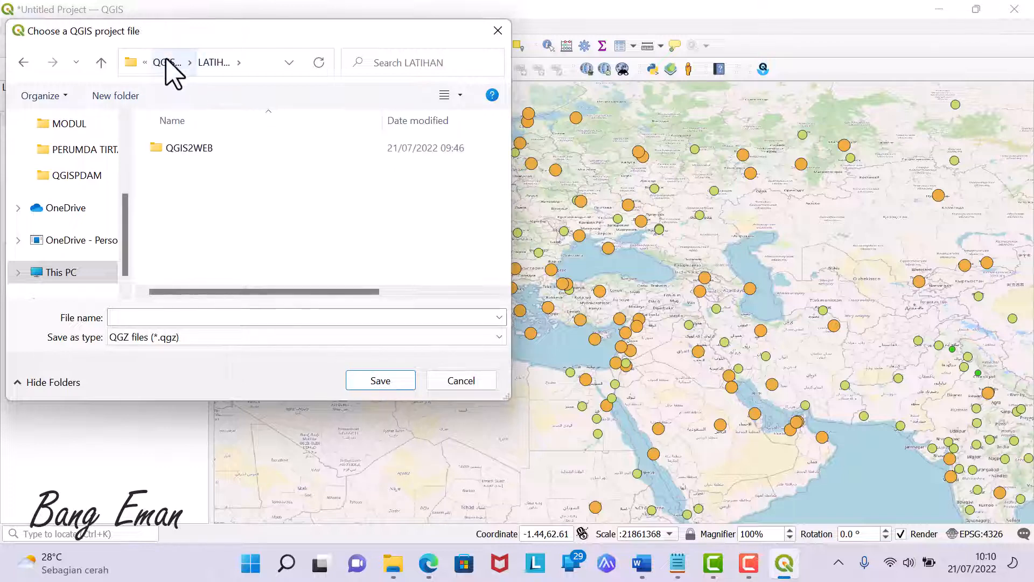
double_click(180, 151)
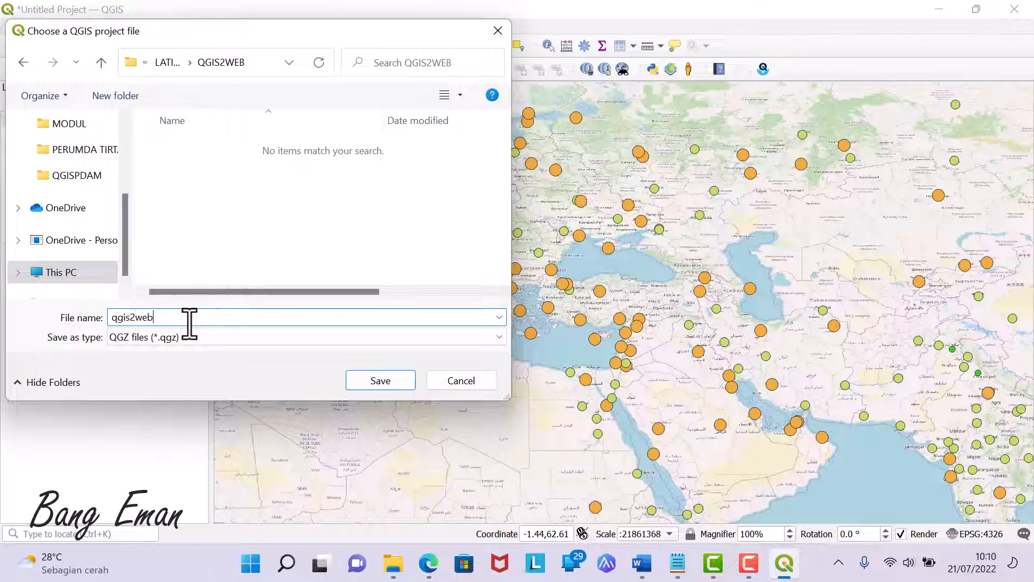
click(396, 381)
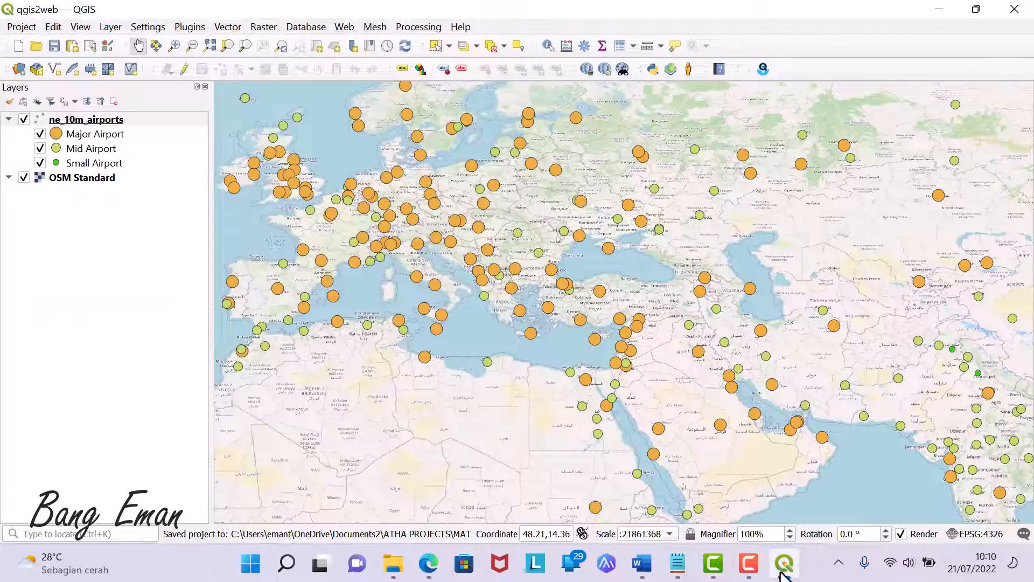
Check step 18 of the browser tutorial and, back in QGIS, start the qgis2web plugin's Create web map command.
click(432, 561)
scroll(516, 393, down, 6)
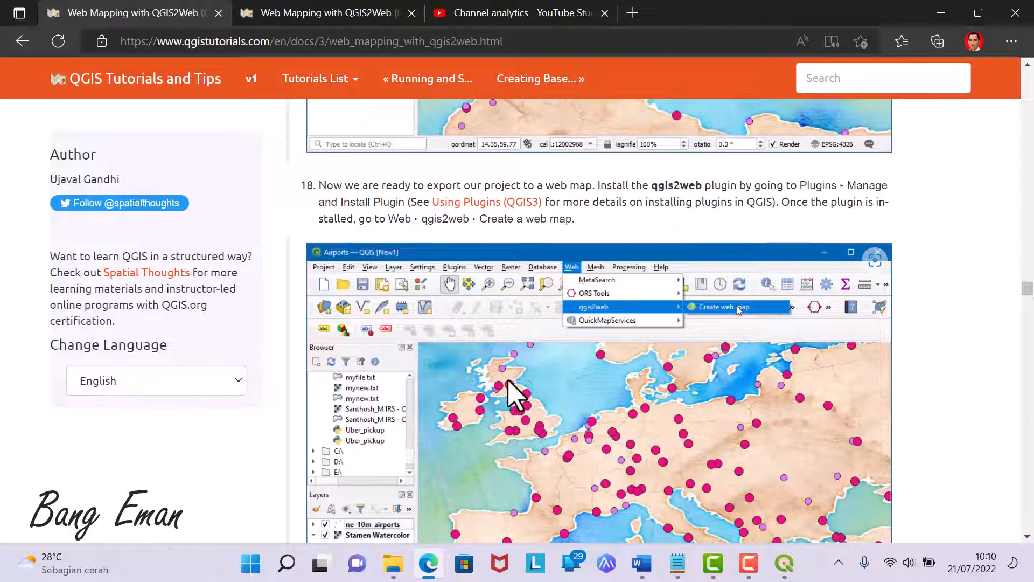
scroll(509, 381, down, 3)
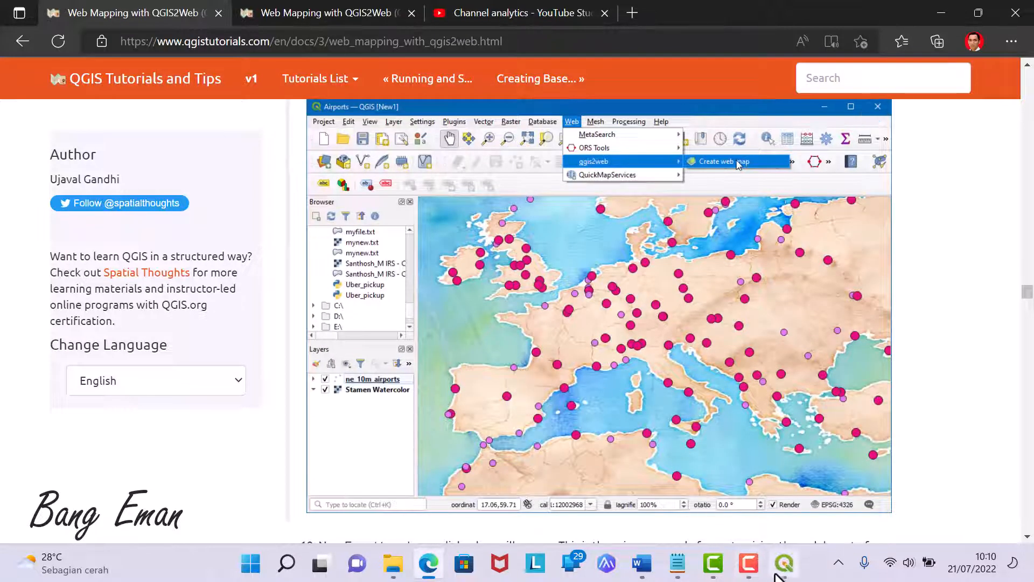
click(781, 567)
click(345, 27)
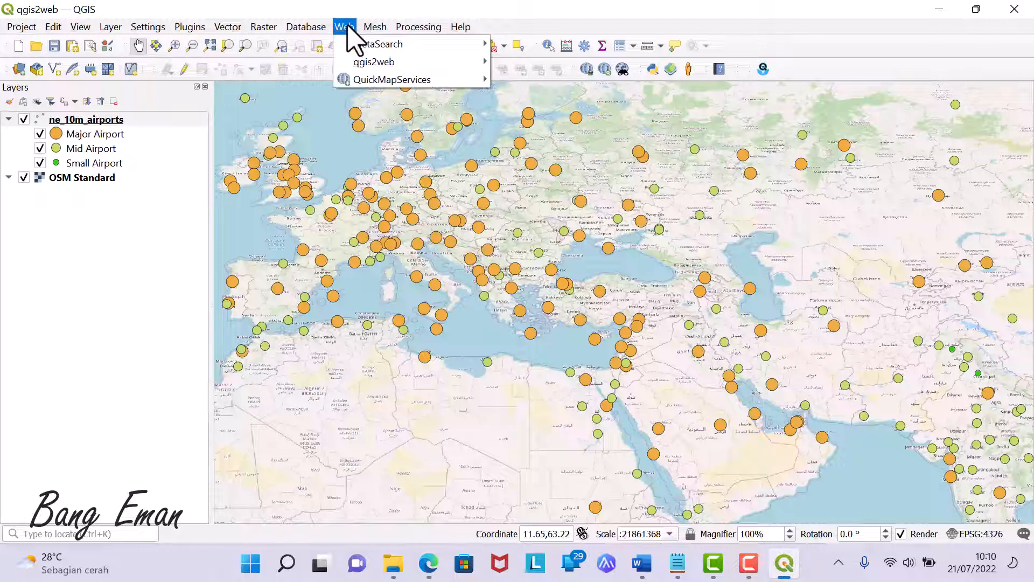
mouse_move(367, 63)
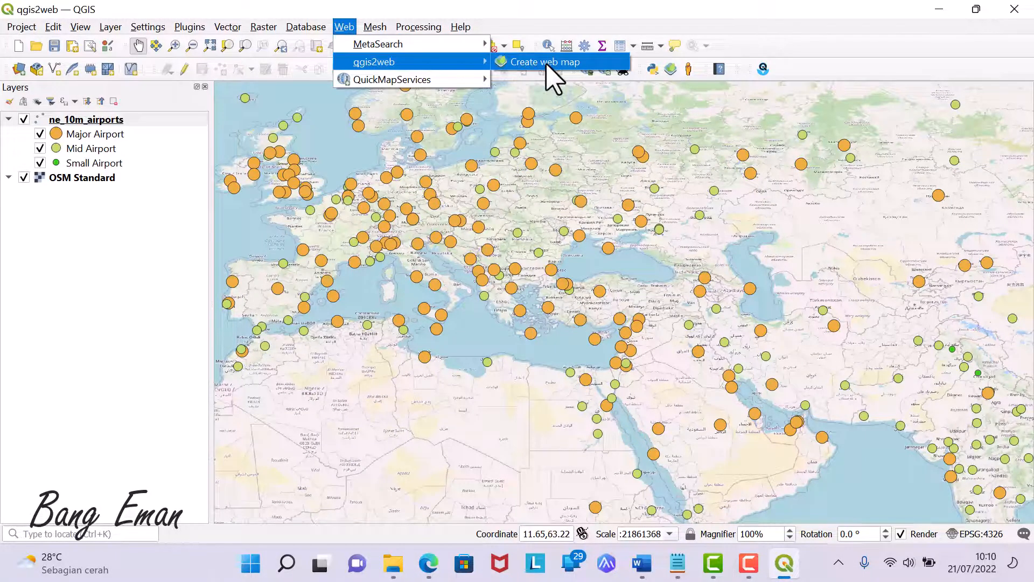
click(549, 63)
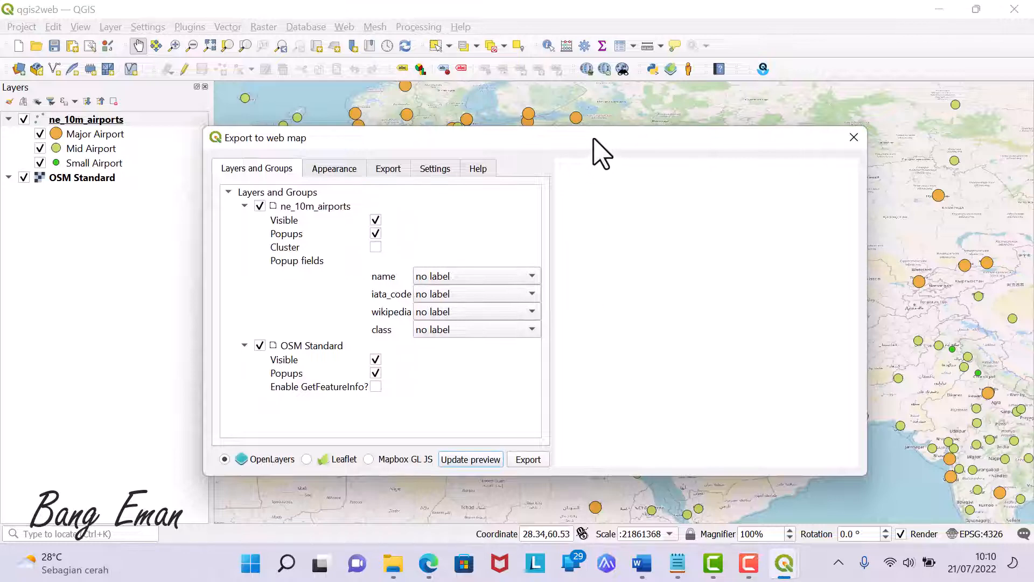
Make the Export to web map dialog taller and reposition it over the map canvas.
drag(593, 139, 613, 115)
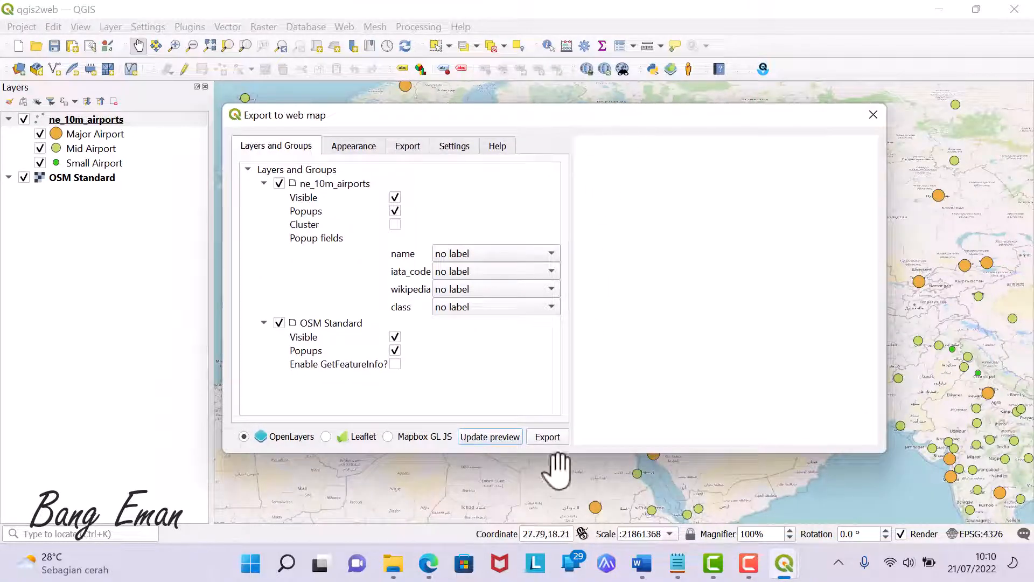
drag(582, 454, 574, 492)
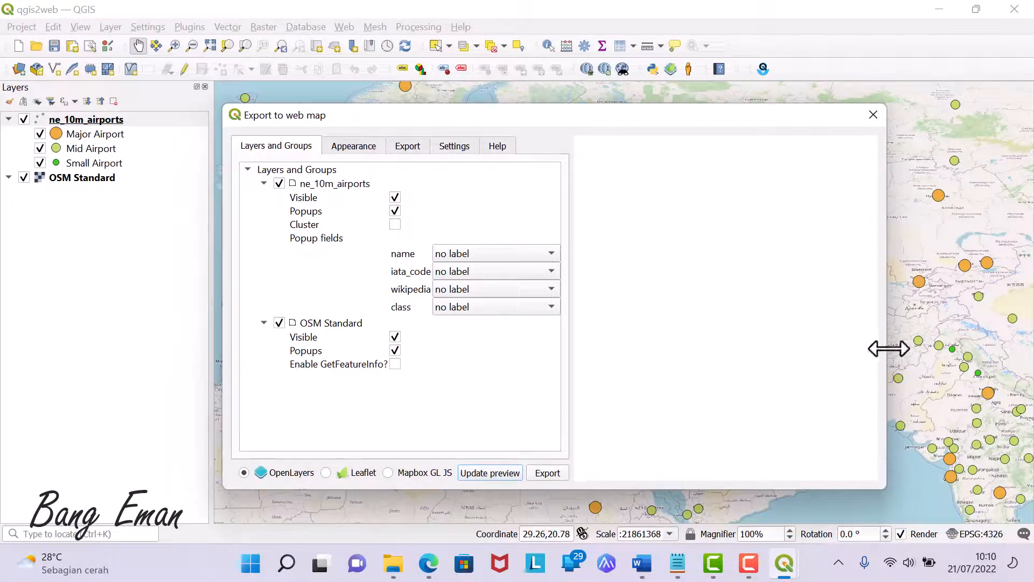
mouse_move(889, 349)
mouse_down()
mouse_move(815, 354)
mouse_move(884, 348)
mouse_up()
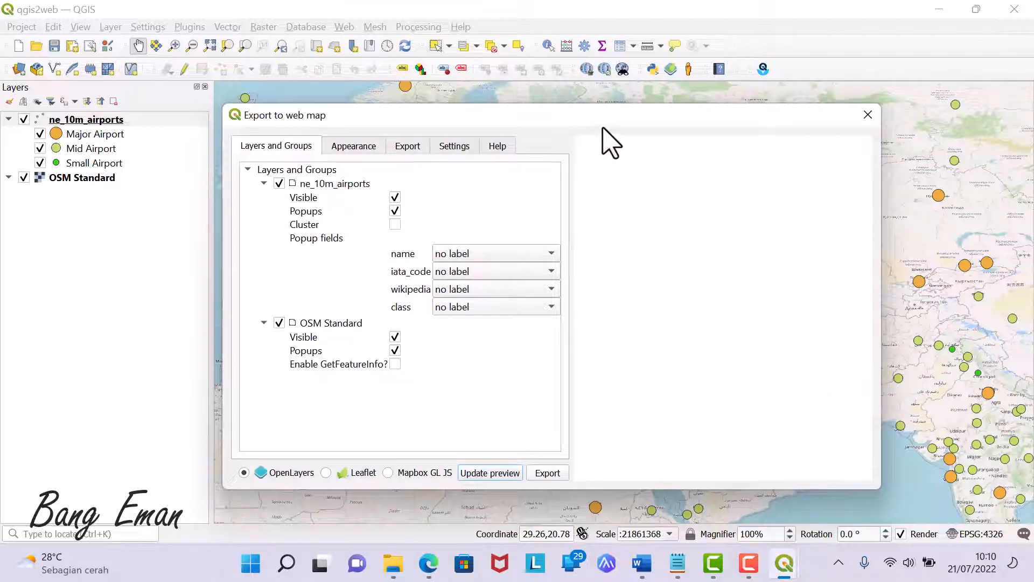
drag(603, 128, 621, 114)
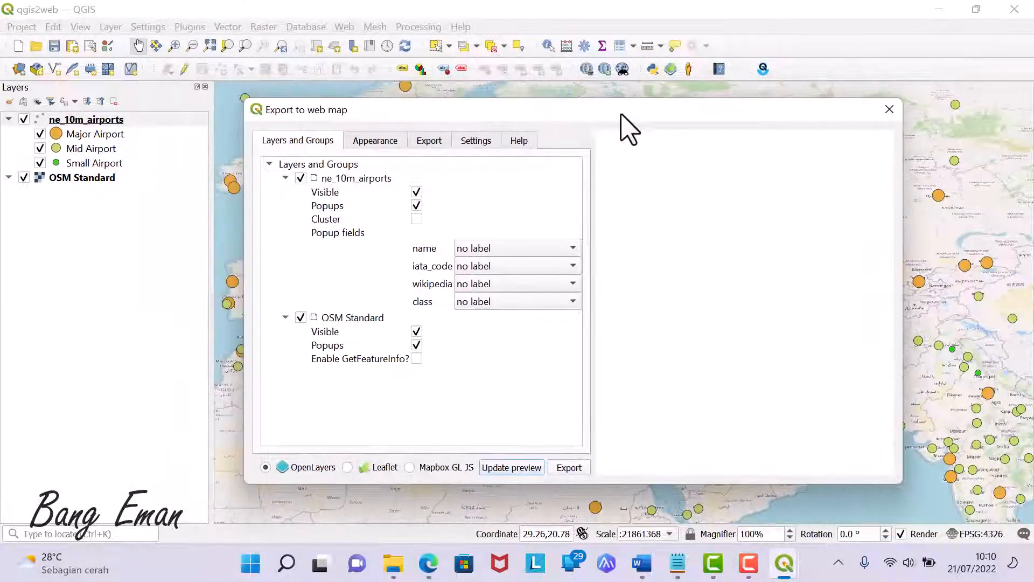
Look through the Appearance, Export, Settings and Help pages of the web map export dialog and return to Layers and Groups.
click(374, 141)
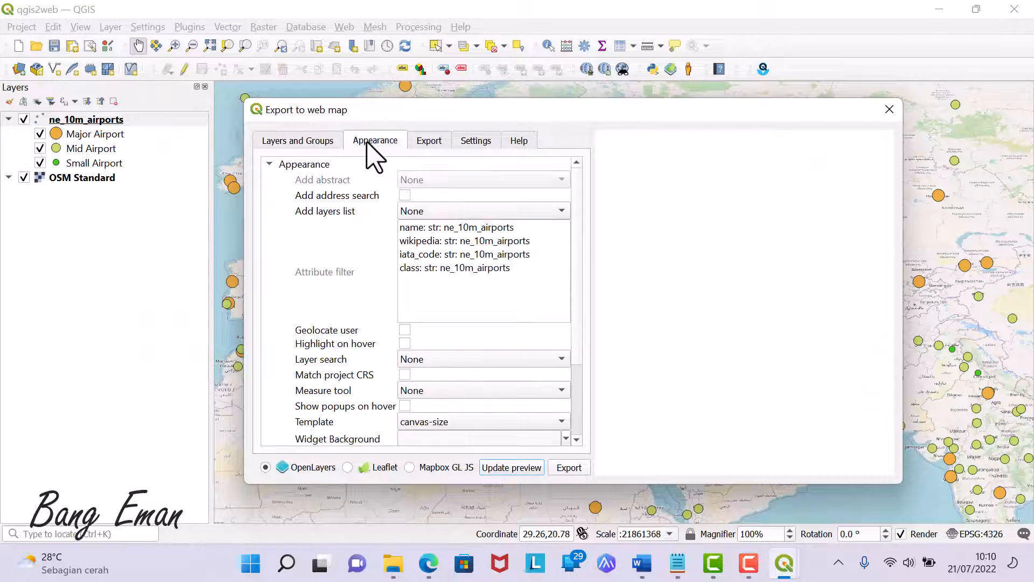
click(427, 144)
click(475, 143)
click(530, 145)
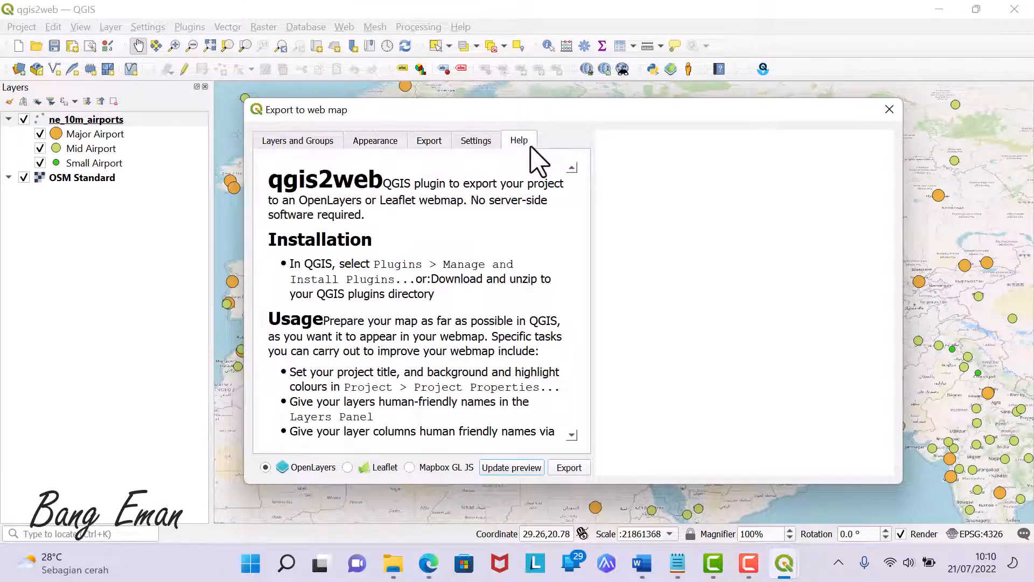
click(289, 155)
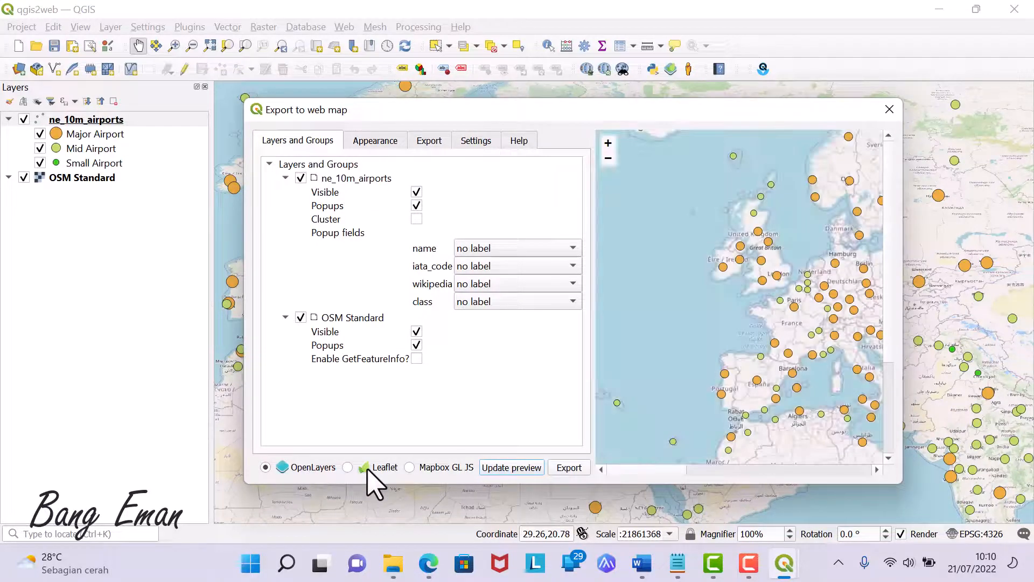
Compare the web map previews for Leaflet and Mapbox GL JS and return to the OpenLayers library.
click(384, 467)
click(431, 467)
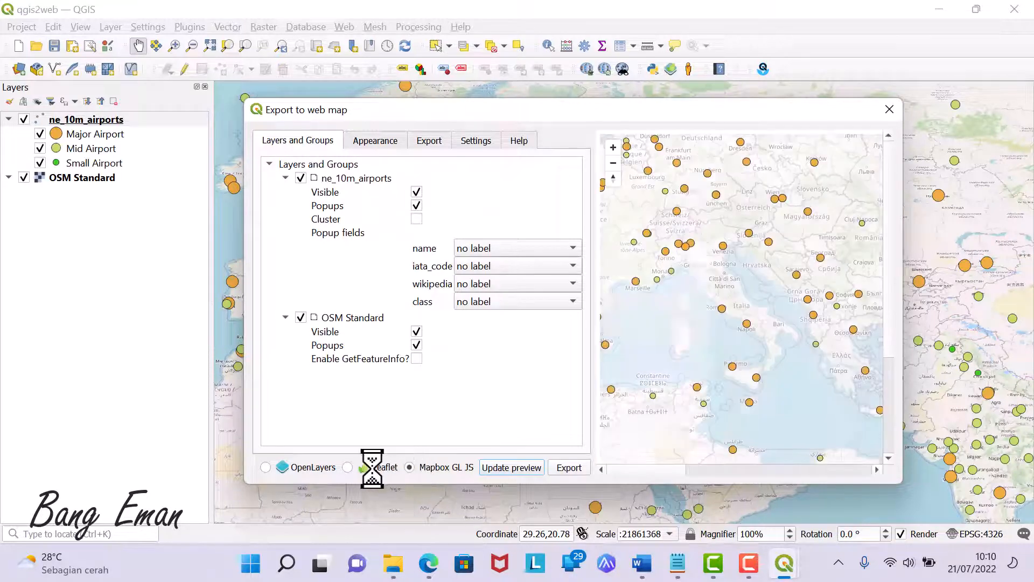
click(372, 467)
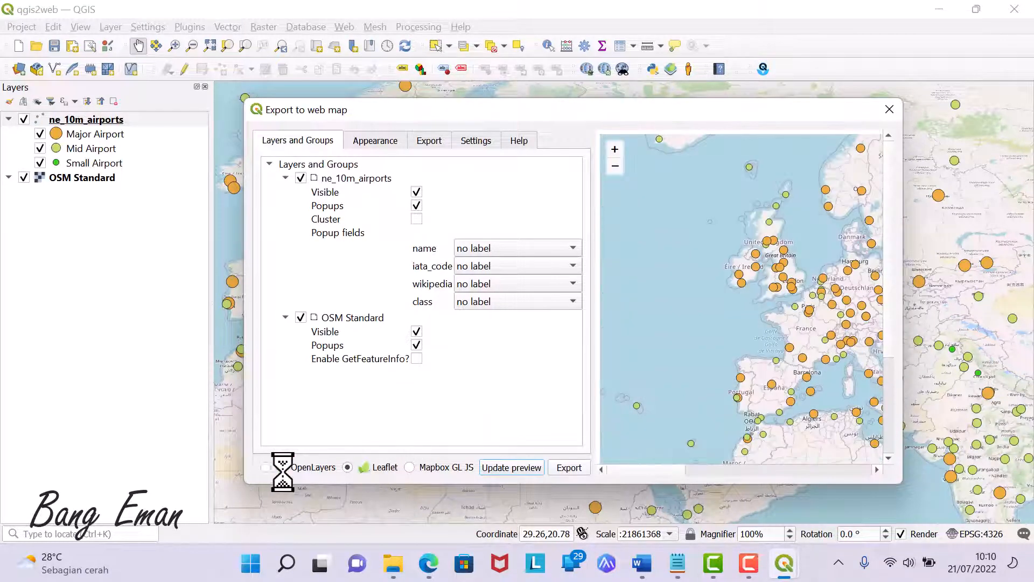
click(274, 466)
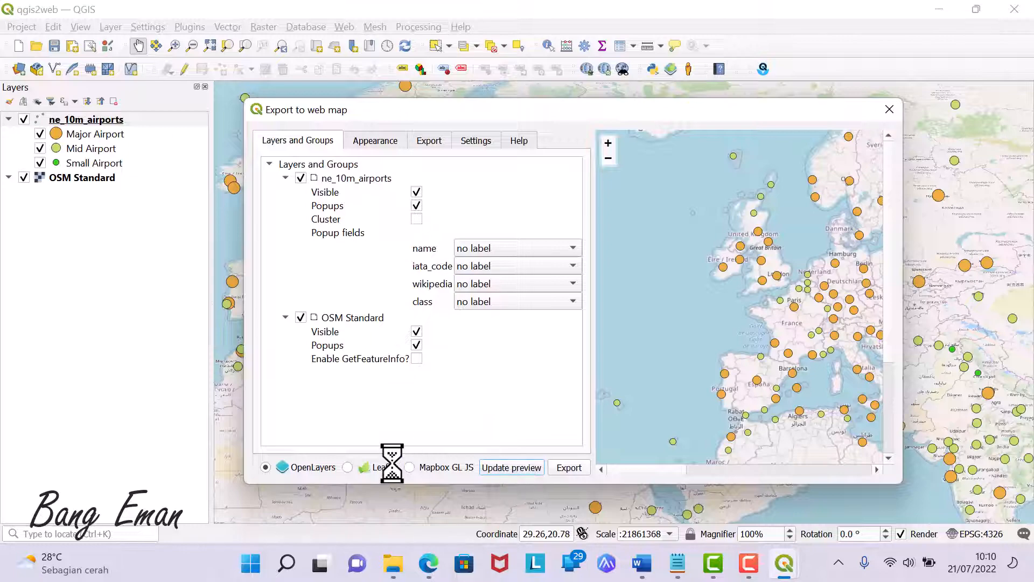
Switch to the browser and read tutorial steps 19 and 20 on the export dialog and the airport popup fields.
click(429, 563)
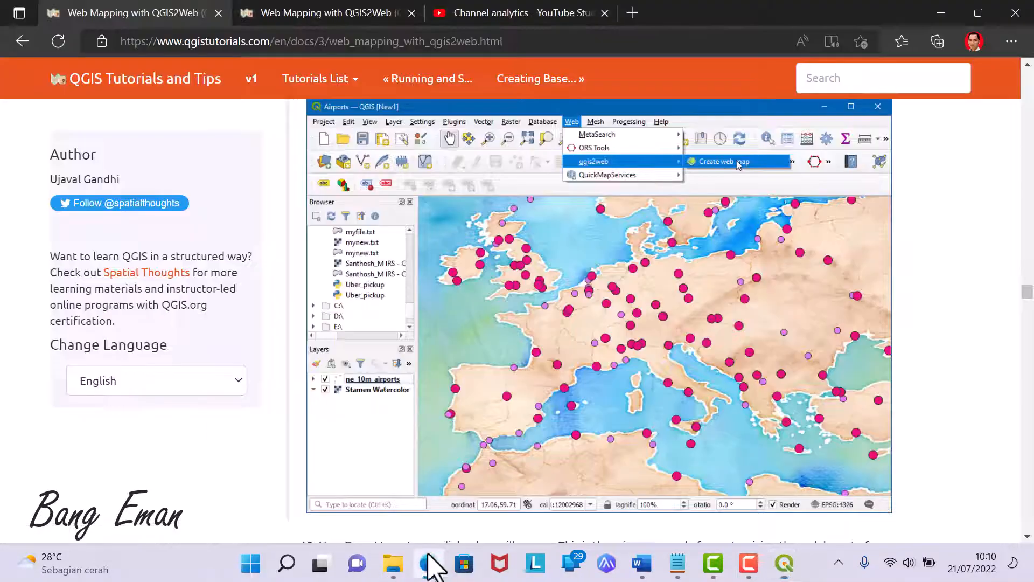
scroll(398, 340, down, 5)
scroll(415, 344, down, 1)
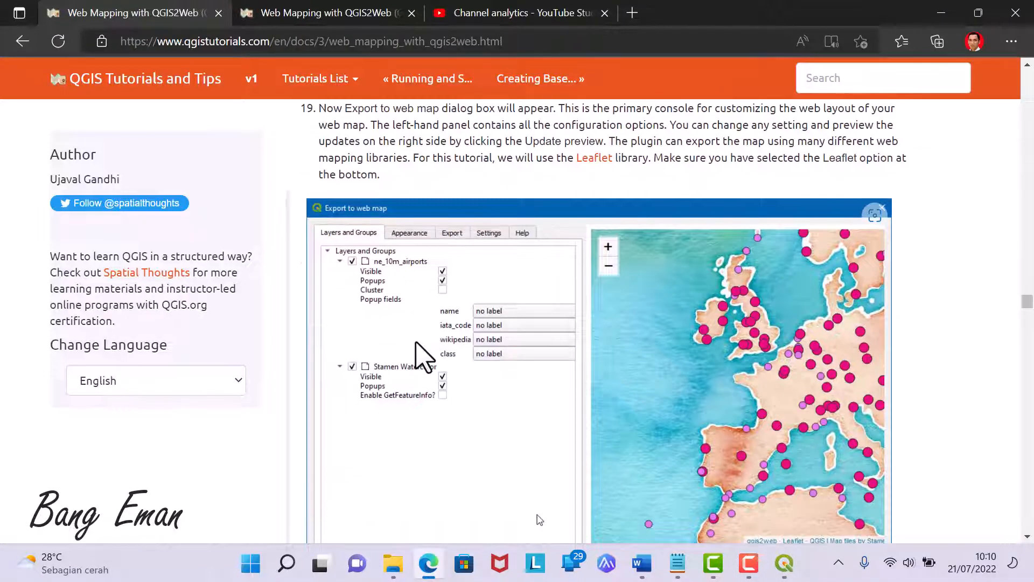
scroll(423, 355, down, 7)
scroll(424, 359, up, 6)
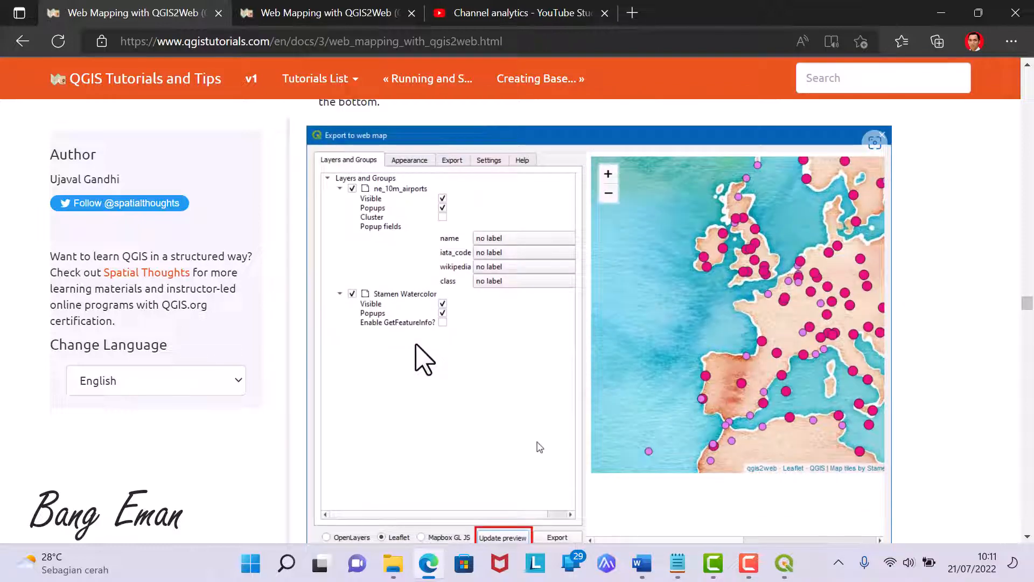
scroll(416, 345, down, 6)
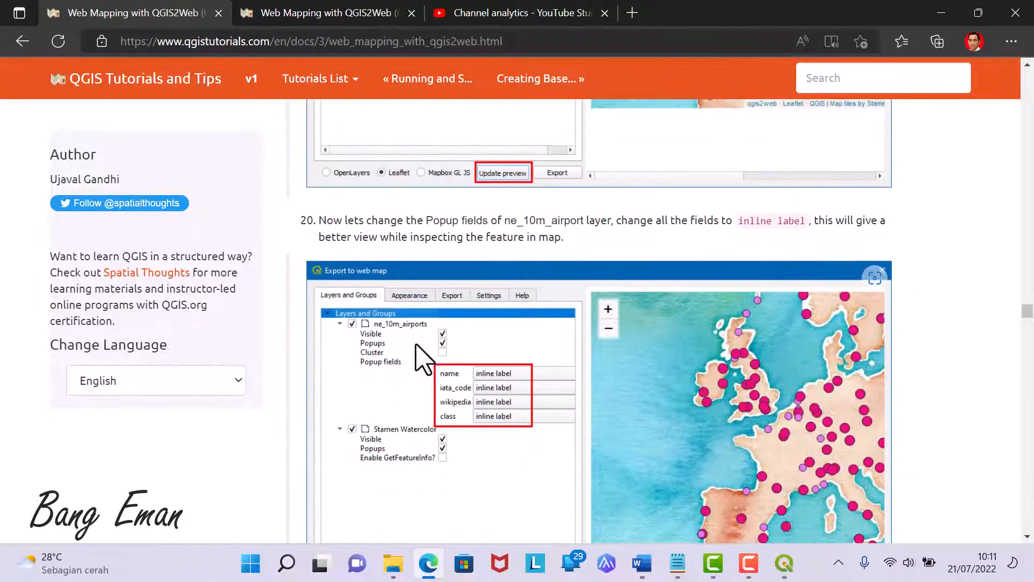
scroll(423, 360, down, 3)
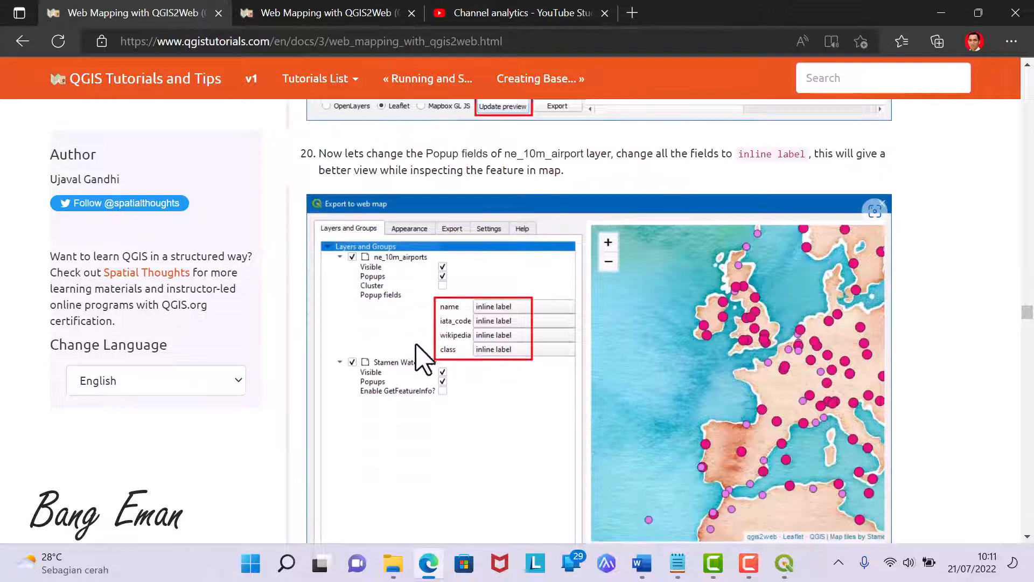
Return to QGIS and set the name, iata_code, wikipedia and class popup fields of ne_10m_airports to inline label.
click(427, 564)
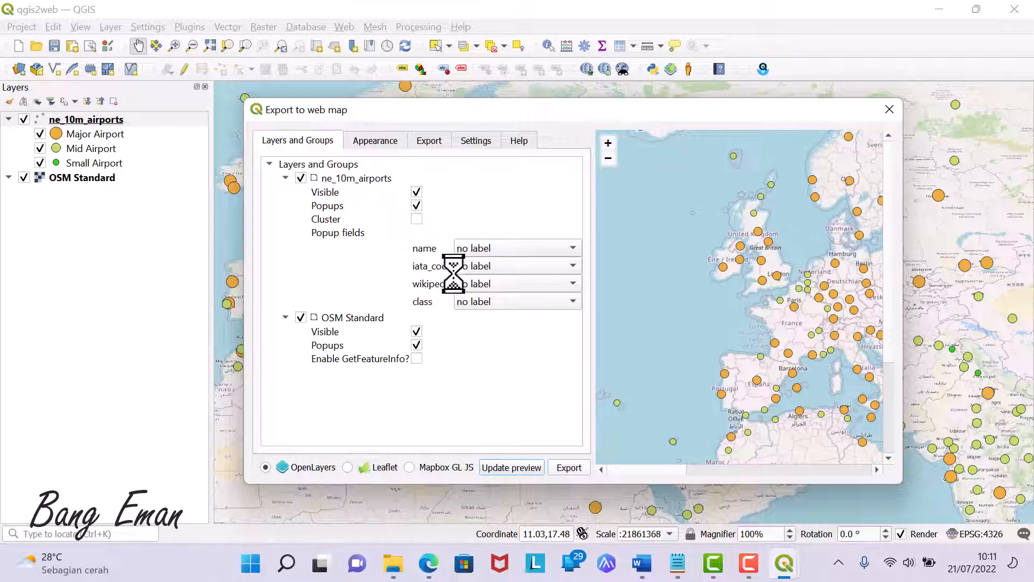
click(517, 249)
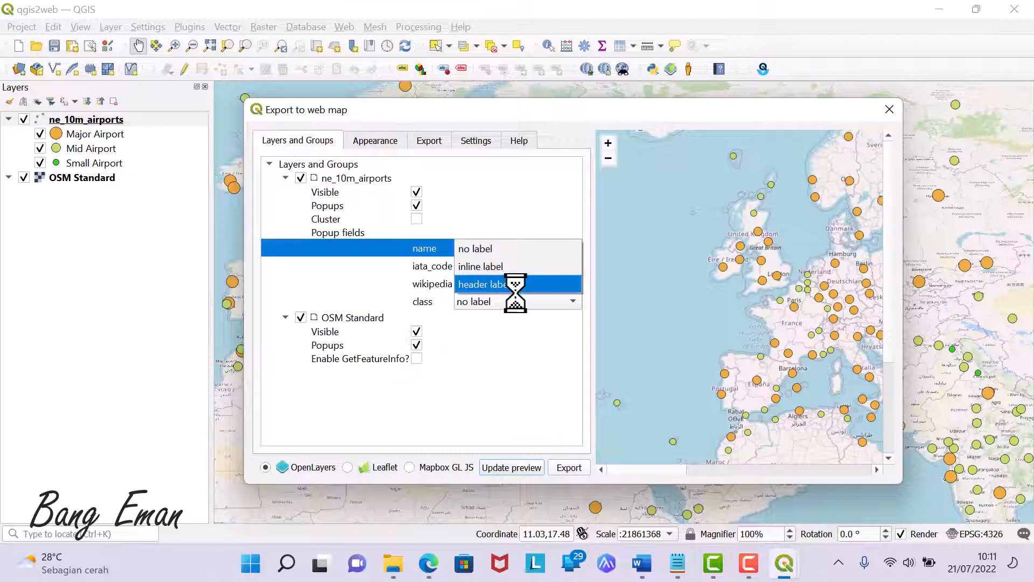
click(509, 266)
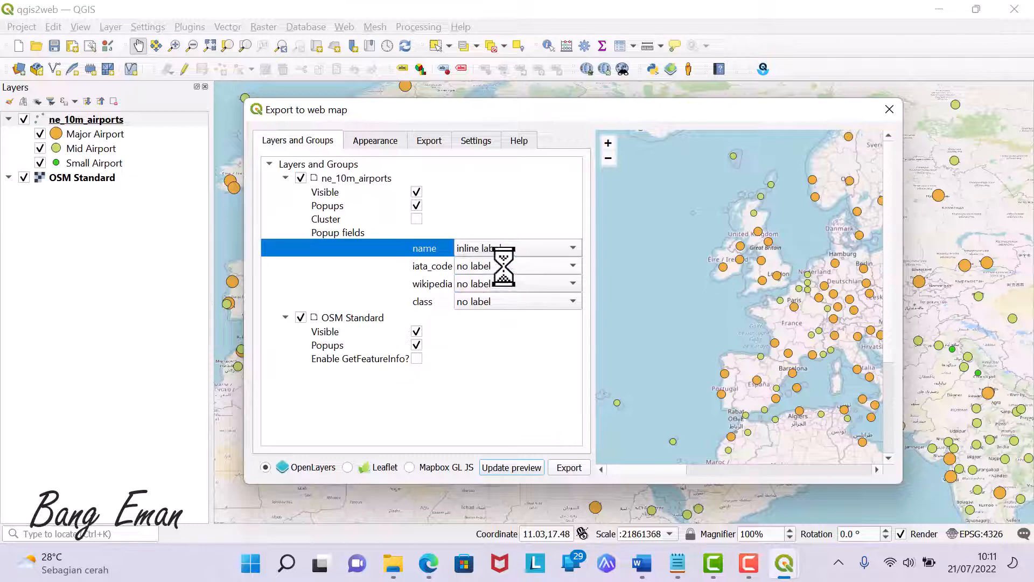
click(501, 265)
click(503, 284)
click(502, 284)
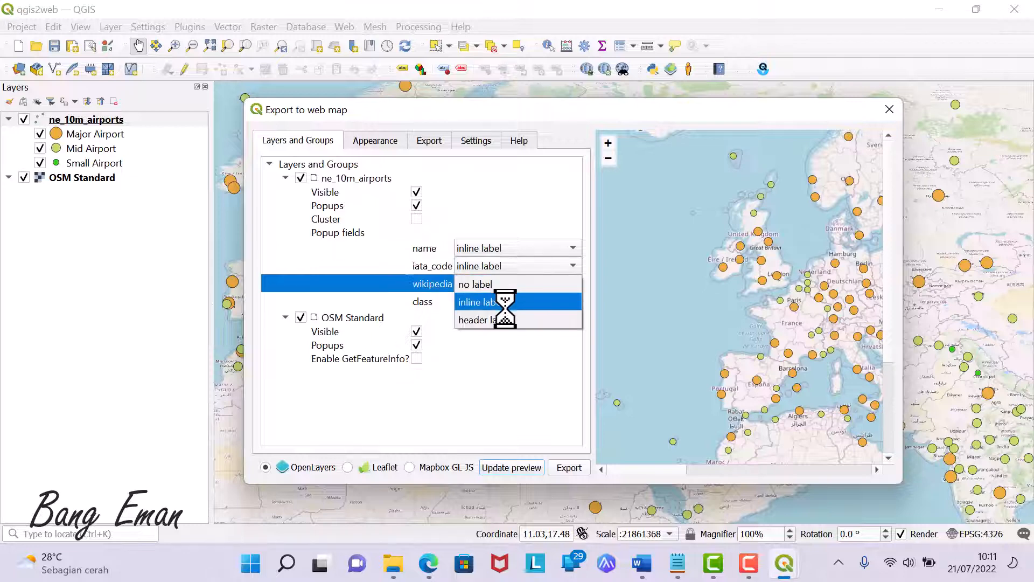
click(502, 302)
click(502, 302)
click(503, 322)
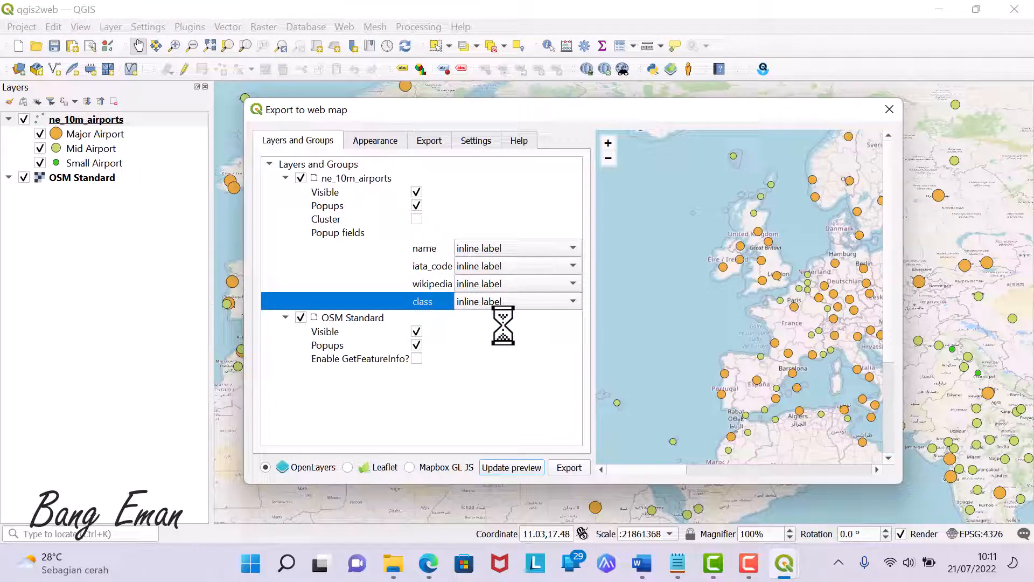
Choose Leaflet as the web map library, refresh the preview and open an airport's popup in southern Ireland.
click(519, 473)
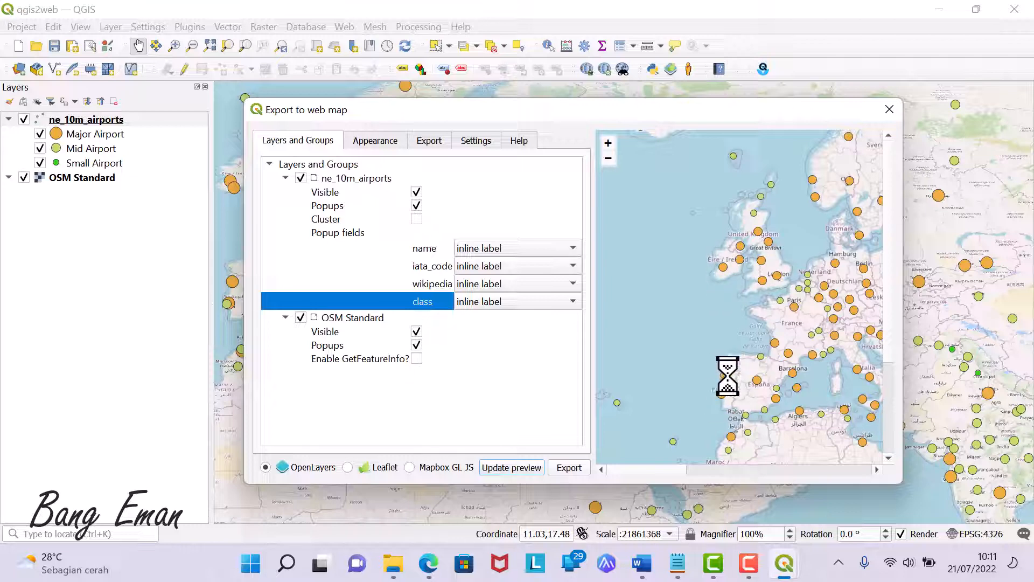
click(377, 467)
click(504, 468)
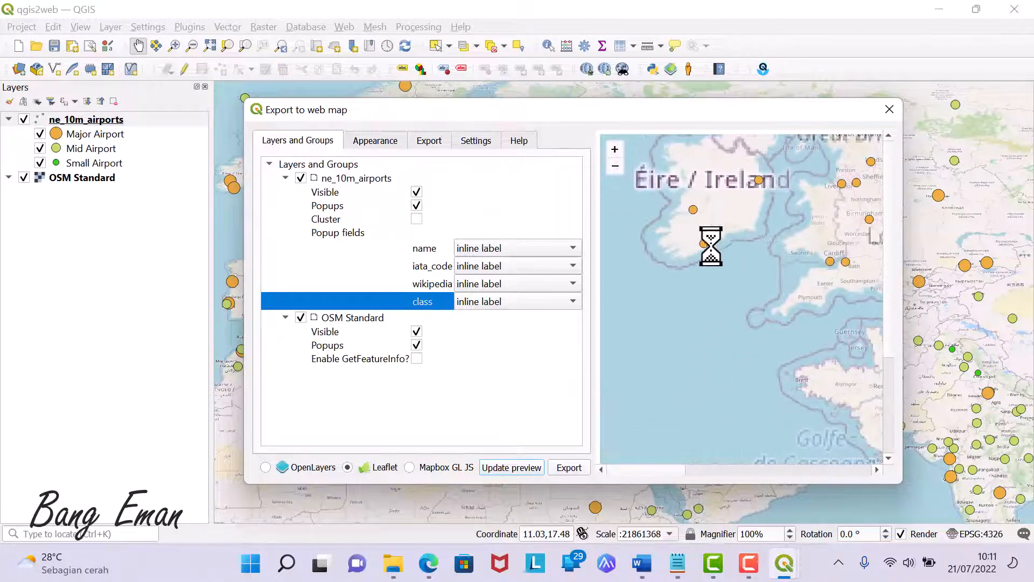
click(704, 243)
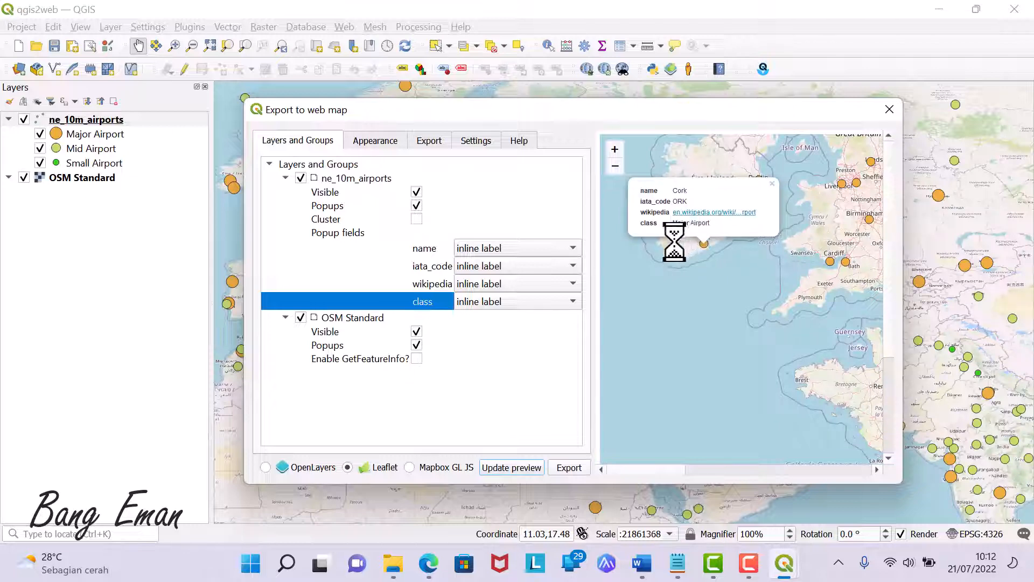
Try header label for the name popup field, refresh the preview and inspect an airport popup in western Ireland.
click(498, 247)
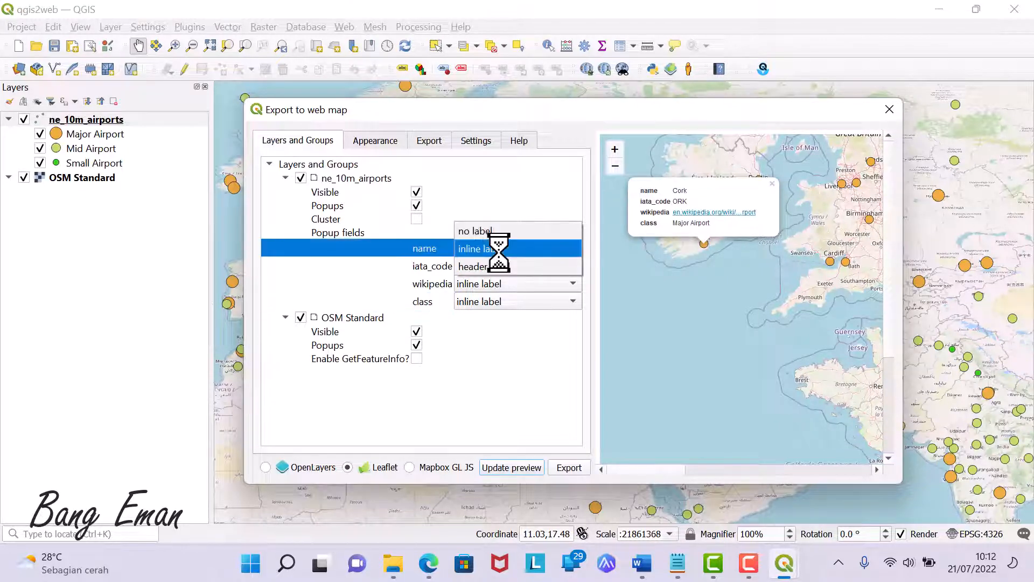
click(492, 266)
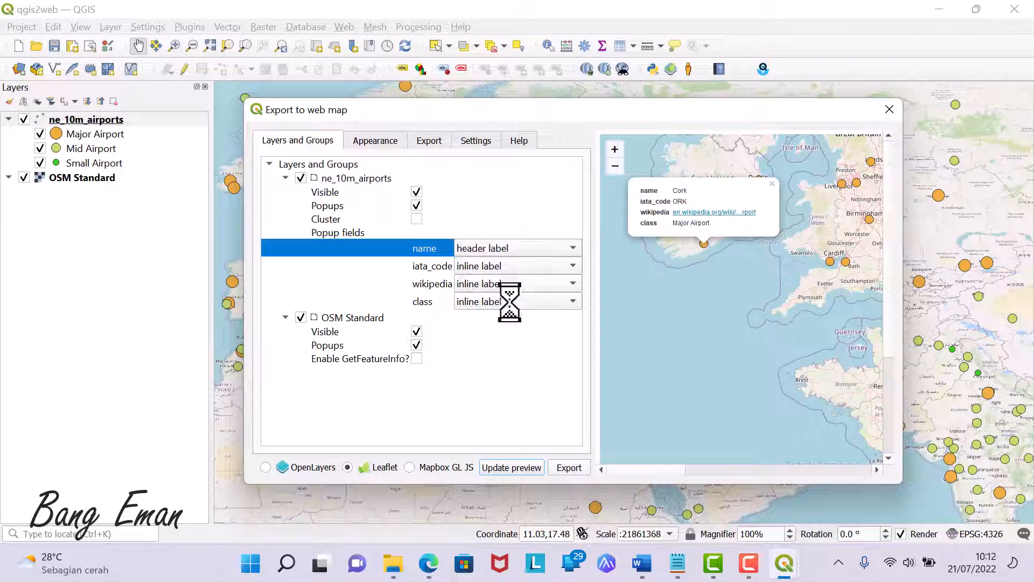
click(515, 467)
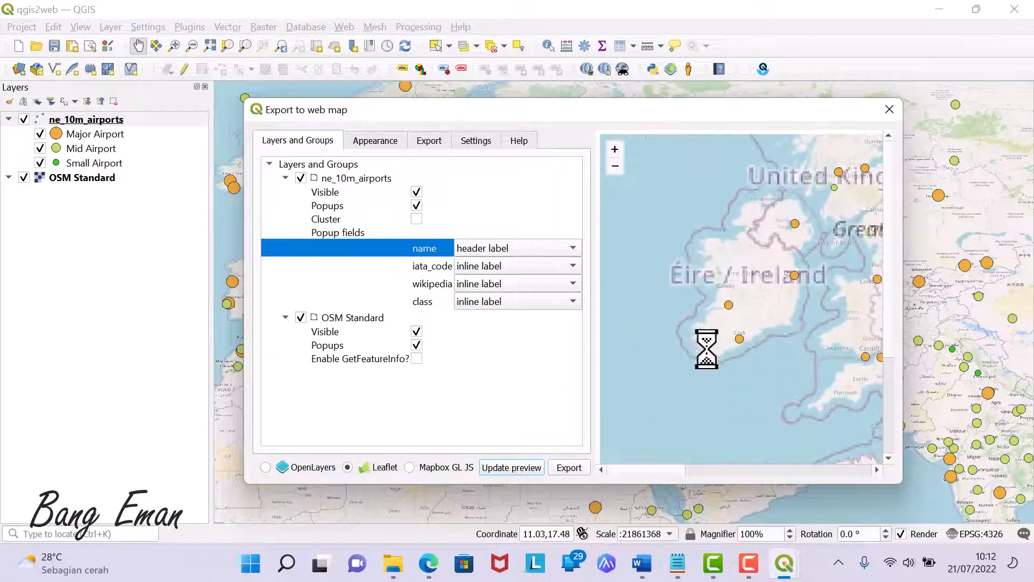
click(728, 304)
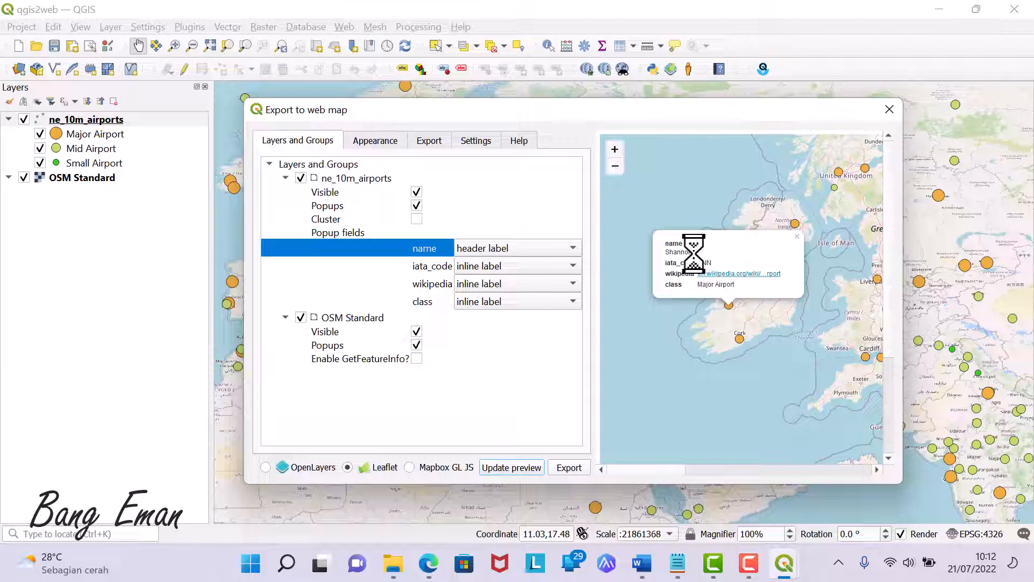
Set the name popup field back to inline label, refresh the preview and check the Cork airport popup.
click(525, 247)
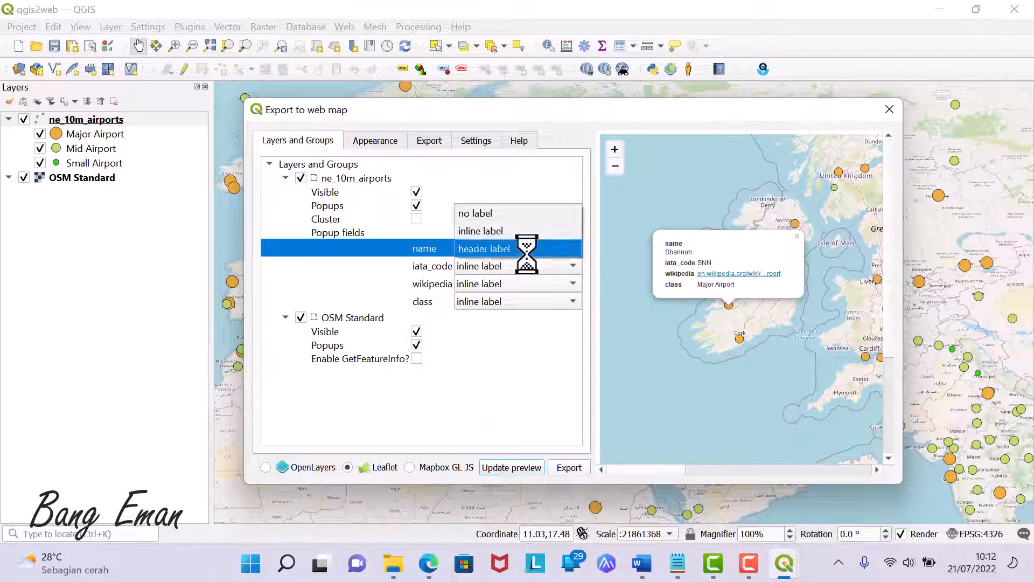
click(522, 235)
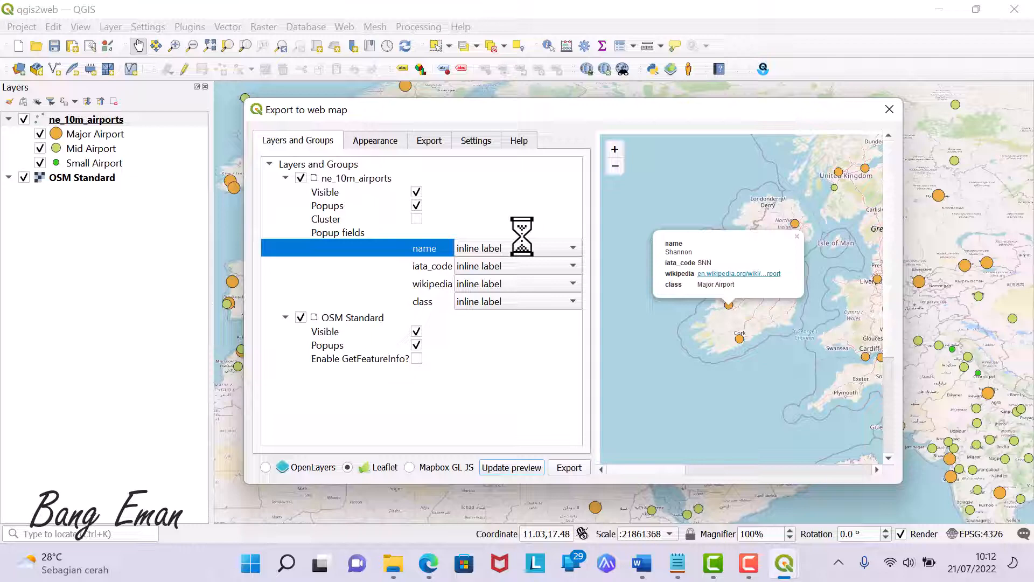
click(517, 467)
scroll(743, 274, up, 3)
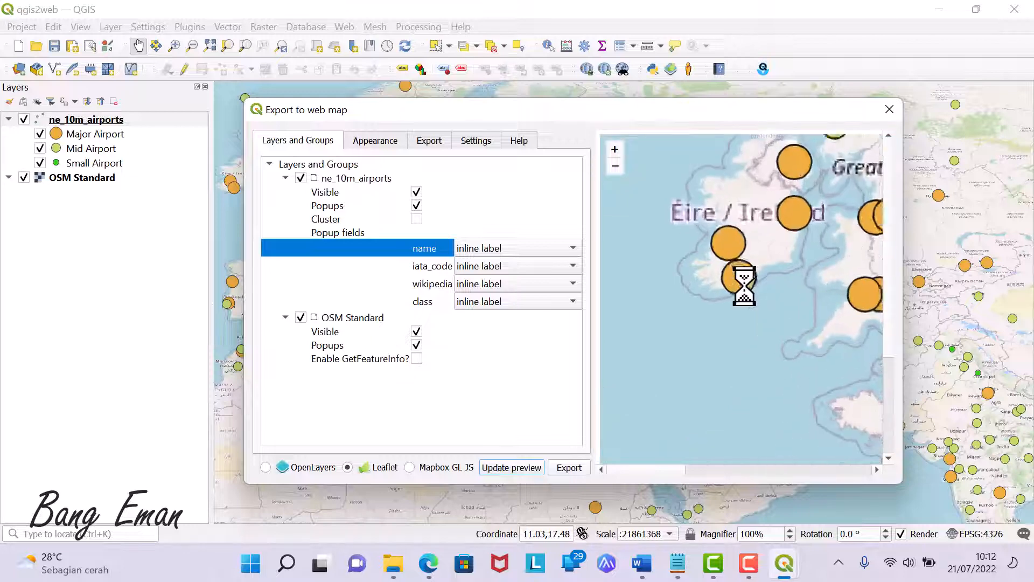
click(739, 276)
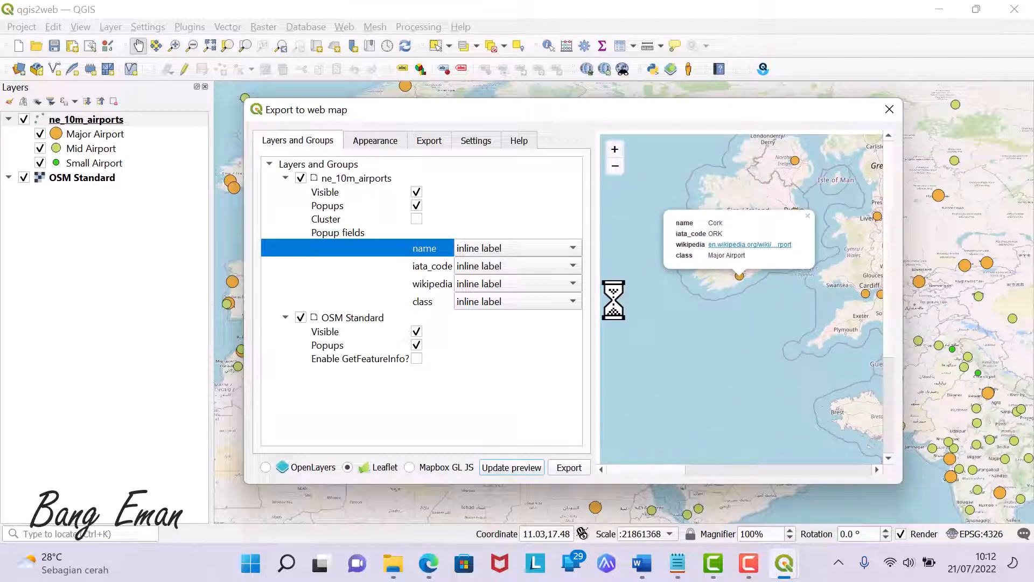
click(727, 364)
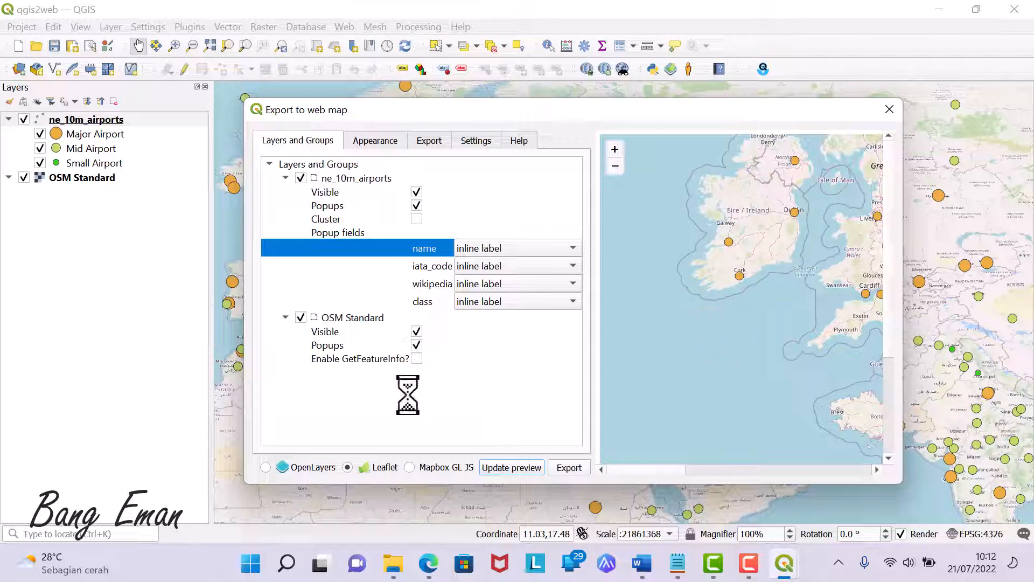
Try the Enable GetFeatureInfo option of the OSM Standard layer in the refreshed preview and turn it off again.
click(416, 358)
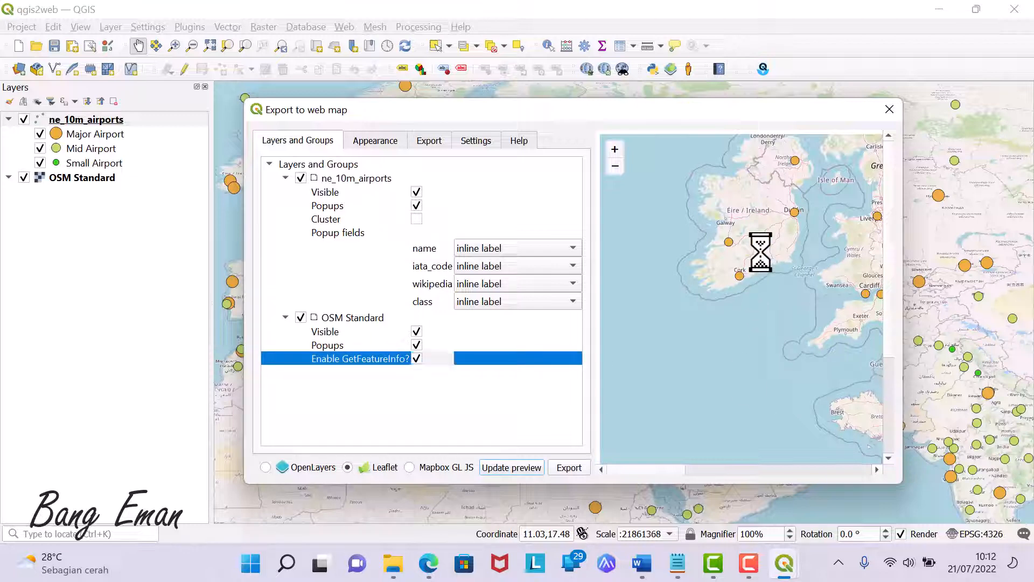
click(416, 358)
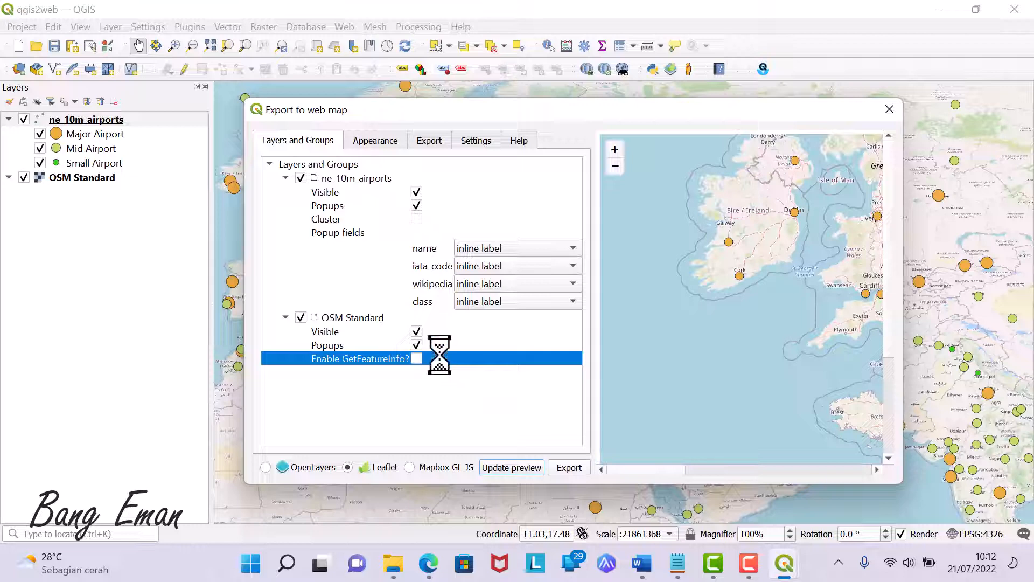
click(417, 359)
click(519, 468)
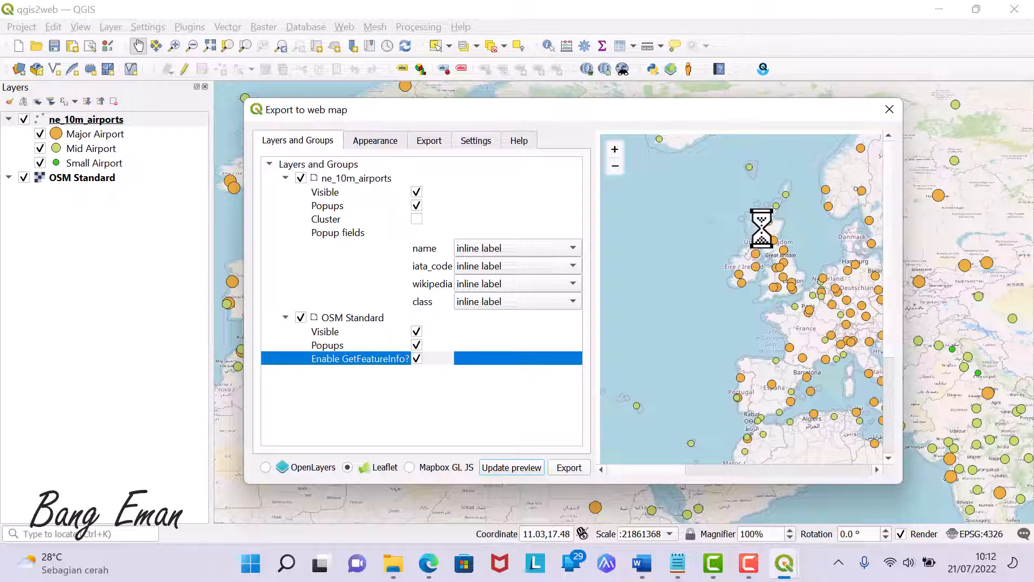
click(416, 358)
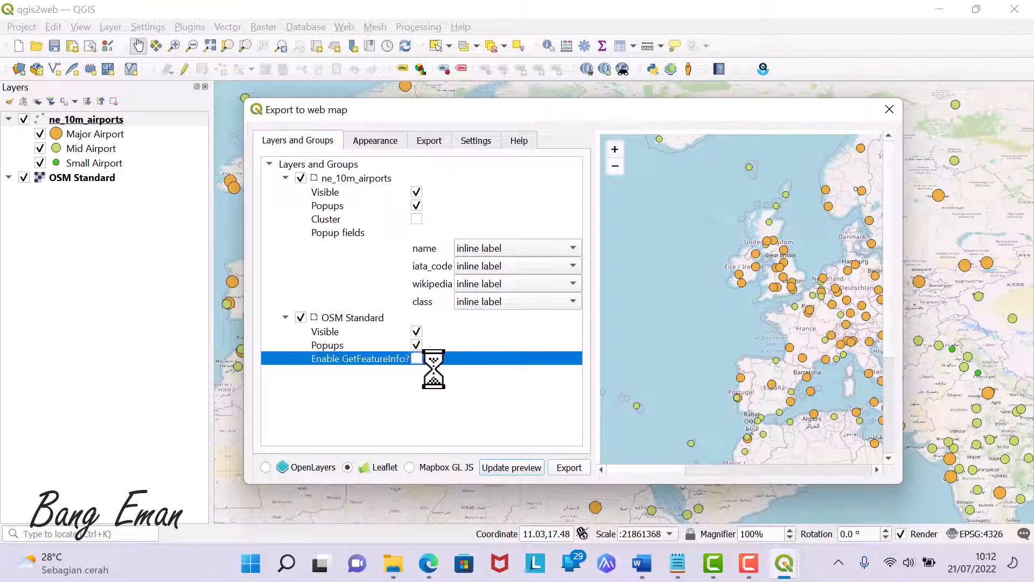
Enable the address search in the web map's appearance options and refresh the preview.
click(373, 141)
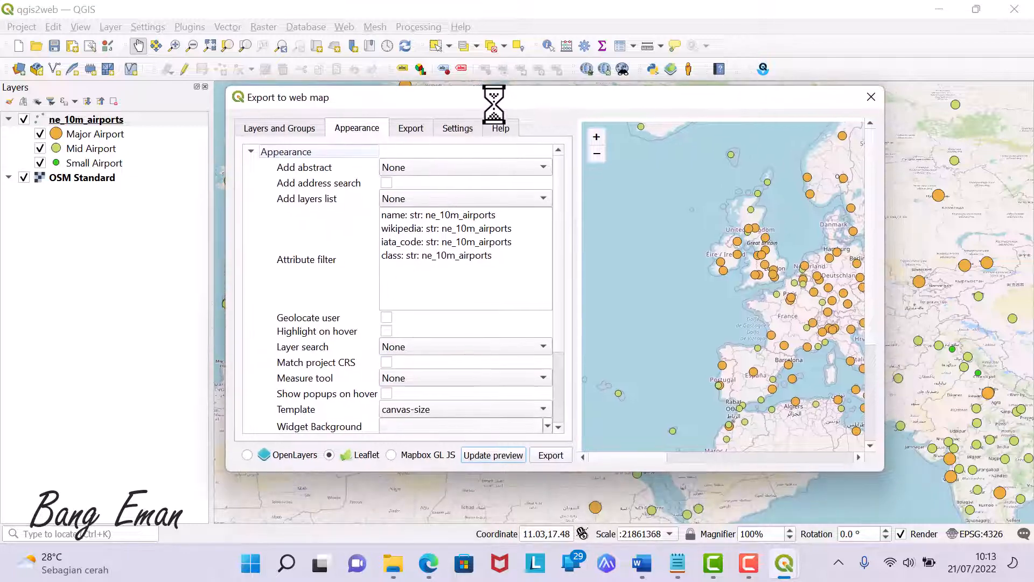
click(449, 169)
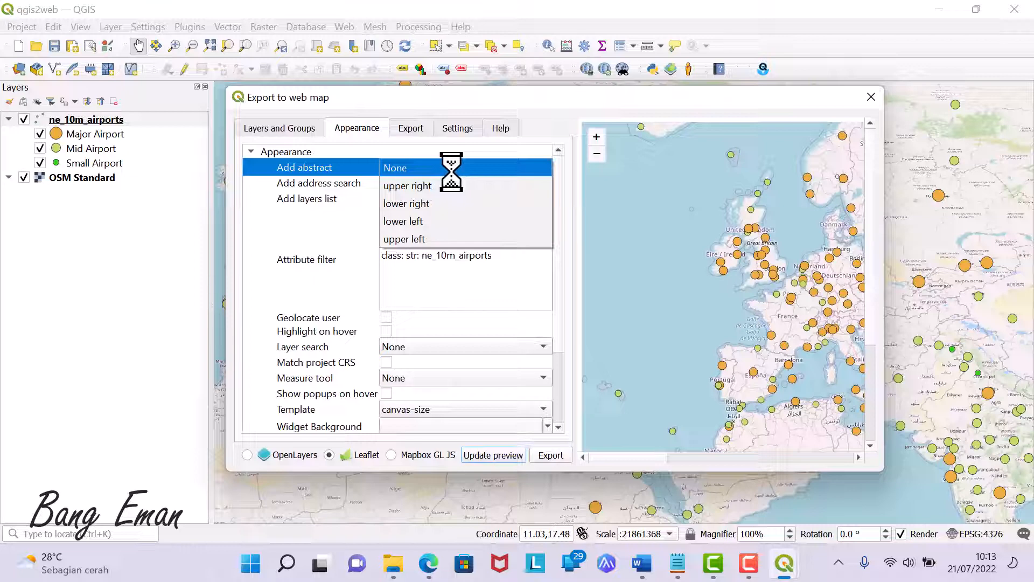
click(397, 150)
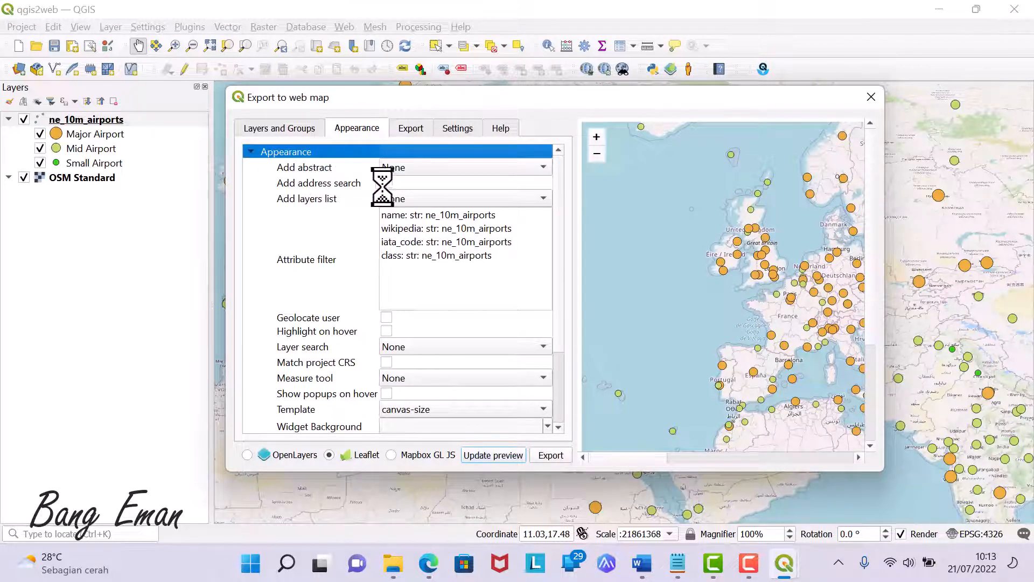
click(387, 182)
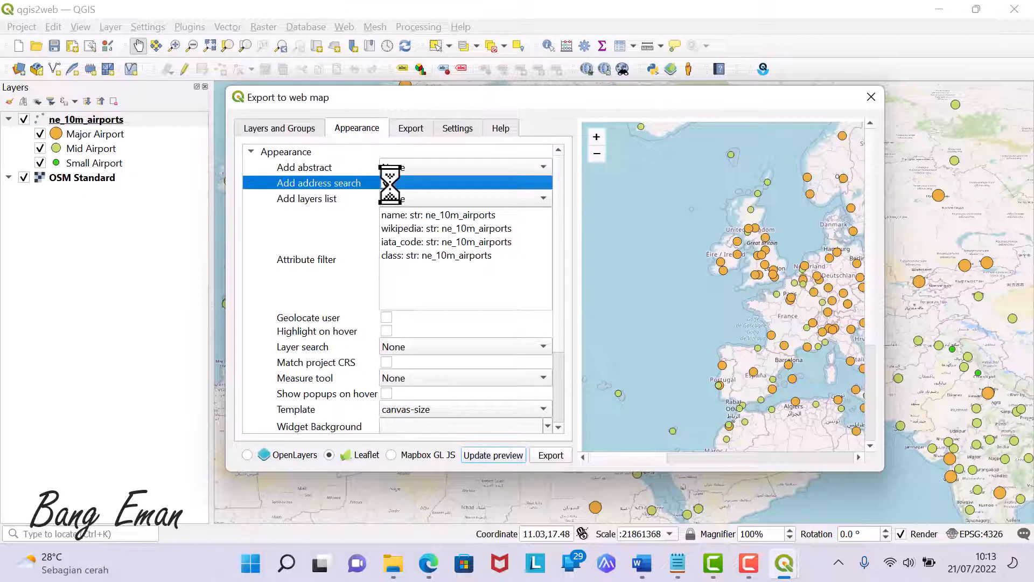
click(493, 455)
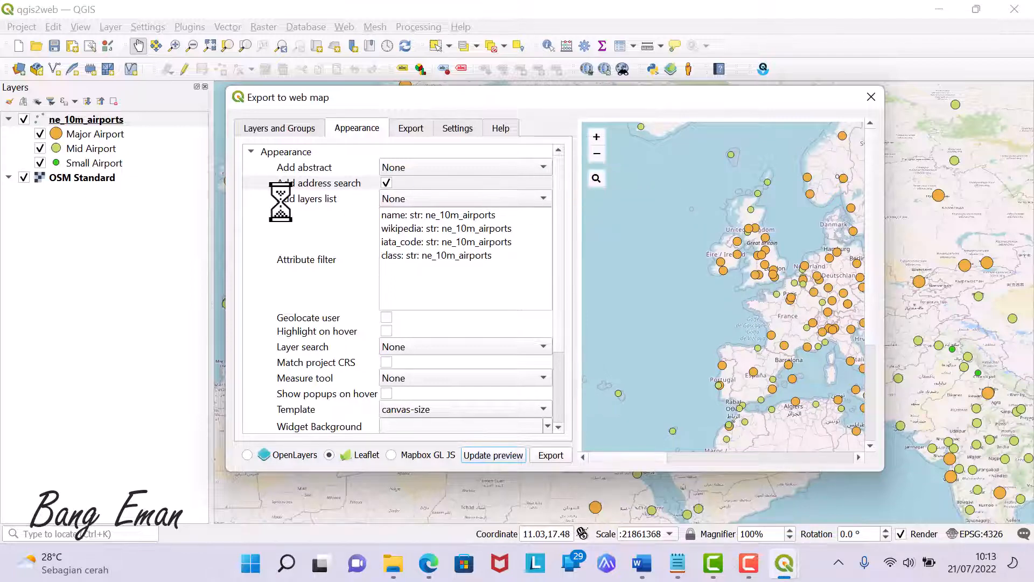
Try the Collapsed option for the web map's layers list and open the list in the preview.
click(436, 198)
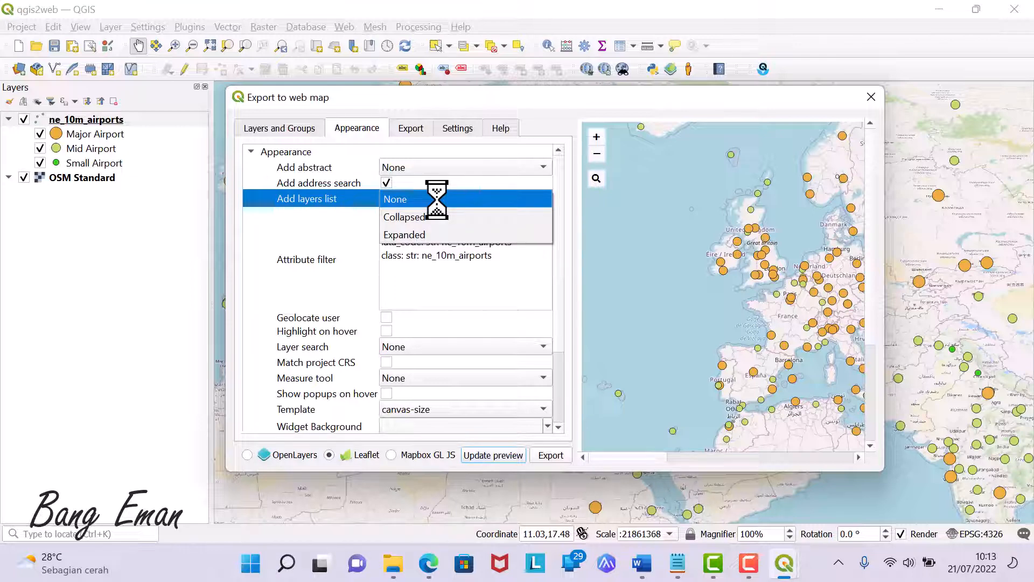
click(437, 199)
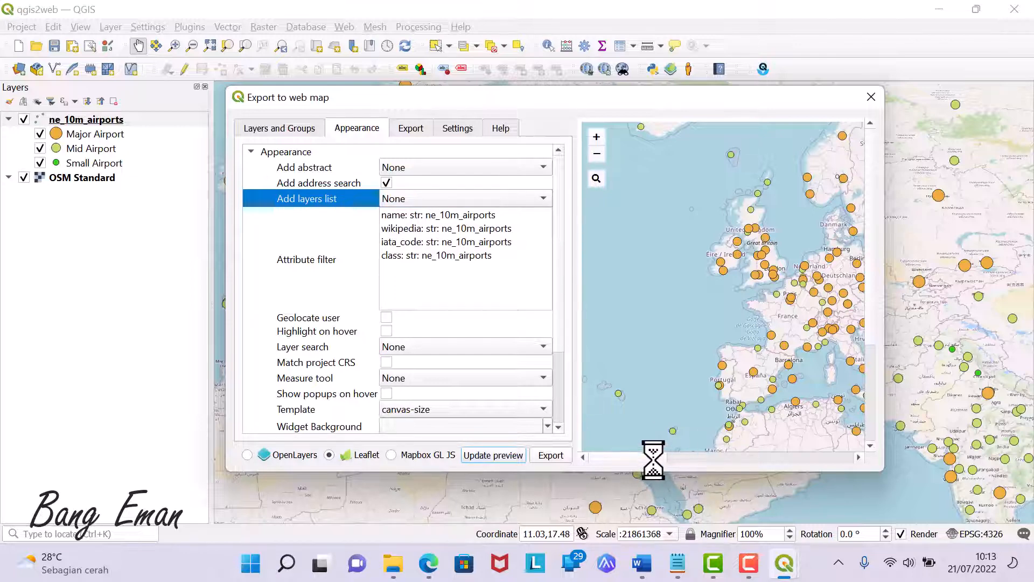
drag(652, 459, 889, 452)
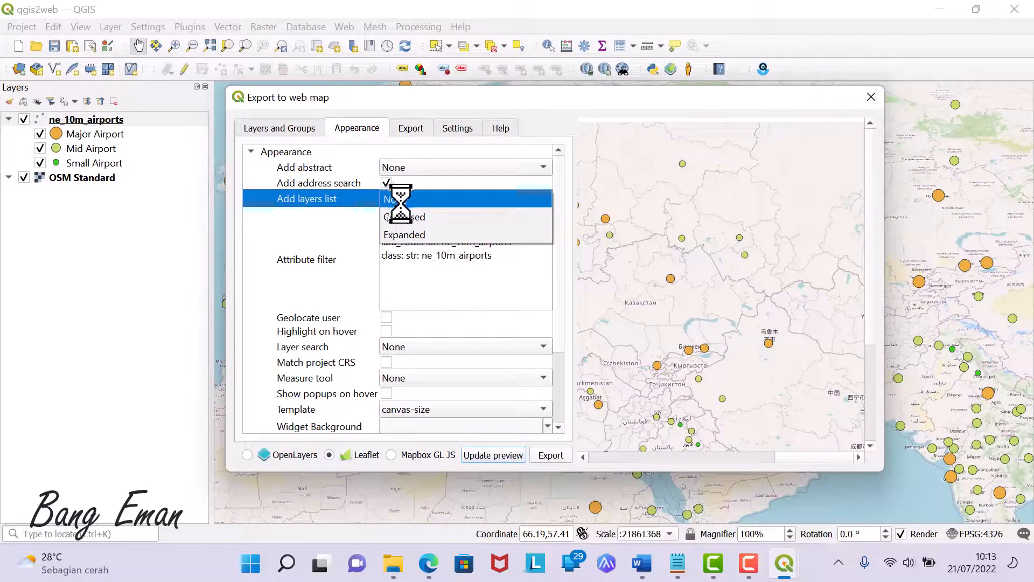
click(405, 216)
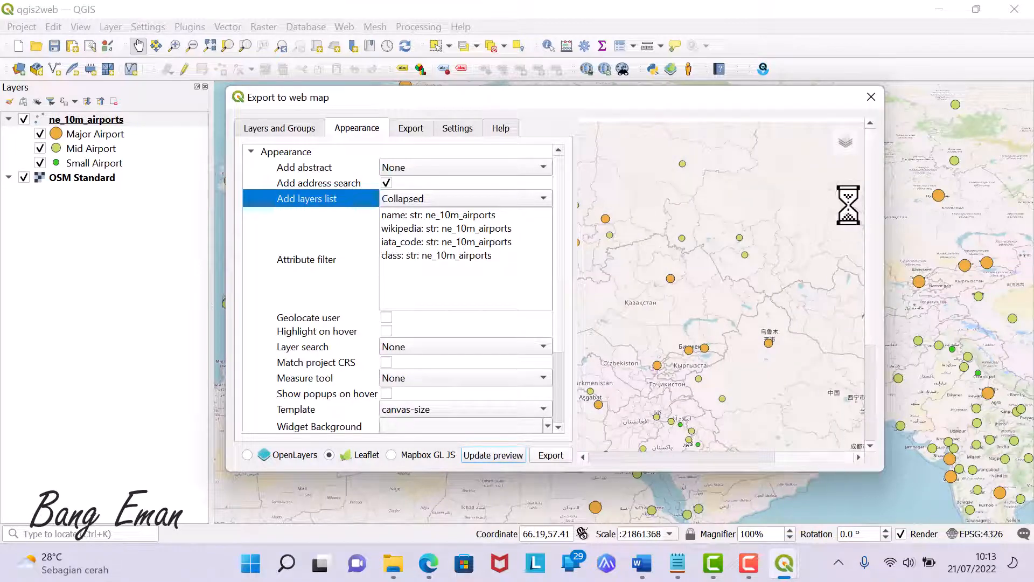
mouse_move(850, 141)
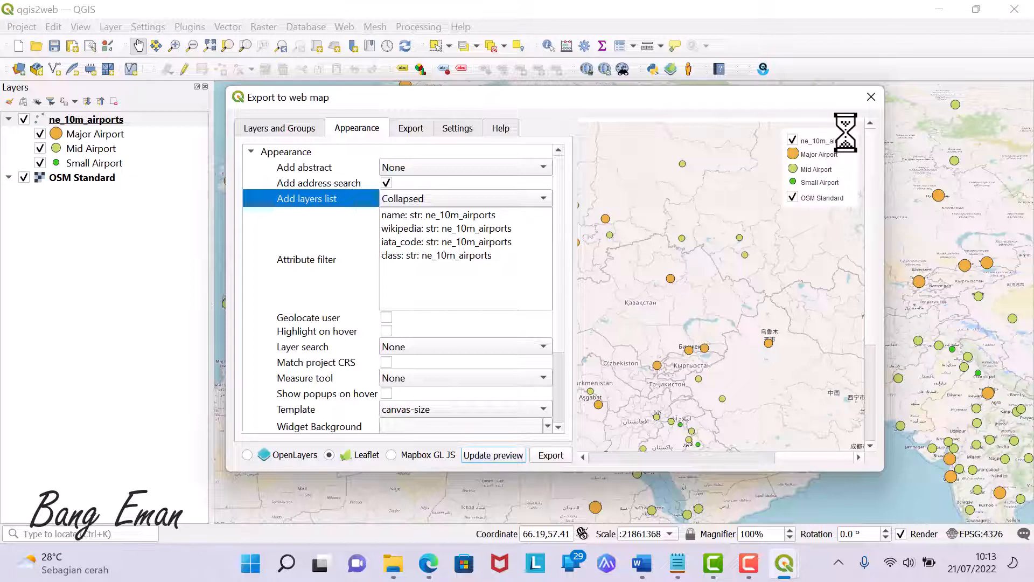
Set the web map's layers list to Expanded and refresh the preview.
click(461, 199)
click(430, 228)
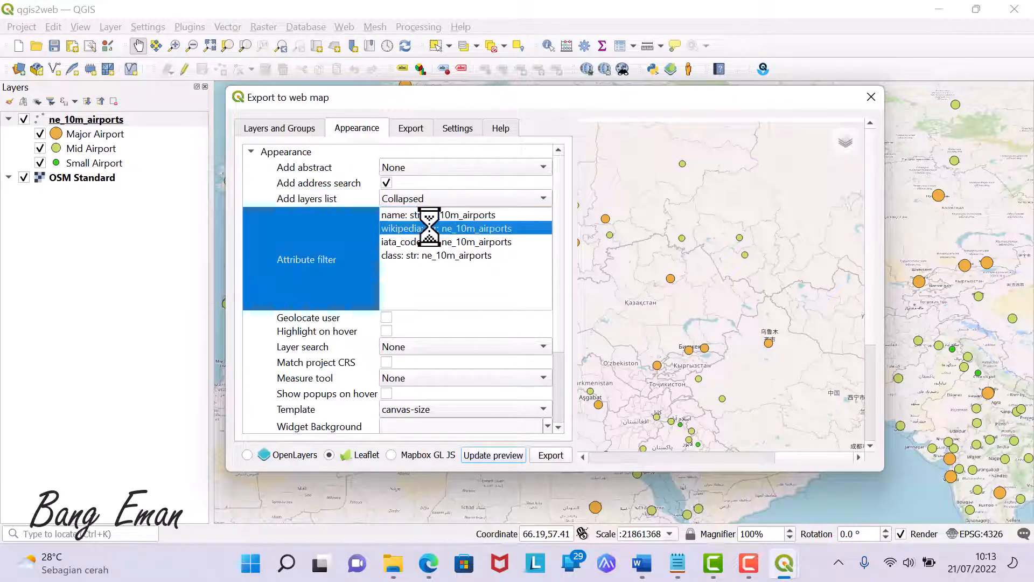
click(425, 198)
click(425, 214)
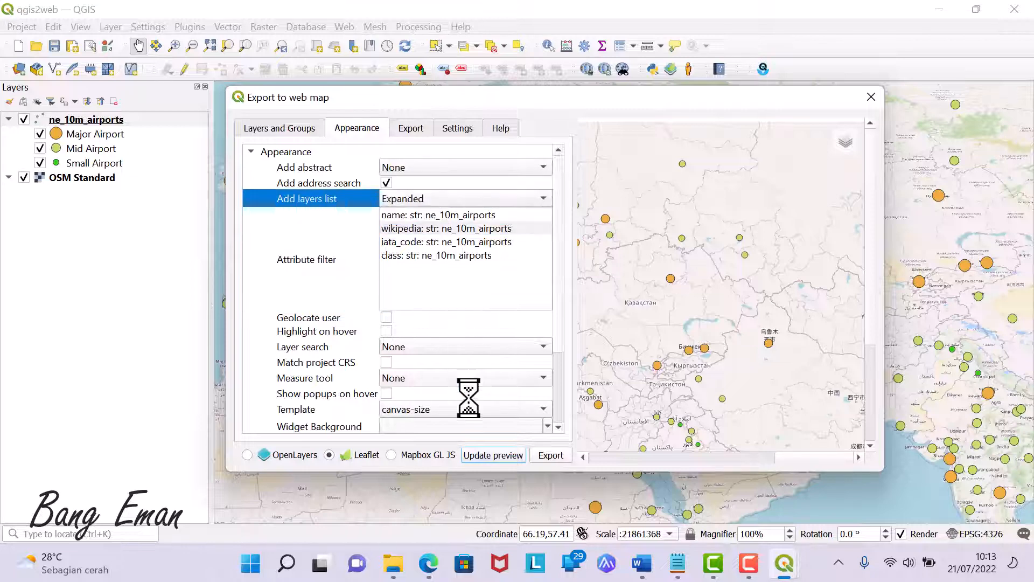
click(487, 454)
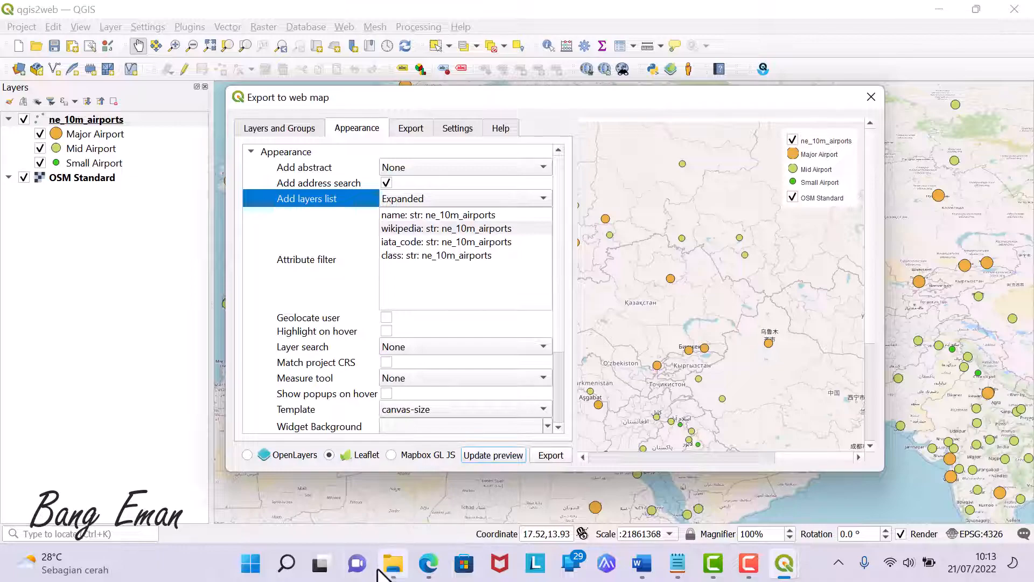
Check the appearance options in the Edge tutorial, return to QGIS, enable Geolocate user for the web map and refresh the preview.
click(429, 563)
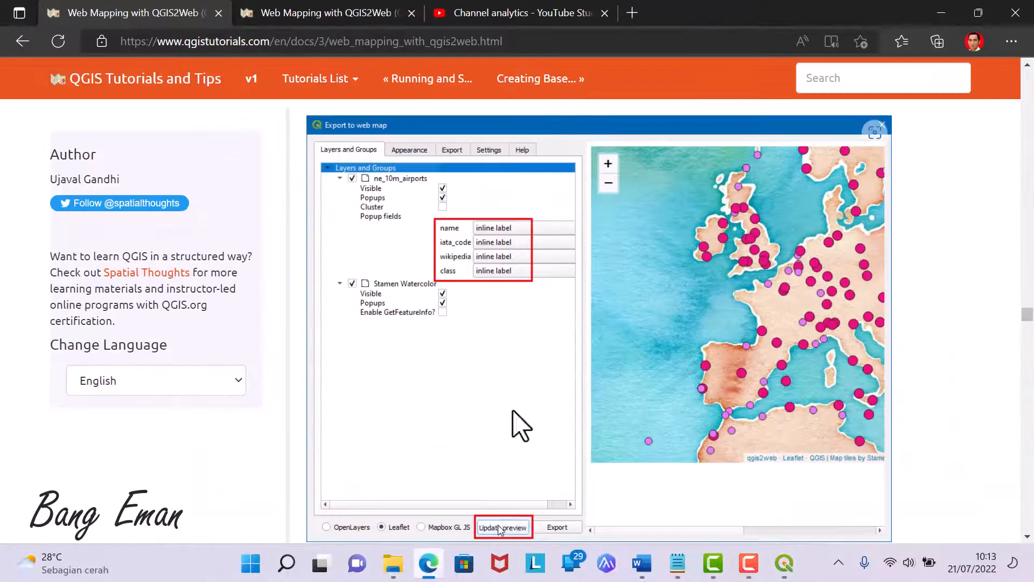
scroll(575, 439, down, 8)
scroll(611, 256, down, 15)
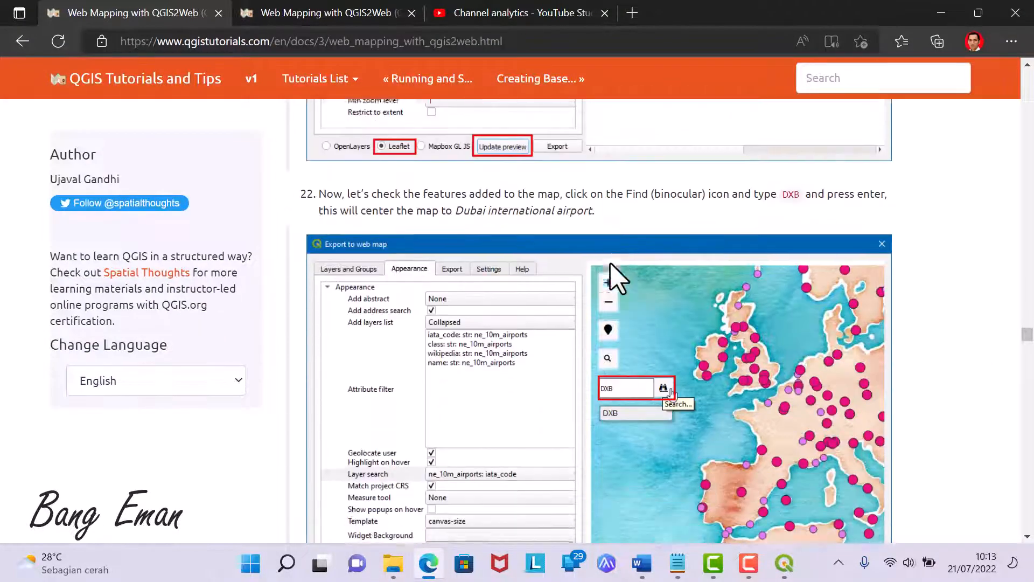
scroll(616, 278, down, 5)
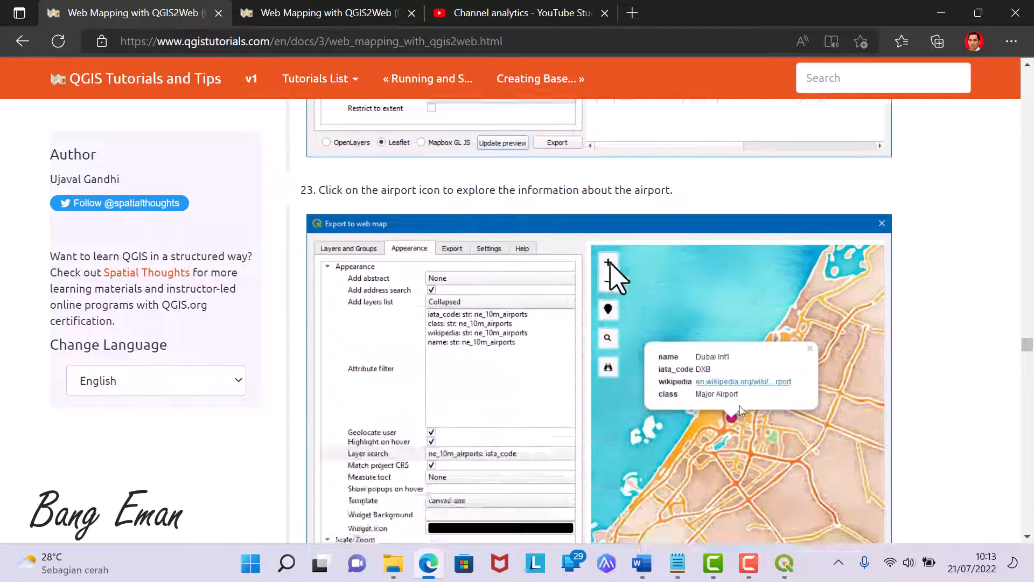
scroll(612, 272, up, 3)
scroll(612, 272, down, 3)
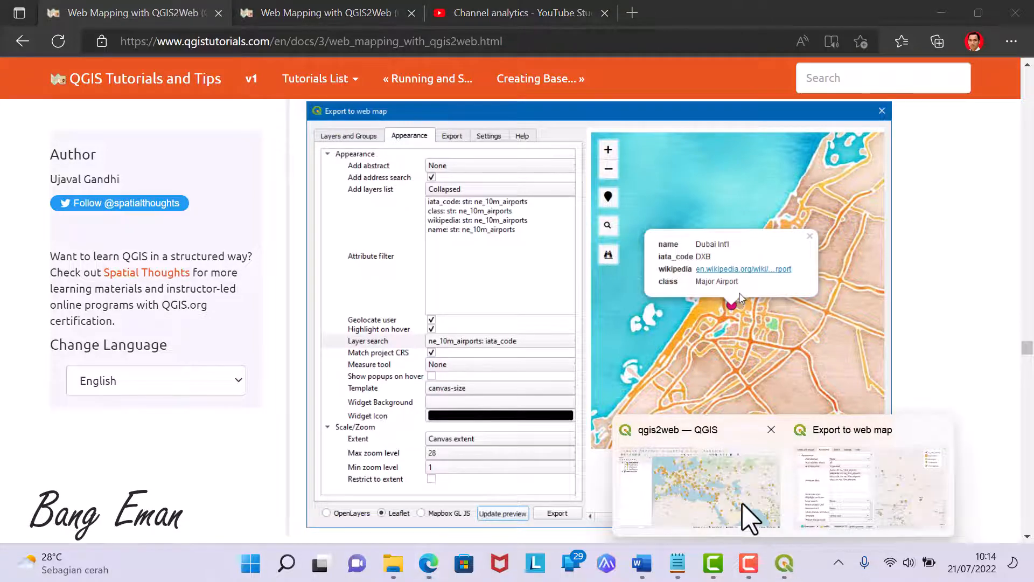
click(750, 512)
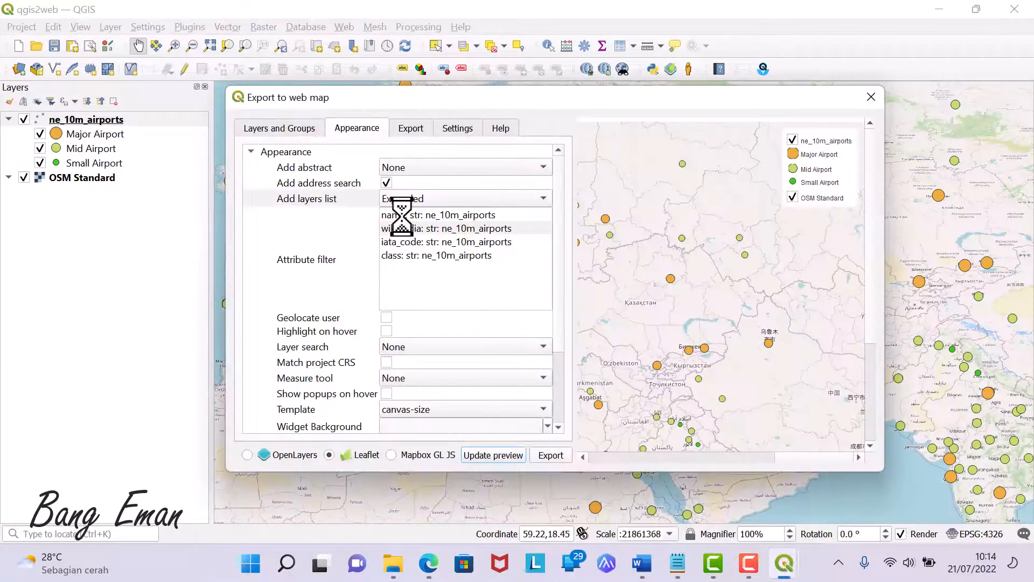
scroll(316, 264, down, 1)
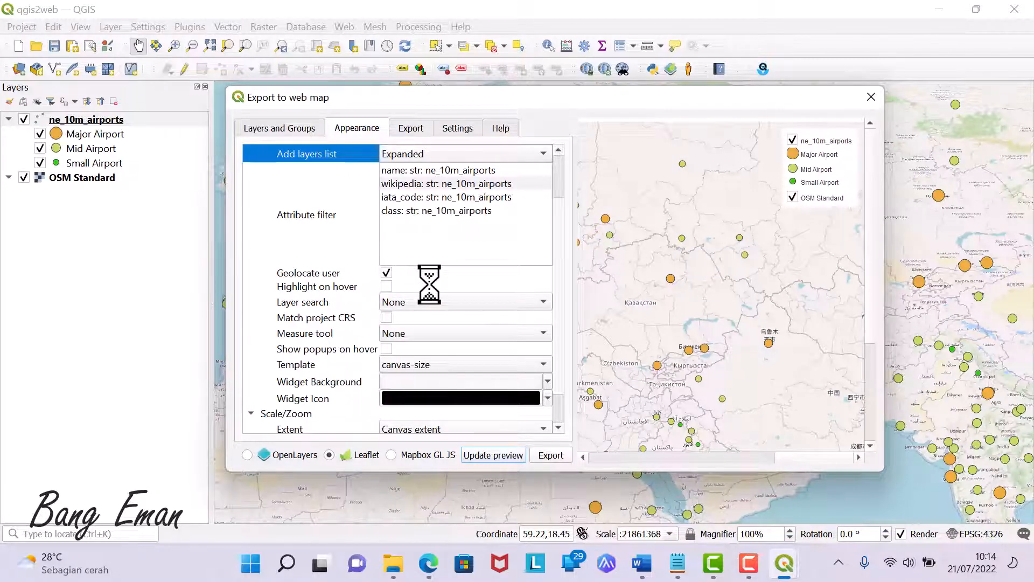
click(501, 454)
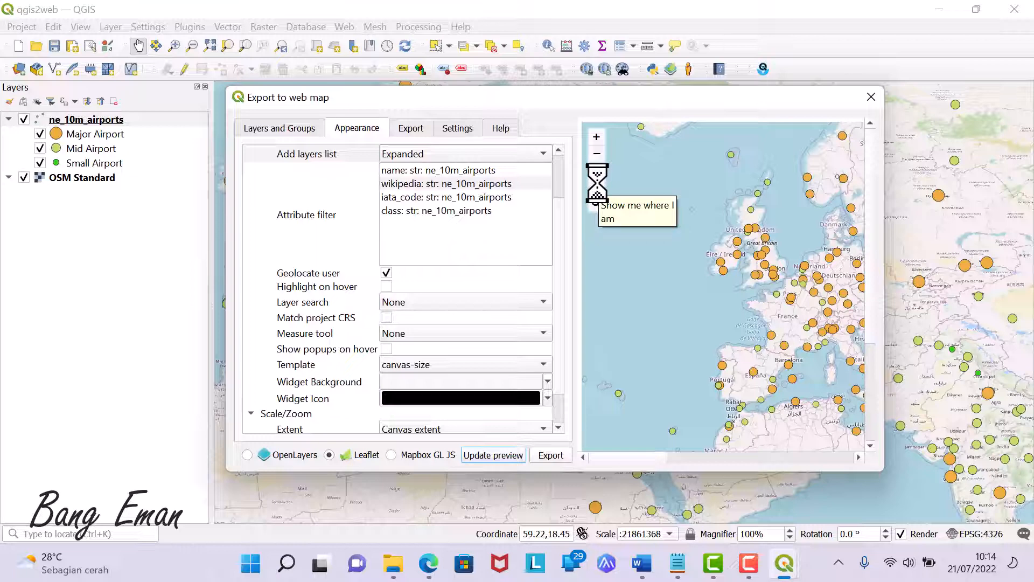
Enable Highlight on hover and set the web map's layer search to ne_10m_airports: iata_code.
click(386, 286)
click(436, 302)
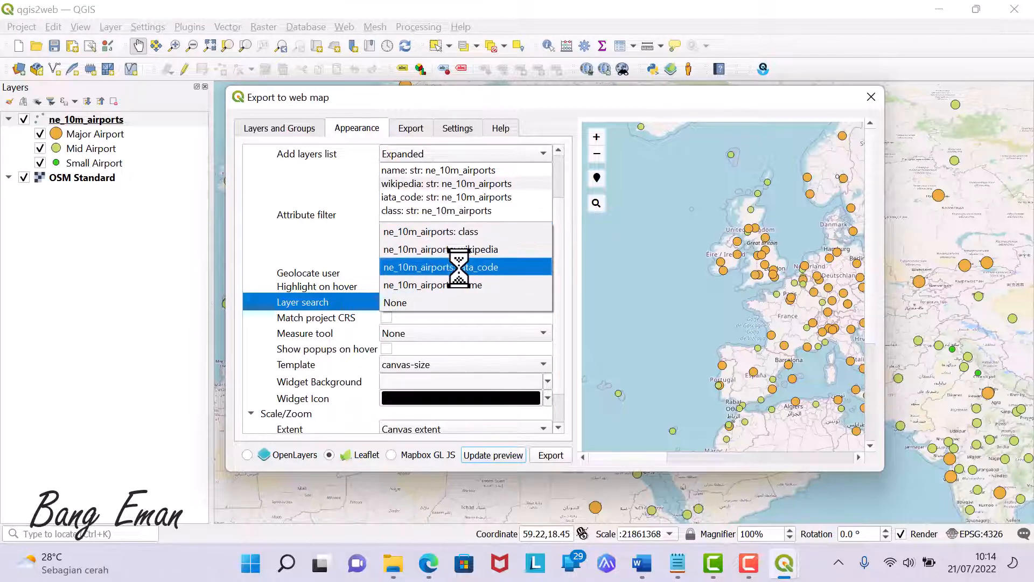
click(458, 267)
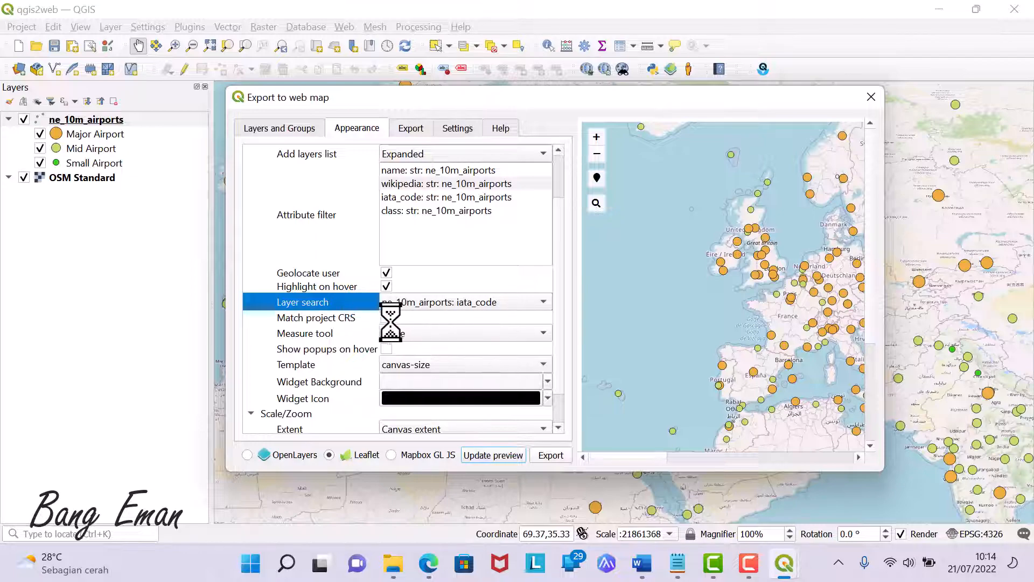
Consult the measure tool instructions in the Edge tutorial and set the web map's measure tool to Metric in QGIS.
click(428, 563)
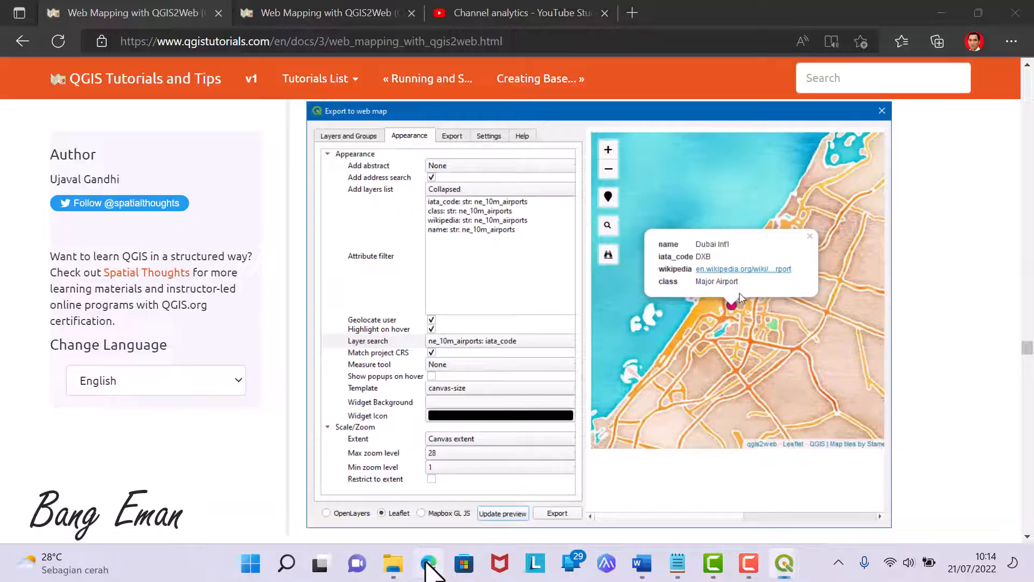
scroll(441, 357, down, 6)
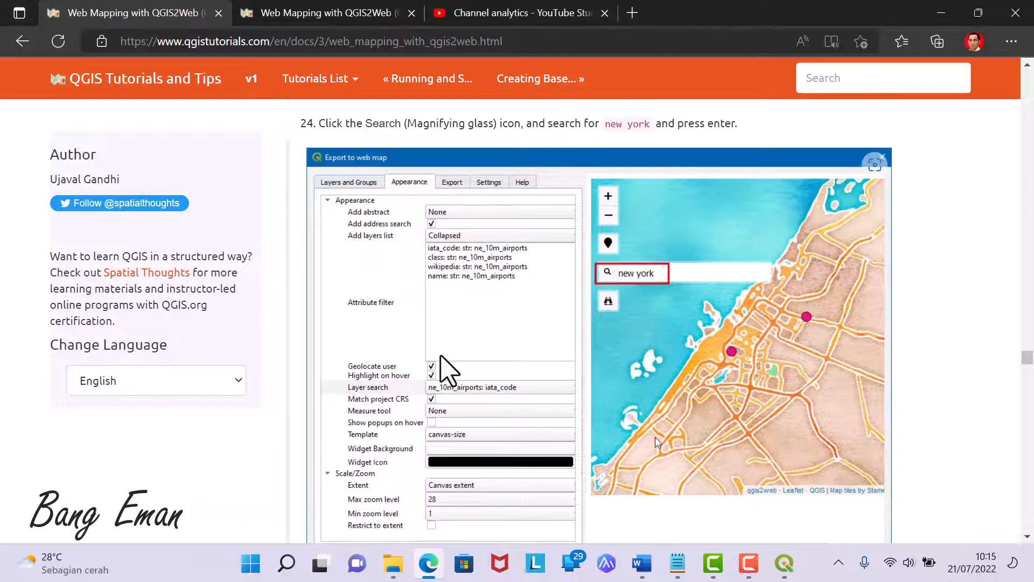
scroll(447, 369, down, 3)
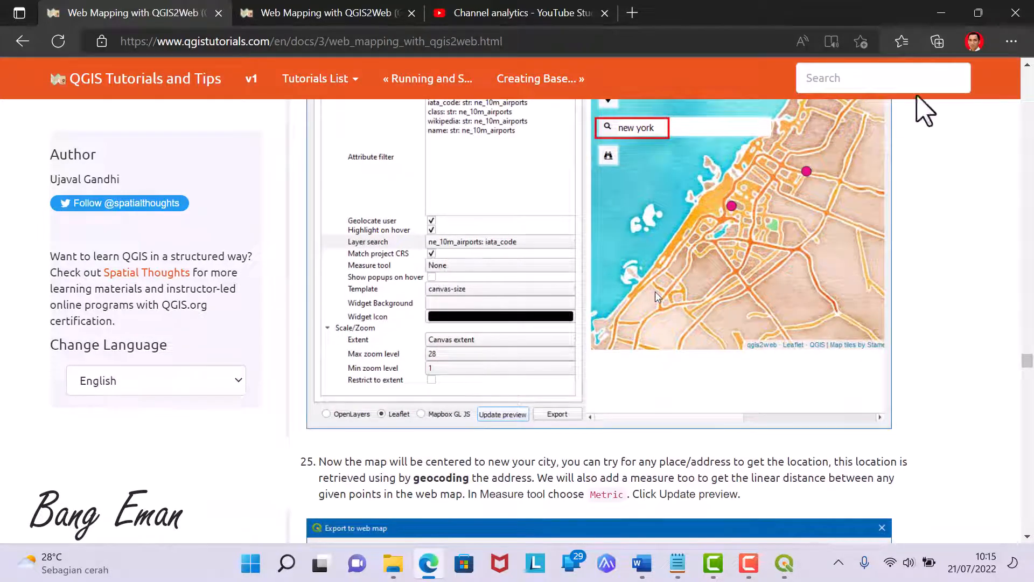
click(946, 12)
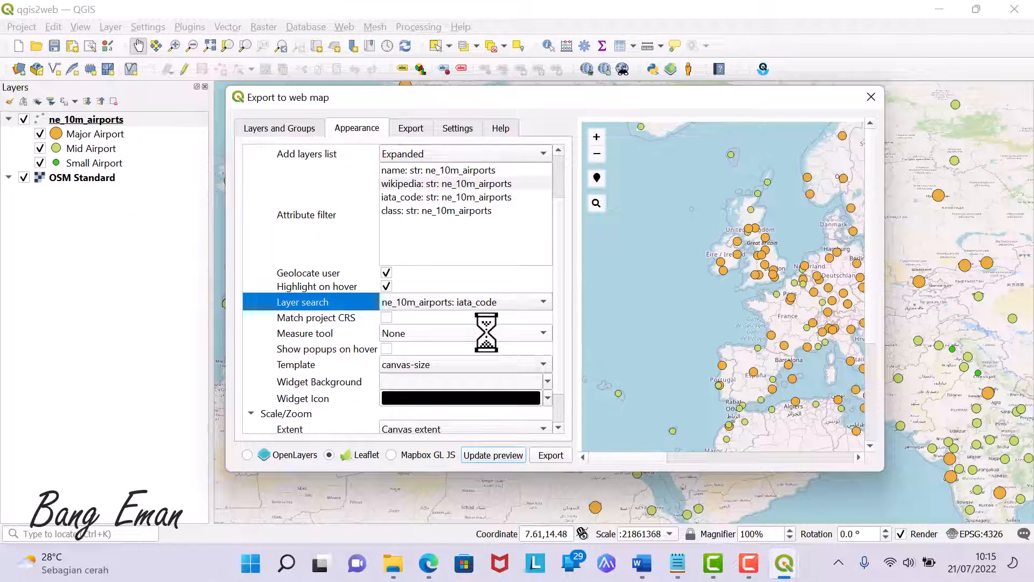
click(486, 333)
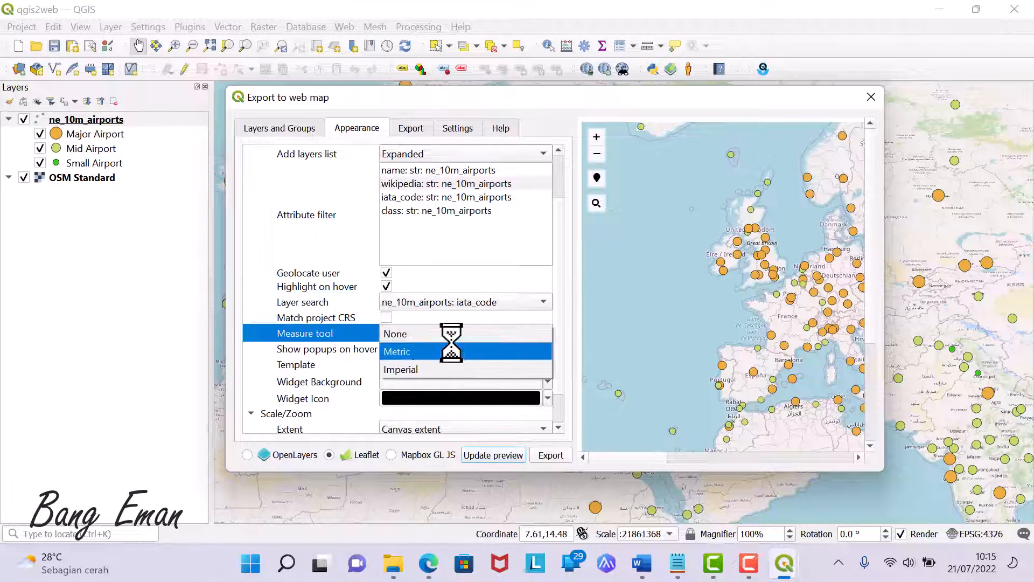
click(420, 351)
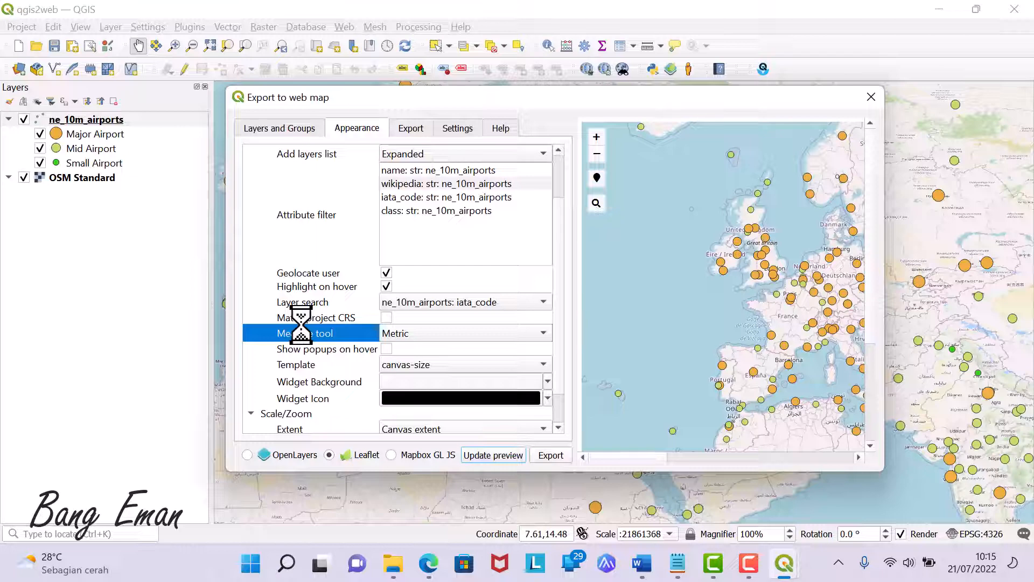
Enable Show popups on hover, review the scale and data export options, and refresh the web map preview.
click(386, 349)
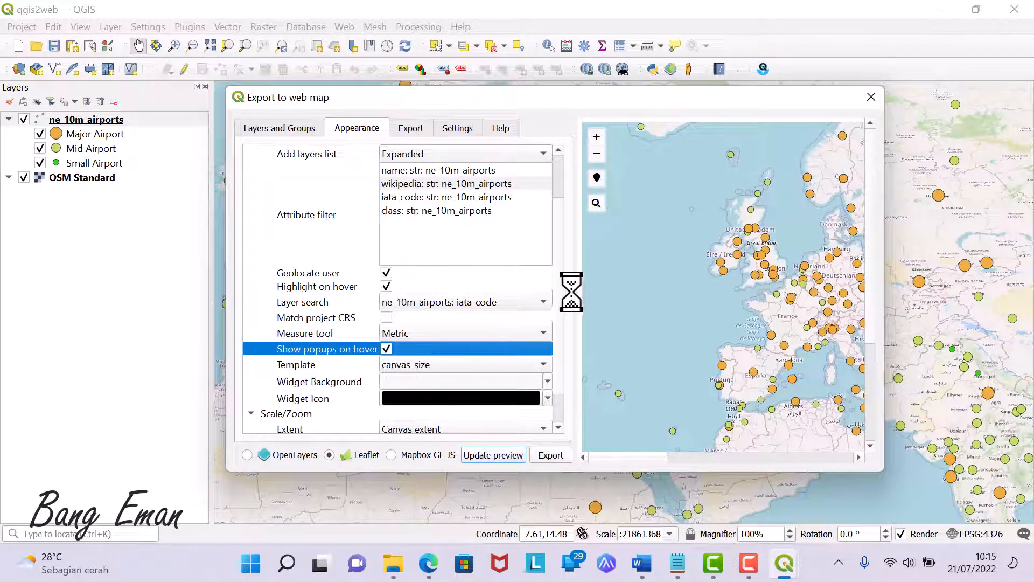
scroll(557, 299, down, 3)
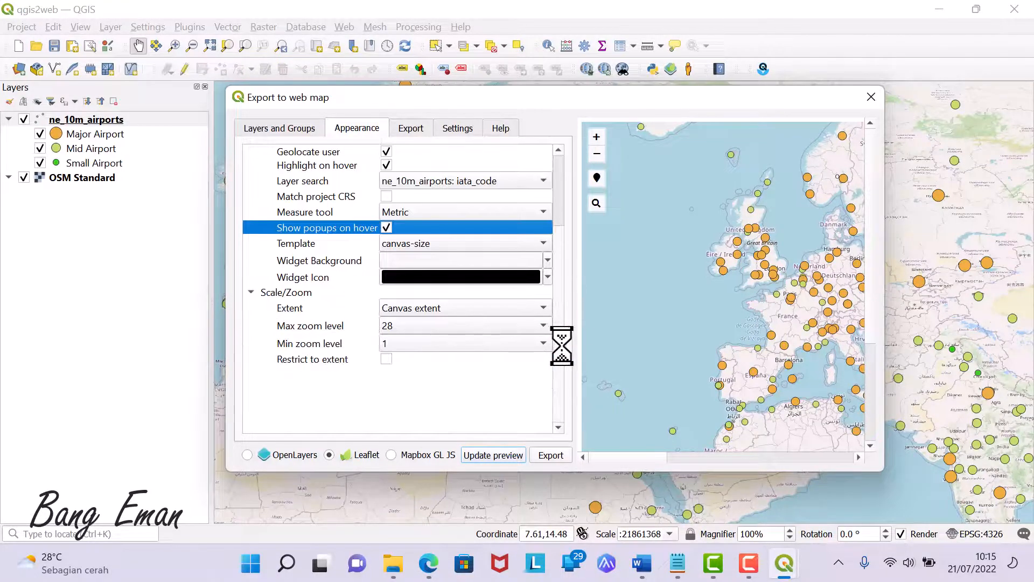
scroll(562, 334, up, 3)
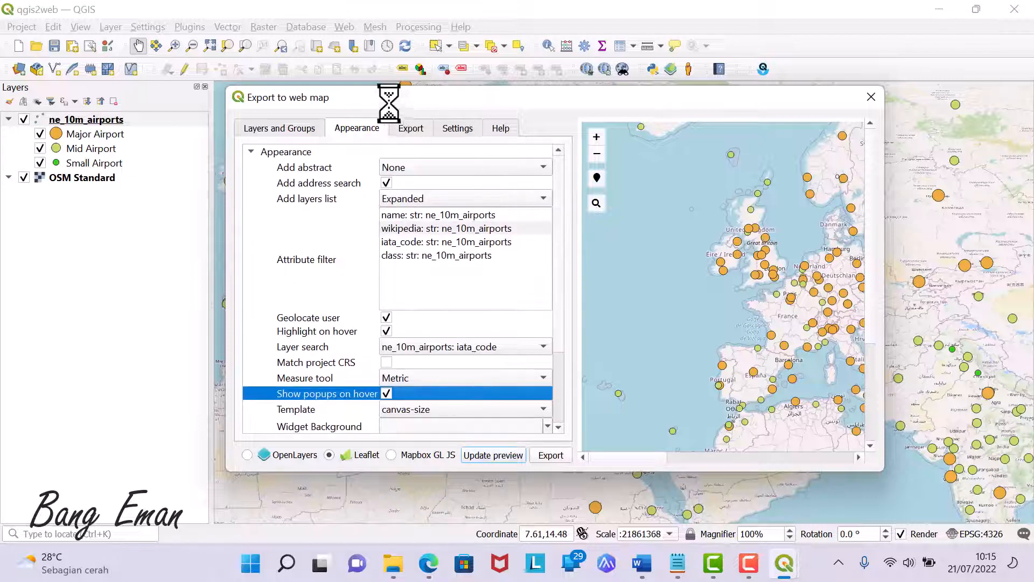
click(409, 128)
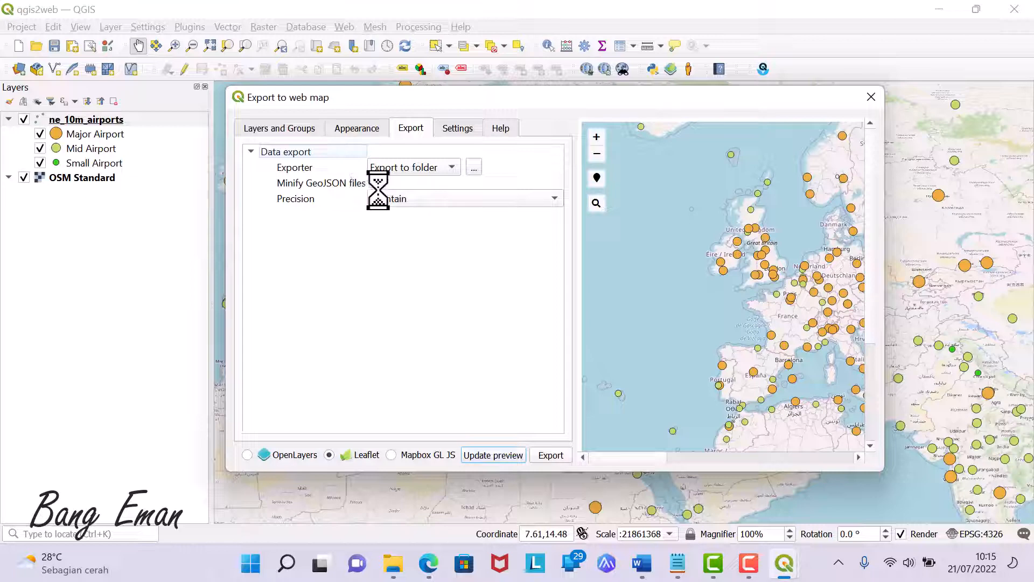
click(480, 455)
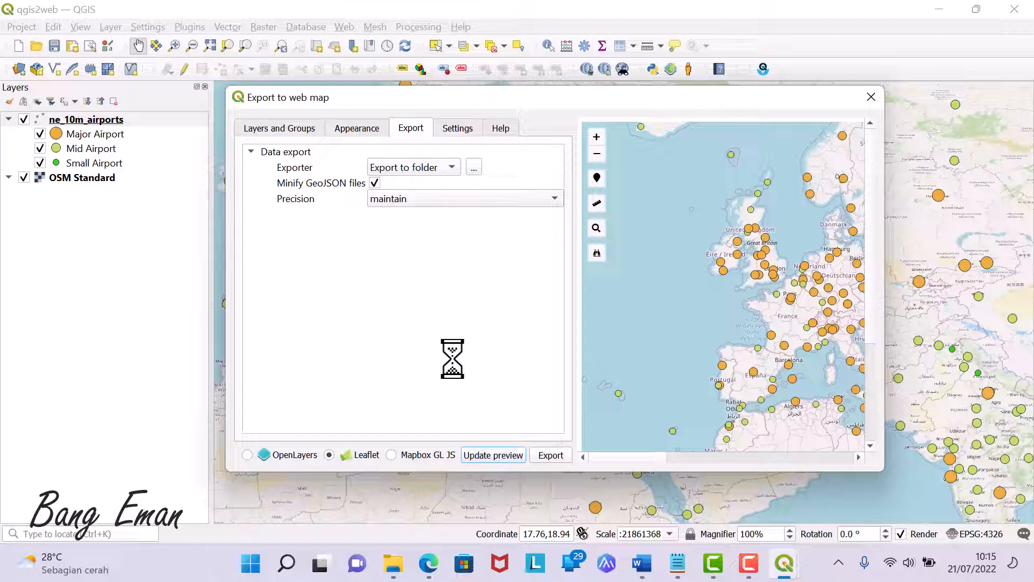
click(454, 167)
click(454, 168)
click(474, 168)
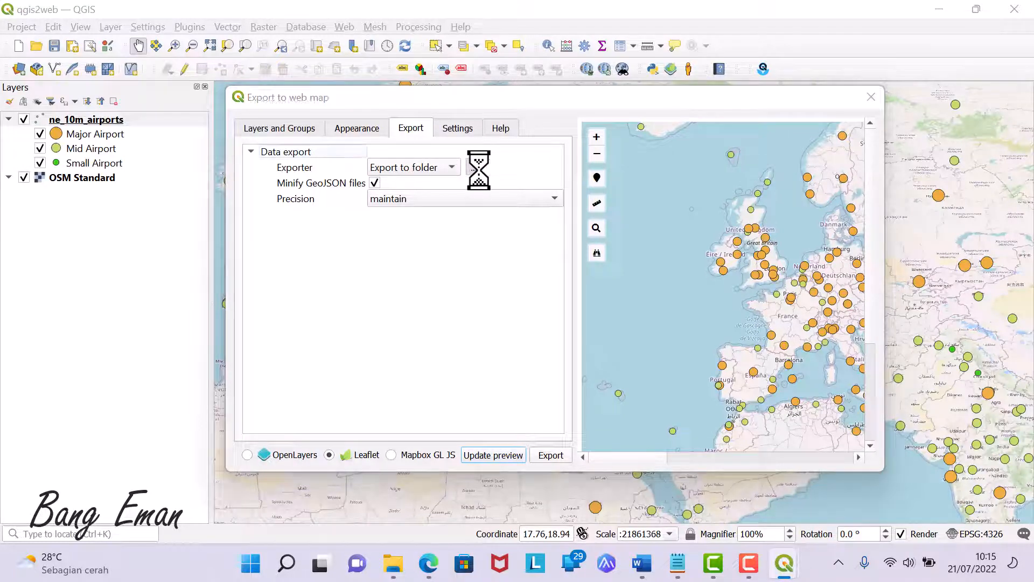
click(695, 452)
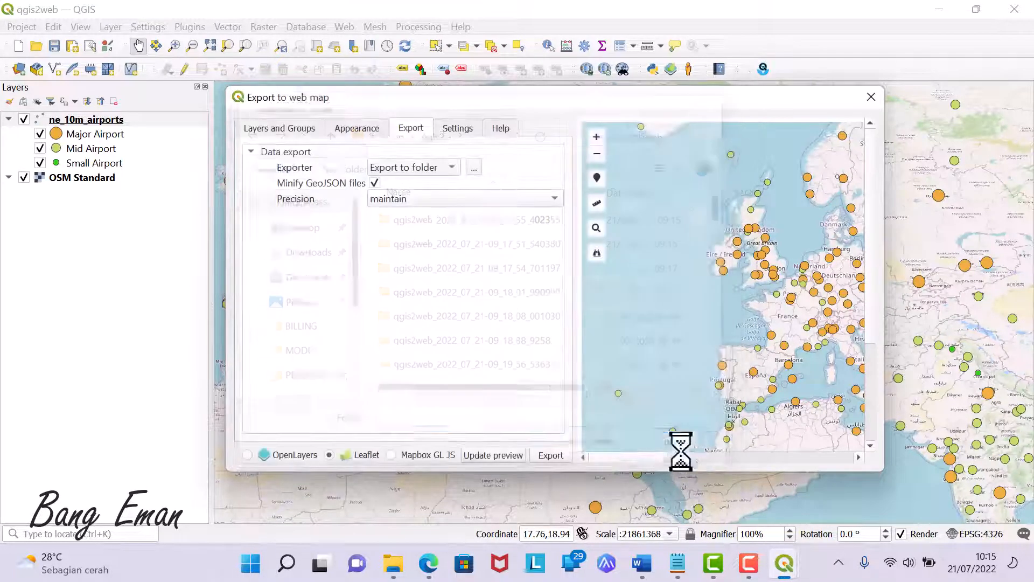
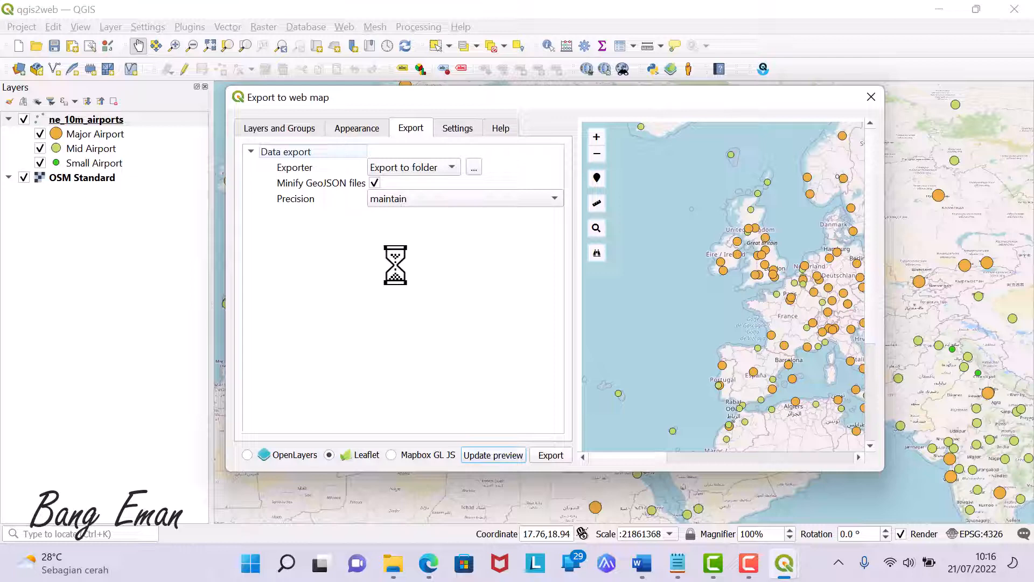
Check the preview settings of the web map export, return to the data export options and refresh the preview.
click(466, 129)
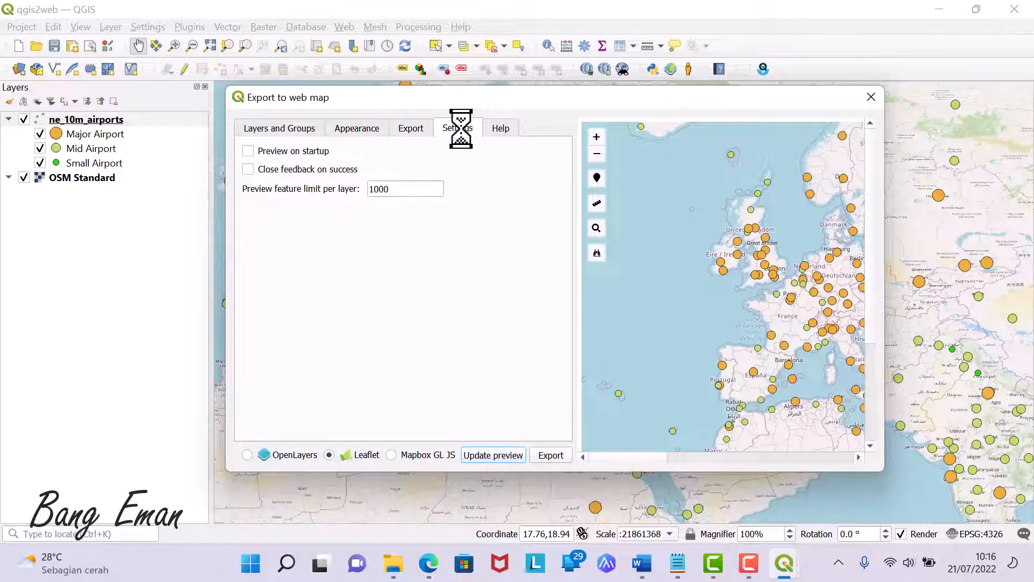
click(412, 129)
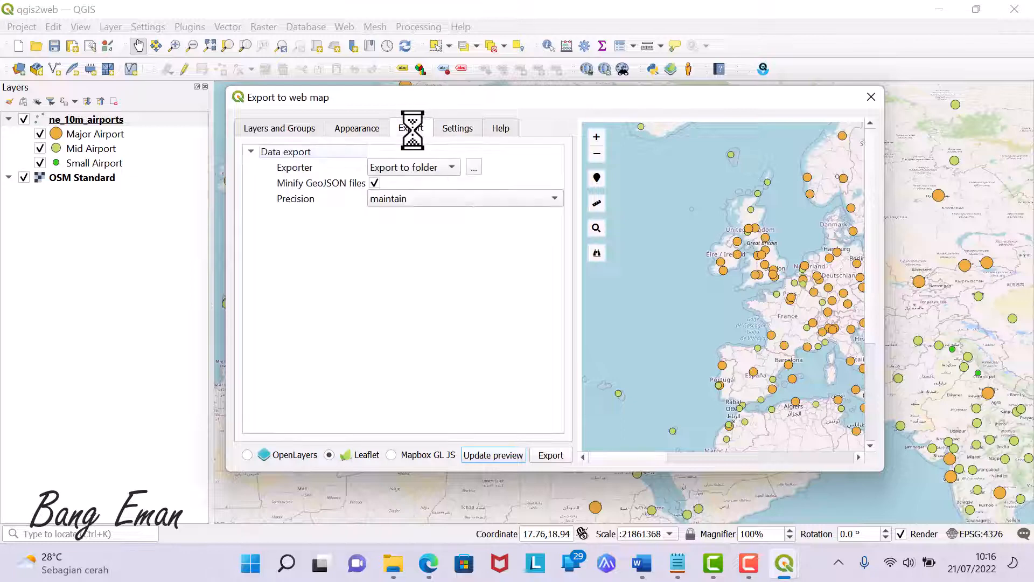
click(487, 454)
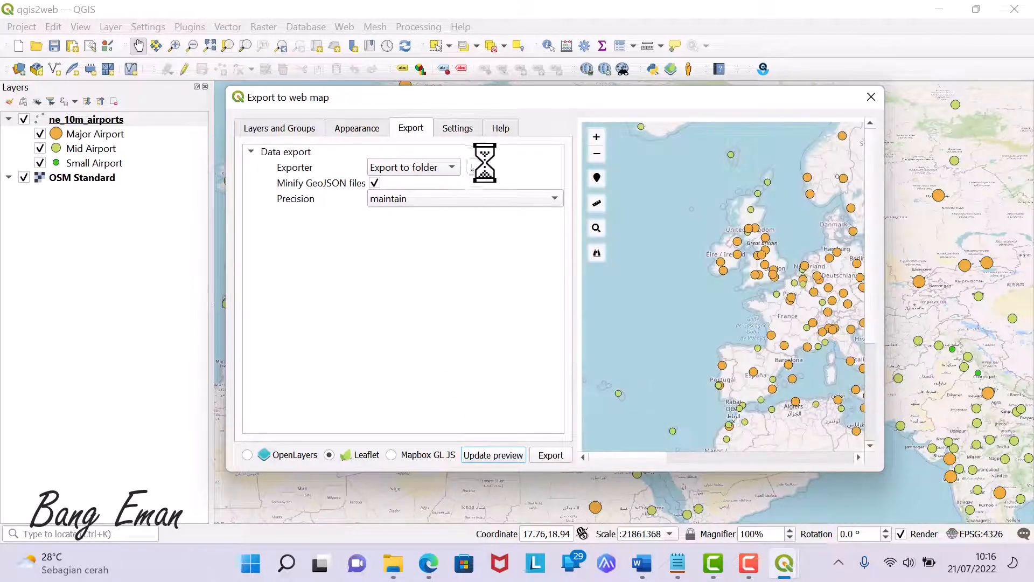
Start choosing the export folder and copy the path of the QGISPDAM\LATIHAN\QGIS2WEB folder in File Explorer.
click(473, 167)
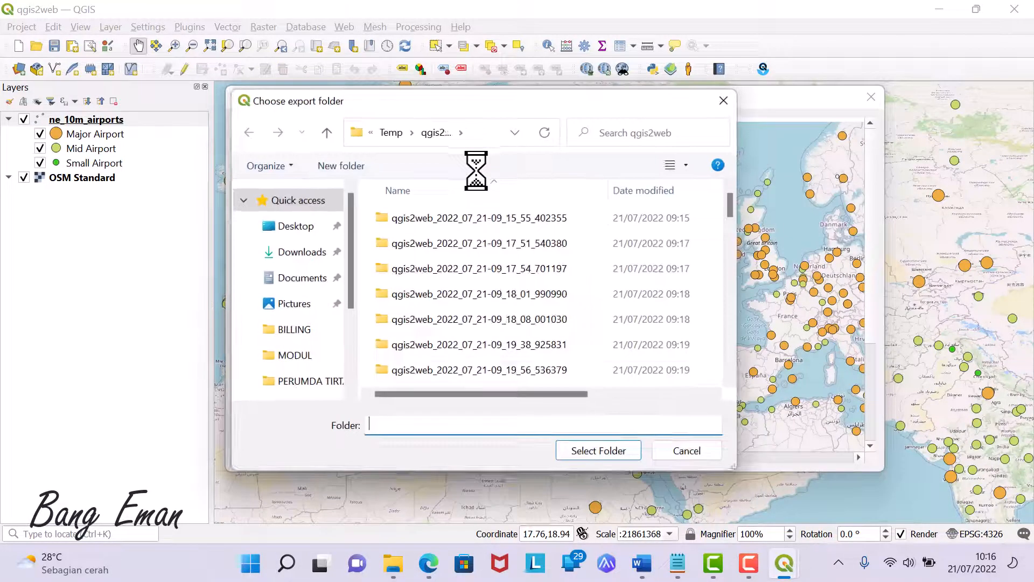
click(393, 133)
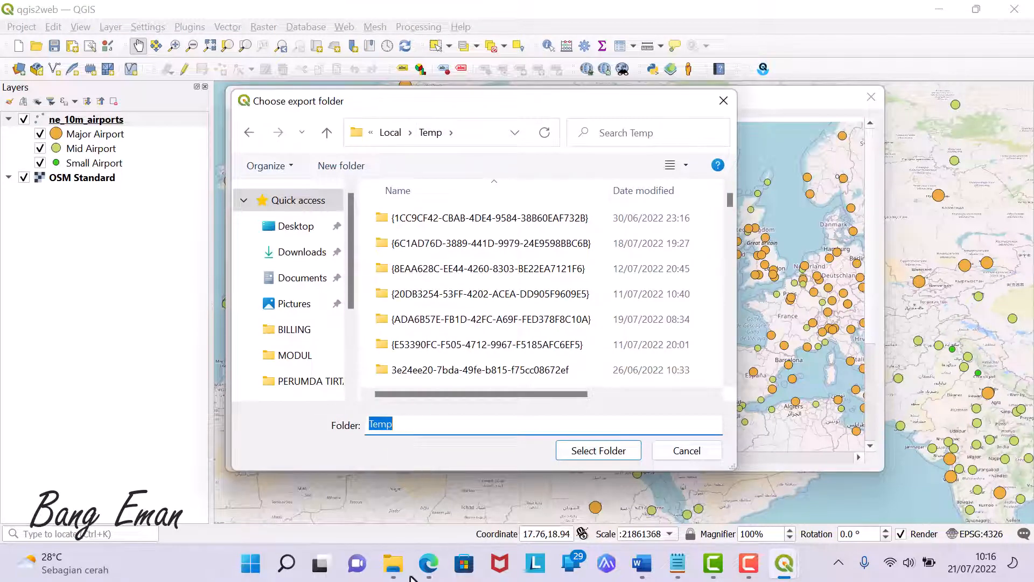
click(393, 560)
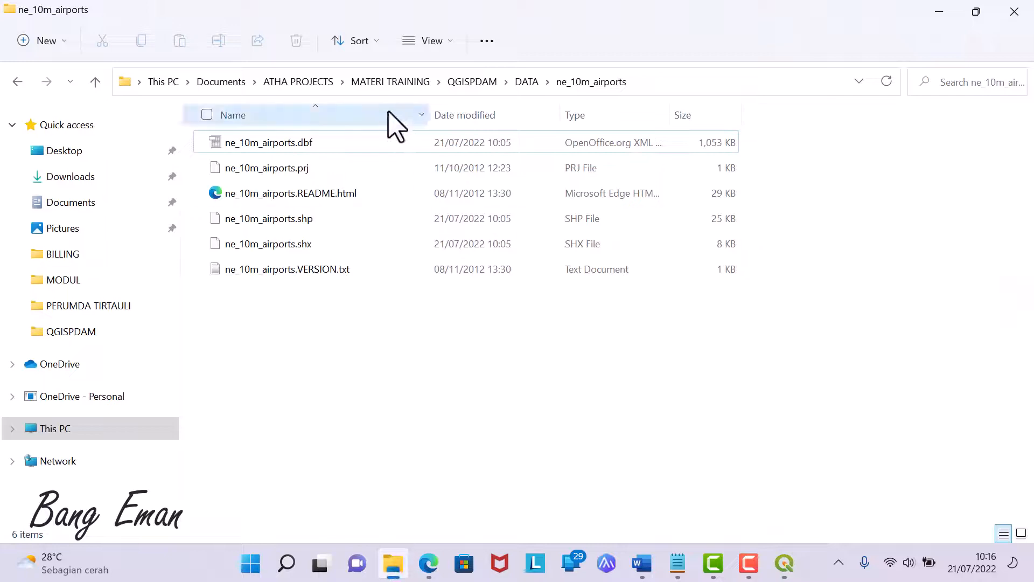
click(528, 83)
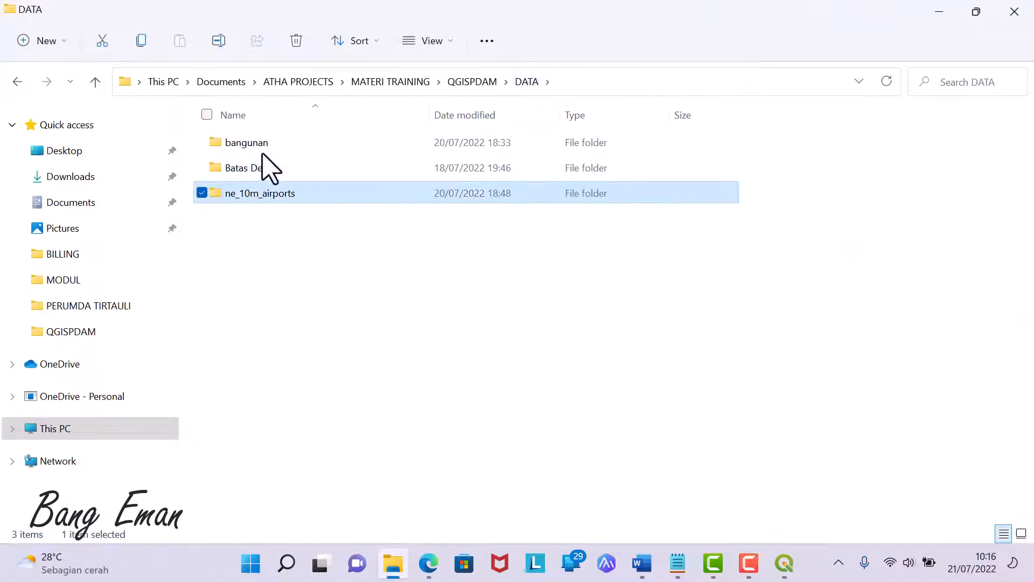
click(479, 82)
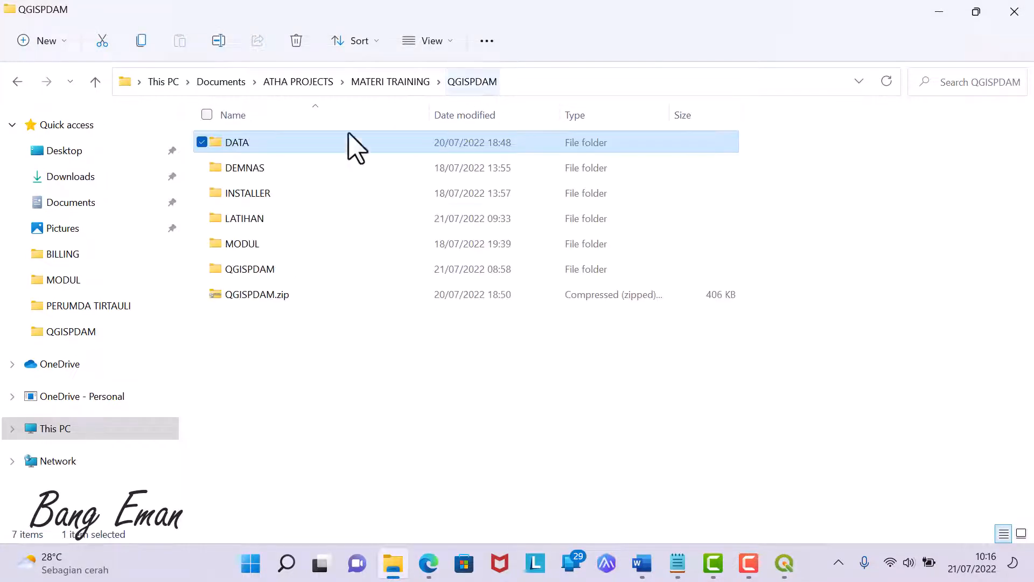
click(239, 220)
double_click(239, 221)
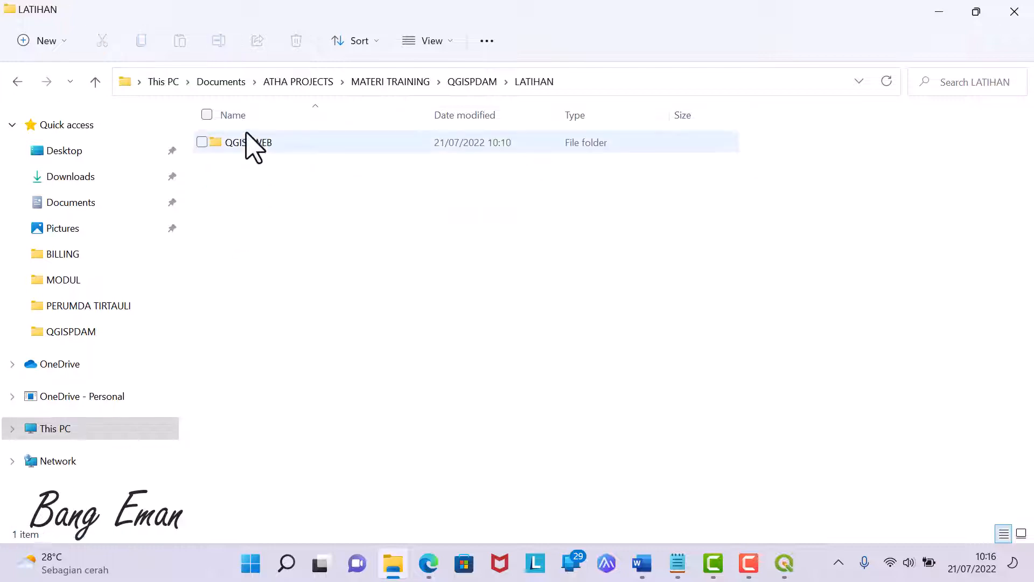
double_click(247, 143)
click(648, 82)
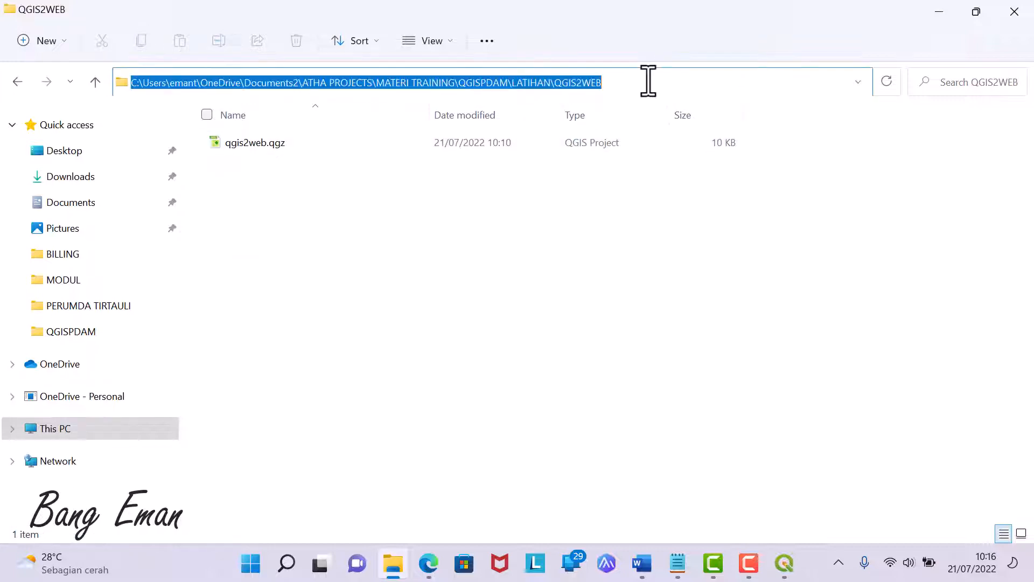
Return to QGIS and set the web map's export folder to the copied QGISPDAM\LATIHAN\QGIS2WEB path.
click(939, 11)
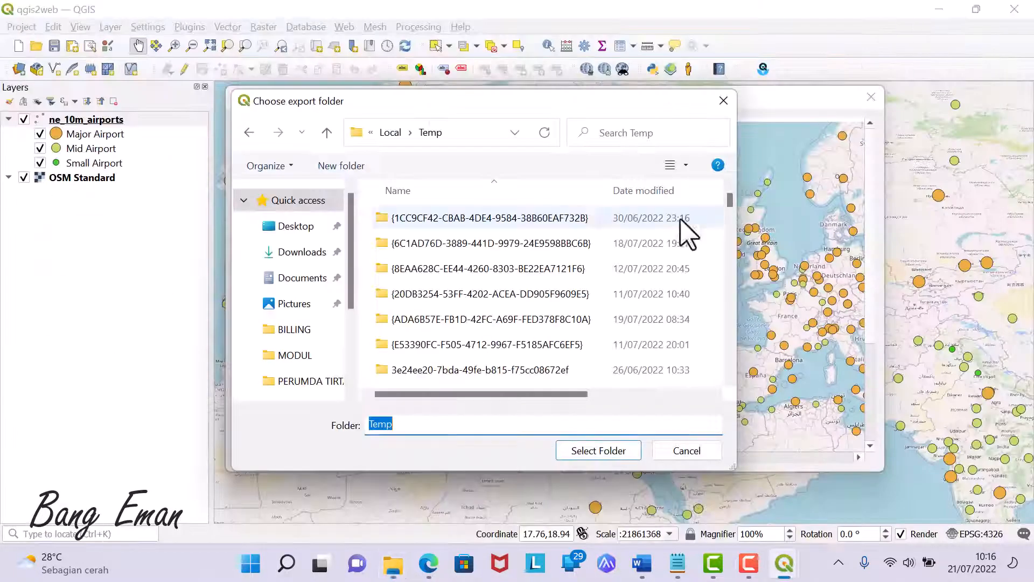
key(ctrl+v)
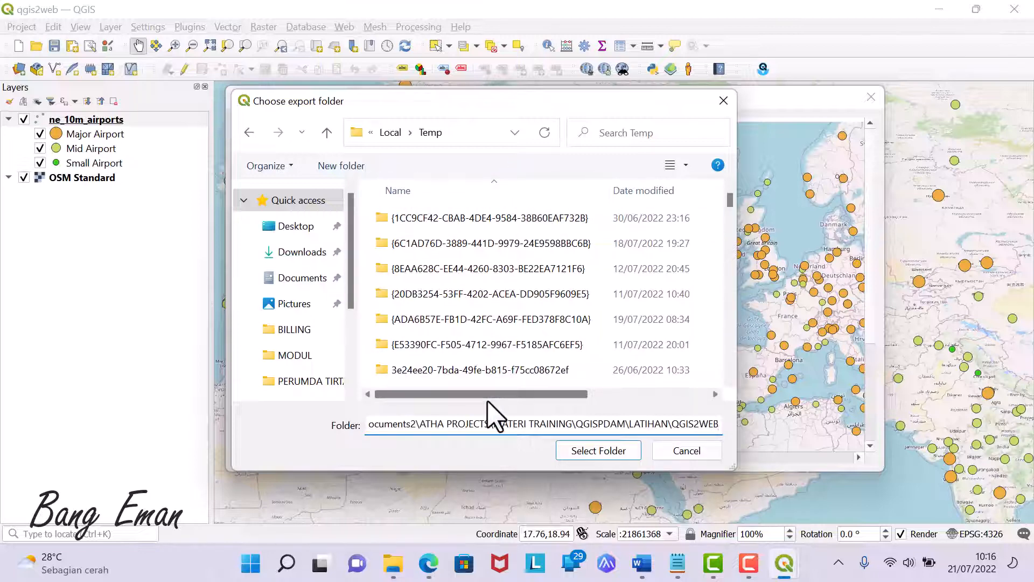
key(Return)
click(590, 452)
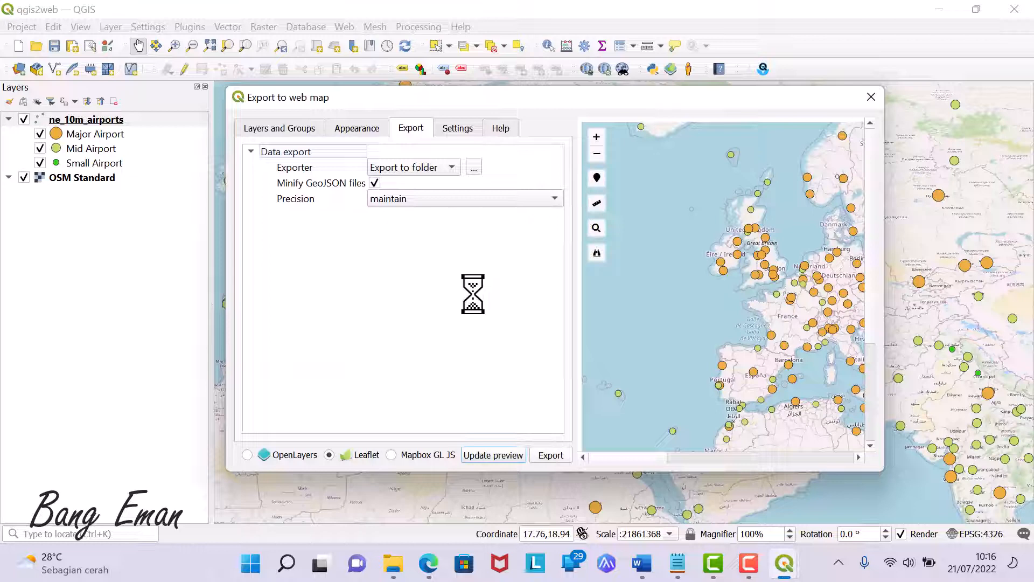
Keep the Precision at maintain, switch the web map format to OpenLayers and export the map.
click(461, 199)
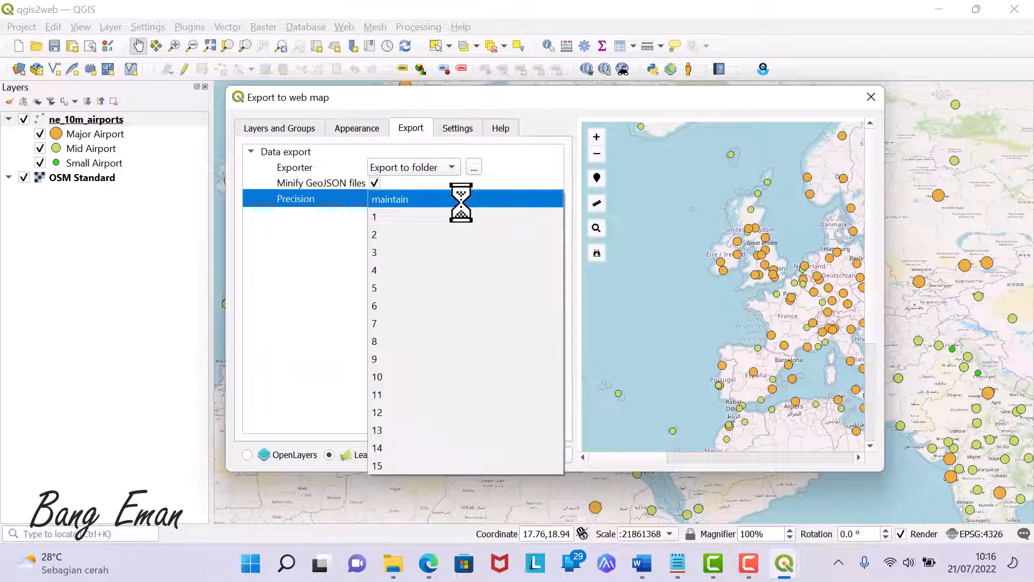
click(461, 199)
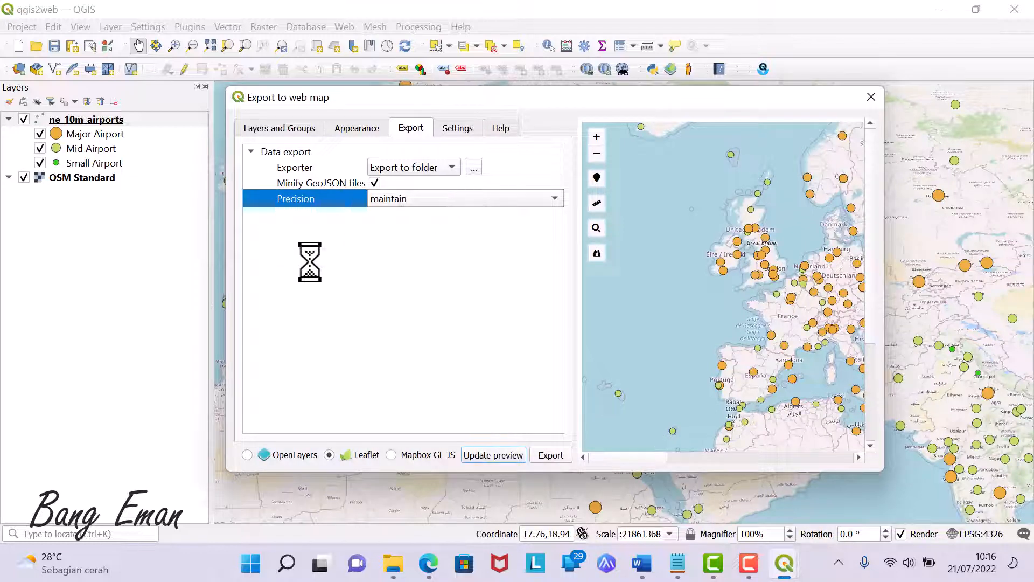
click(283, 455)
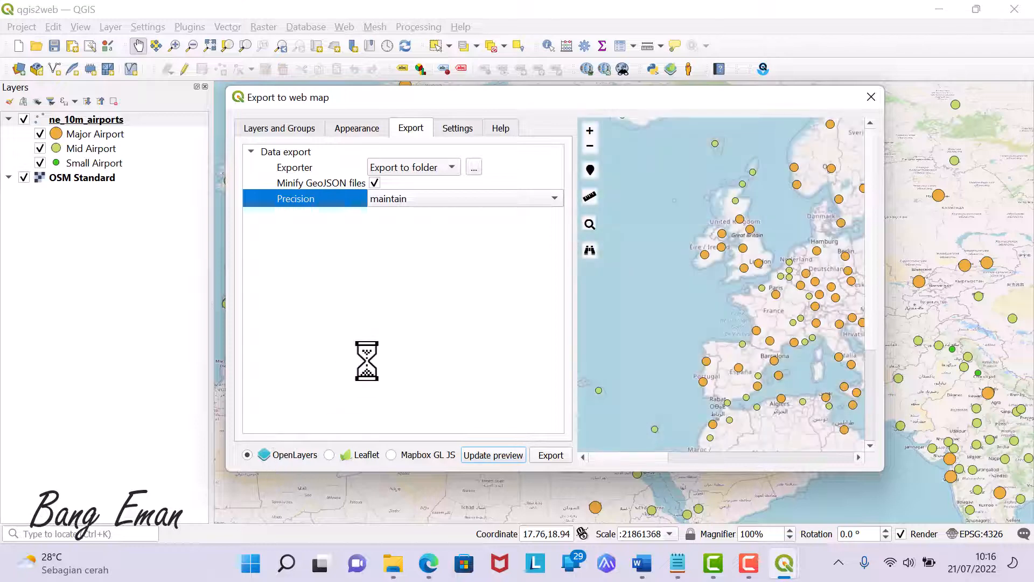
click(493, 455)
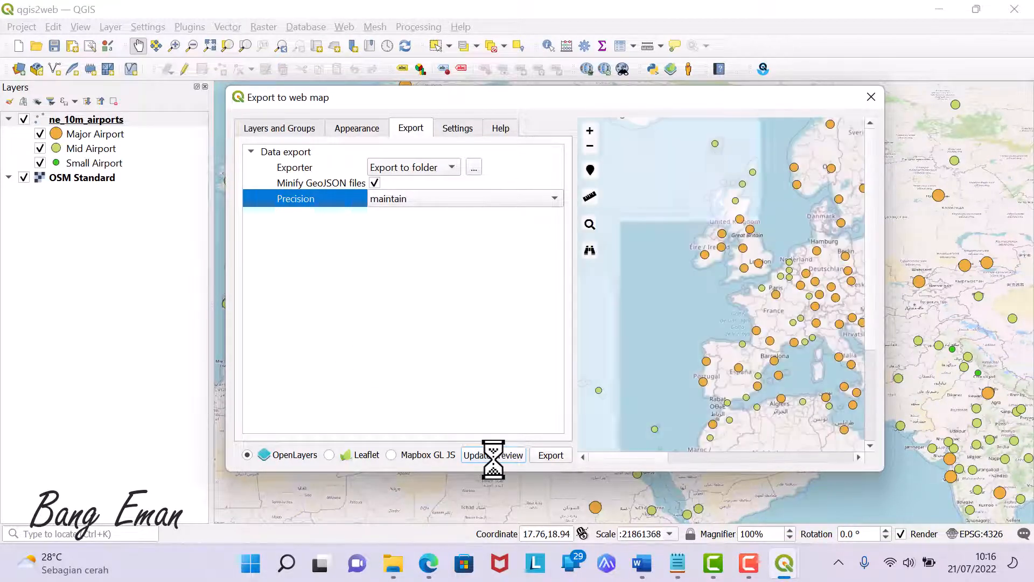
click(550, 455)
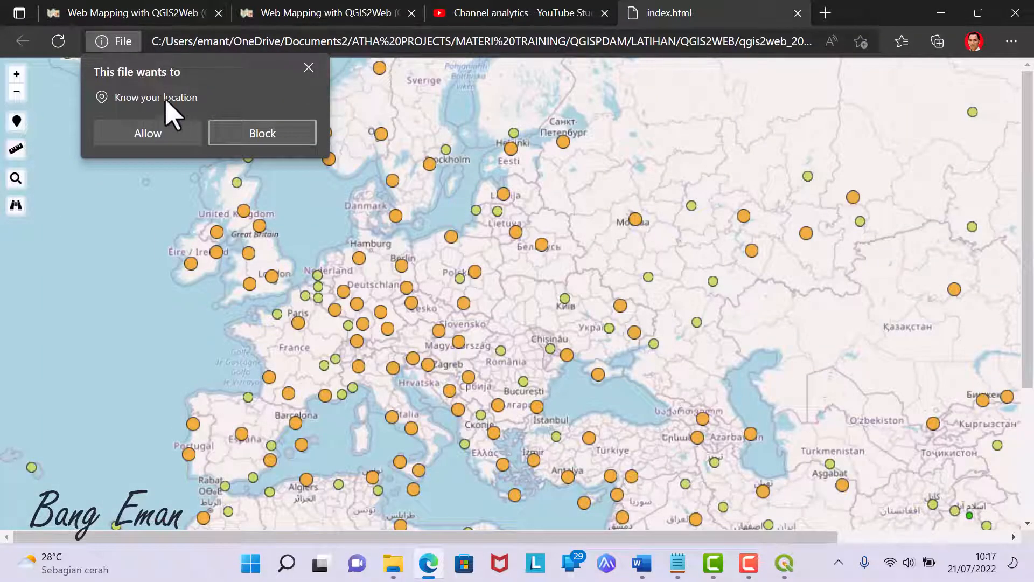
Allow the exported index.html to know the location and look over the airports across the world map.
click(151, 141)
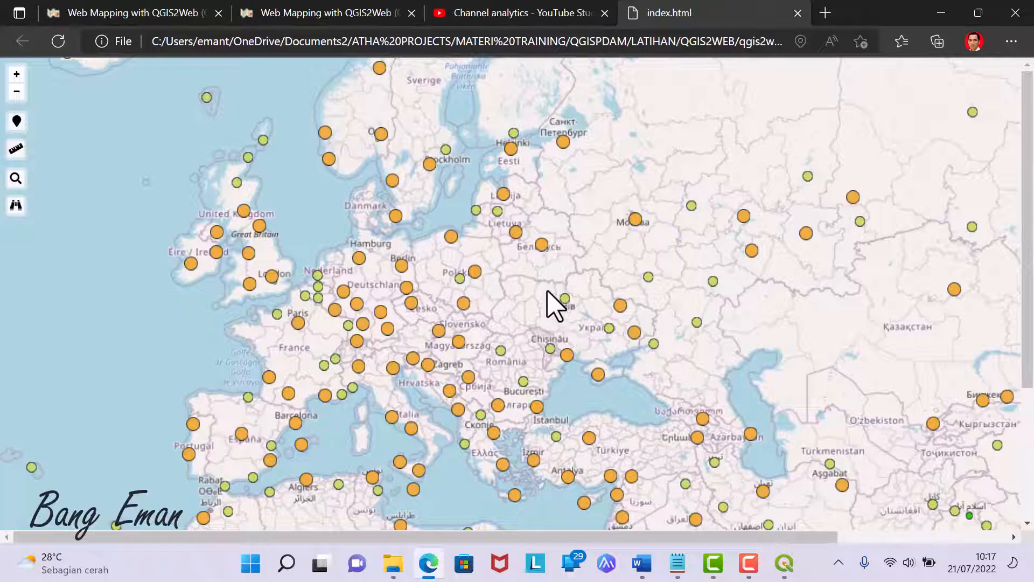
scroll(555, 302, down, 1)
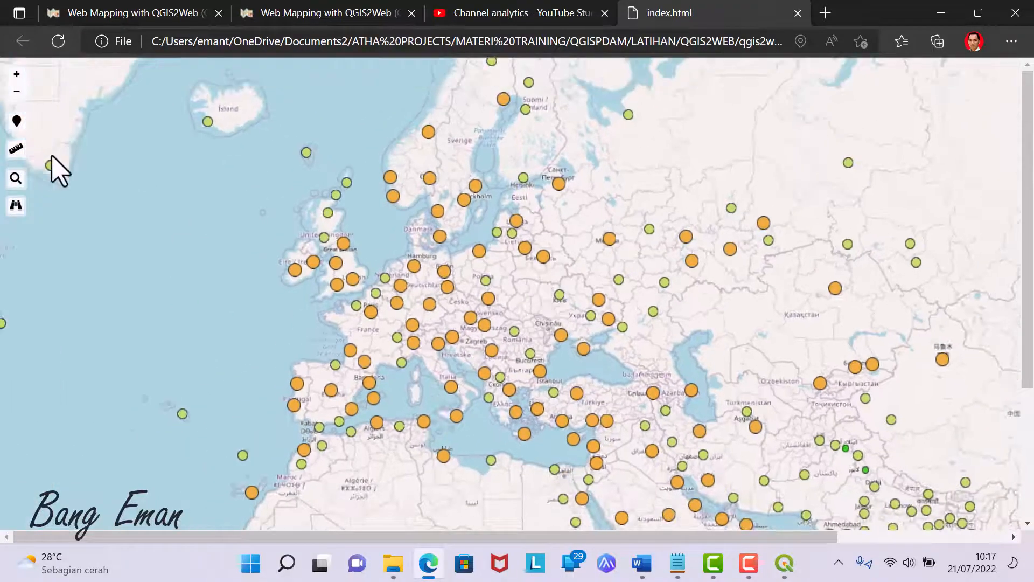
scroll(528, 302, down, 1)
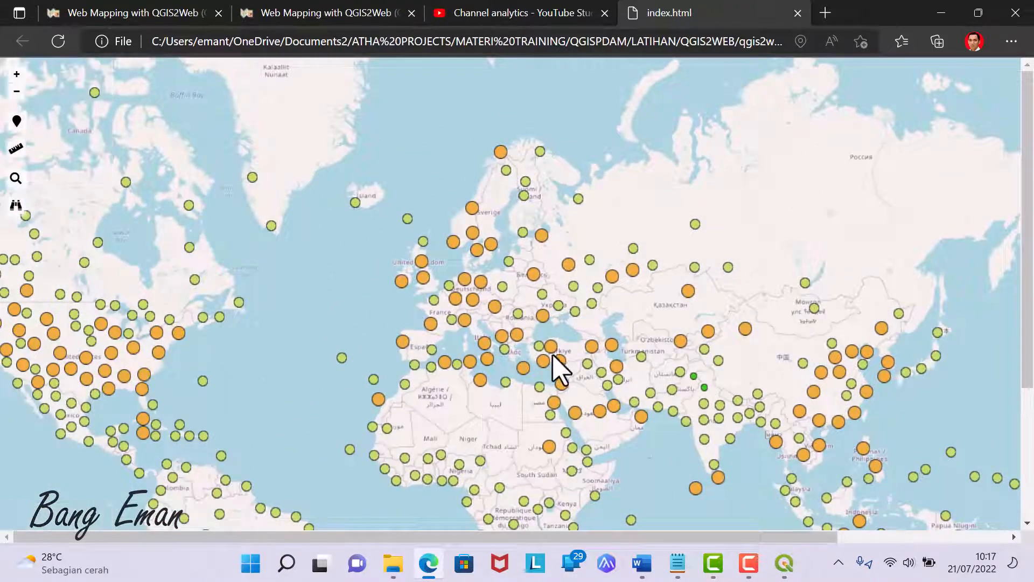
drag(558, 366, 411, 208)
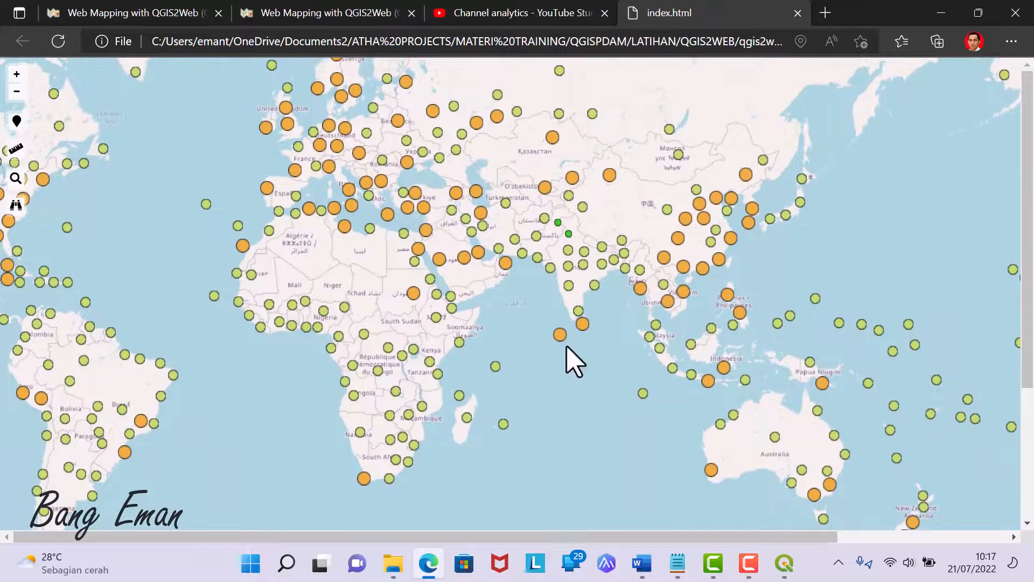
drag(254, 342, 483, 372)
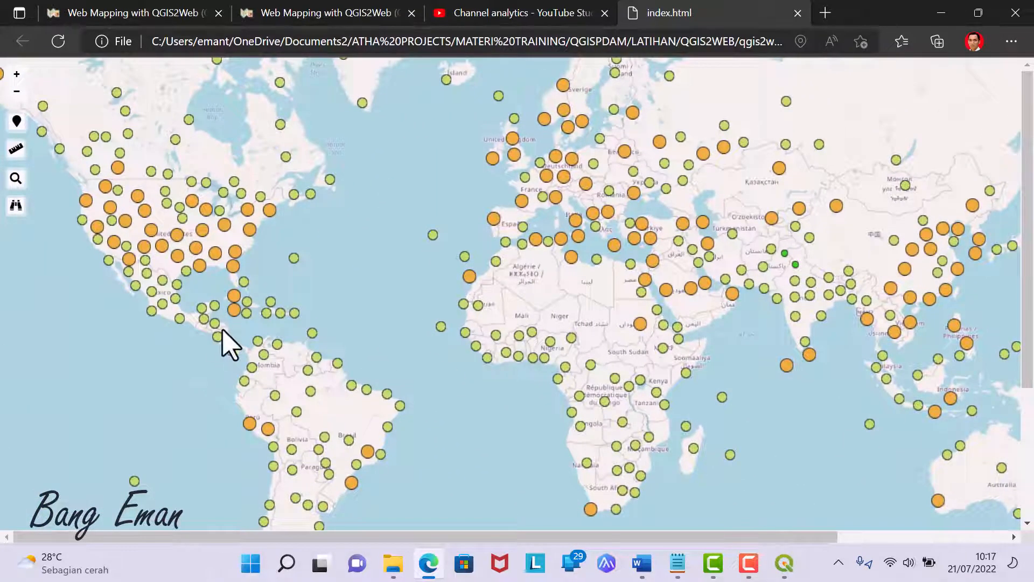
Show the current location on the web map around Indonesia and move the index.html tab beside the tutorial tabs.
click(16, 121)
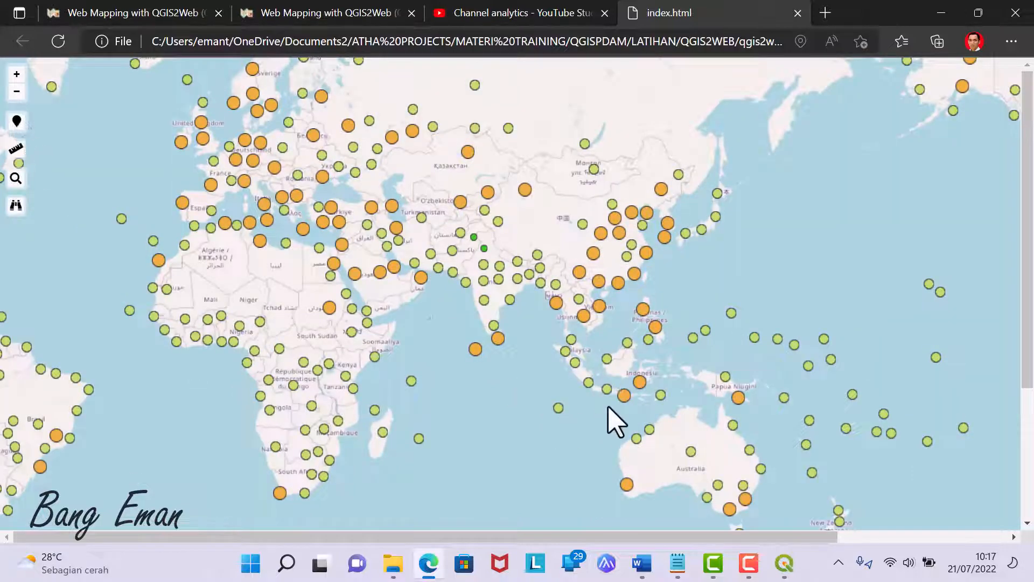
scroll(617, 389, up, 1)
scroll(619, 425, up, 2)
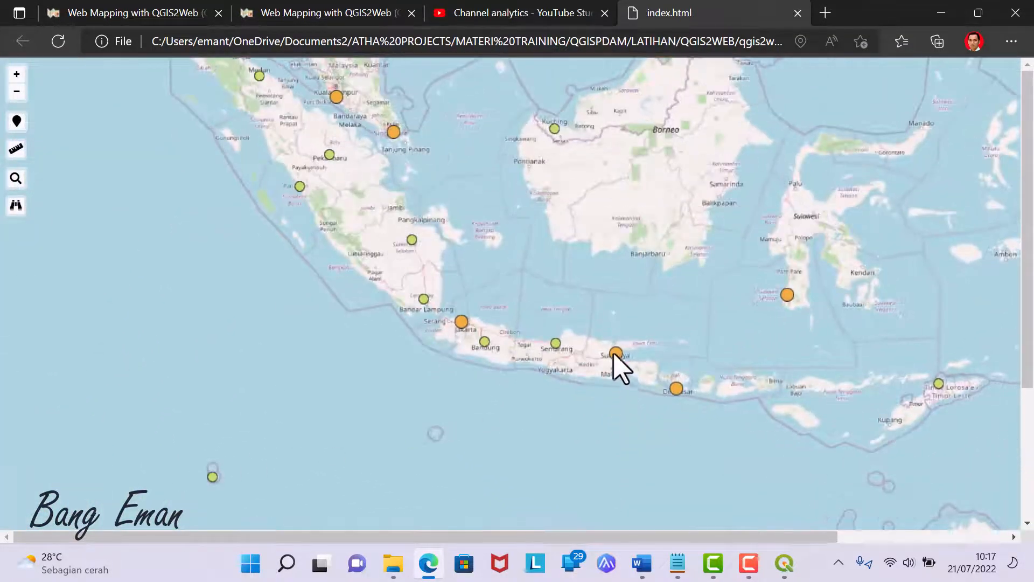
click(15, 123)
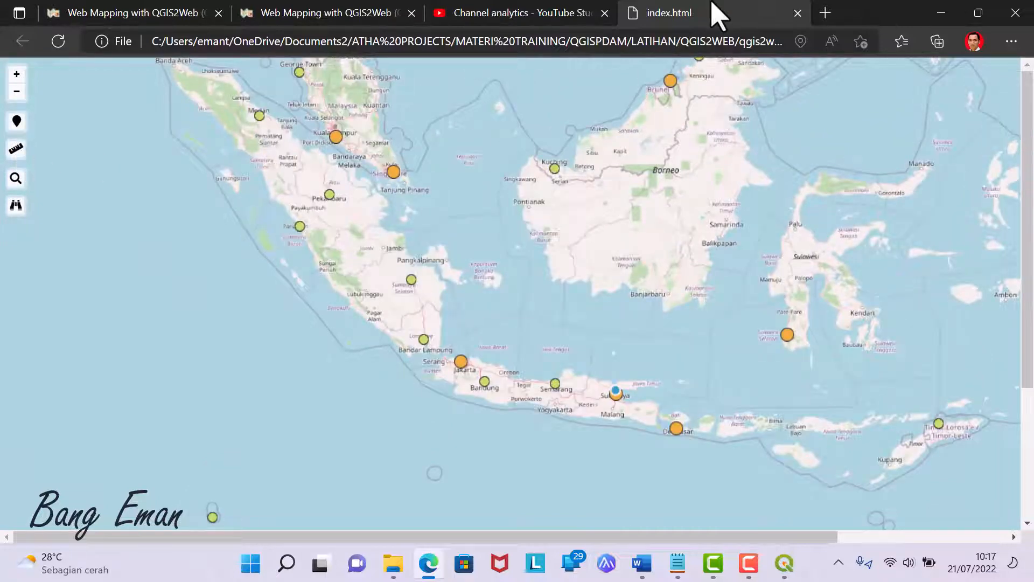
drag(715, 11, 587, 15)
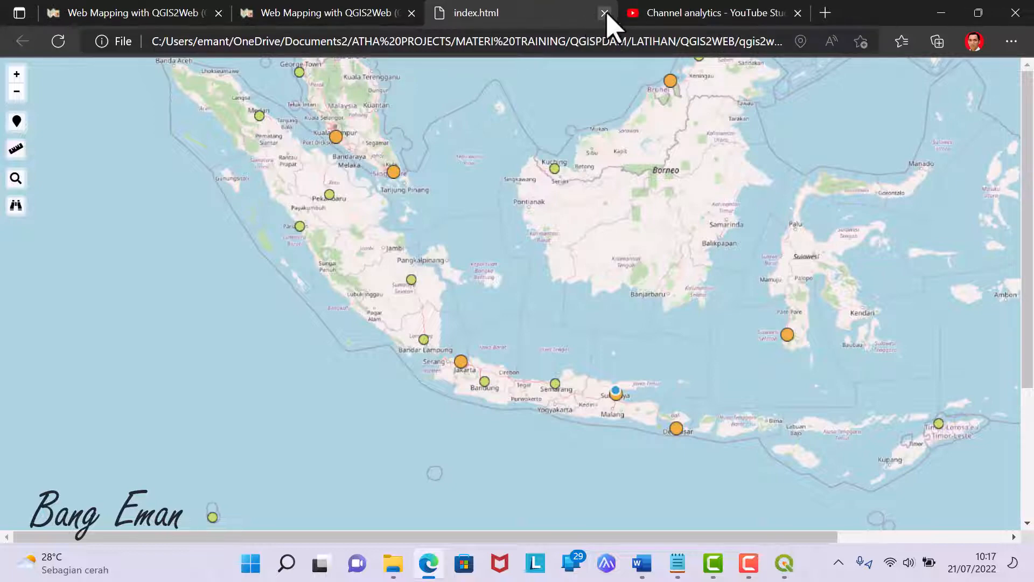
Search the web map's addresses for jakarta and go to Jakarta Special Capital Region, Indonesia.
click(15, 179)
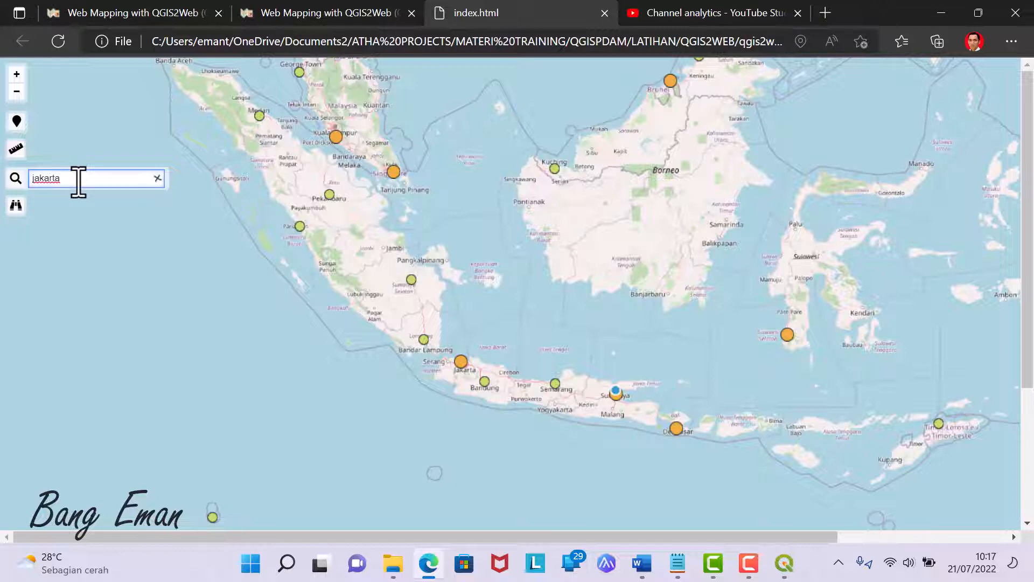
key(Return)
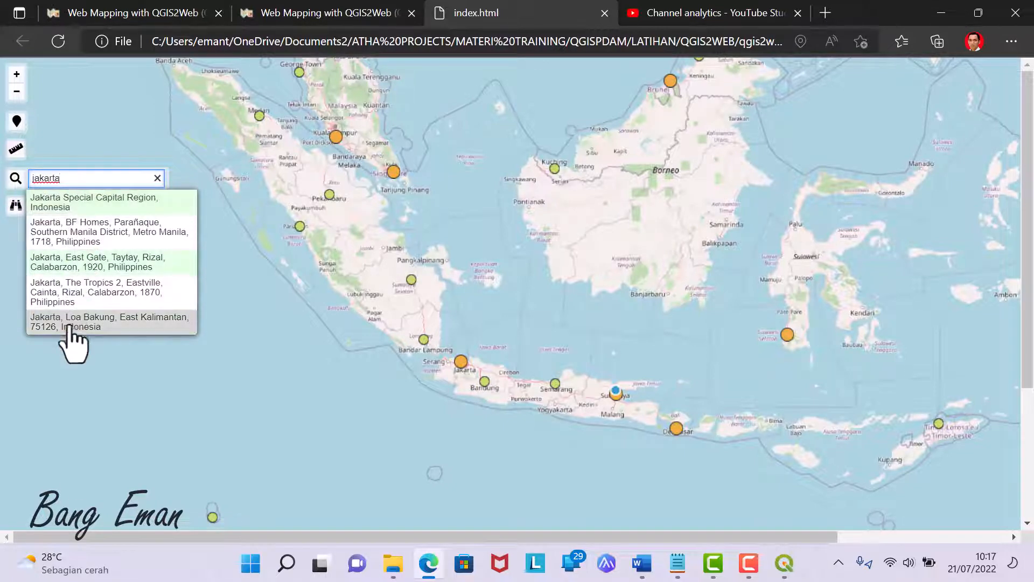
click(83, 201)
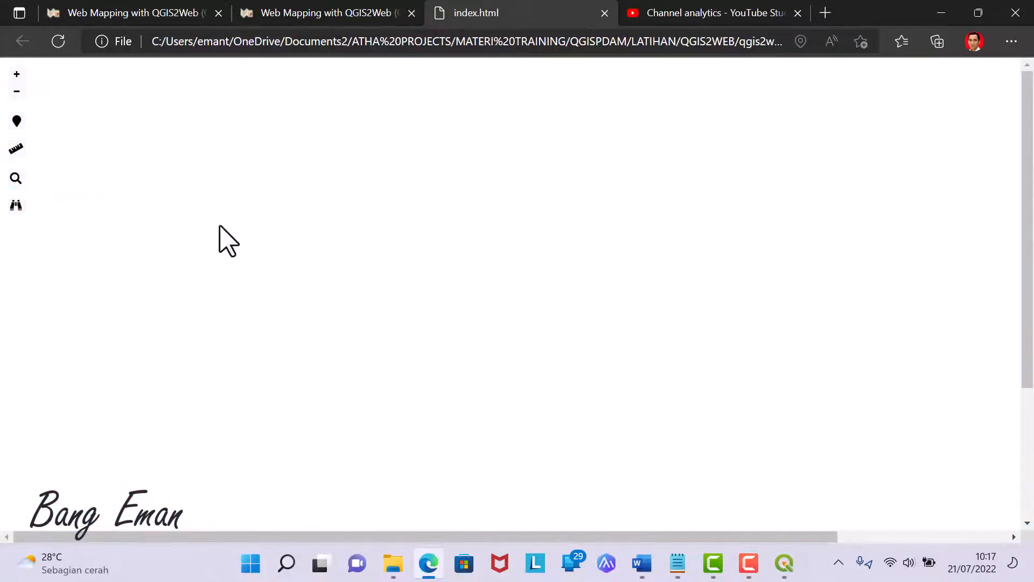
scroll(606, 375, down, 1)
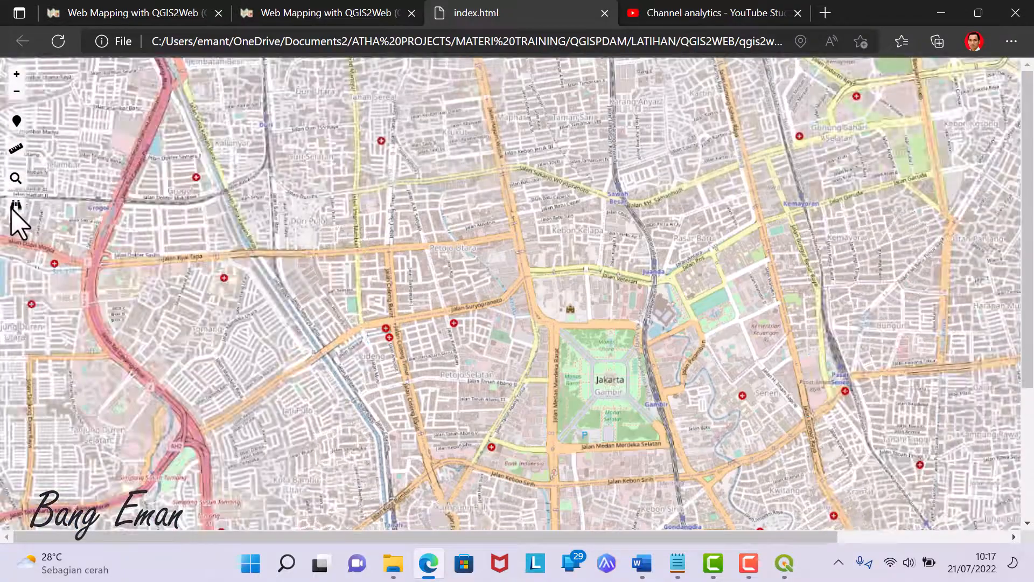
Search the airports layer for dps, go to the DPS result and examine its marker on Bali.
click(15, 206)
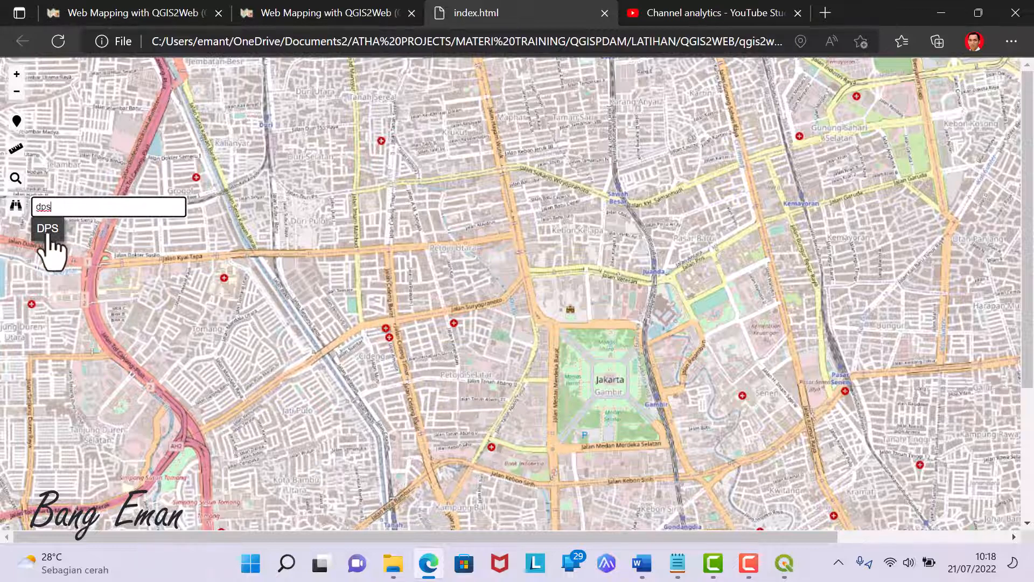
click(54, 231)
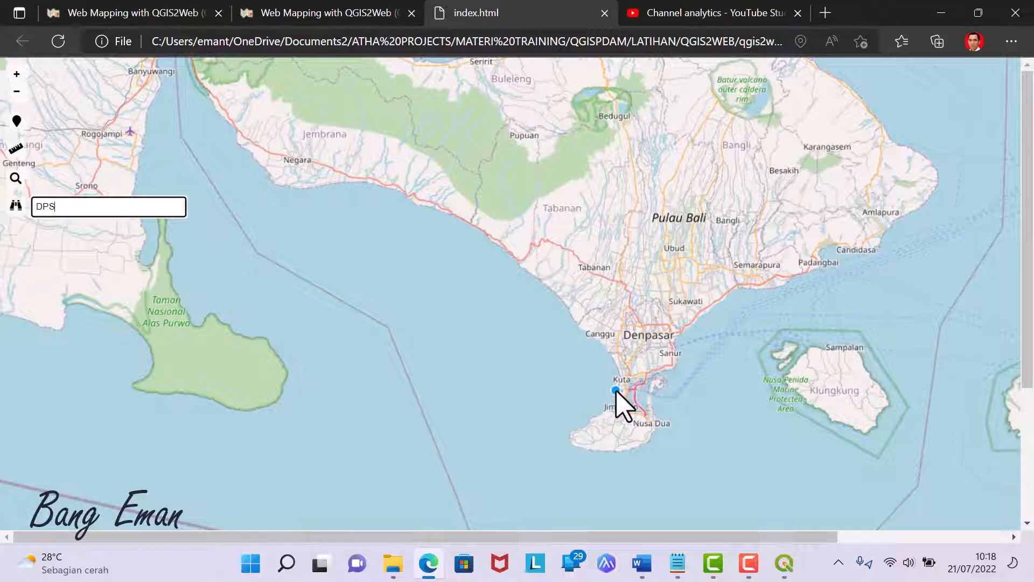
scroll(616, 393, down, 3)
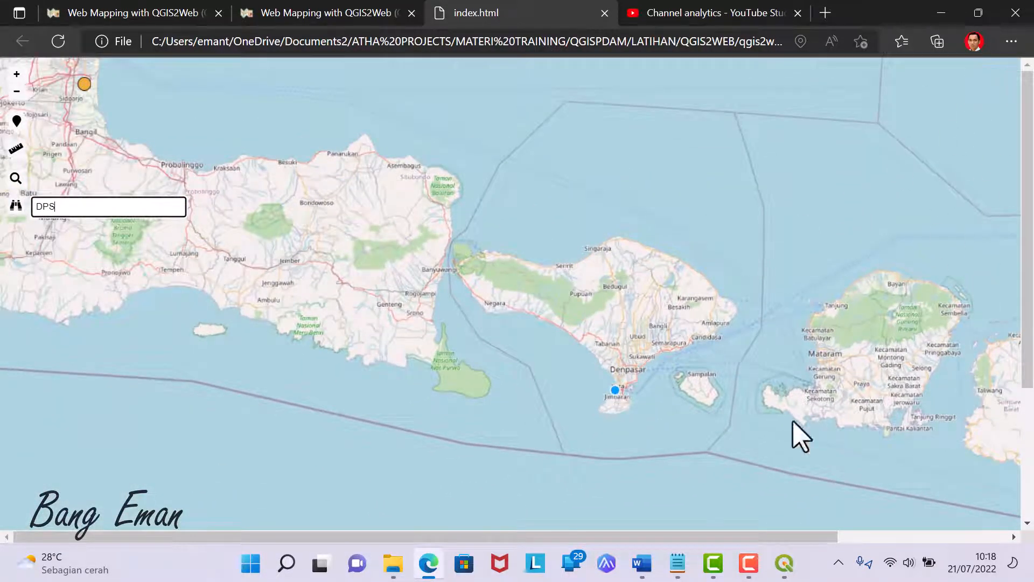
scroll(558, 369, down, 2)
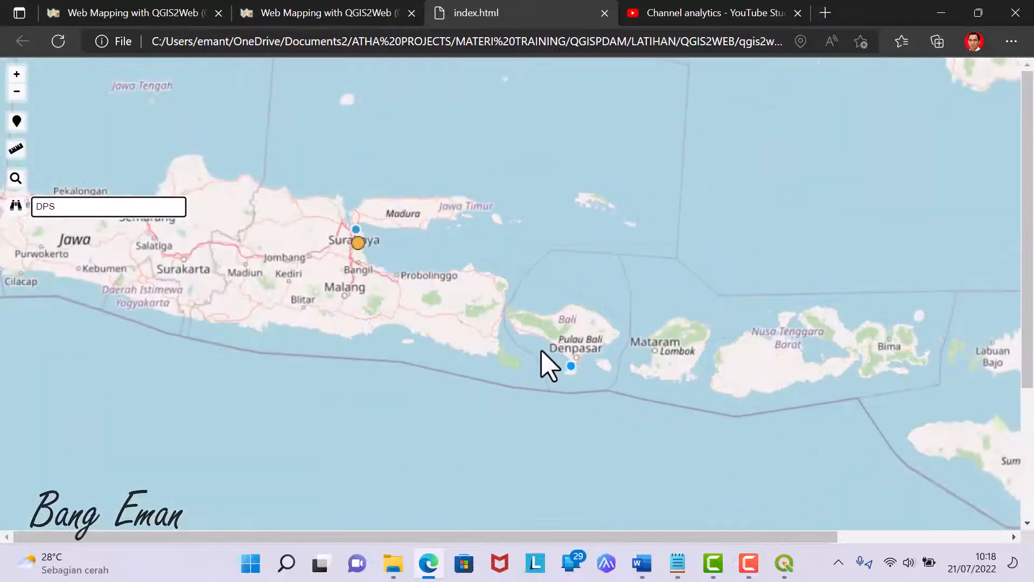
scroll(358, 240, down, 2)
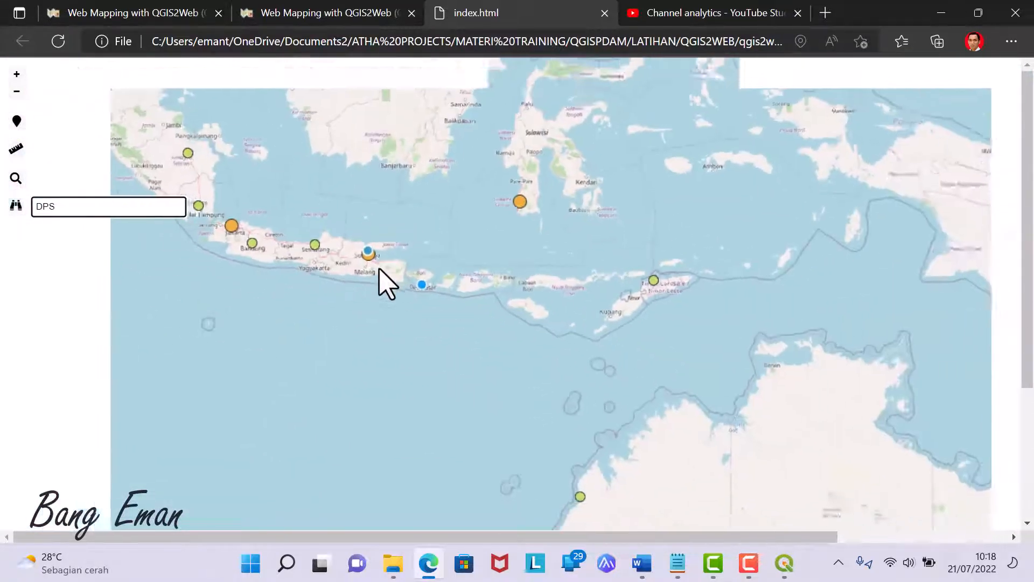
scroll(425, 293, up, 4)
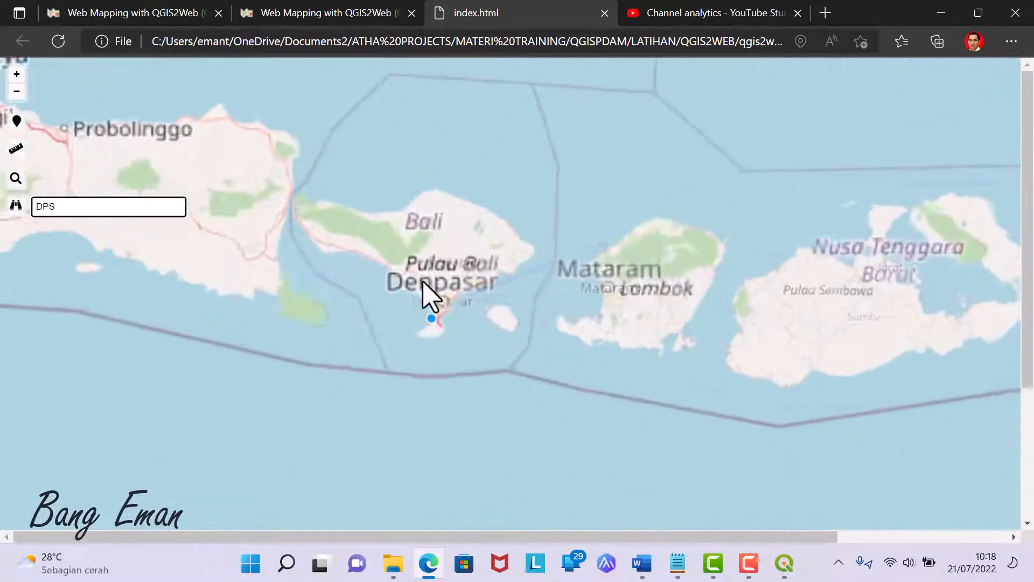
click(441, 359)
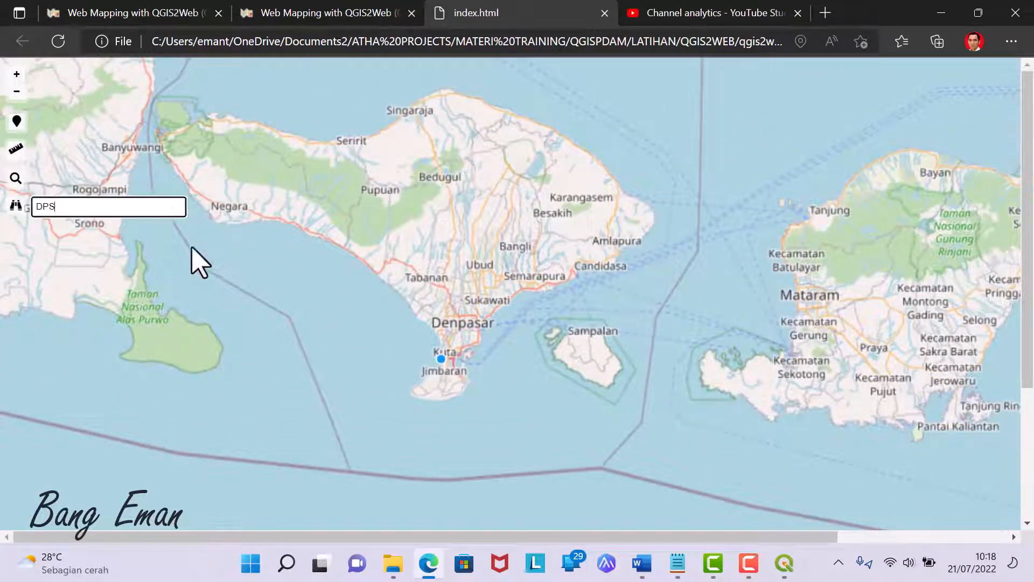
Look over the map around Bali, reload the exported web map and examine the airport markers around Belarus.
scroll(403, 282, down, 1)
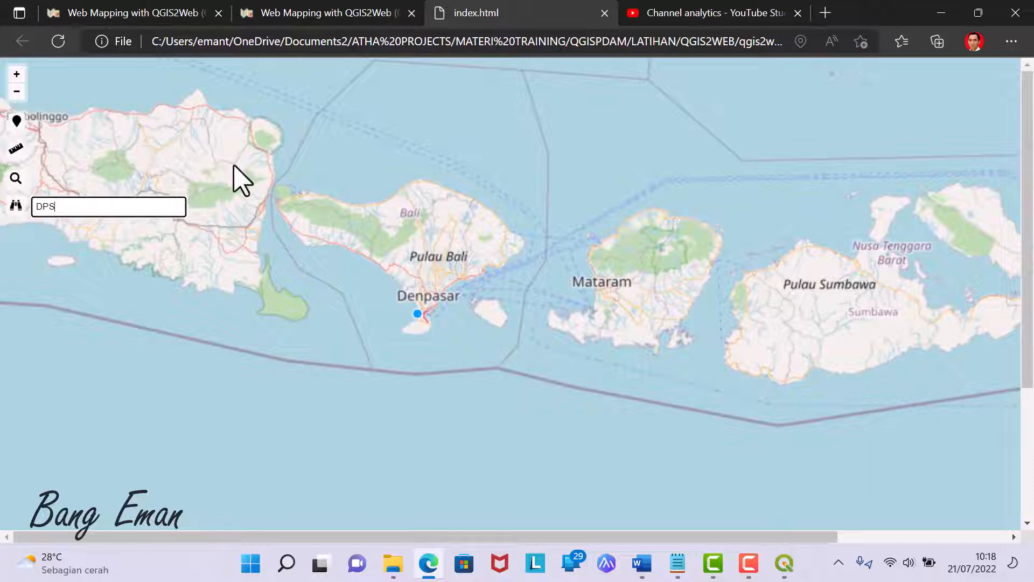
scroll(240, 178, down, 1)
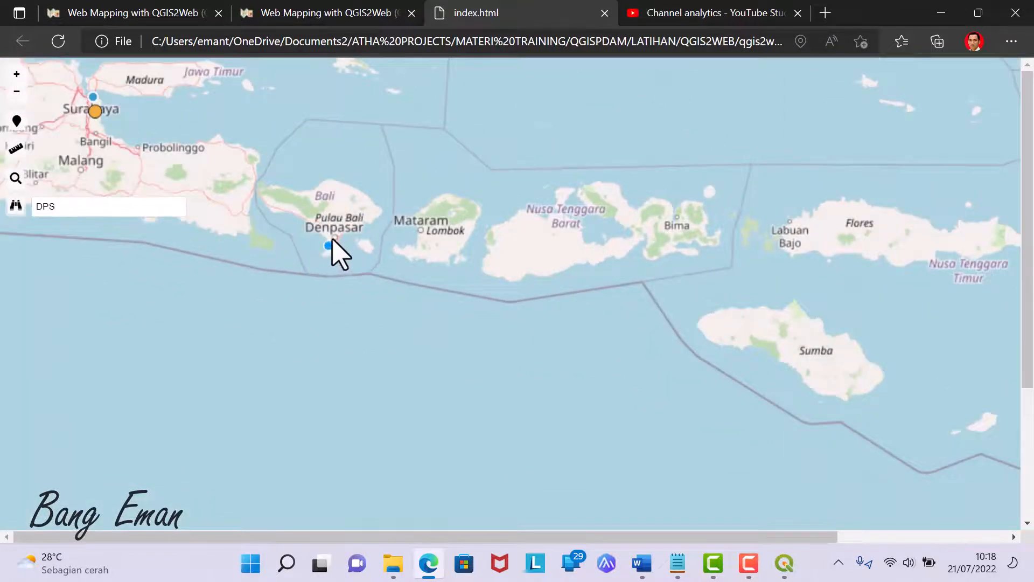
scroll(277, 202, down, 1)
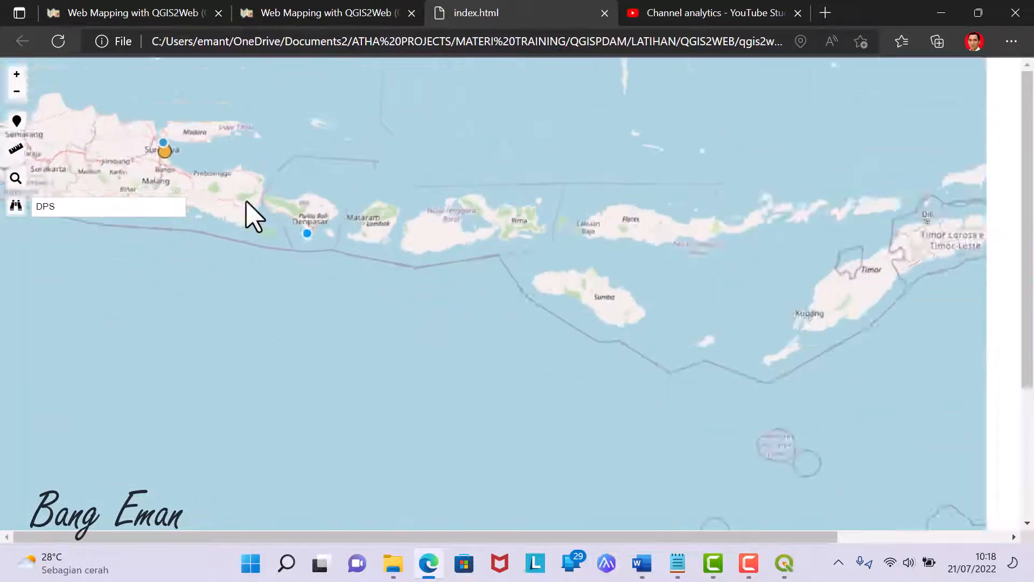
scroll(192, 165, up, 2)
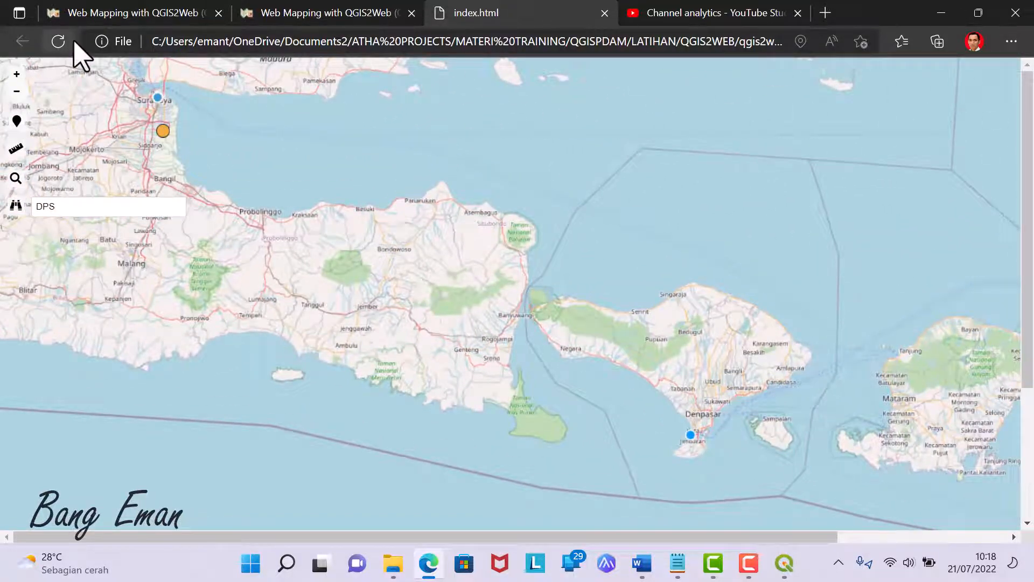
click(59, 42)
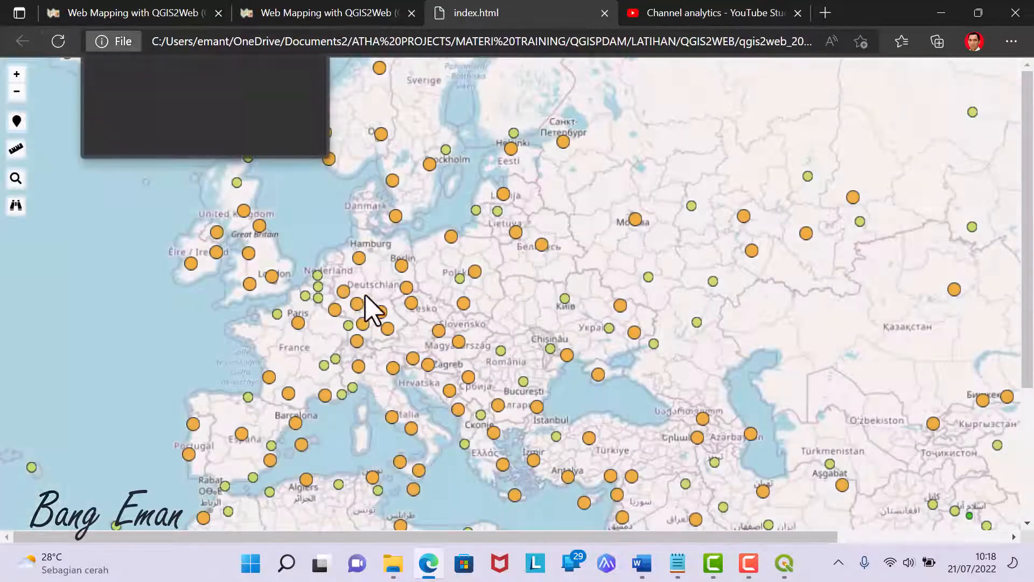
click(168, 132)
scroll(598, 270, up, 1)
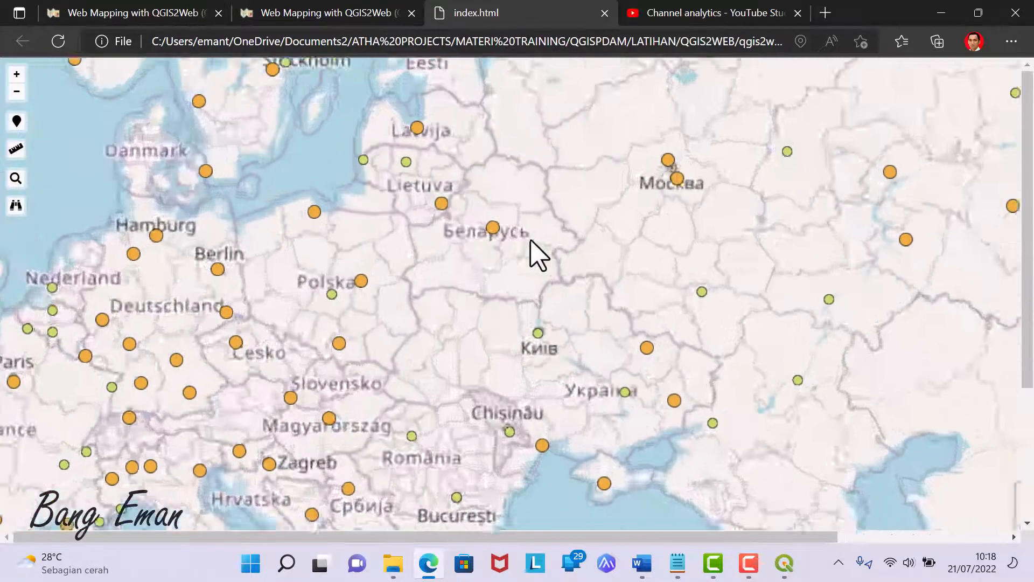
scroll(458, 229, up, 1)
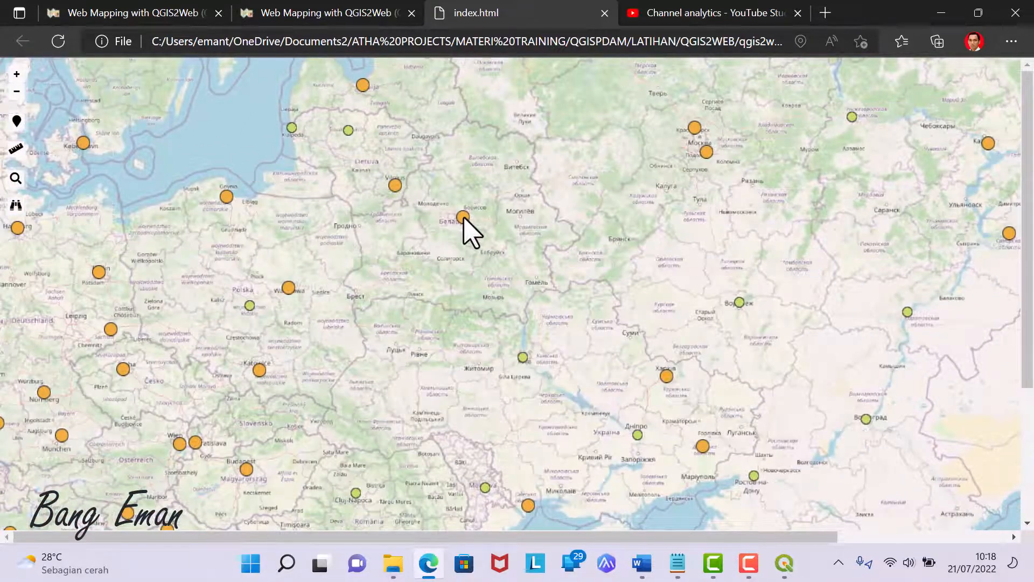
scroll(464, 219, up, 1)
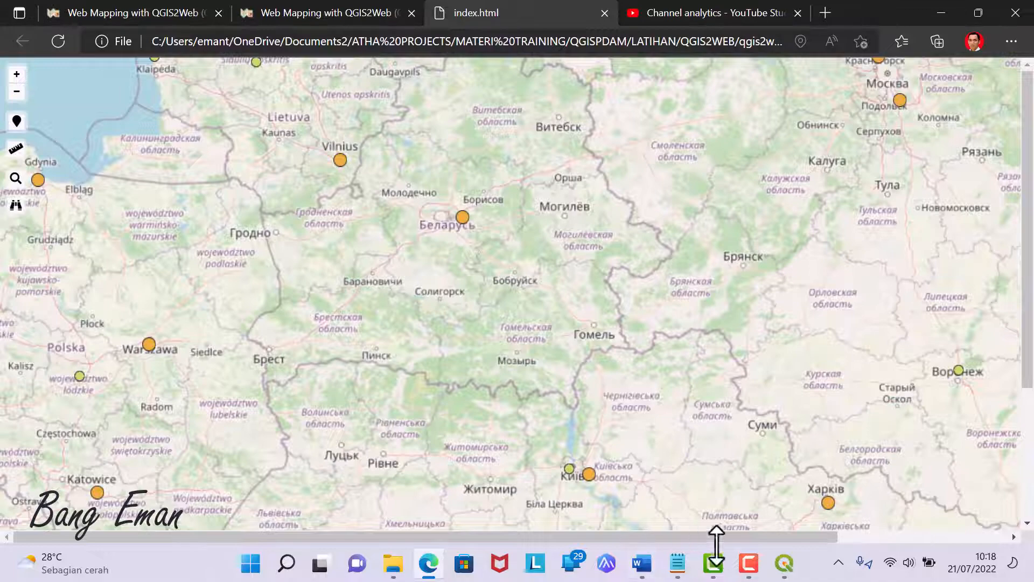
Switch to the QGIS Export to web map dialog, dismiss the export progress and review the layer and appearance settings.
mouse_move(784, 563)
click(872, 492)
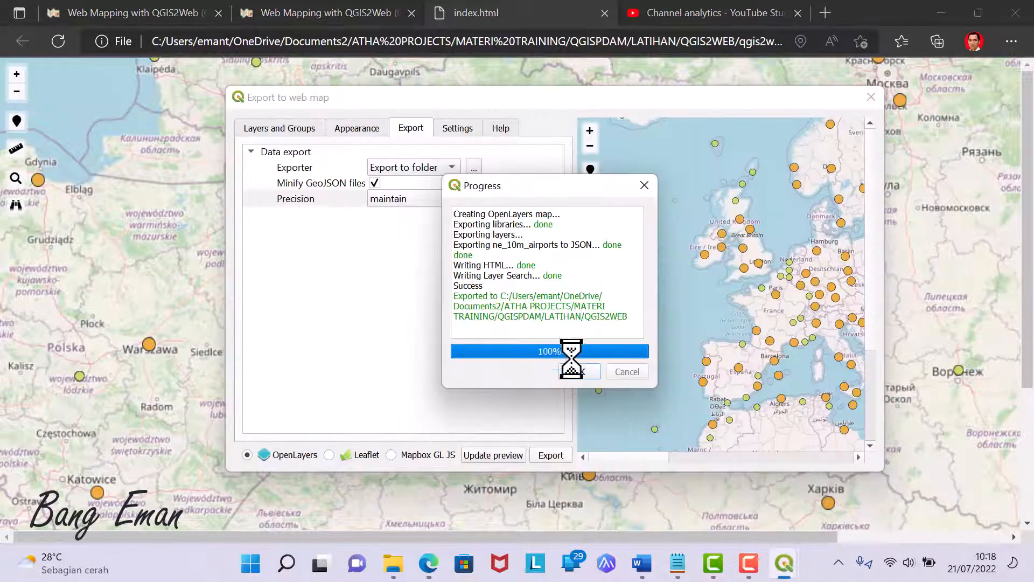
click(580, 371)
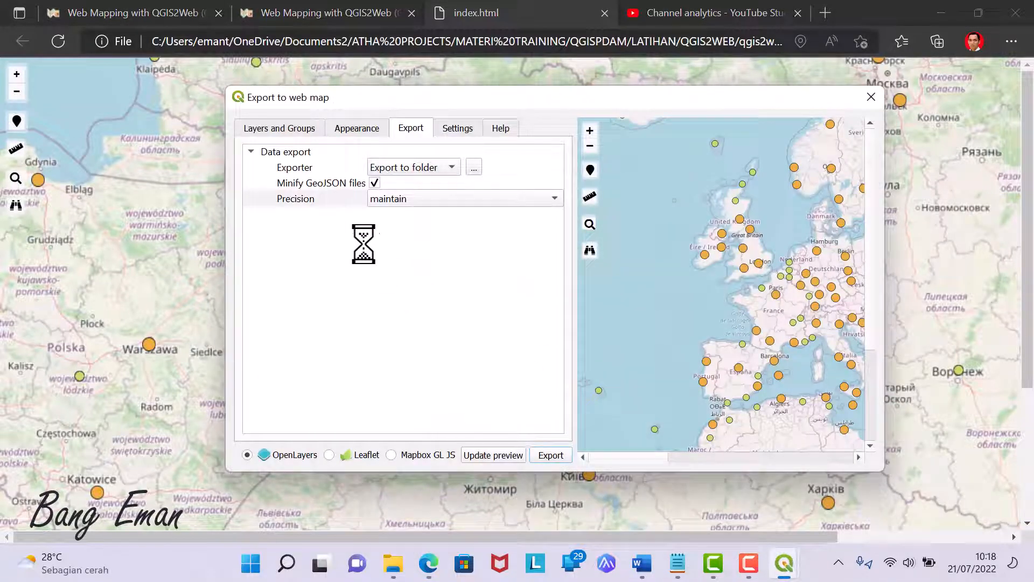
click(353, 128)
click(294, 128)
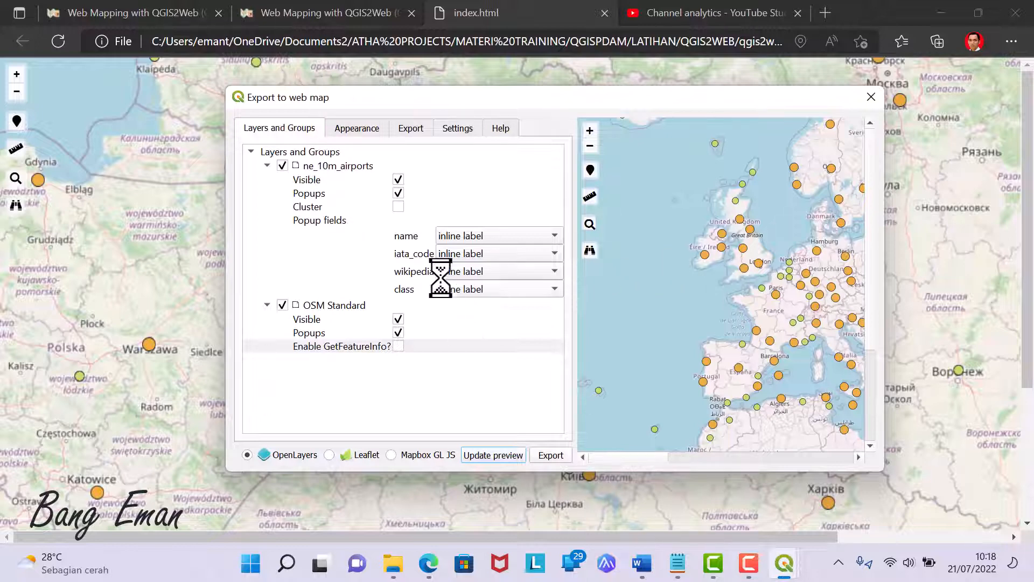
click(346, 128)
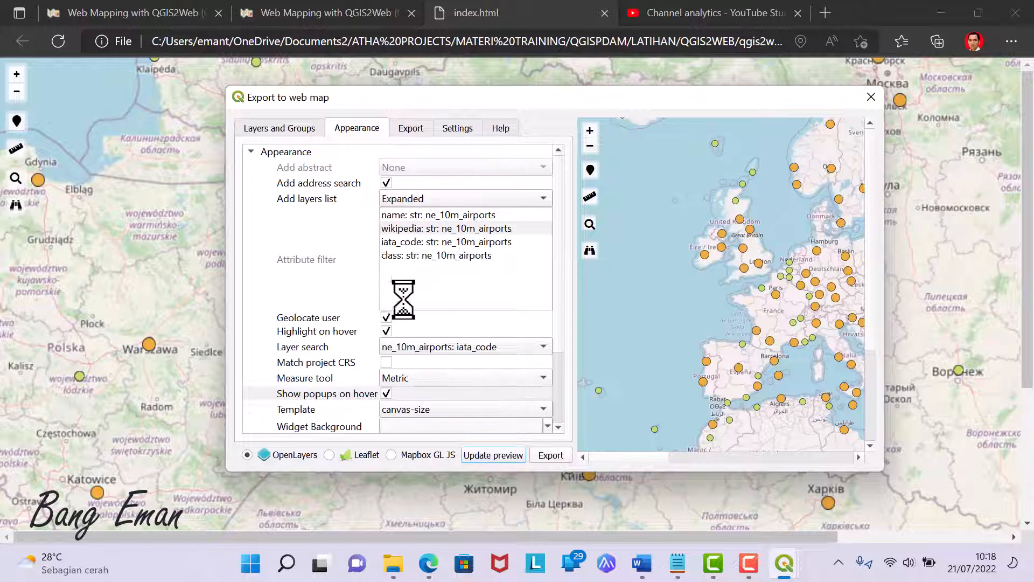
Export the airports project again as a Leaflet web map and check the airport popups in the new page.
click(349, 454)
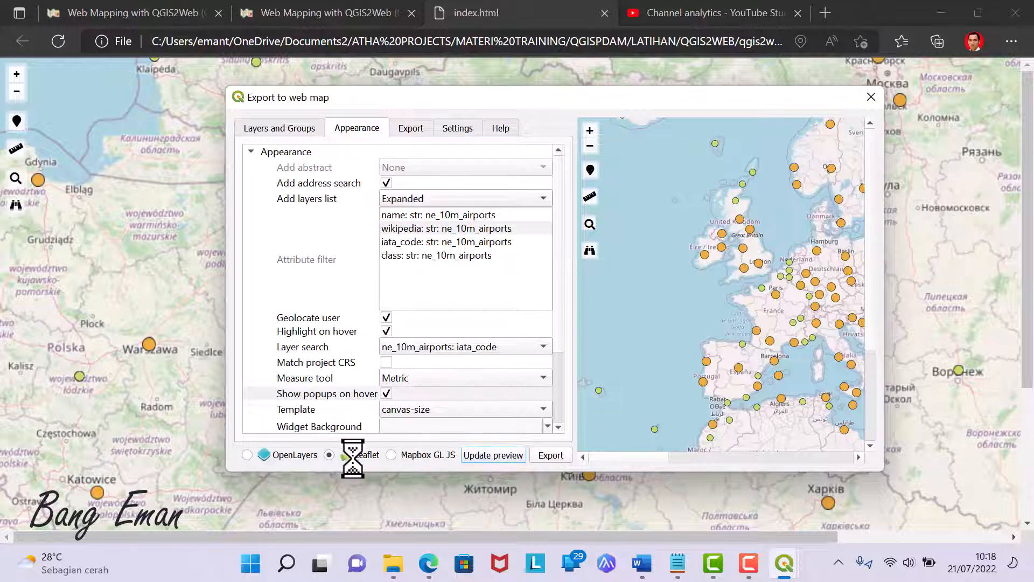
click(552, 457)
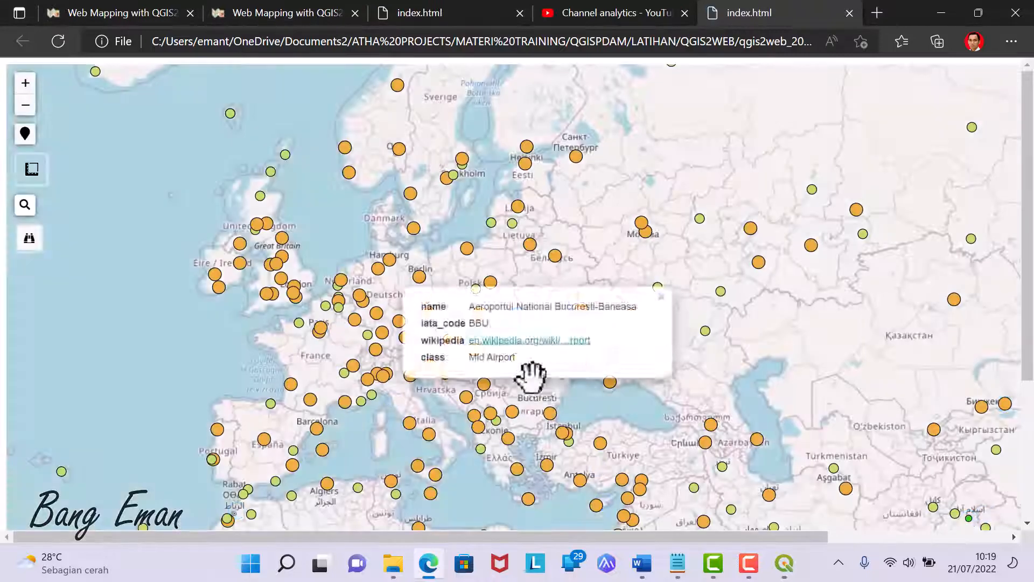
mouse_move(577, 172)
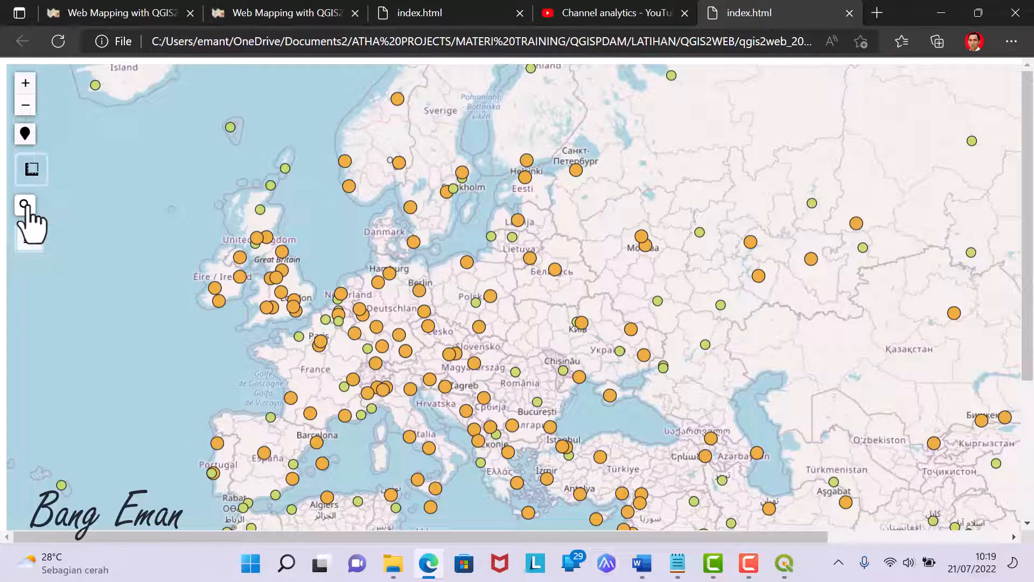
Search the Leaflet map's airports layer for dps, go to the DPS result and examine the marker at Denpasar.
click(33, 248)
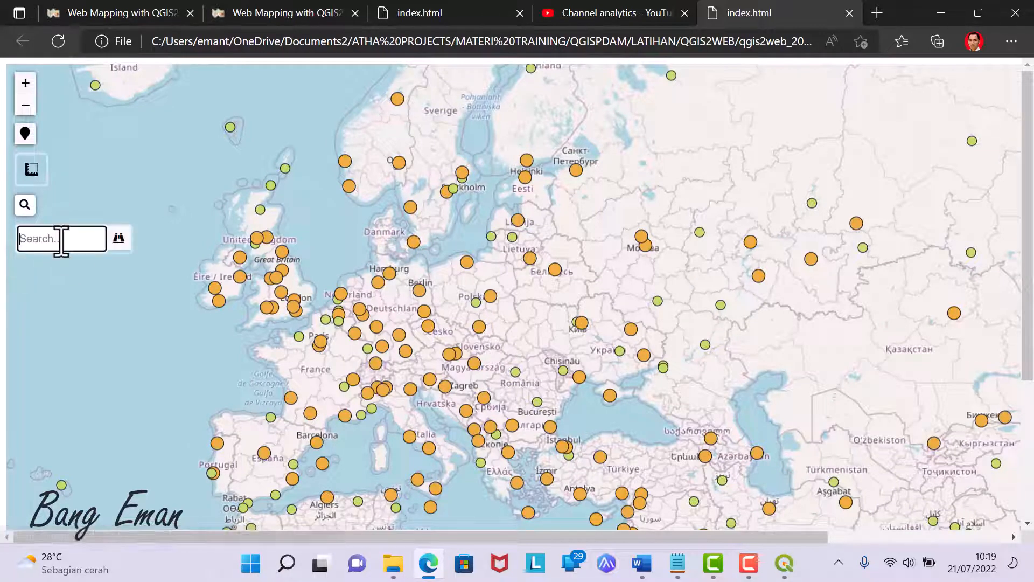
text(dps)
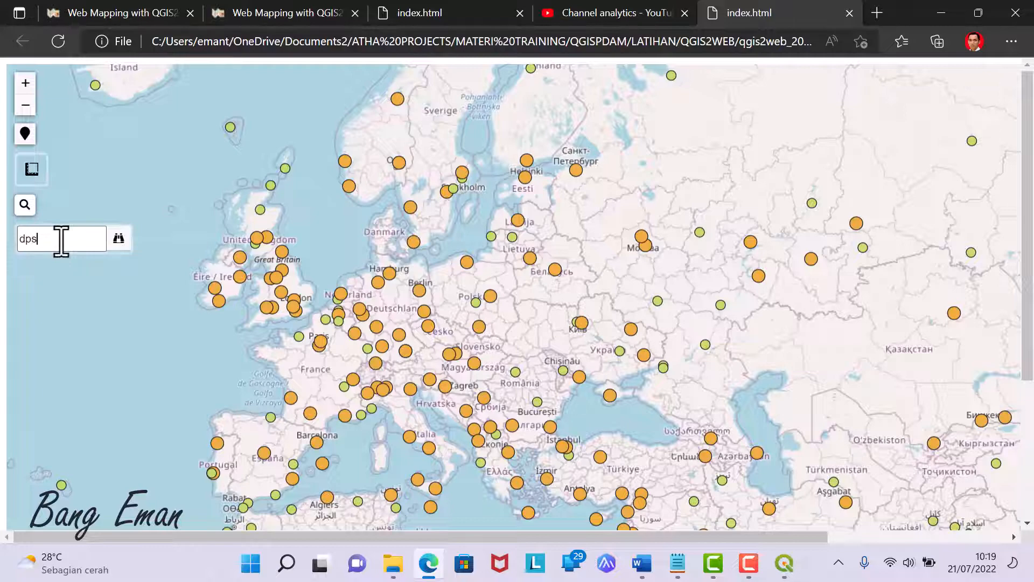
click(54, 272)
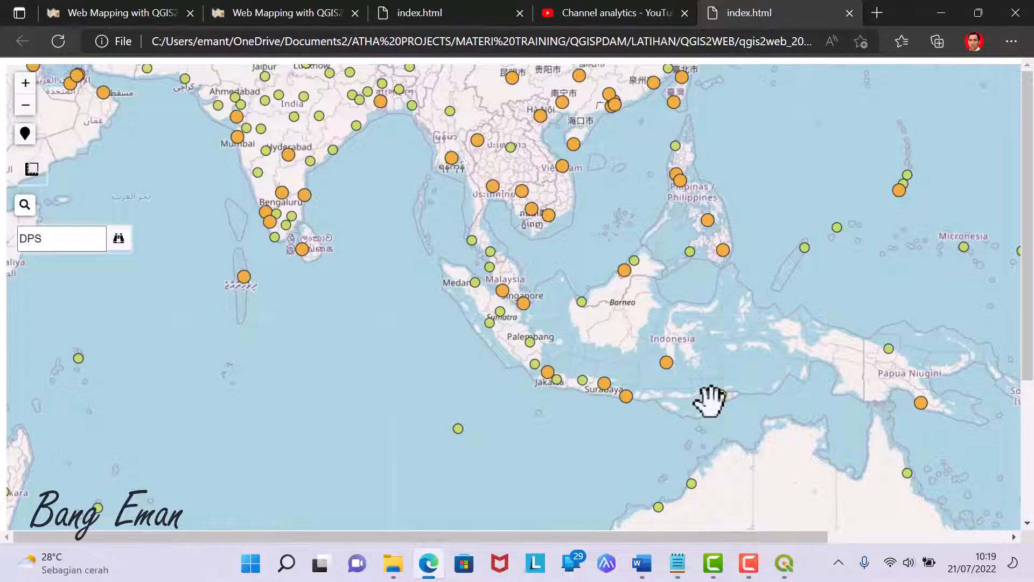
scroll(709, 400, up, 1)
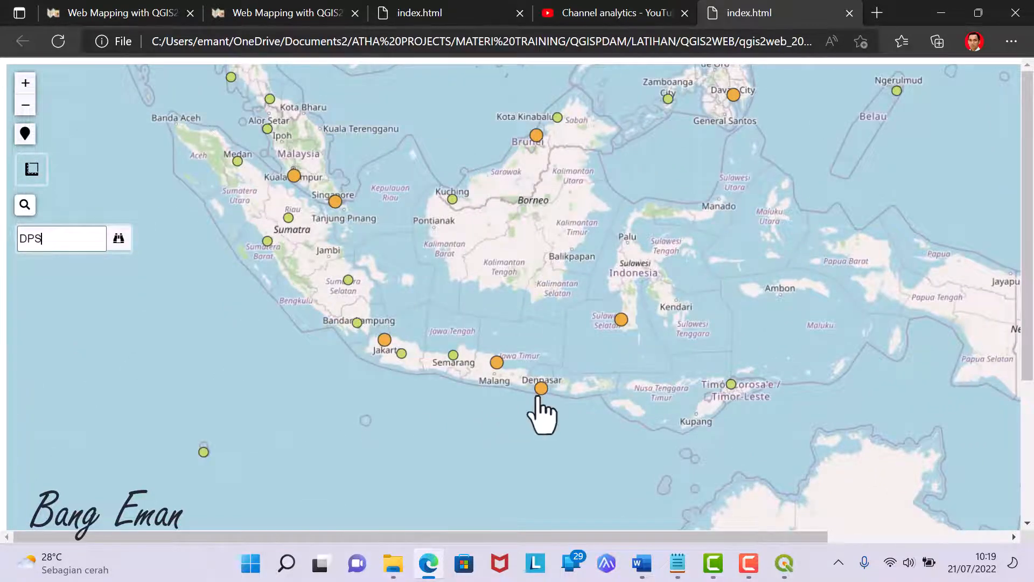
scroll(542, 414, up, 2)
scroll(539, 360, up, 1)
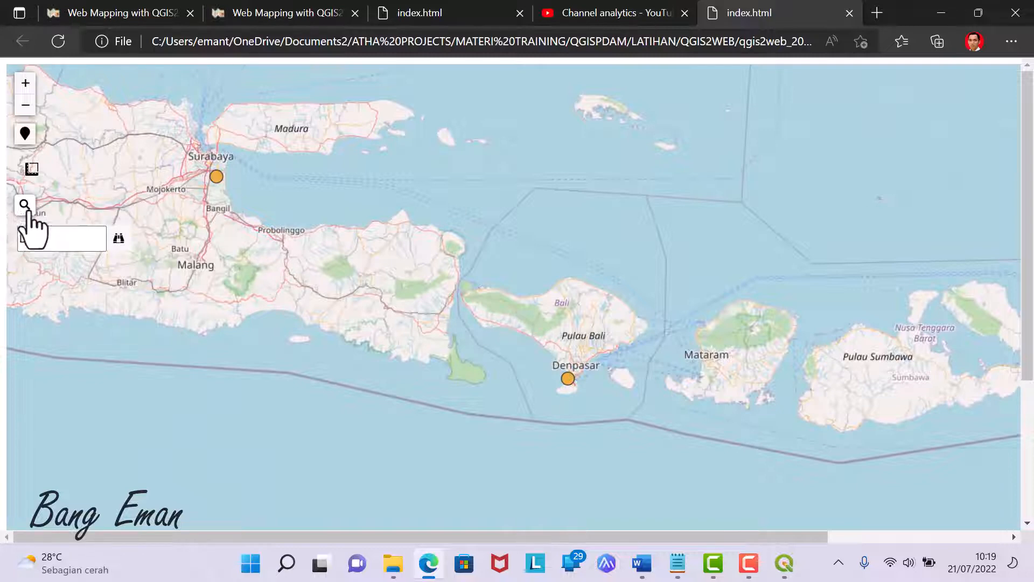
Move the map away to the Maldives, search the airports layer for dps again and show the DPS marker's popup.
text(DPS)
scroll(341, 286, down, 2)
drag(342, 286, 973, 348)
drag(579, 256, 653, 546)
drag(348, 391, 526, 390)
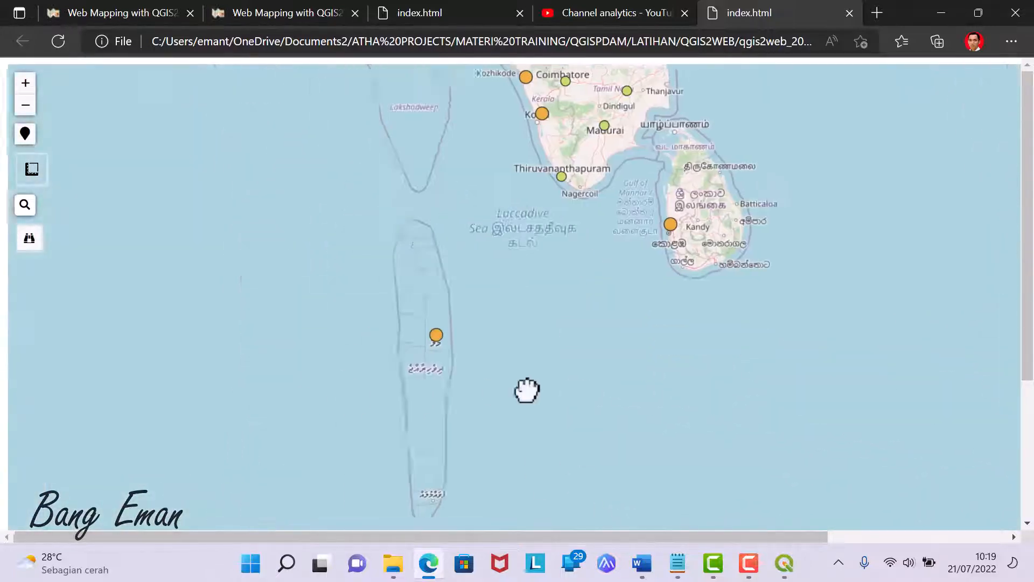
click(30, 241)
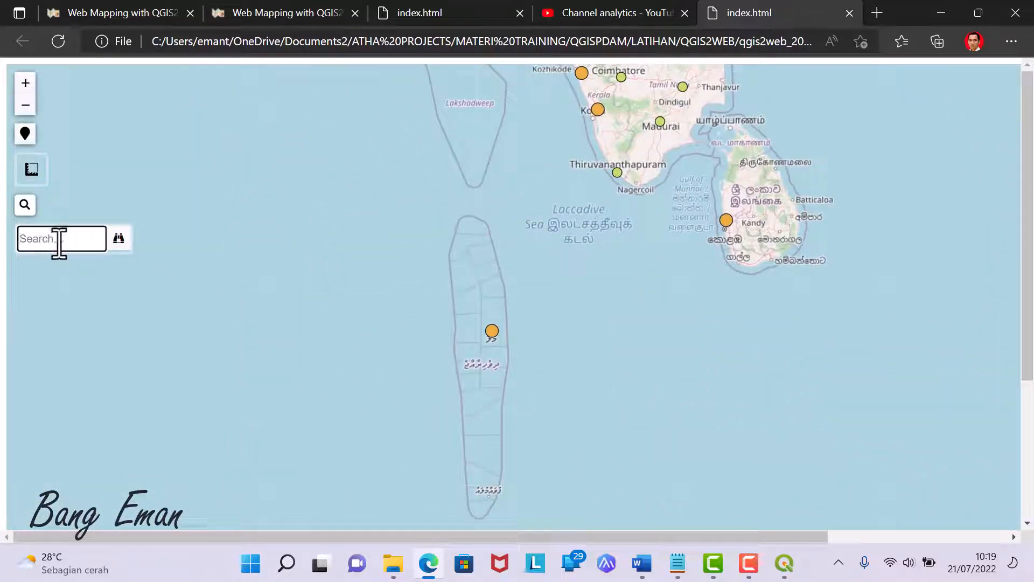
text(DPS)
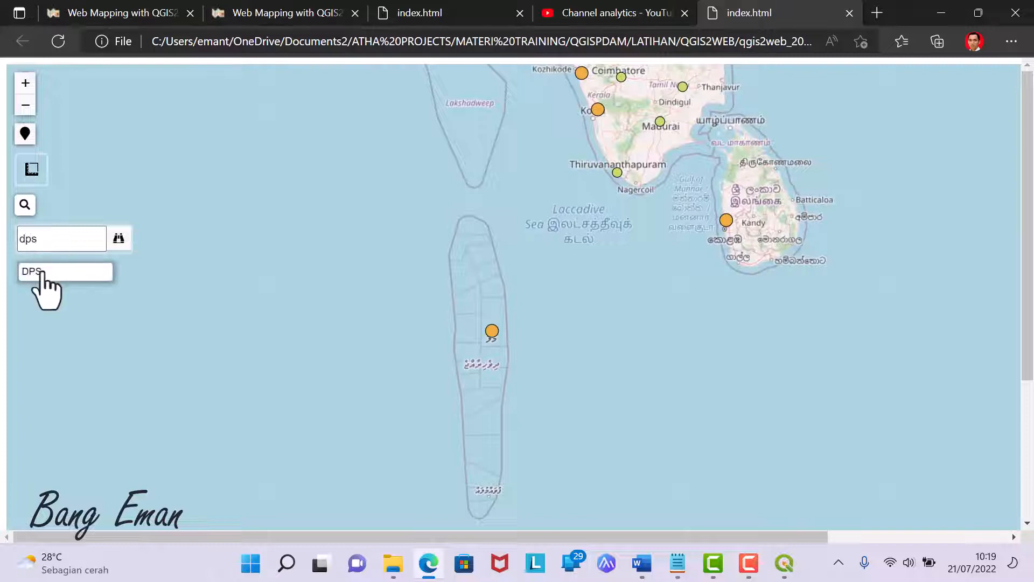
click(39, 269)
click(625, 397)
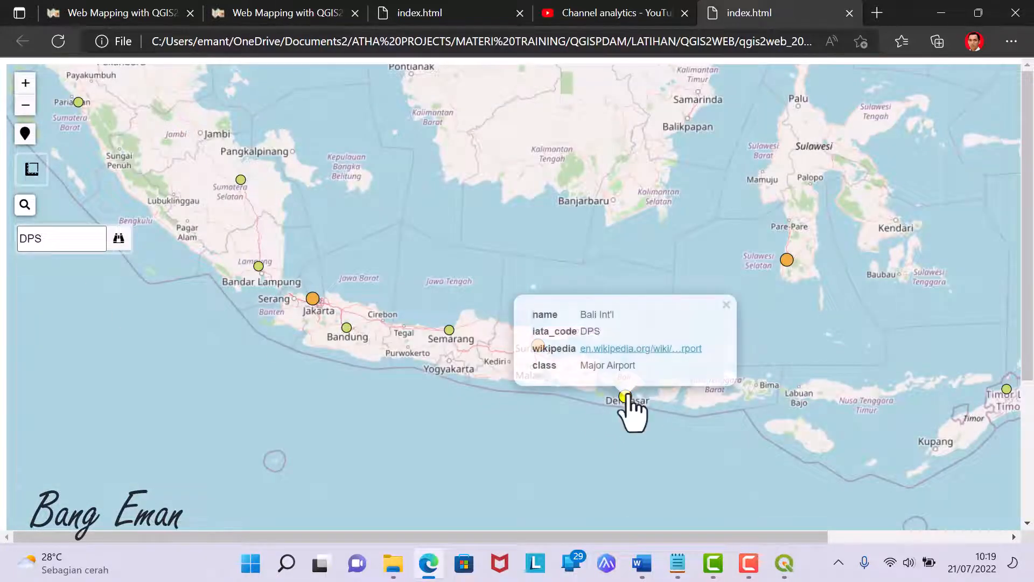
Search the Leaflet map's addresses for jakarta and bring up the suggested places.
click(25, 205)
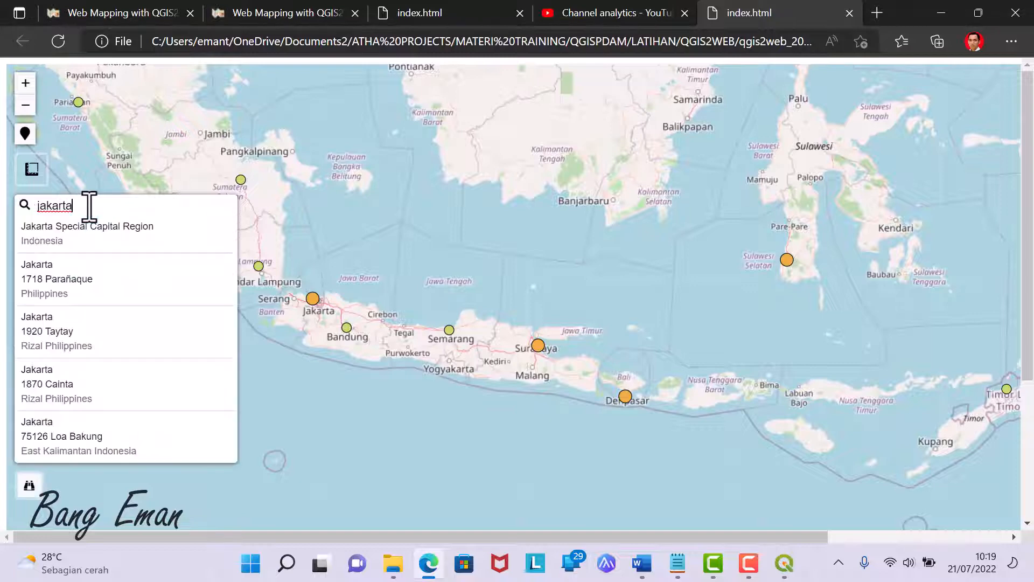
click(90, 207)
click(25, 210)
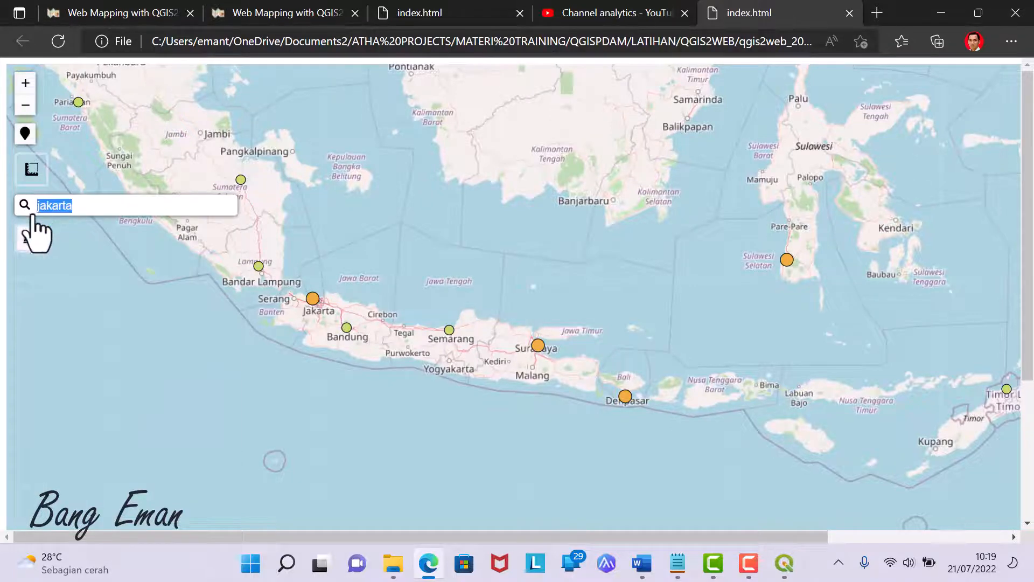
key(Return)
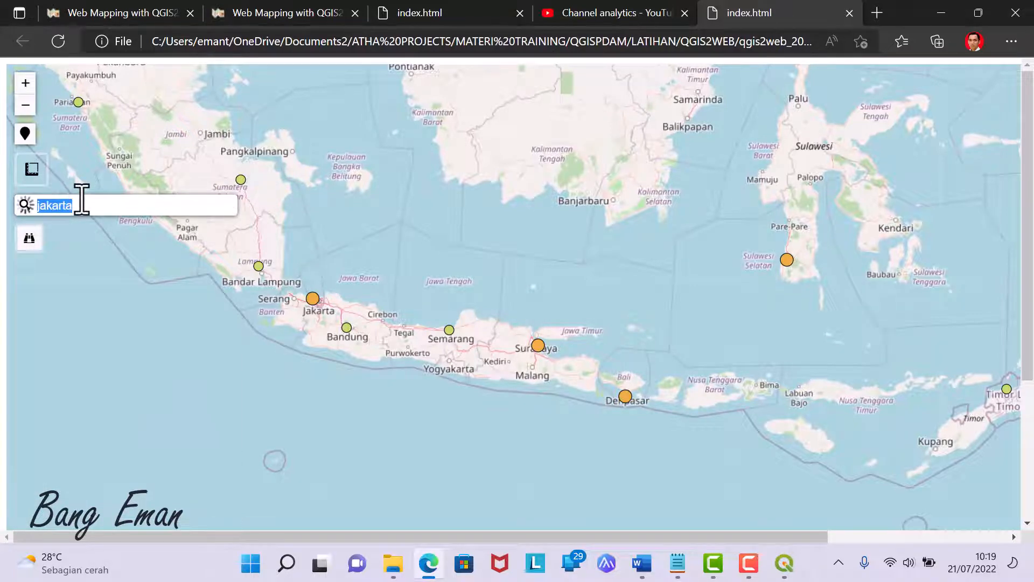
click(67, 208)
click(27, 207)
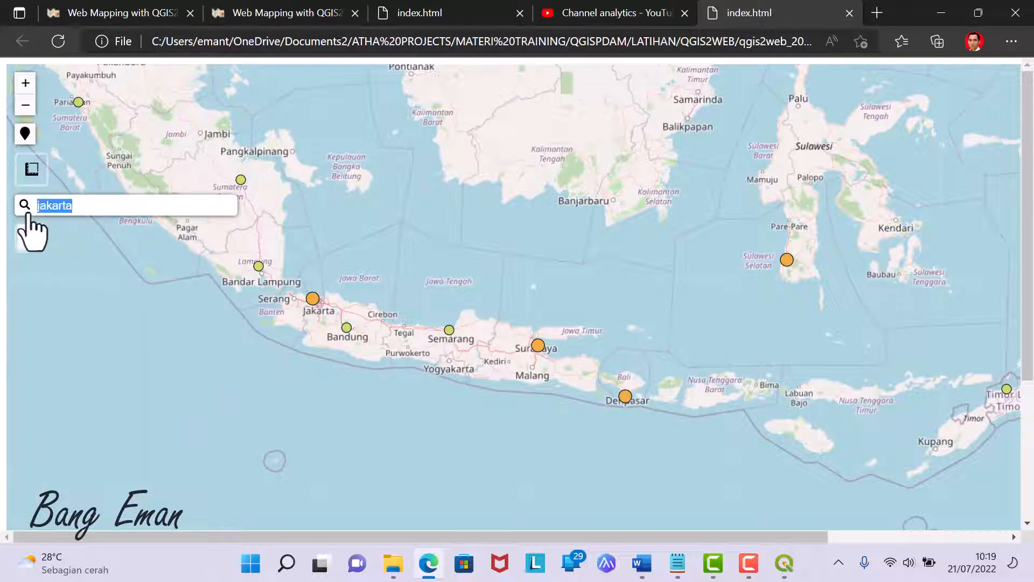
key(Return)
click(93, 207)
click(25, 207)
Go to Jakarta Special Capital Region, Indonesia among the suggested places and bring its marker into the middle of the map.
key(Down)
key(Down)
key(Down)
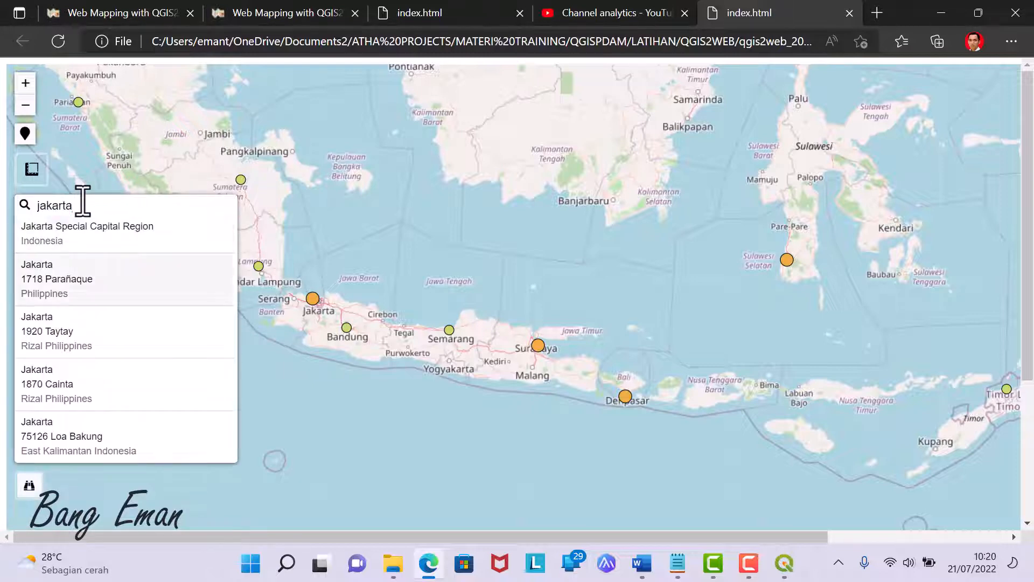
key(Down)
key(Up)
key(Up)
key(Up)
key(Down)
key(Down)
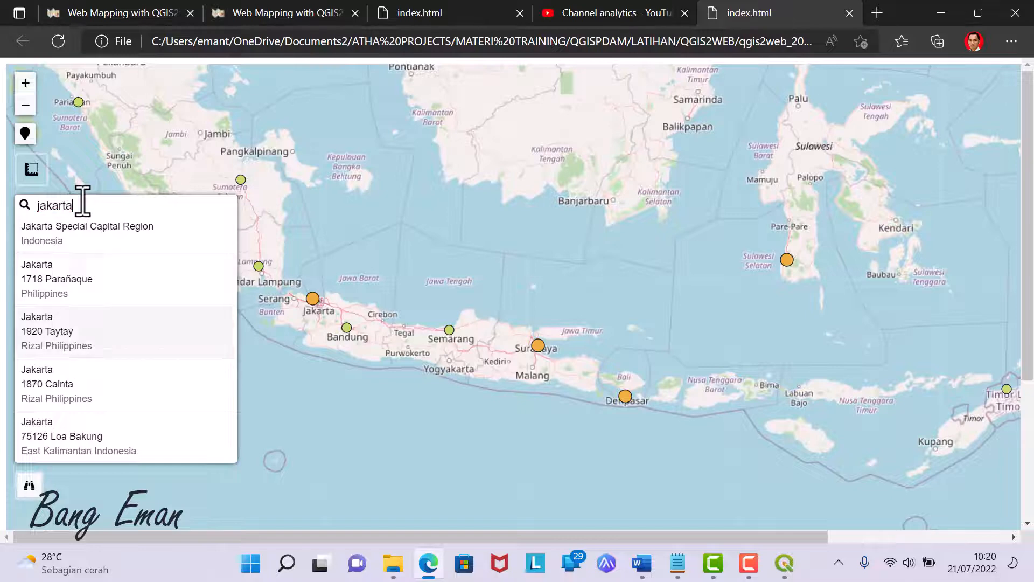
key(Up)
key(Up)
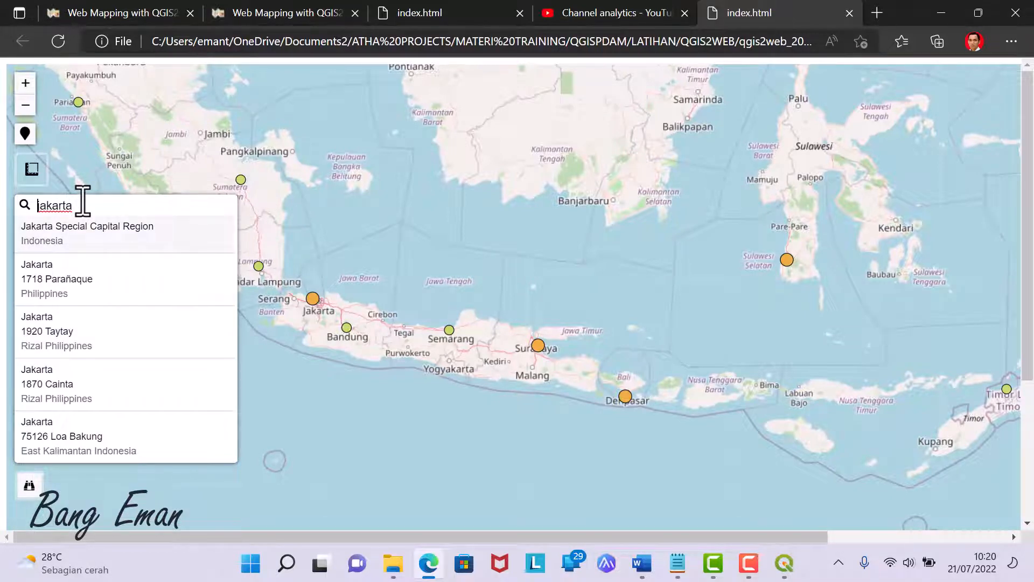
key(Return)
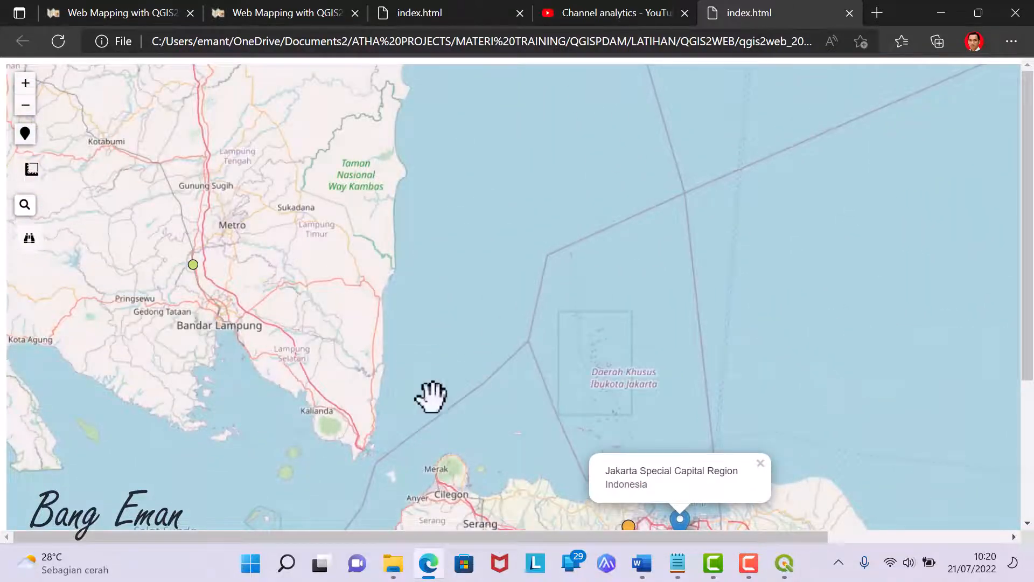
drag(512, 337, 429, 122)
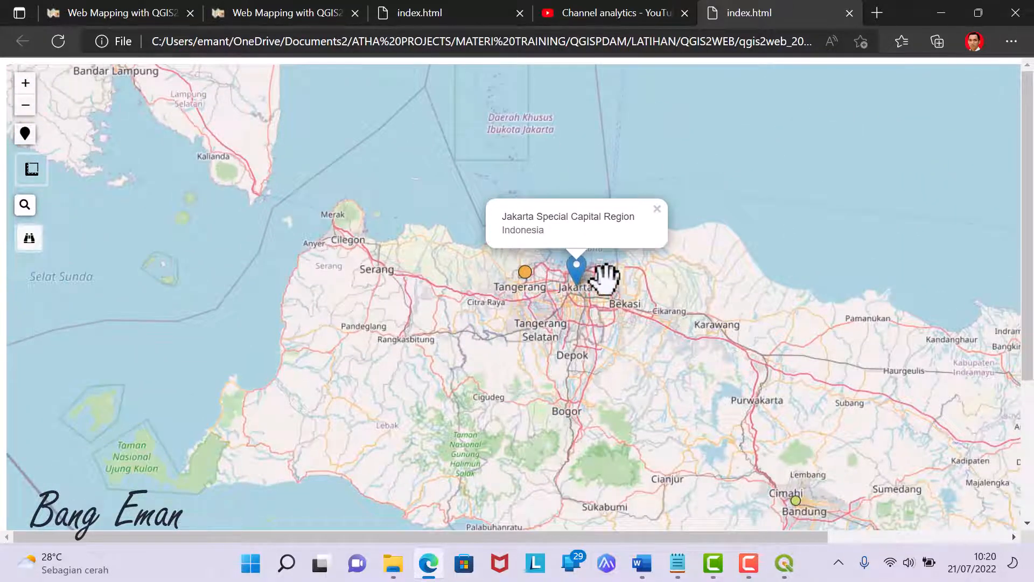
Measure the distance from the sea off Banten's west coast to near Tangerang, centre the map on the line and close its popup.
mouse_move(43, 171)
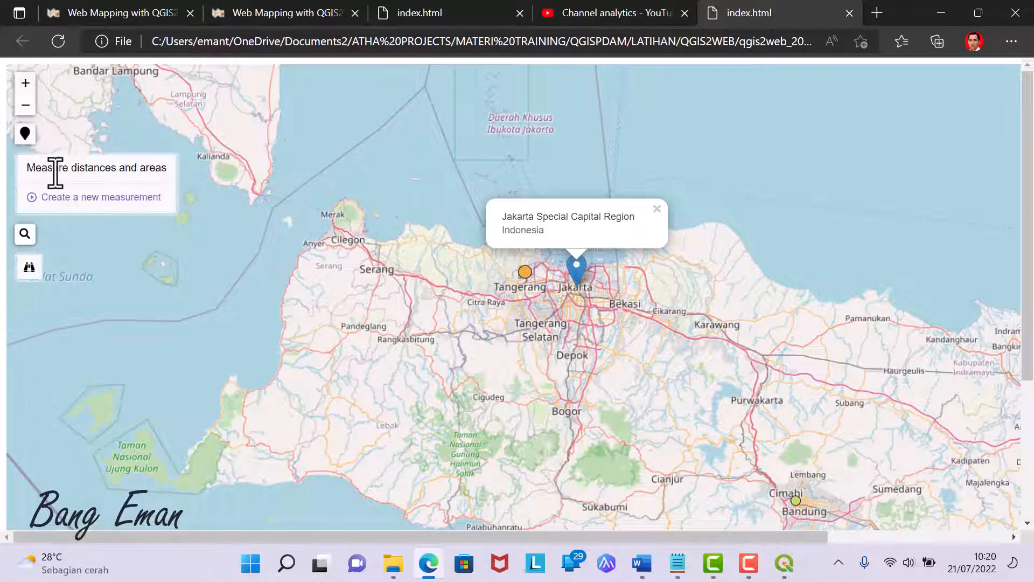
click(59, 198)
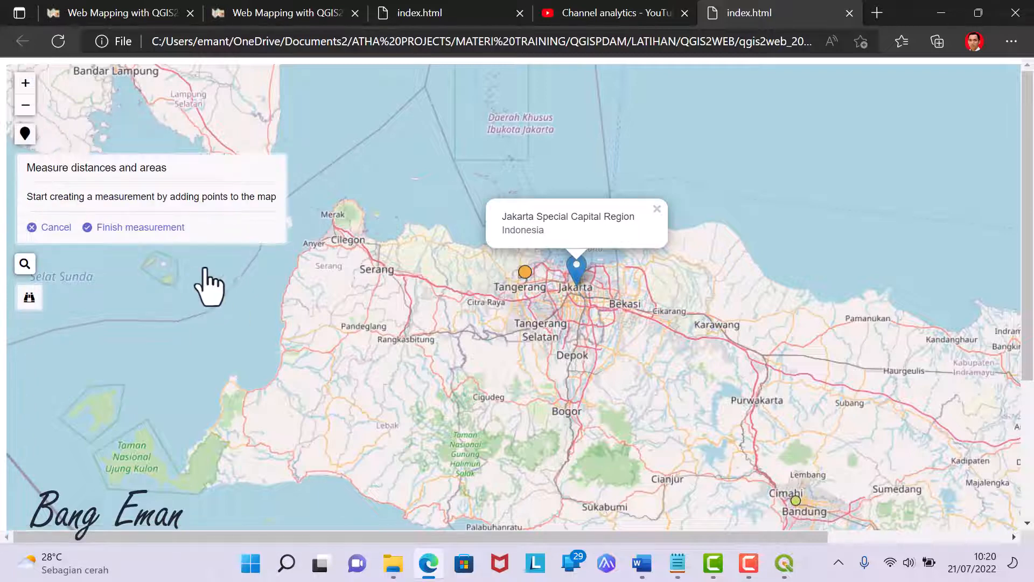
click(273, 297)
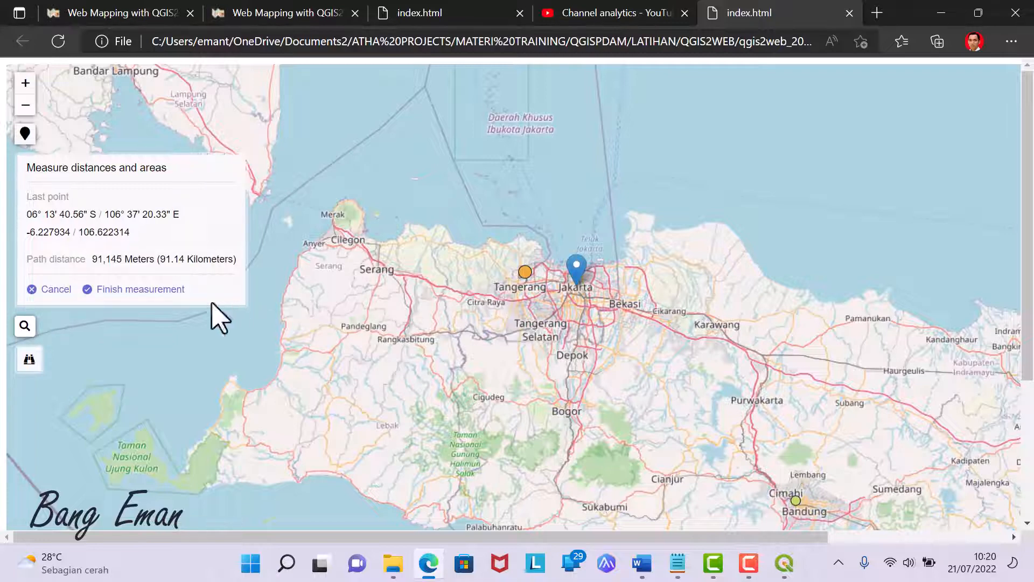
click(140, 289)
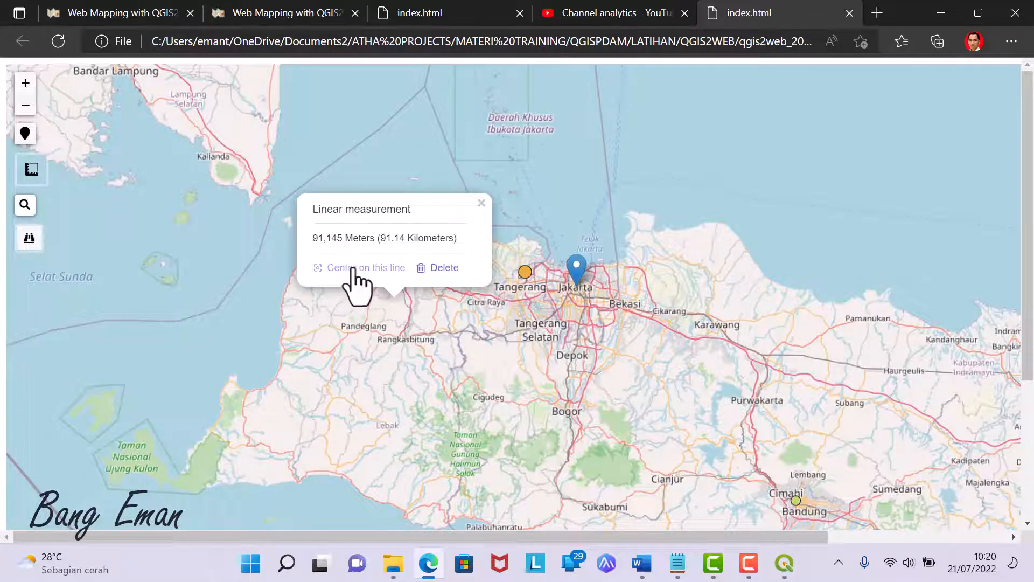
click(357, 275)
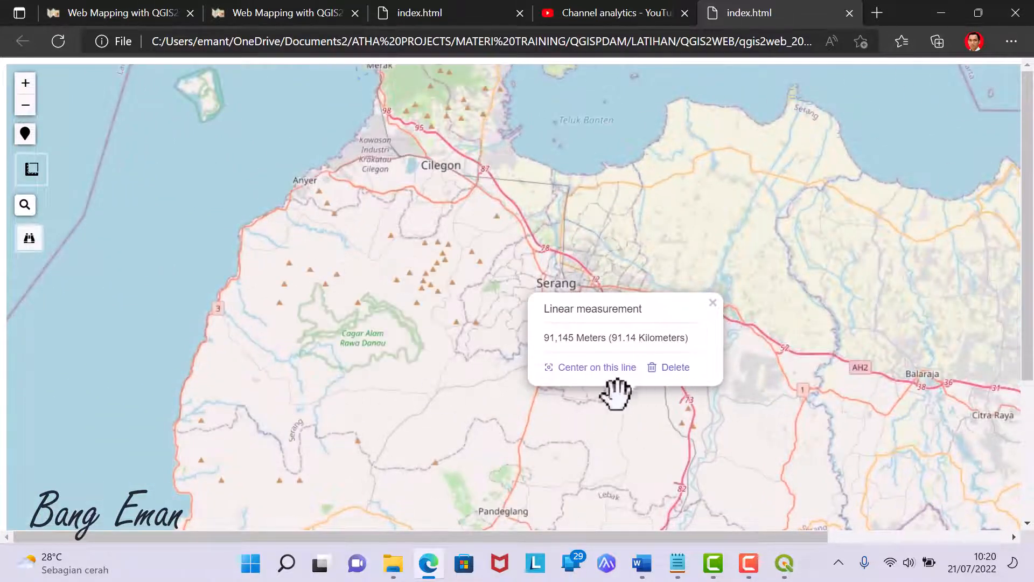
click(716, 306)
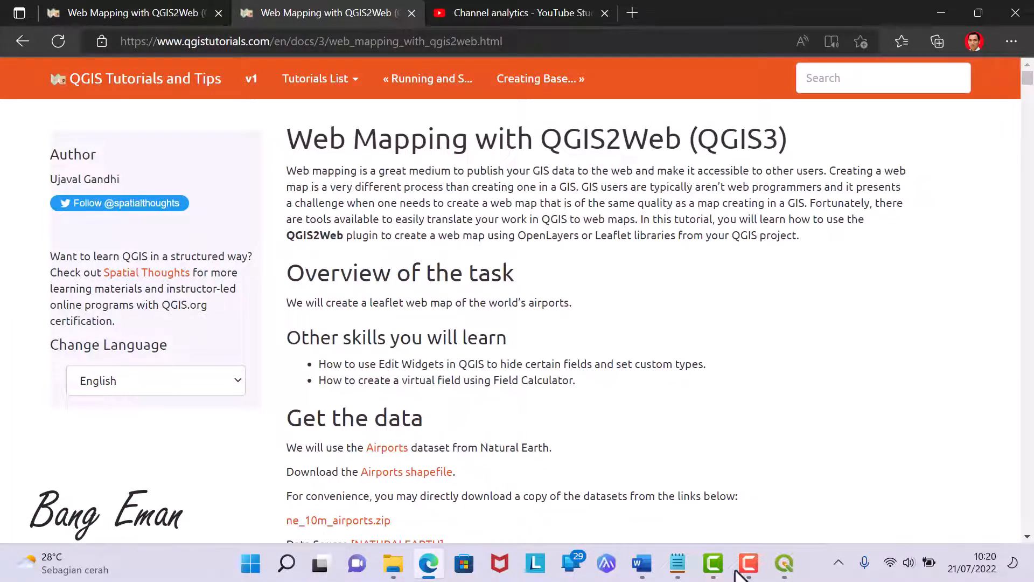
Switch to QGIS, dismiss the finished Leaflet export, export the web map as OpenLayers and allow the page to know the location.
mouse_move(782, 564)
click(828, 506)
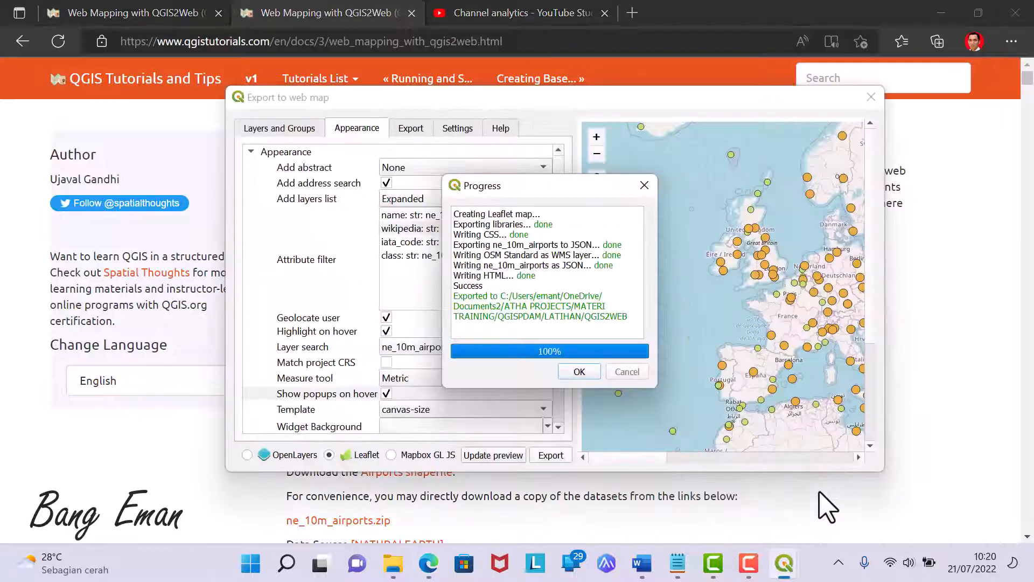
click(578, 373)
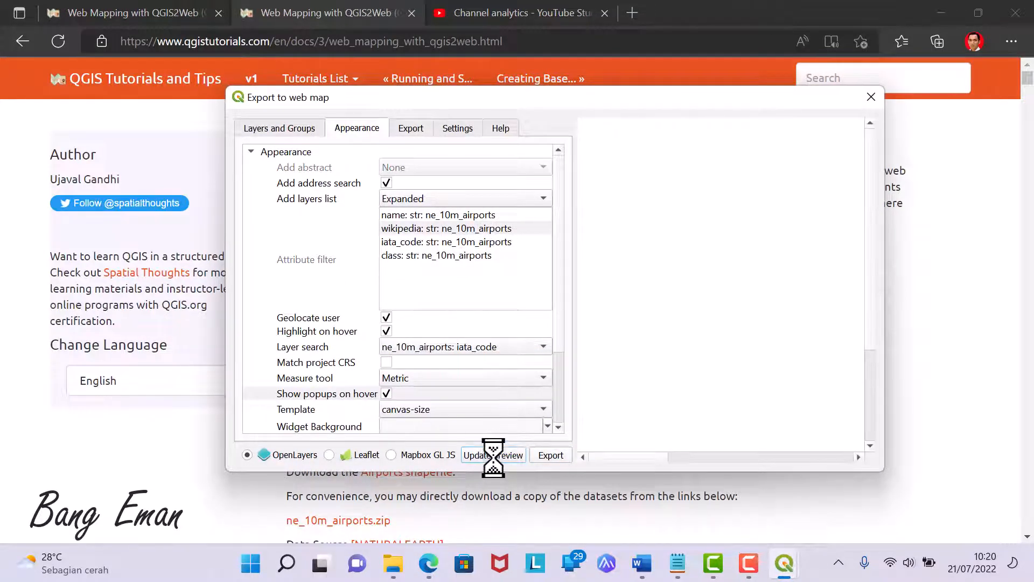
click(552, 456)
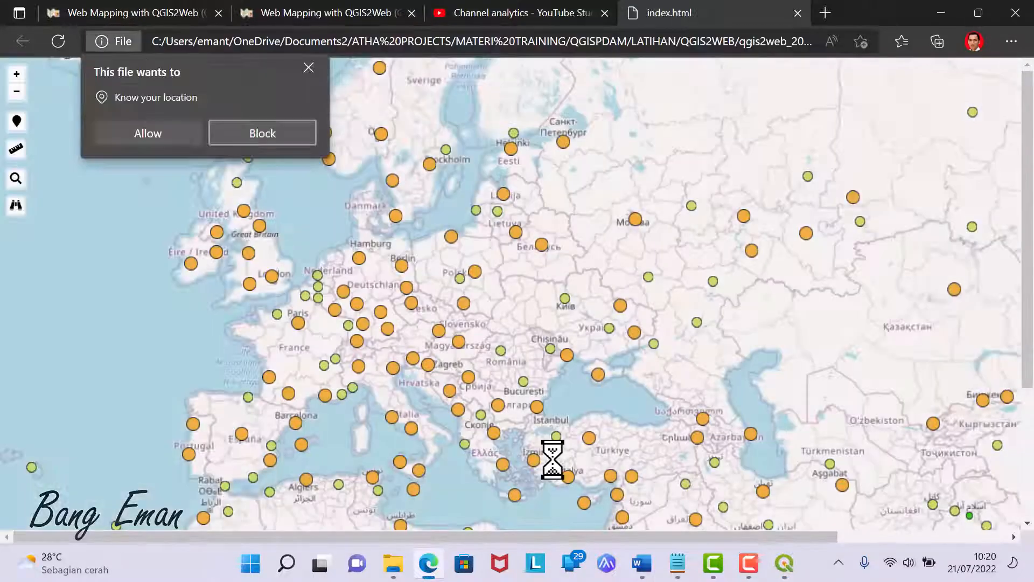
click(117, 139)
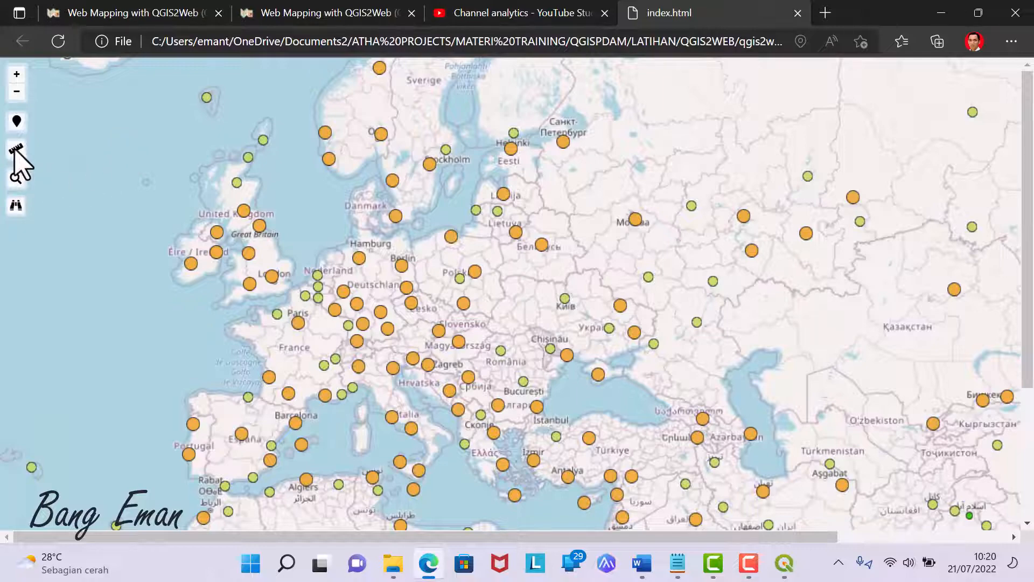
Measure a zigzag line of three segments in the Atlantic west of France on the OpenLayers map.
scroll(15, 151, down, 2)
scroll(15, 151, up, 2)
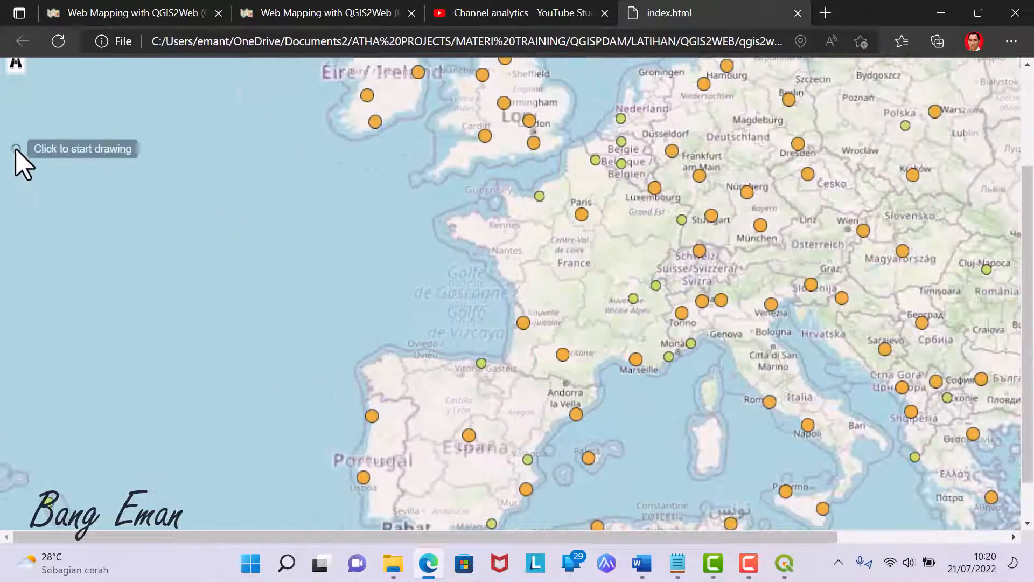
drag(131, 163, 114, 320)
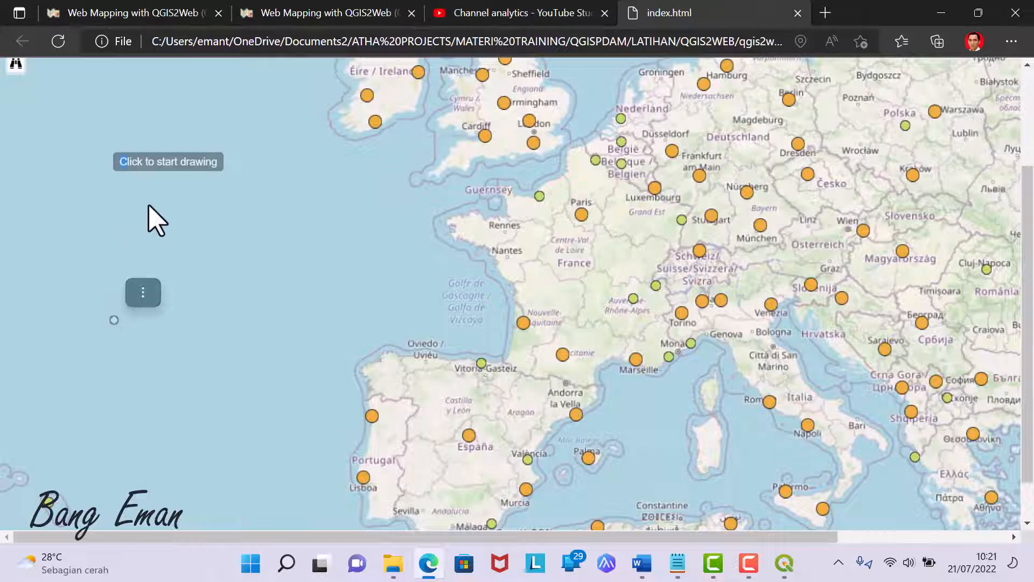
click(198, 217)
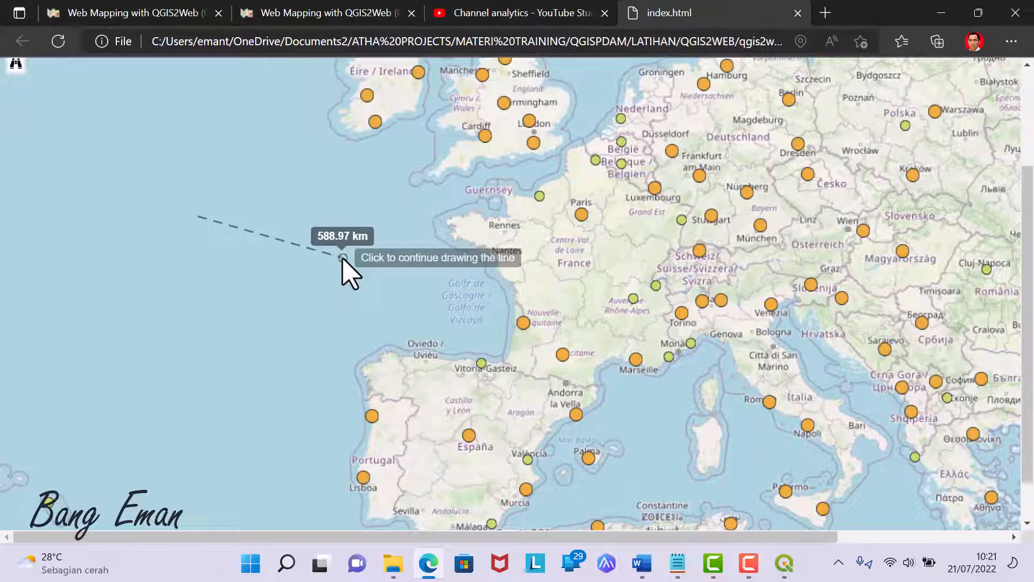
click(343, 257)
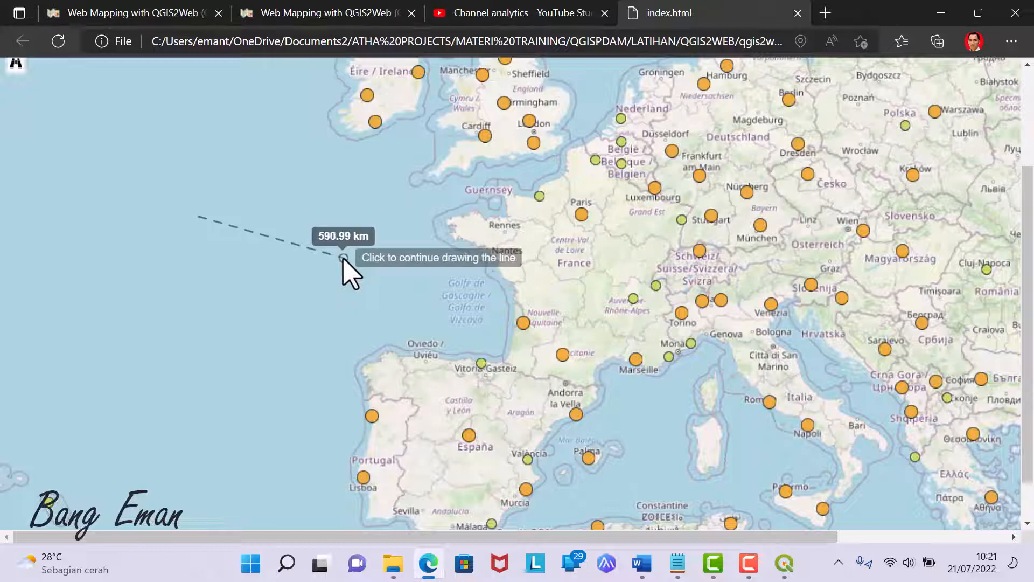
click(367, 187)
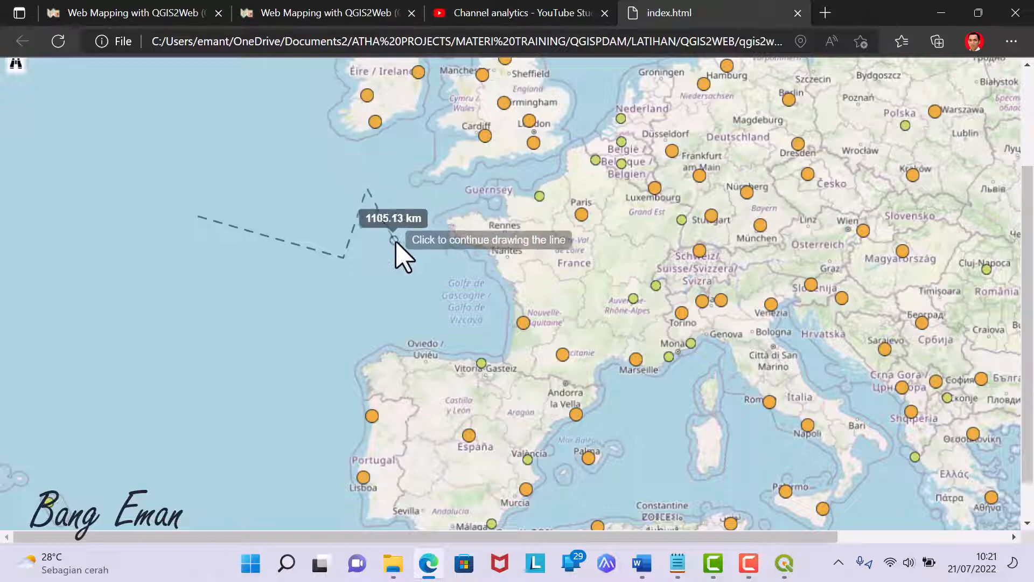
double_click(397, 243)
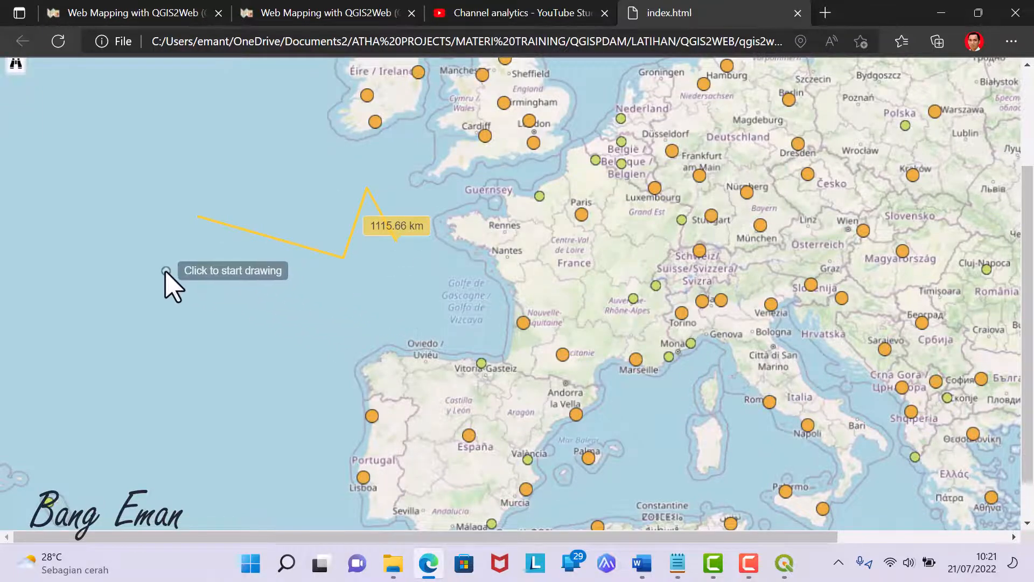
Bring the OpenLayers map's controls back into view and move the map to the current location in Indonesia.
scroll(168, 284, down, 1)
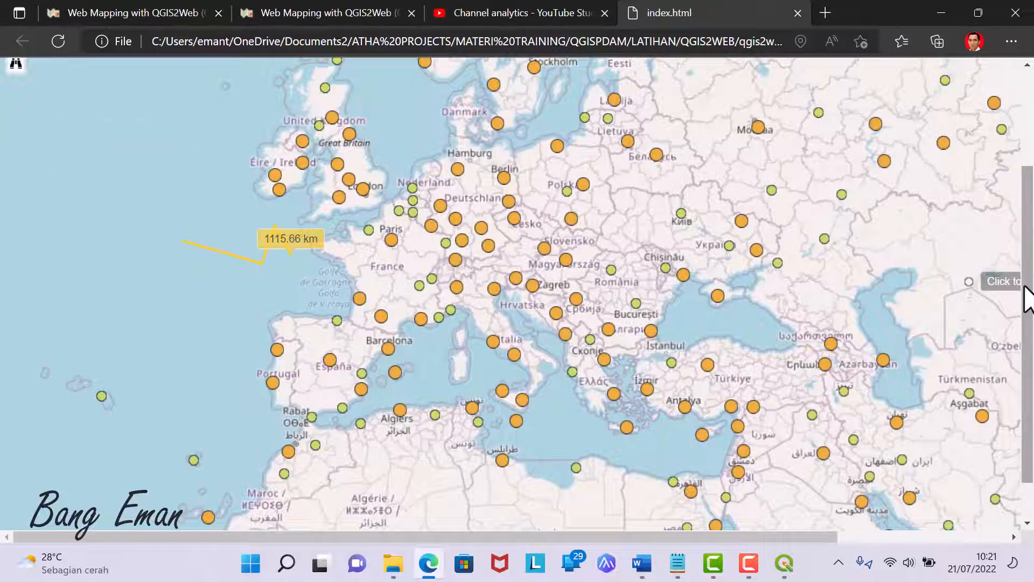
scroll(1025, 288, up, 3)
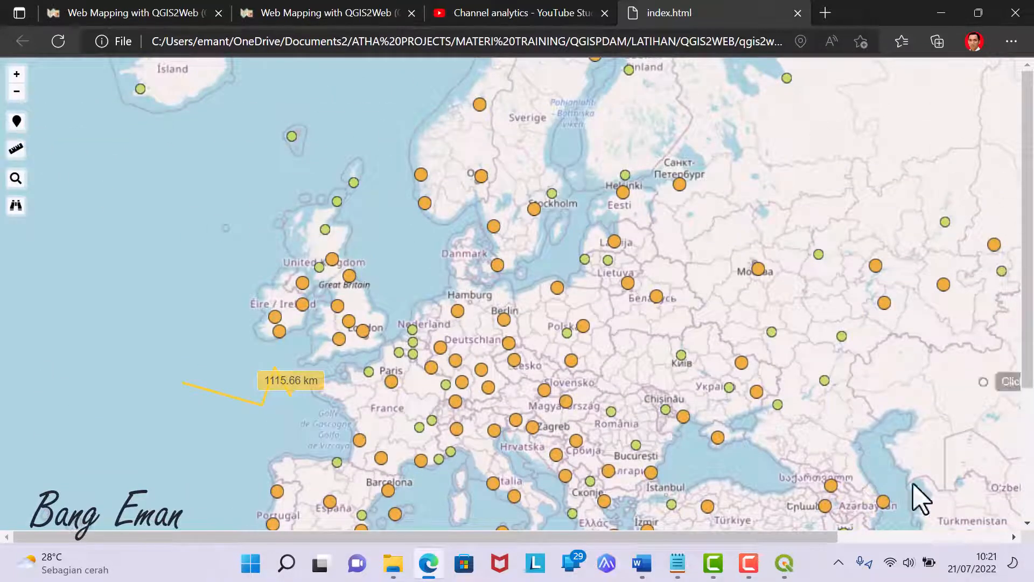
drag(817, 537, 337, 547)
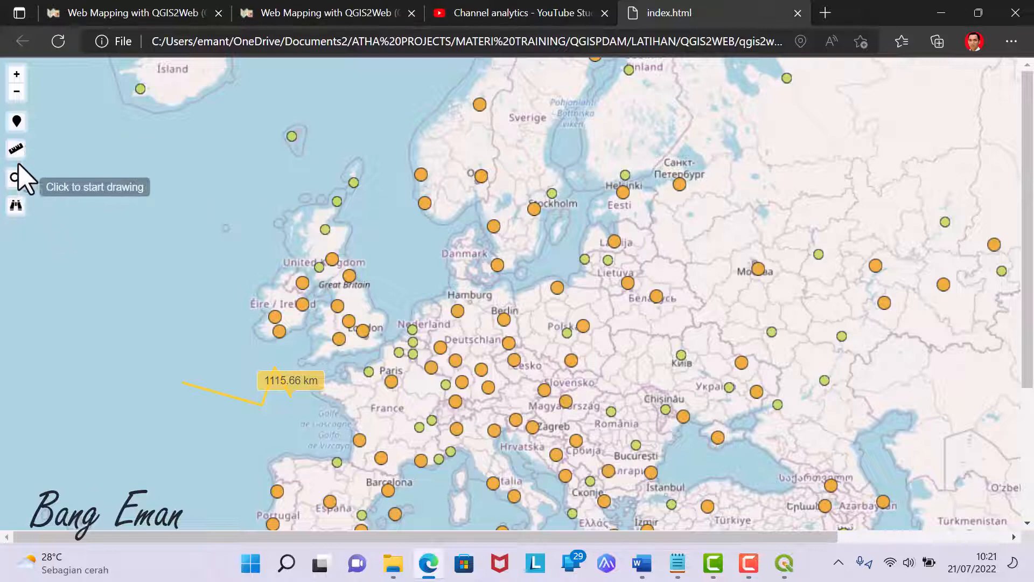
click(17, 123)
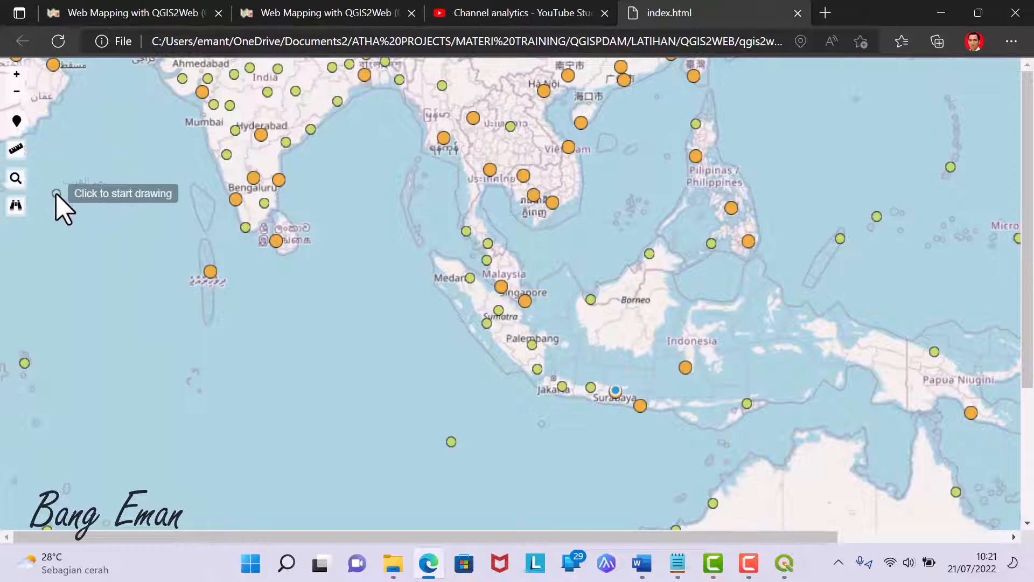
Search the OpenLayers map's addresses for jakarta, go to Jakarta Special Capital Region, Indonesia, and turn off the measure tool.
click(13, 182)
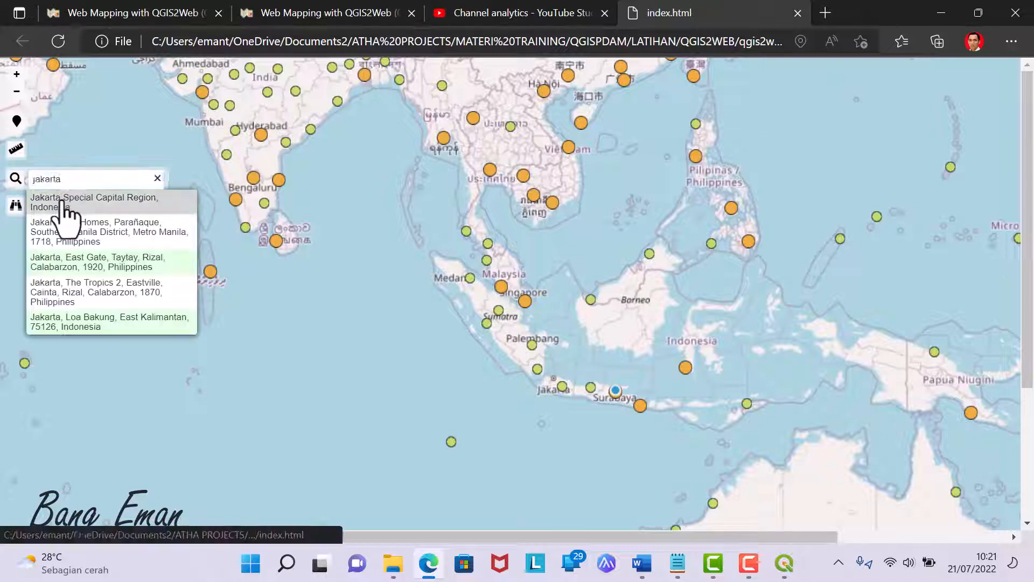
click(62, 204)
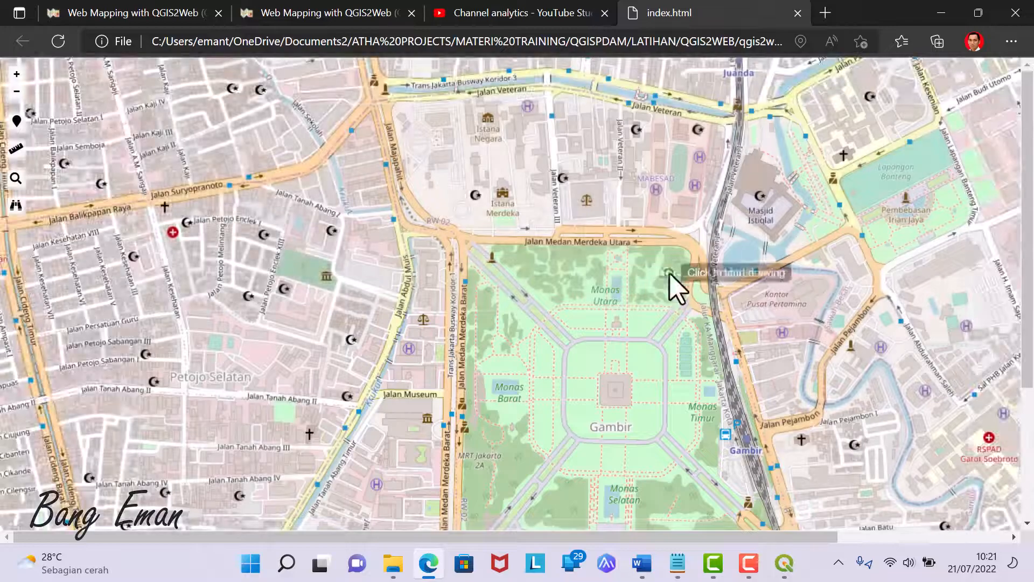
scroll(620, 323, down, 3)
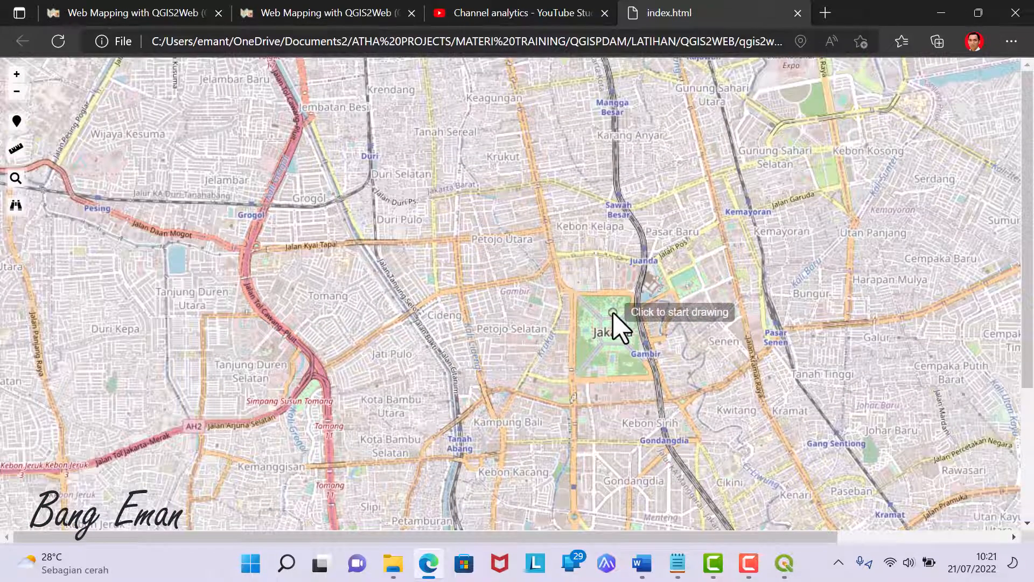
scroll(614, 315, down, 3)
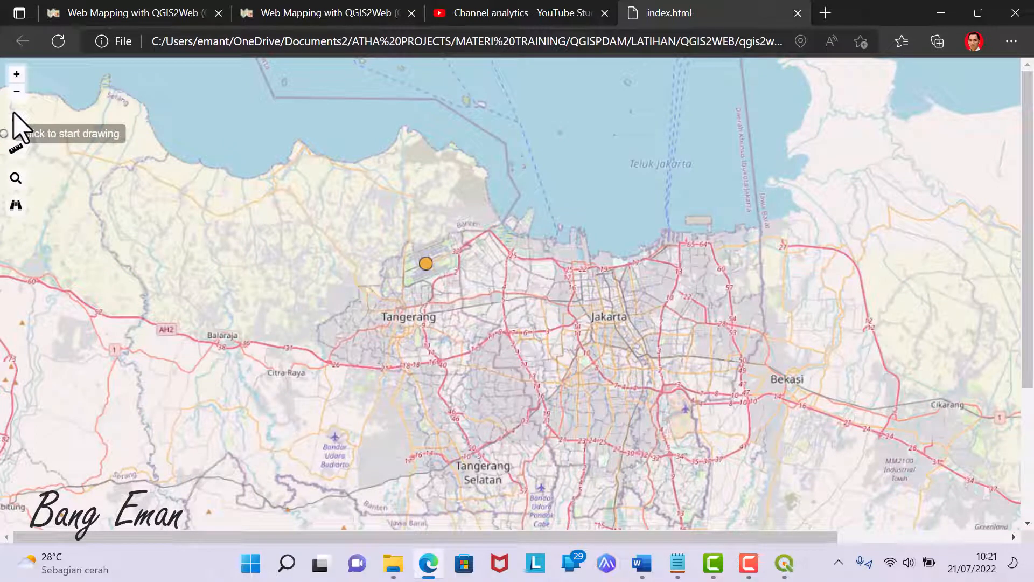
click(16, 152)
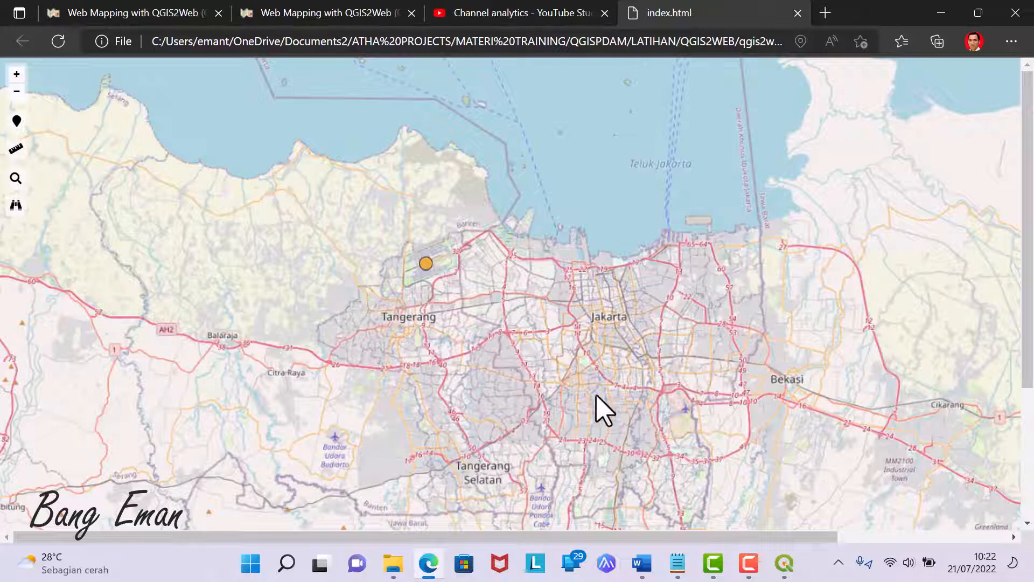
drag(598, 409, 477, 293)
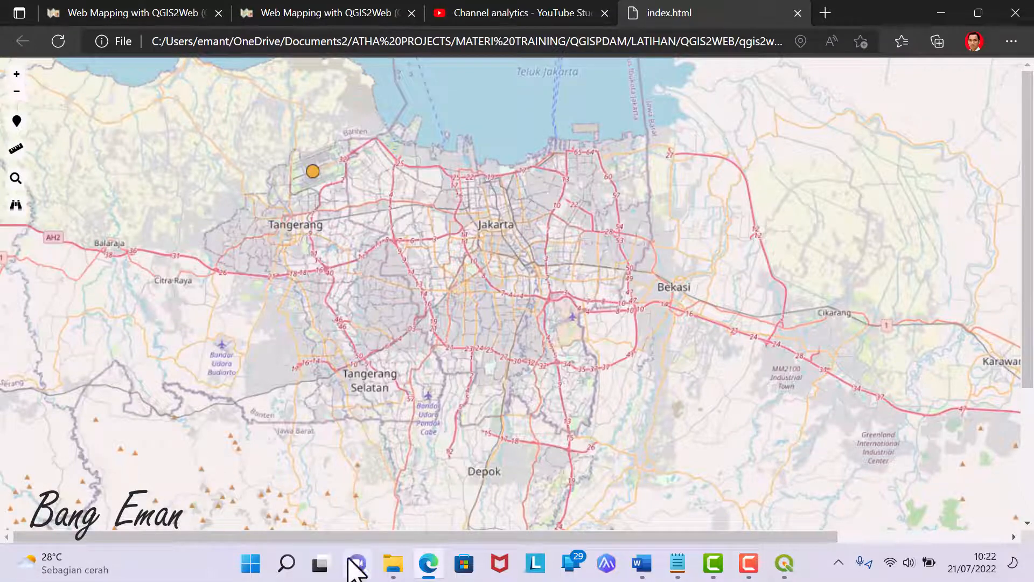
Switch to File Explorer, open index.html from the qgis2web_2022_07_21-10_20_51_311904 folder in the browser and close that extra page.
click(394, 565)
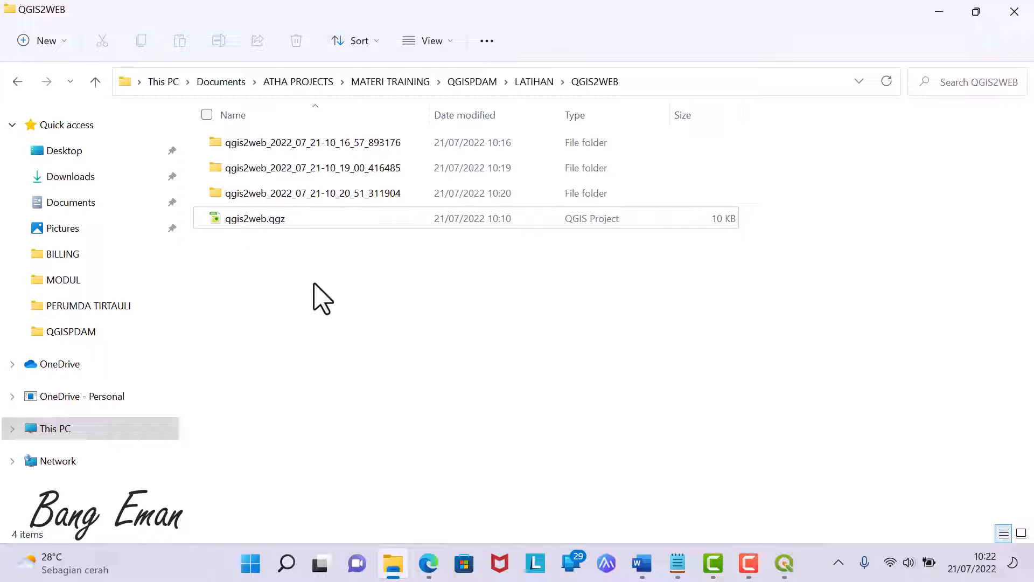
double_click(356, 194)
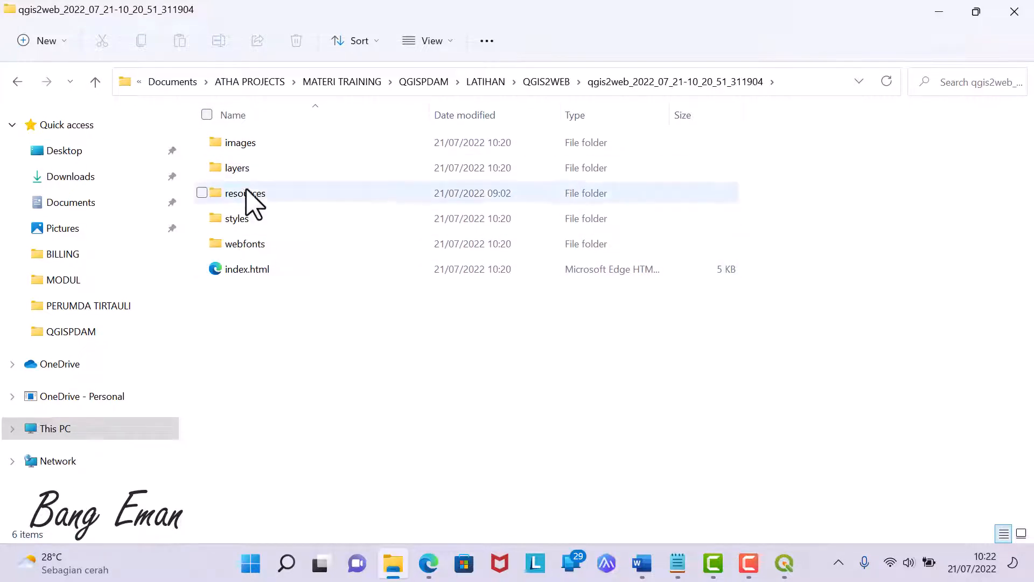
double_click(260, 270)
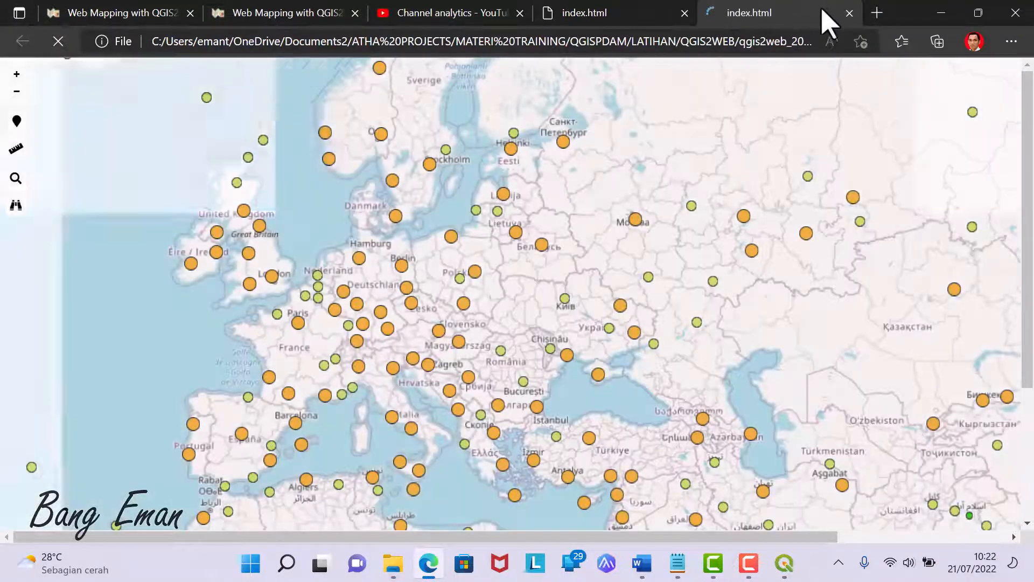
click(850, 13)
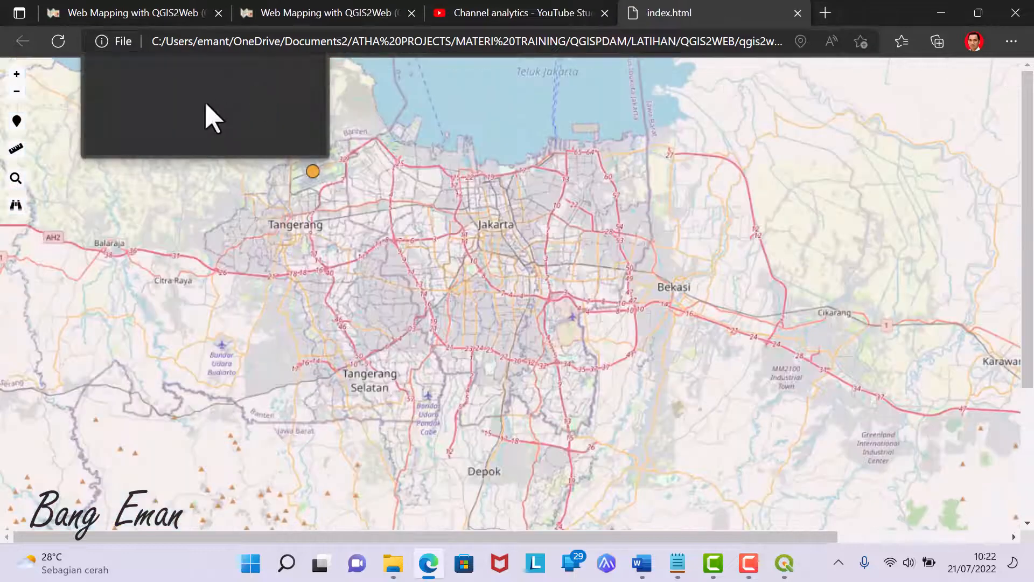
Return to File Explorer and open ne_10m_airports_1.js from the export's layers folder in Notepad++.
click(397, 564)
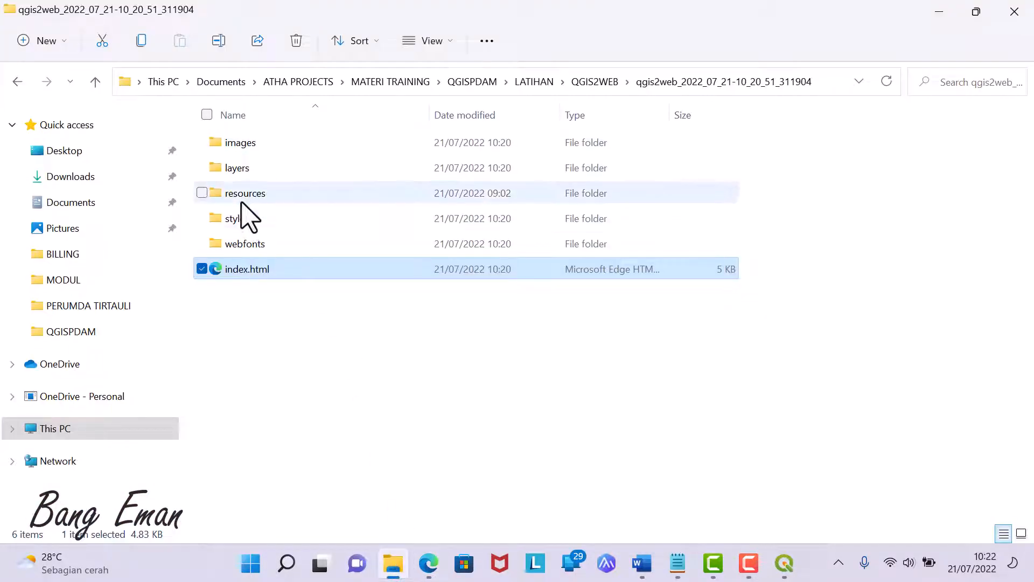
double_click(241, 168)
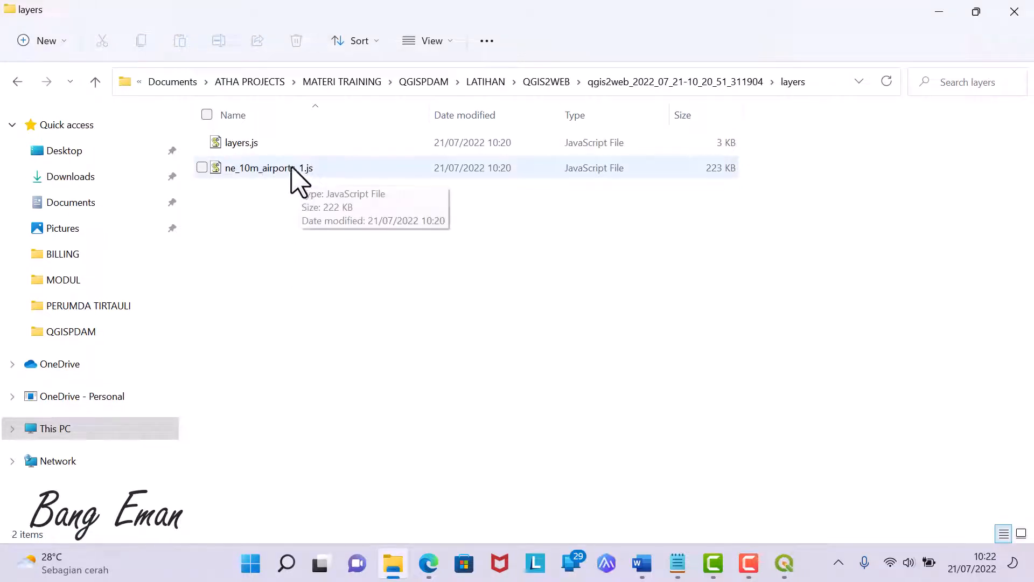
click(287, 167)
right_click(288, 168)
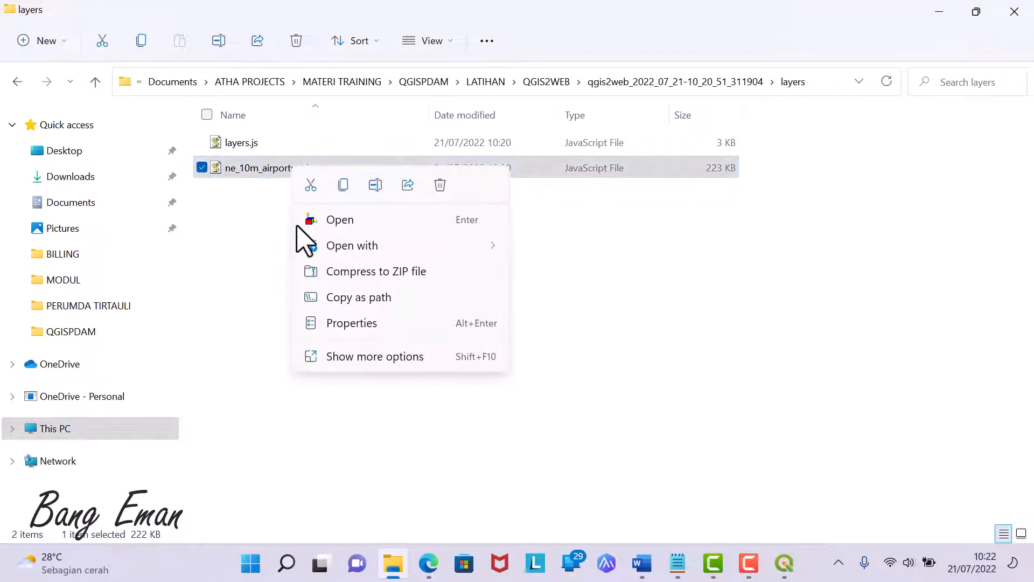
click(335, 357)
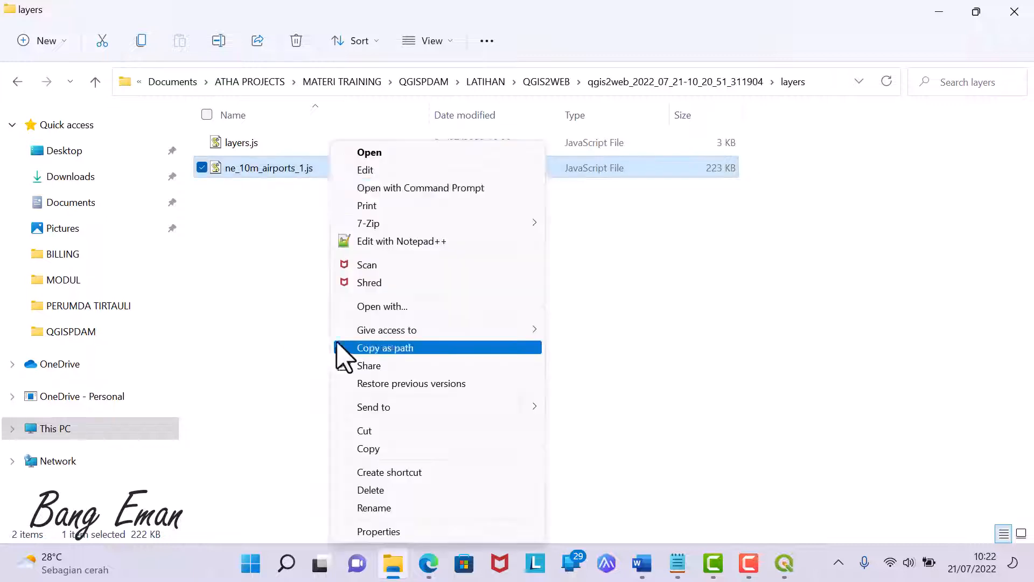
click(375, 242)
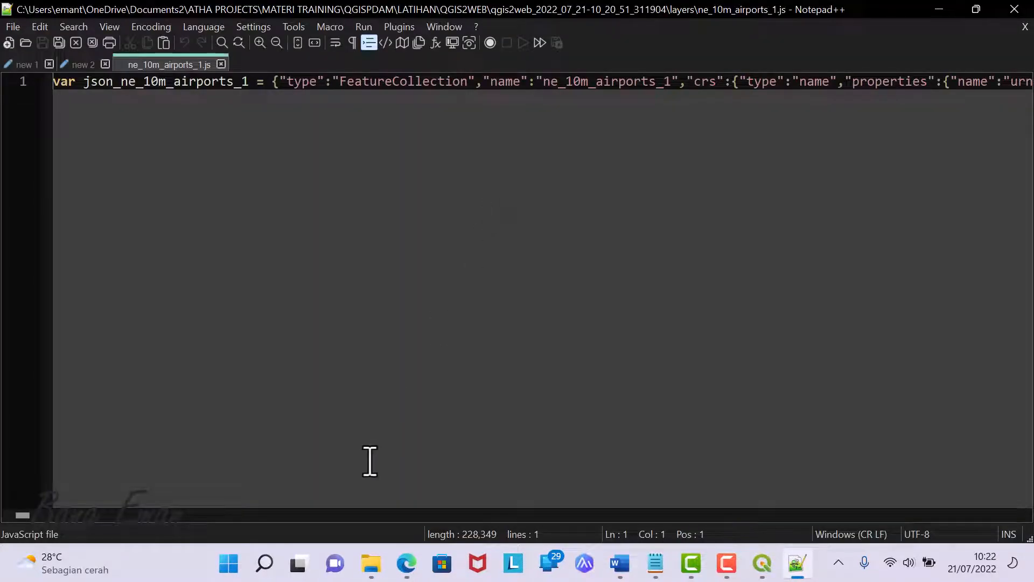
Look along the GeoJSON line of ne_10m_airports_1.js, close the file and return to File Explorer.
mouse_move(21, 515)
mouse_down()
mouse_move(83, 524)
mouse_move(6, 526)
mouse_up()
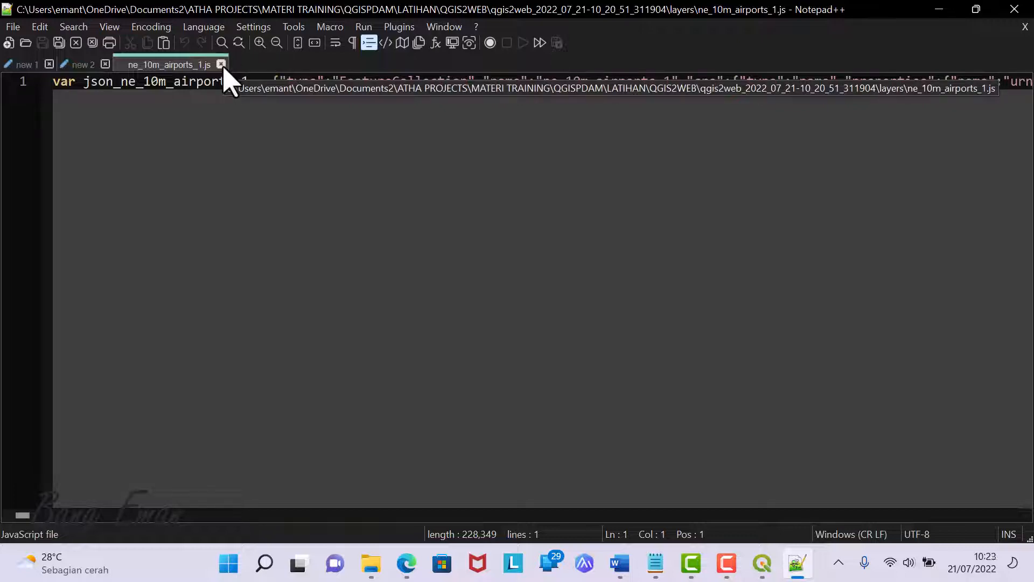
drag(24, 516, 1, 516)
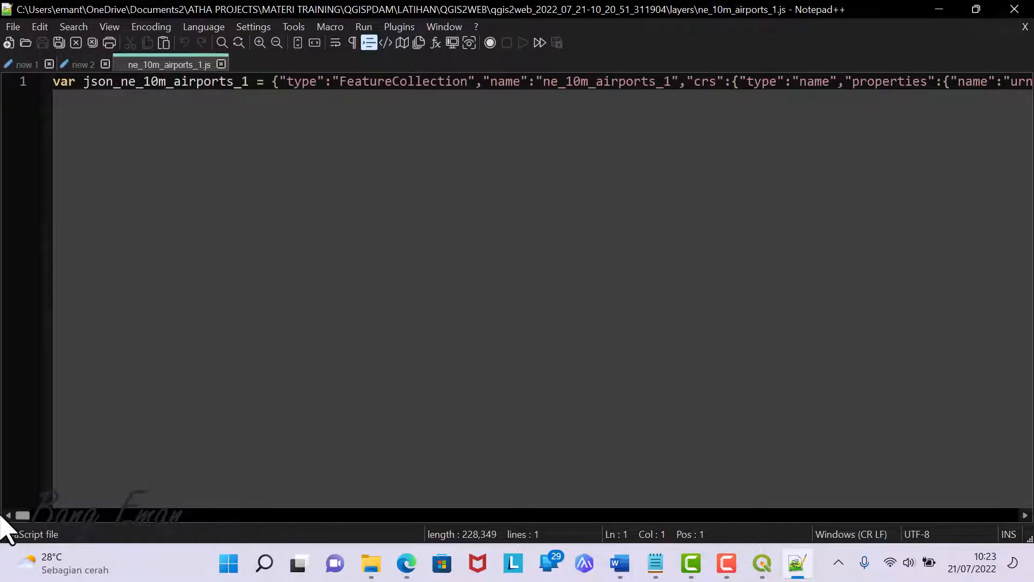
click(221, 64)
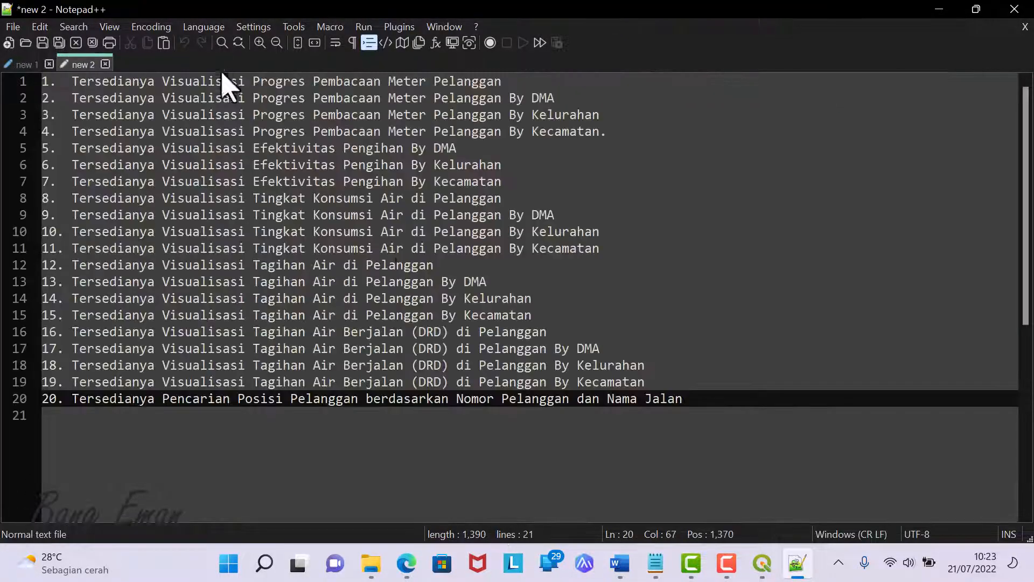
click(938, 9)
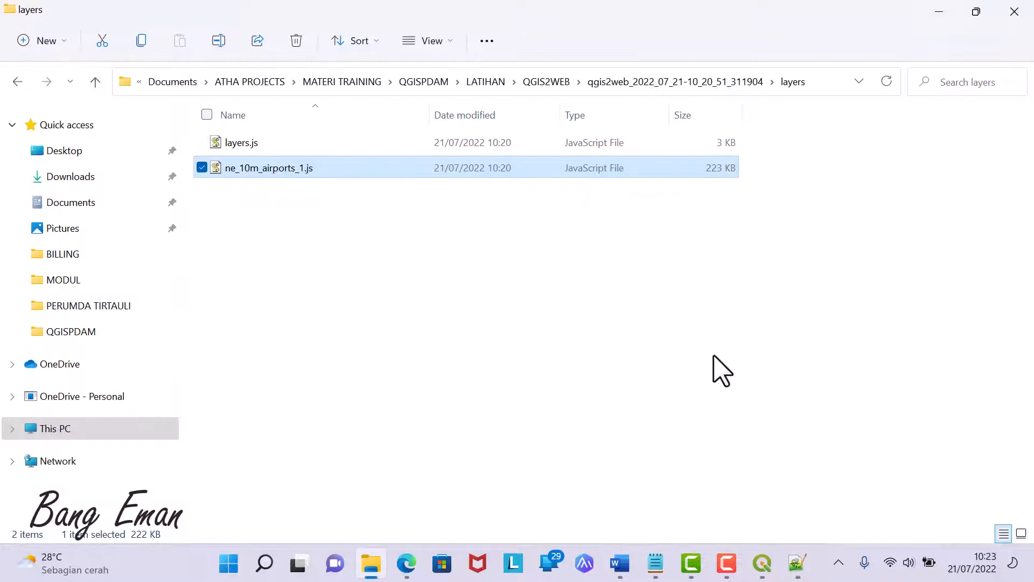
View the contents of the export's resources folder and return to the qgis2web_2022_07_21-10_20_51_311904 folder.
click(688, 89)
double_click(250, 194)
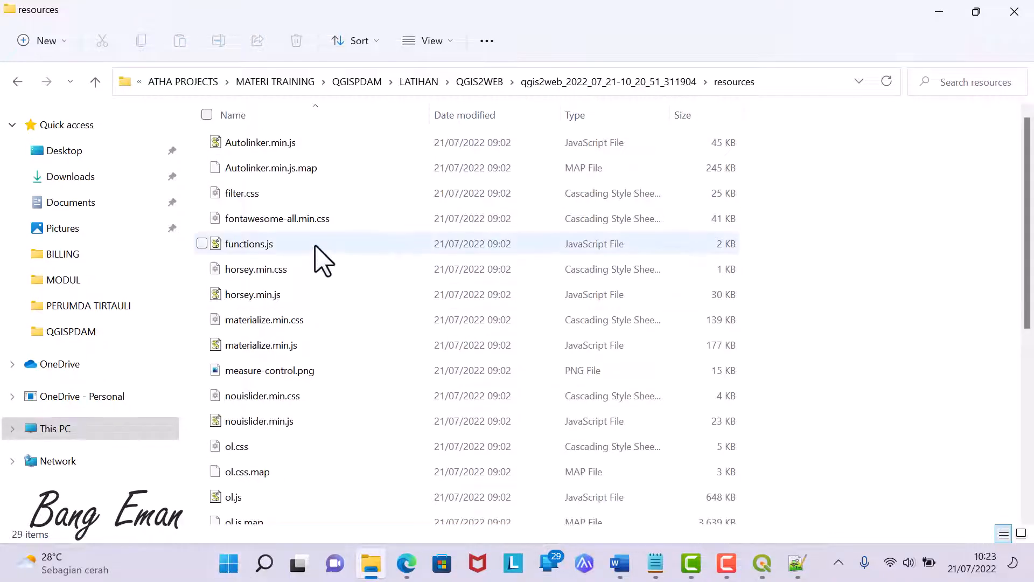
click(632, 84)
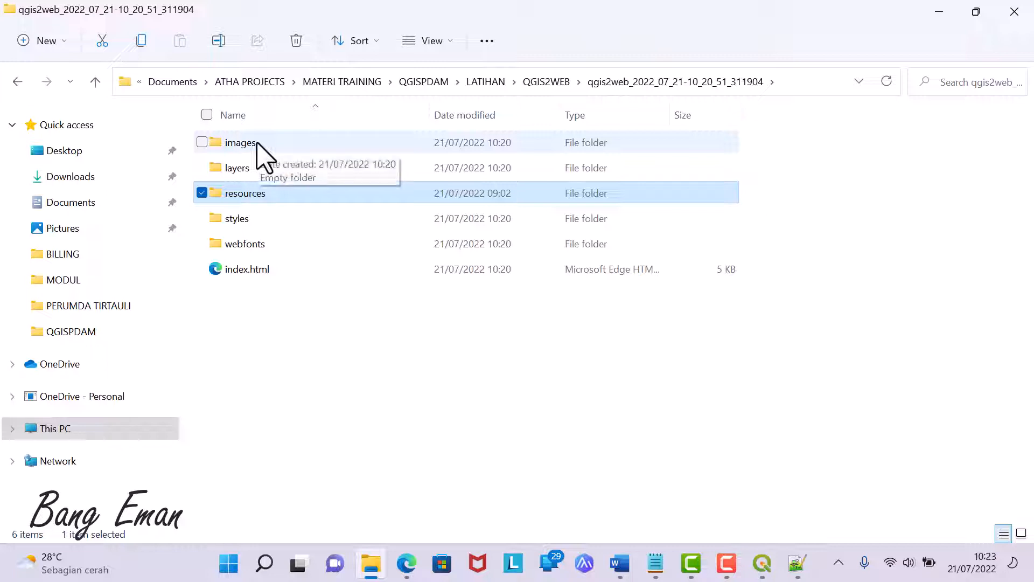
Open ne_10m_airports_1_style.js from the export's styles folder in Notepad++ and read through its style code.
double_click(254, 218)
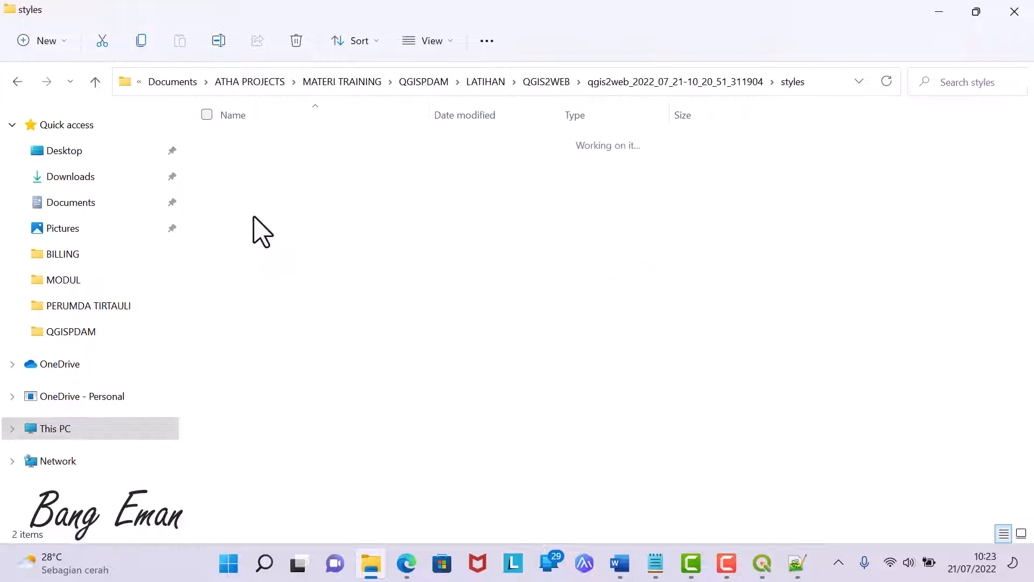
right_click(279, 174)
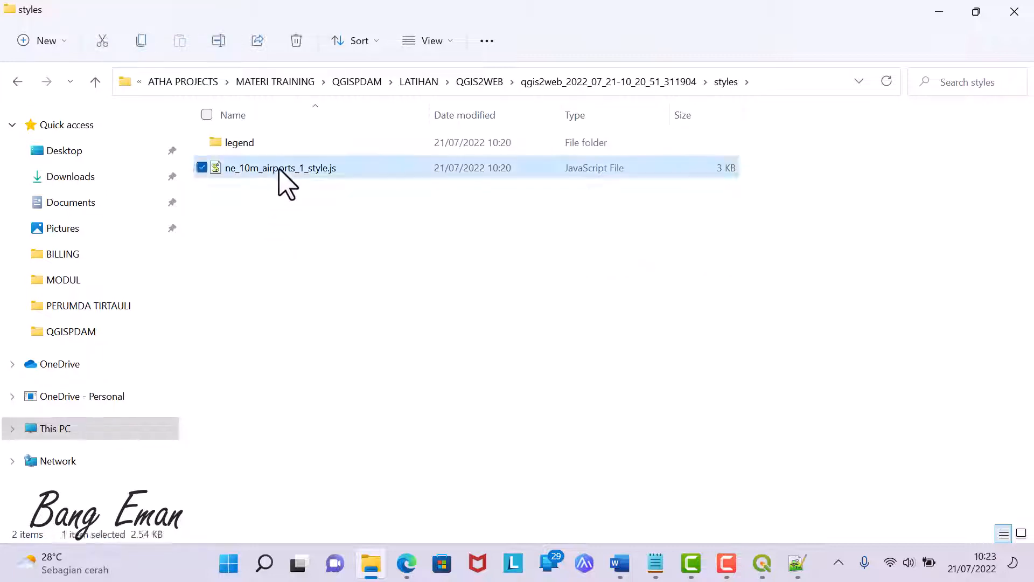
click(322, 362)
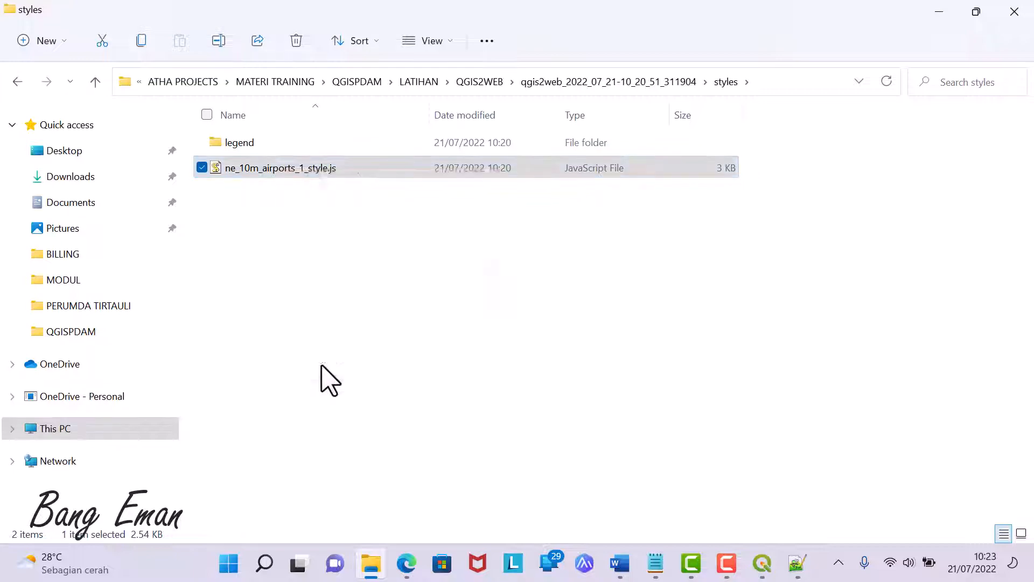
click(353, 241)
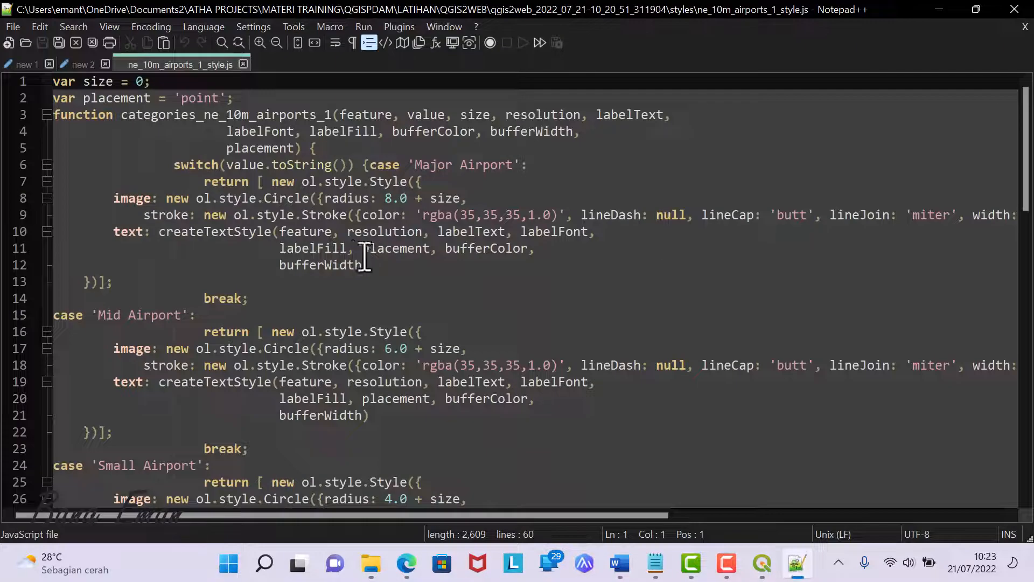
scroll(364, 259, down, 12)
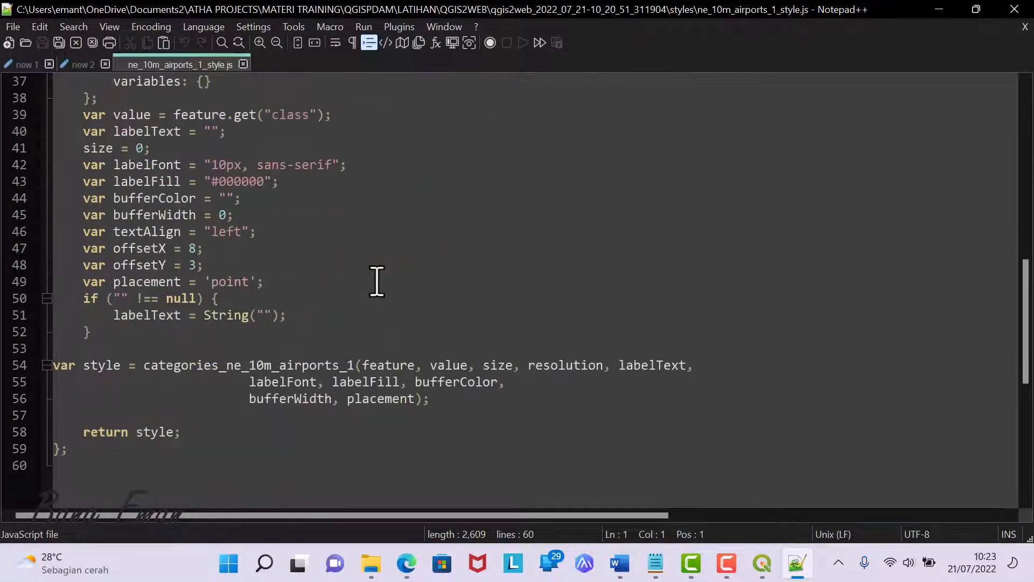
scroll(377, 281, down, 5)
scroll(377, 281, up, 17)
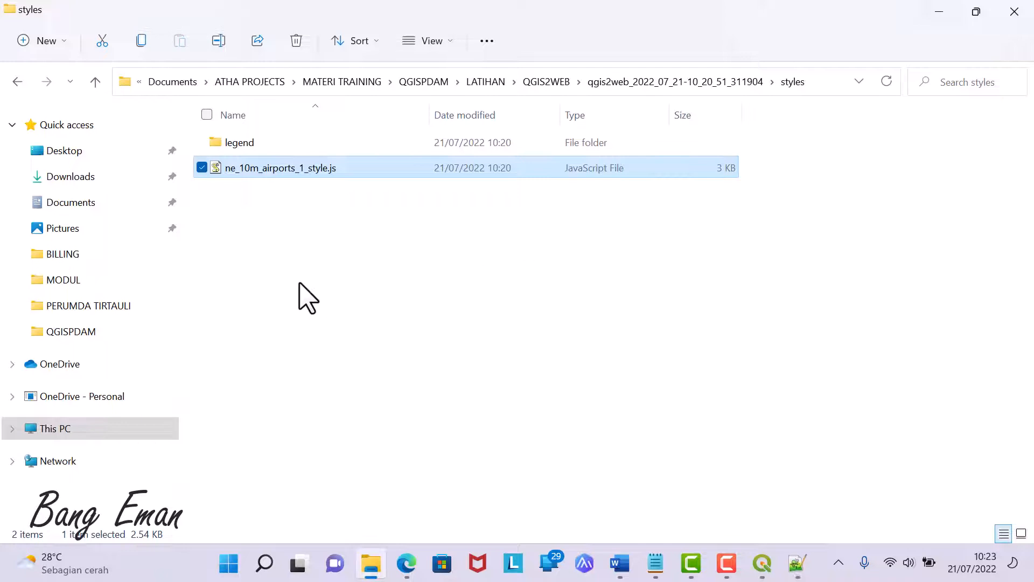
Switch to the main QGIS window and dismiss the finished OpenLayers export's progress dialog.
mouse_move(764, 571)
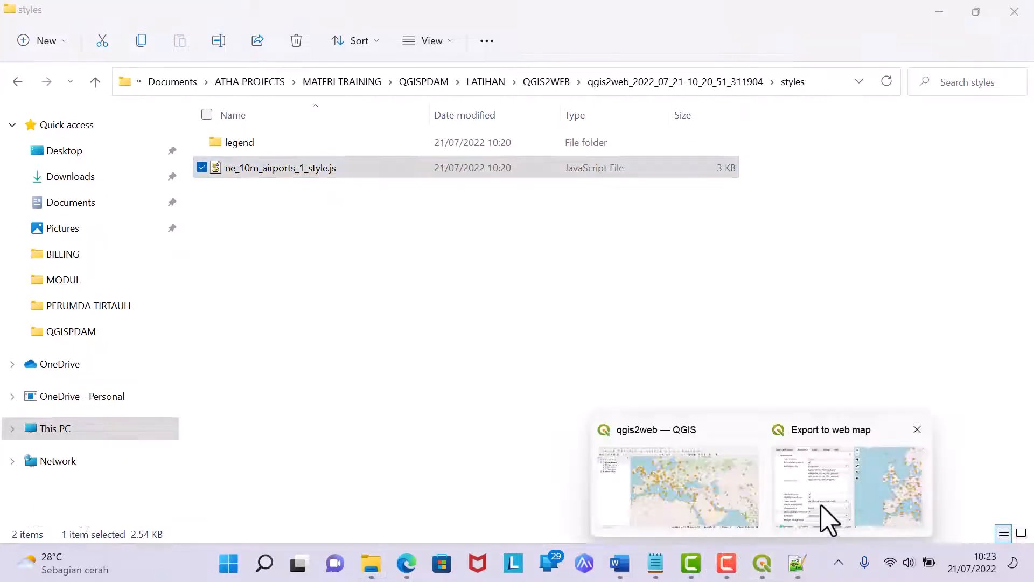
click(695, 501)
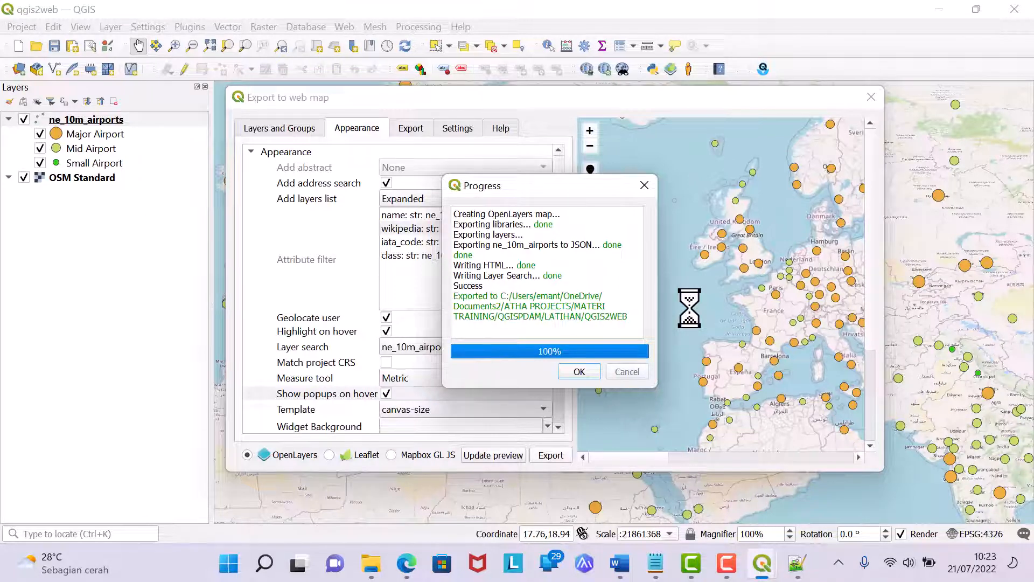
click(580, 371)
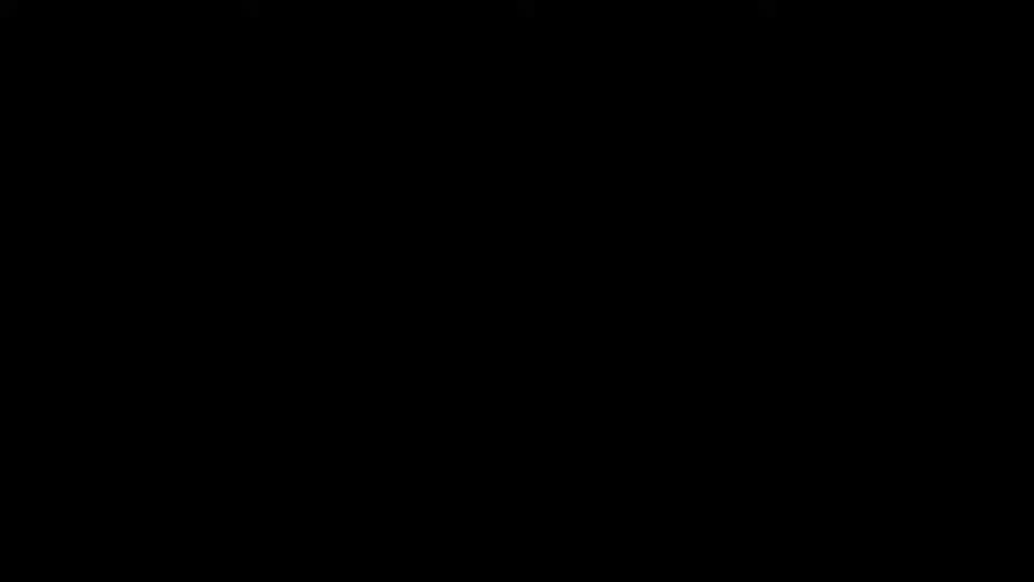